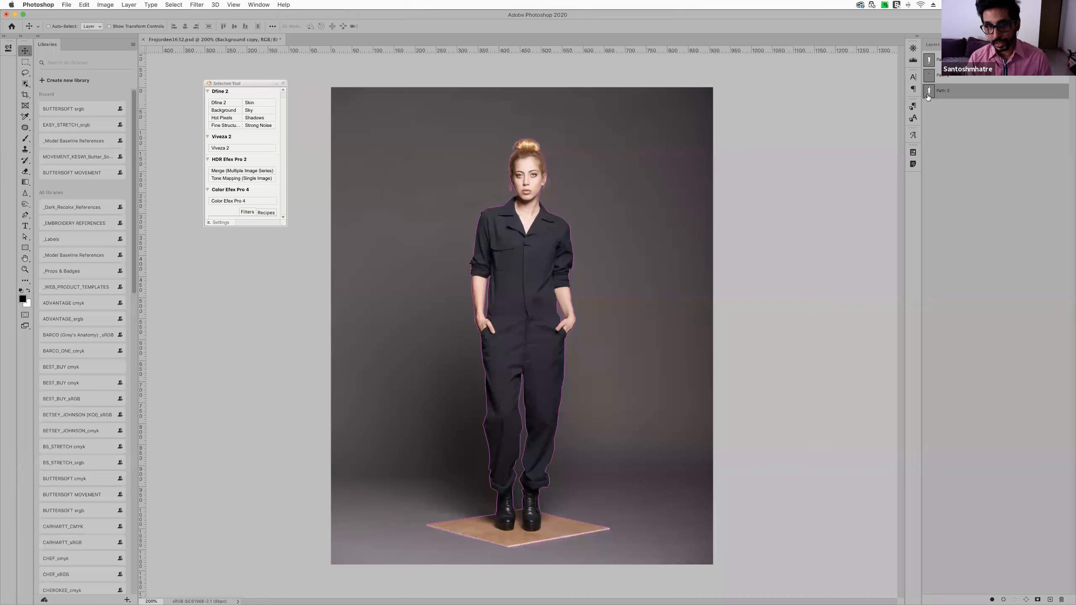
# Examine the saved paths that outline the jumpsuit and its chest pocket
pyautogui.click(939, 66)
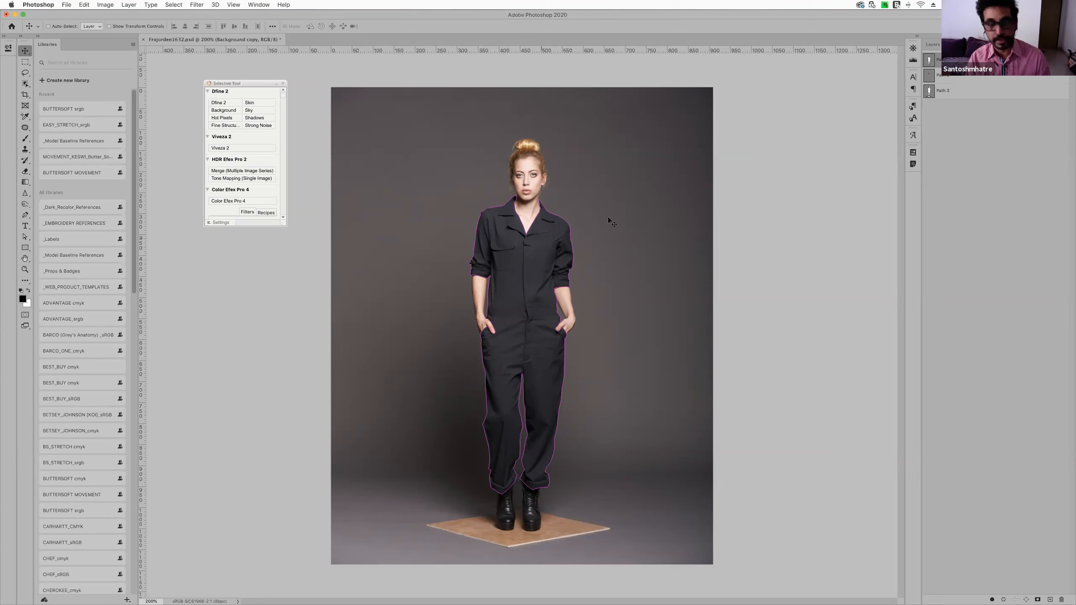
pyautogui.click(926, 78)
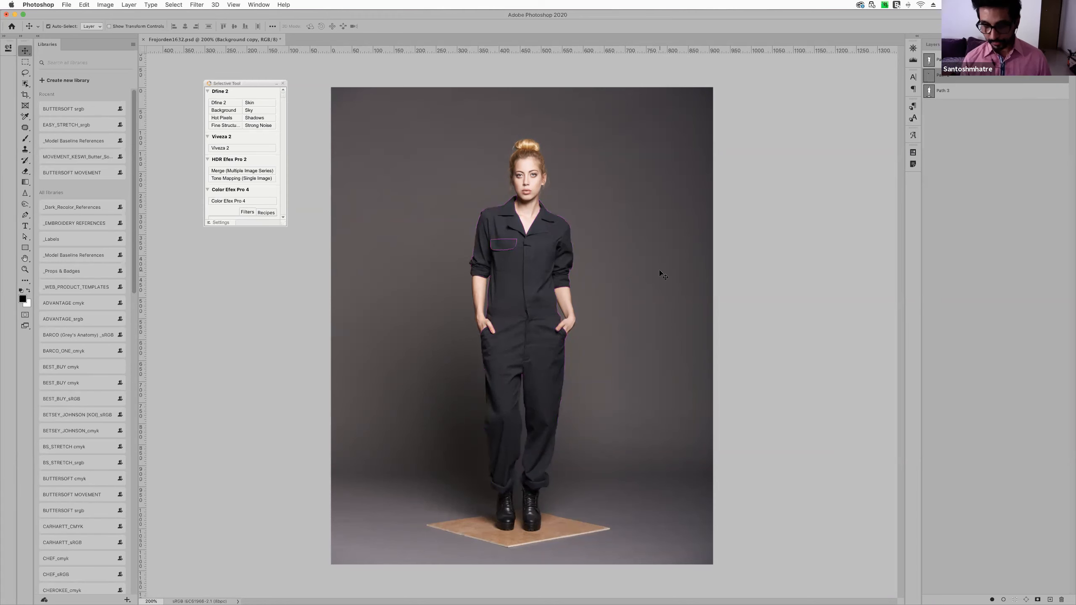
pyautogui.press('super+equal')
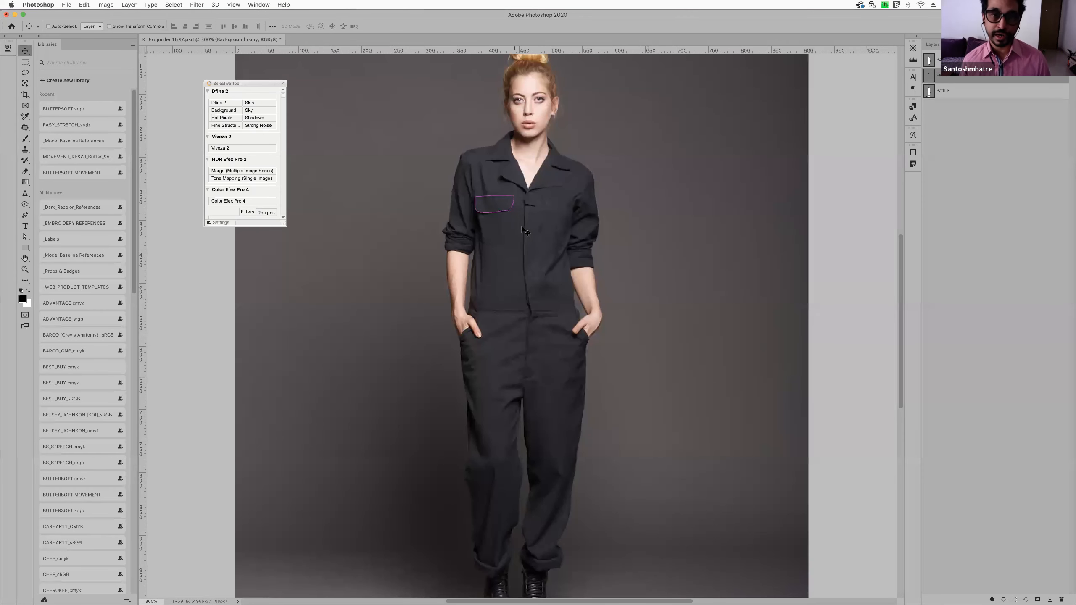
pyautogui.scroll(3, 517, 244)
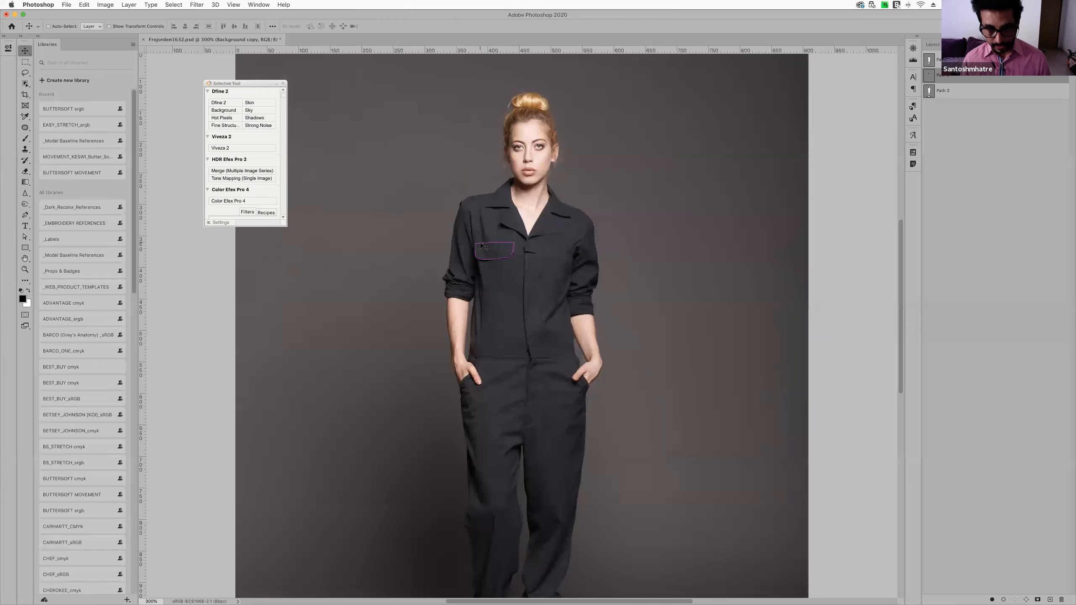
pyautogui.press('super+minus')
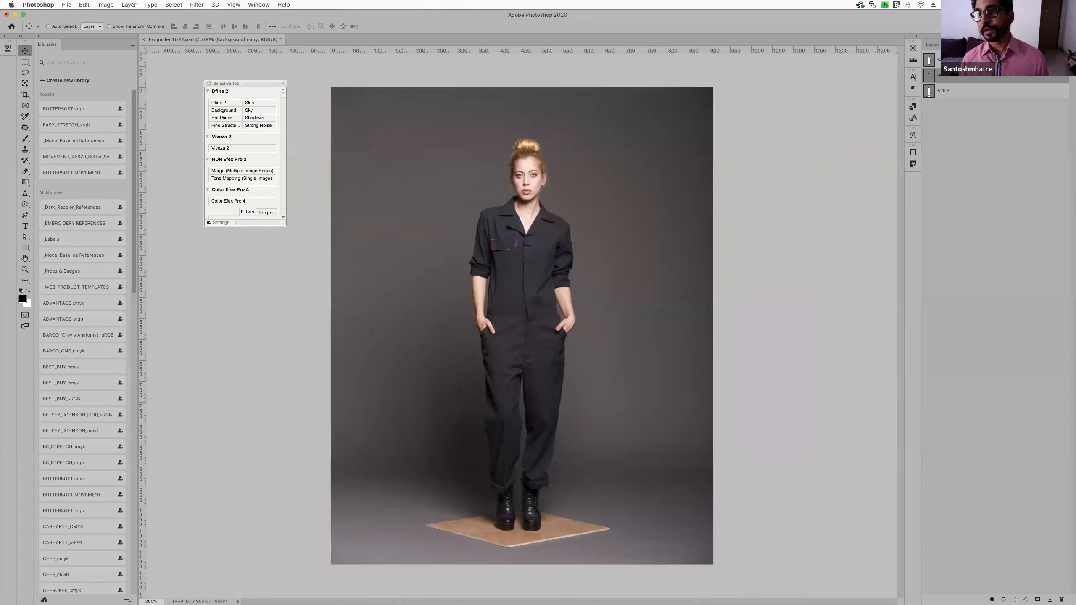
# Load the saved path around the model and the wooden floor board as a selection, and check the saved alpha channels
pyautogui.click(953, 99)
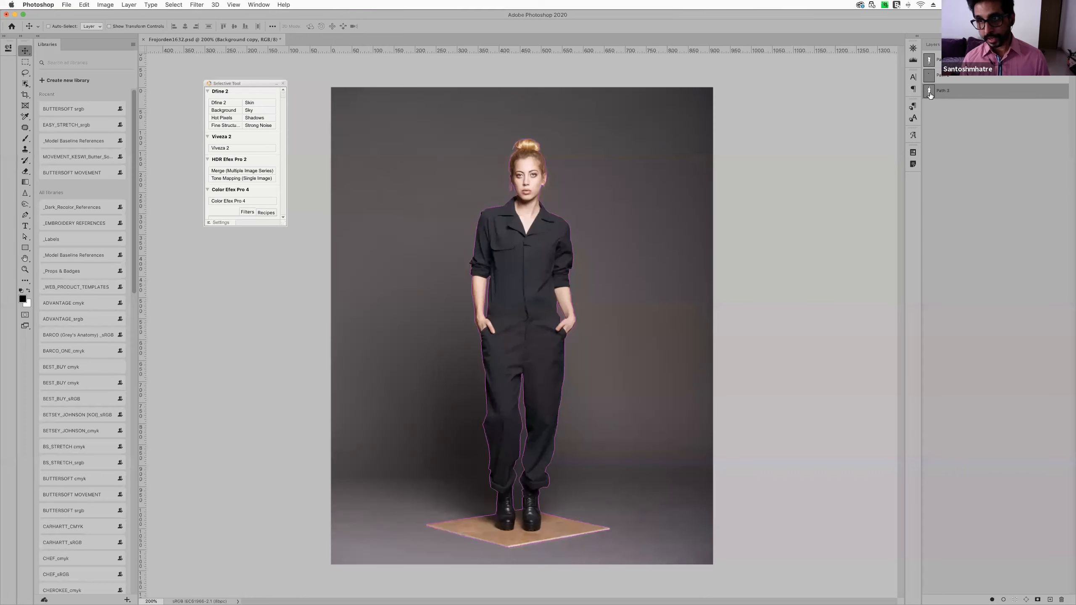
pyautogui.keyDown('super'); pyautogui.click(930, 96); pyautogui.keyUp('super')
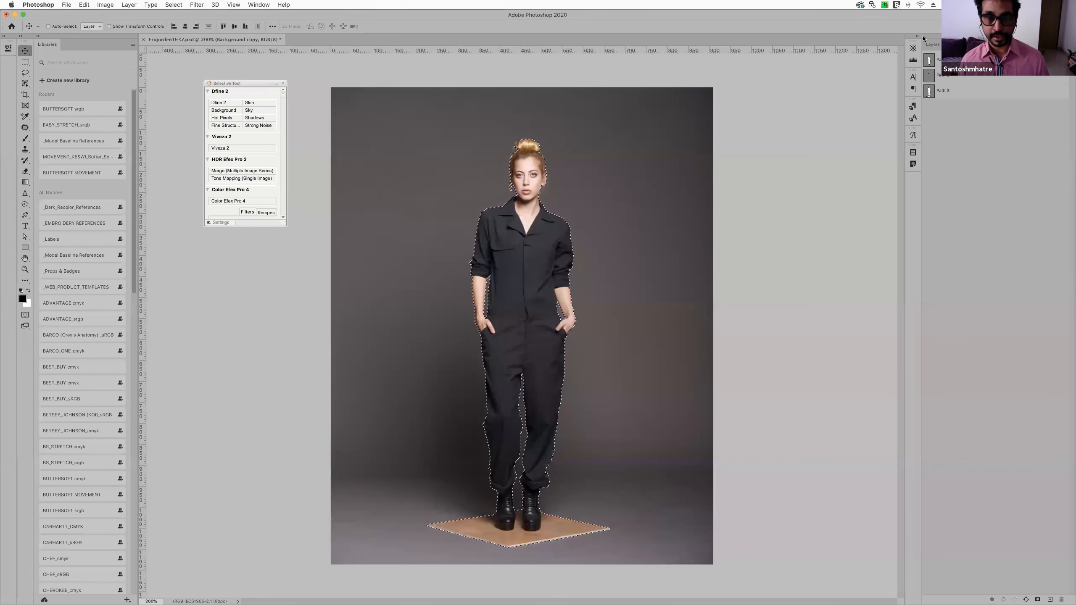
pyautogui.click(953, 44)
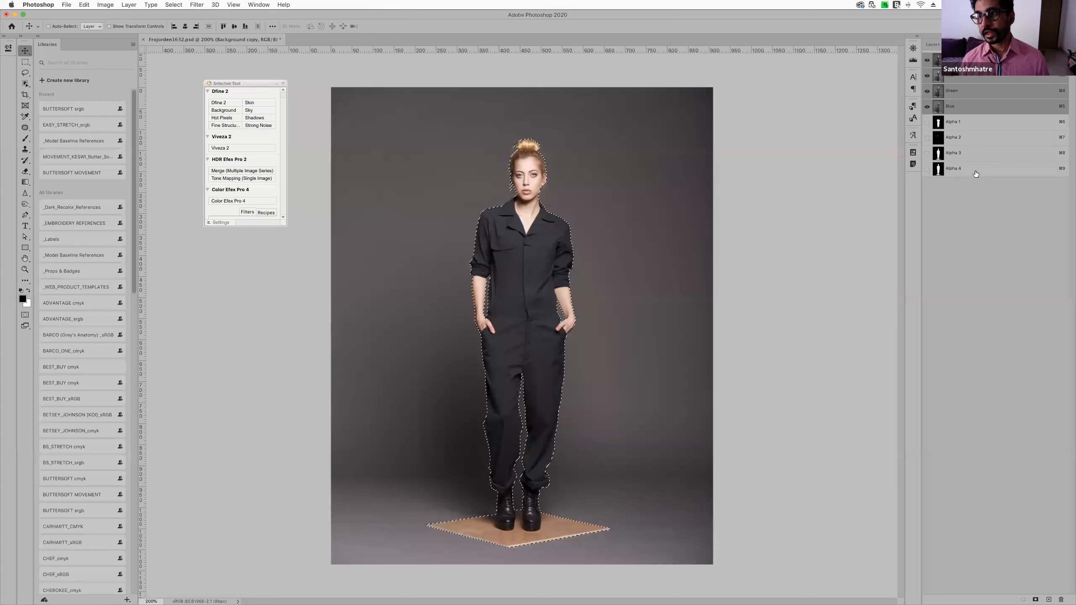
pyautogui.click(934, 47)
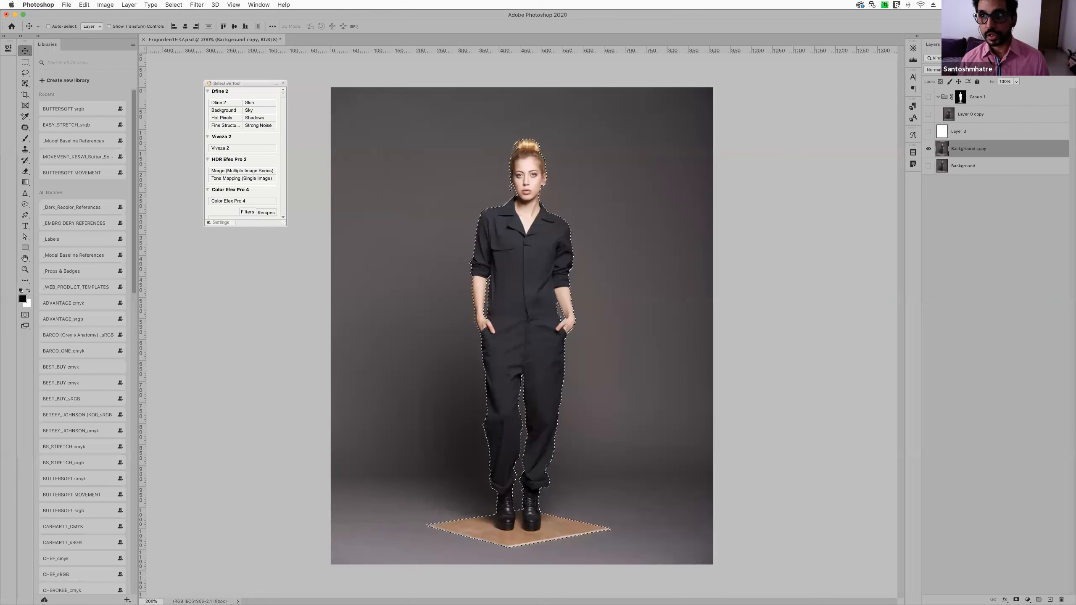
# Compare the saved alpha channels with the document's paths and its layer stack
pyautogui.click(956, 45)
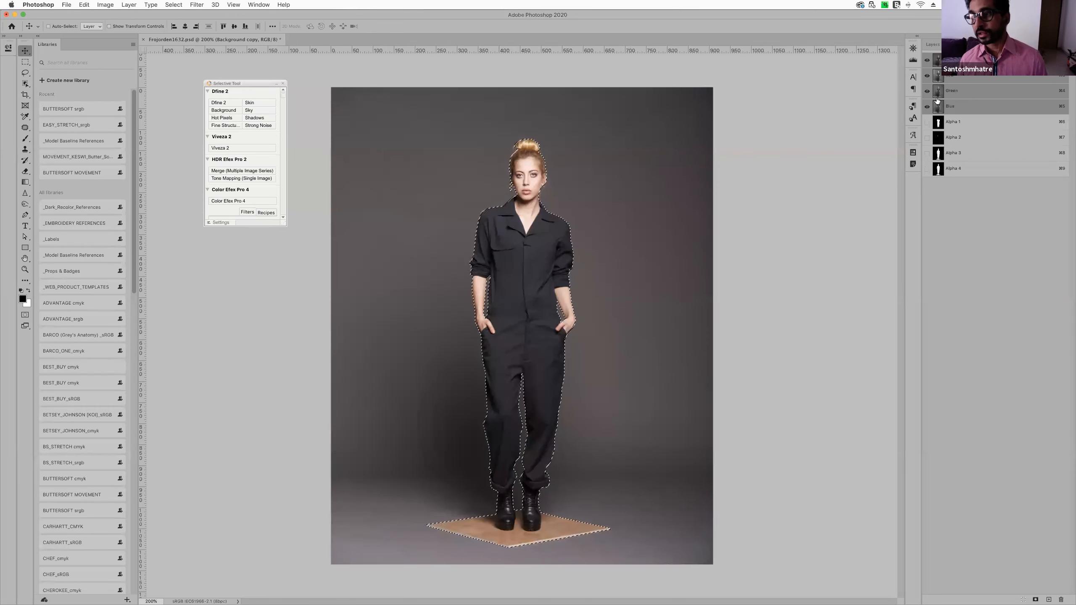
pyautogui.click(937, 44)
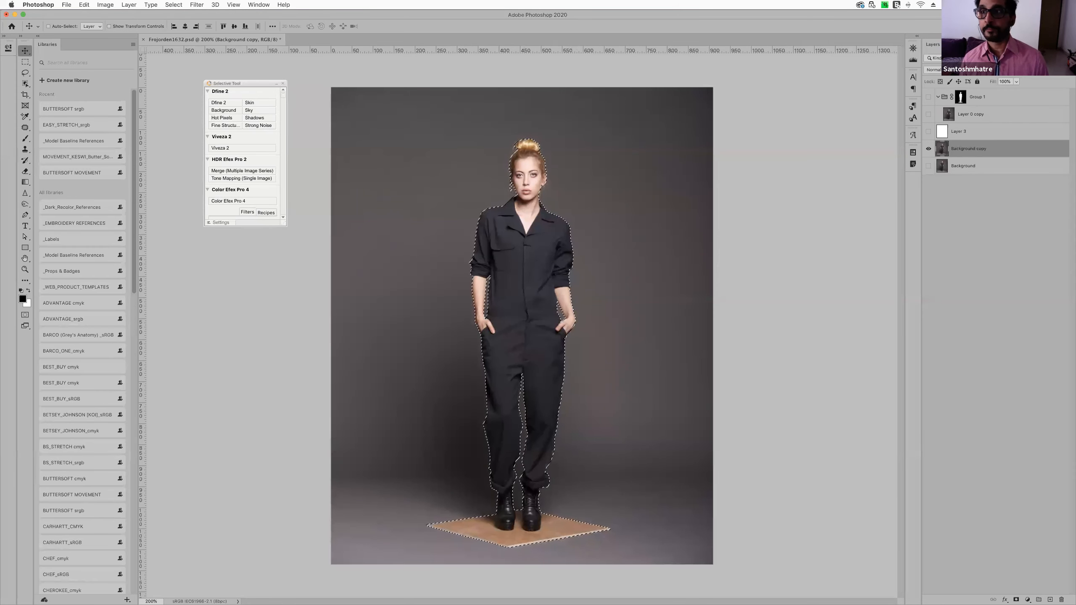
pyautogui.click(955, 44)
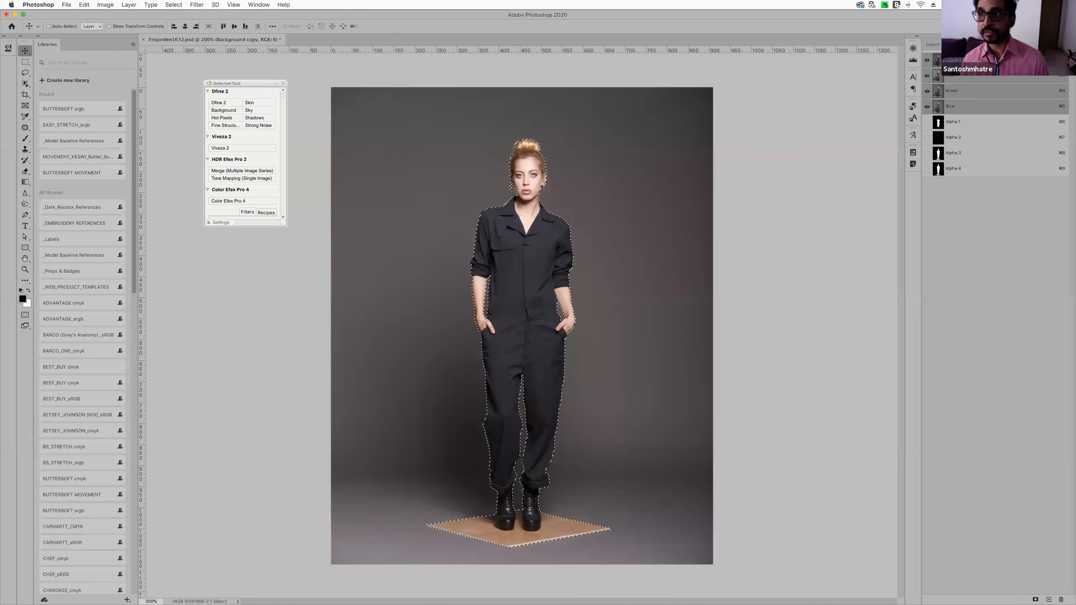
pyautogui.click(977, 44)
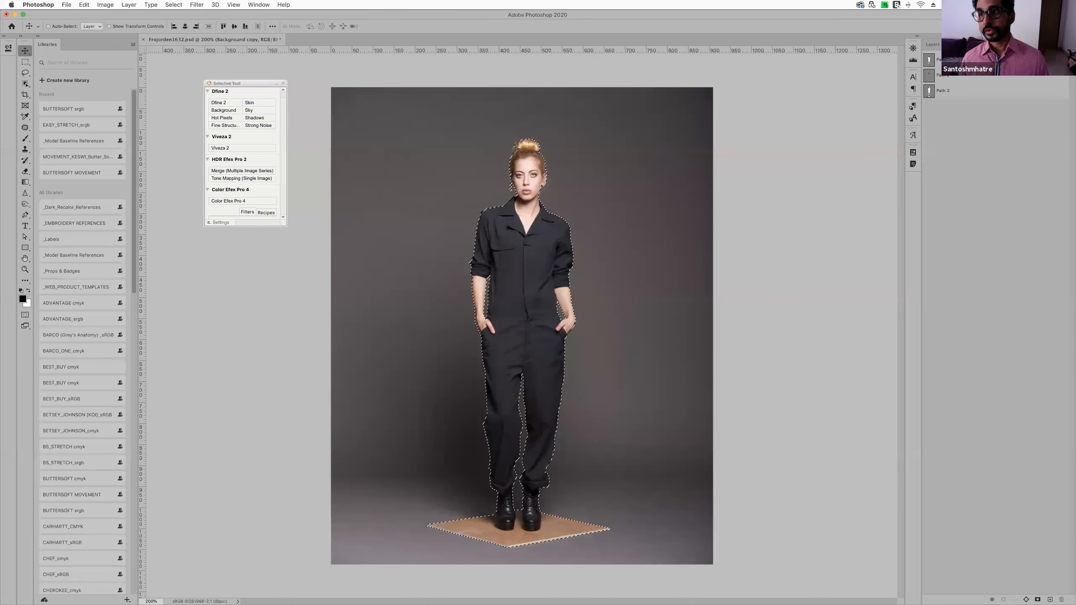
pyautogui.click(956, 44)
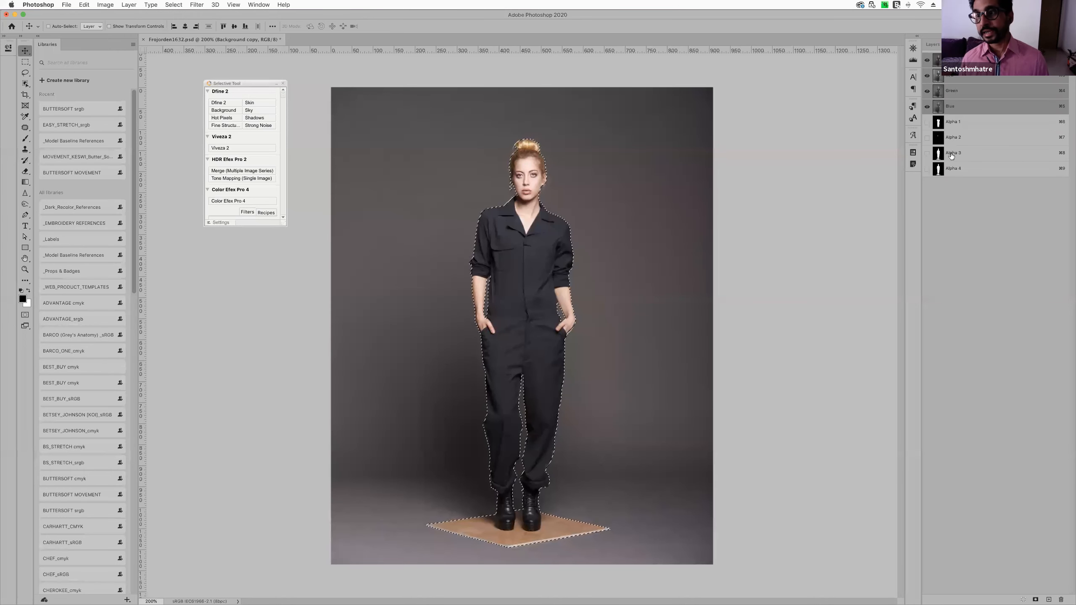
pyautogui.click(938, 45)
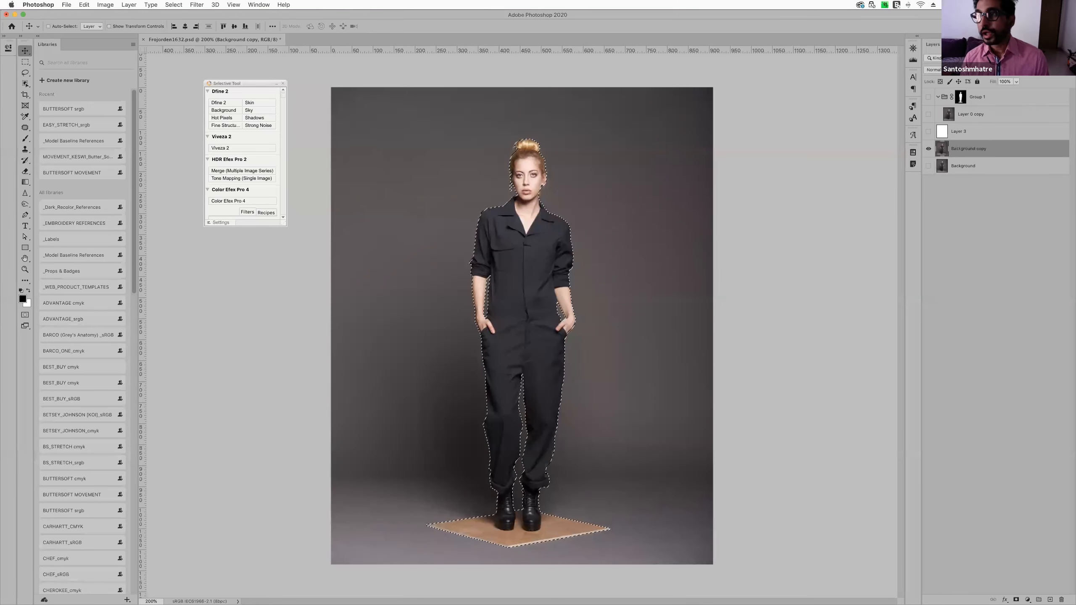
pyautogui.click(973, 44)
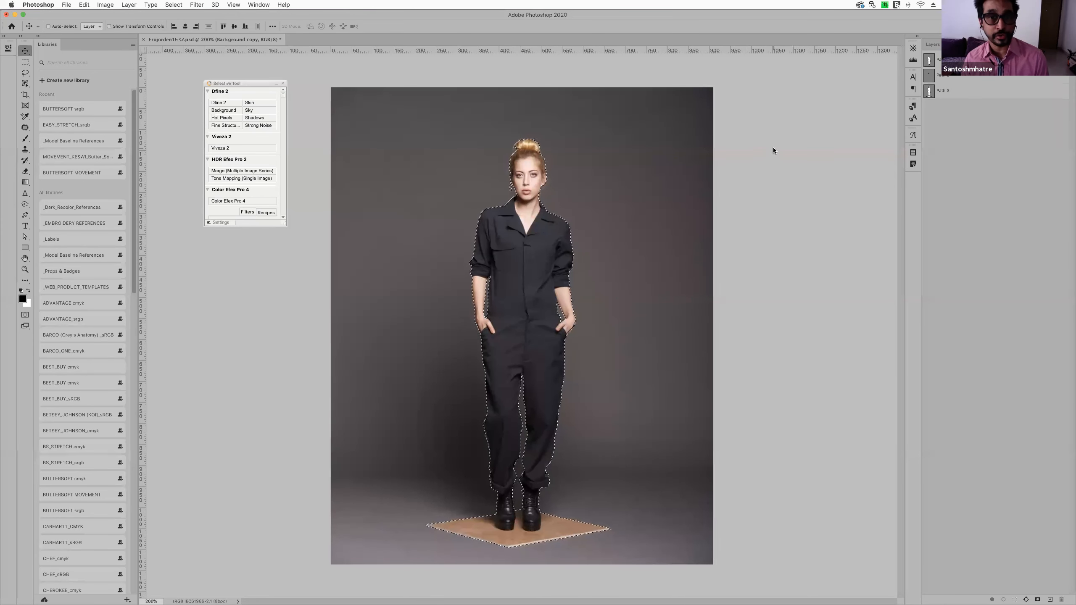
pyautogui.click(955, 44)
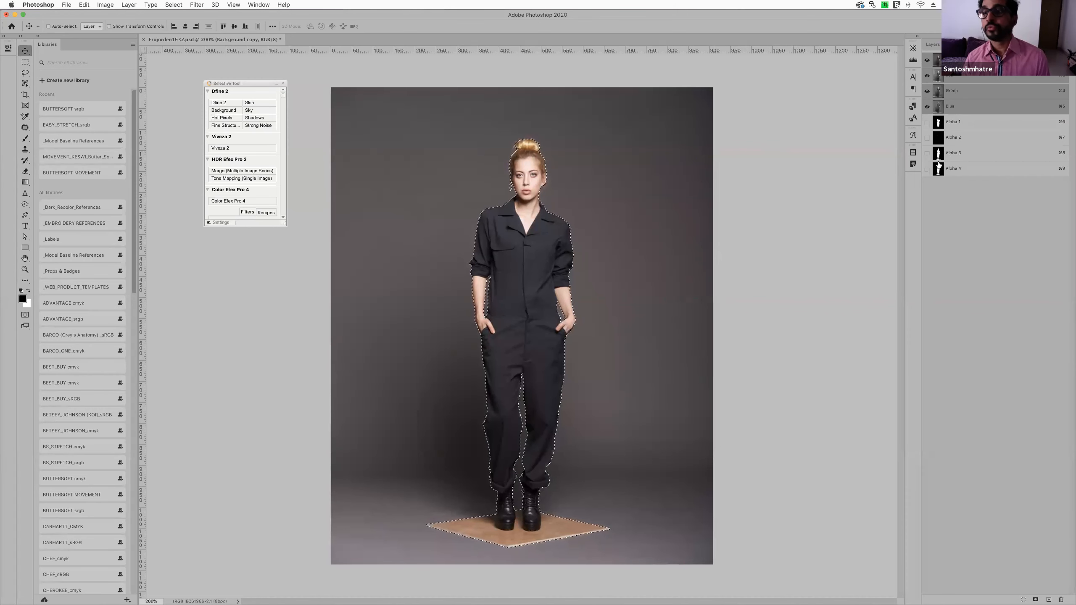
pyautogui.click(931, 43)
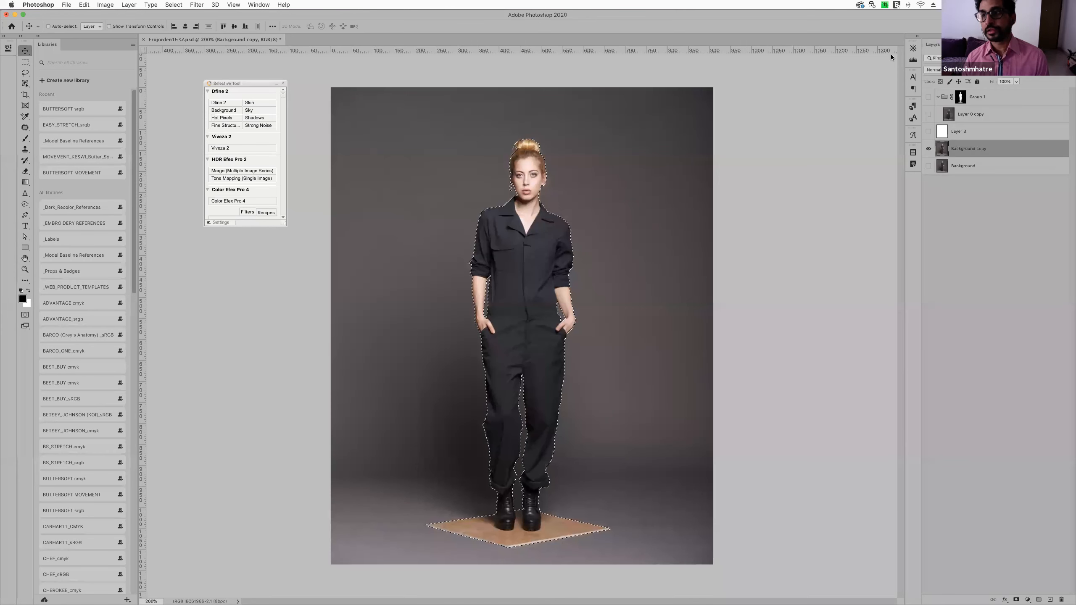
# Inspect Group 1's mask among the channels and clear the selection around the model
pyautogui.click(970, 100)
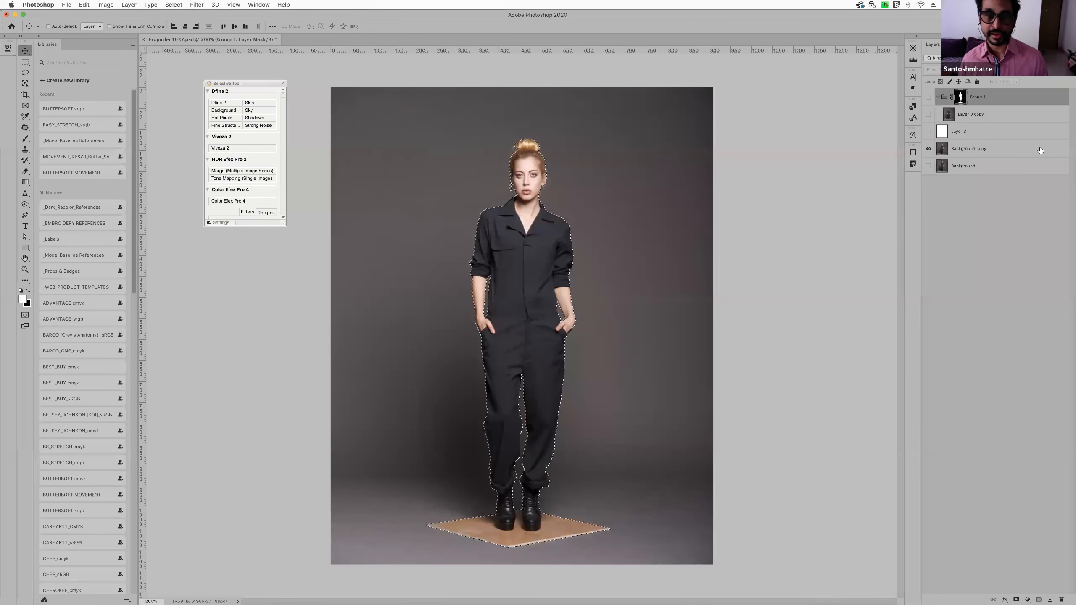
pyautogui.click(953, 44)
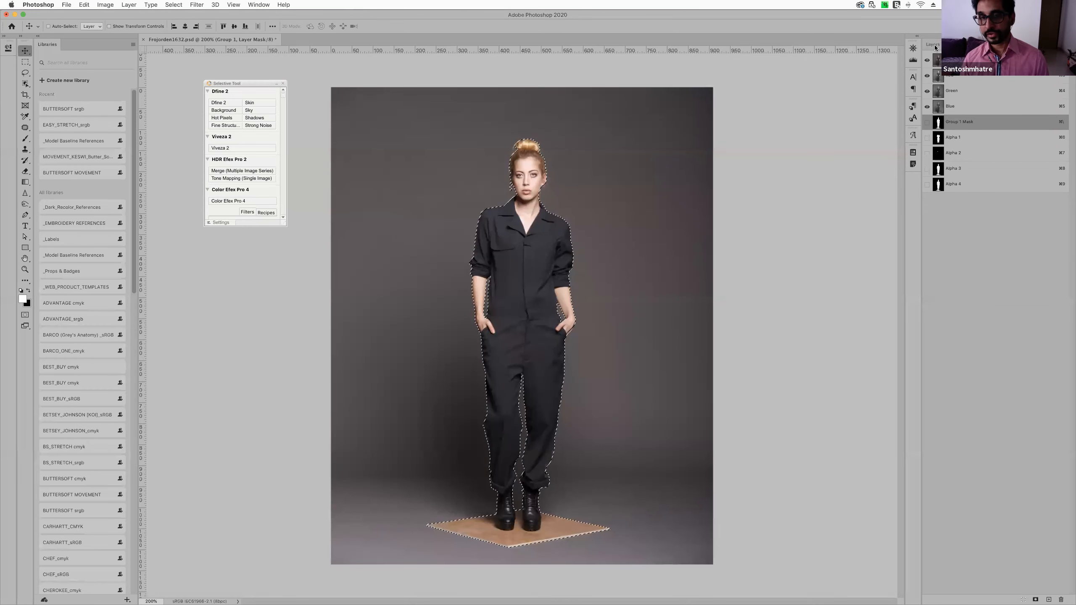
pyautogui.press('super+d')
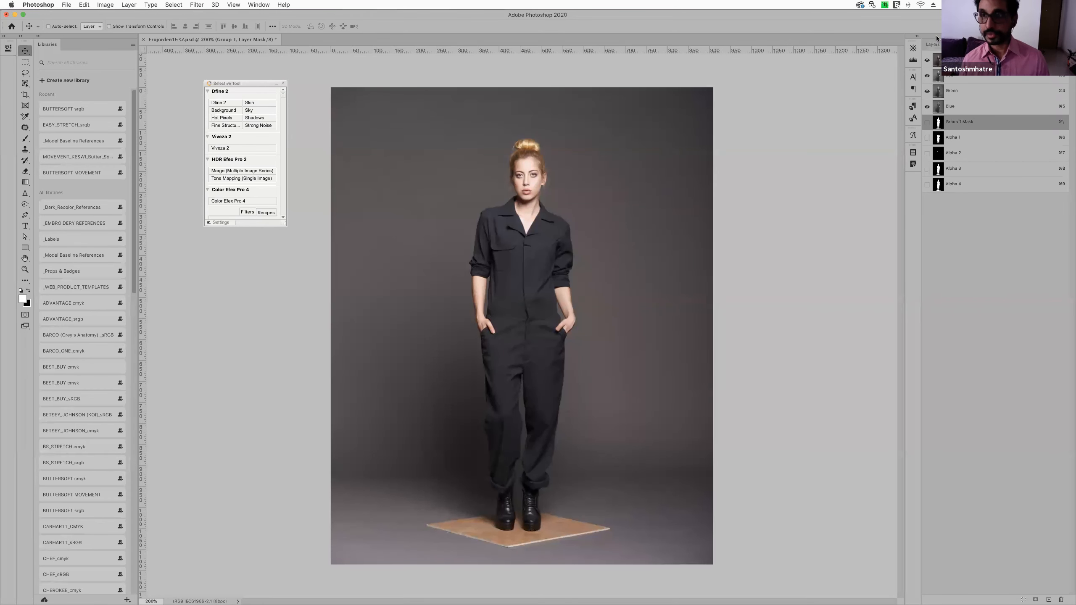
pyautogui.click(934, 45)
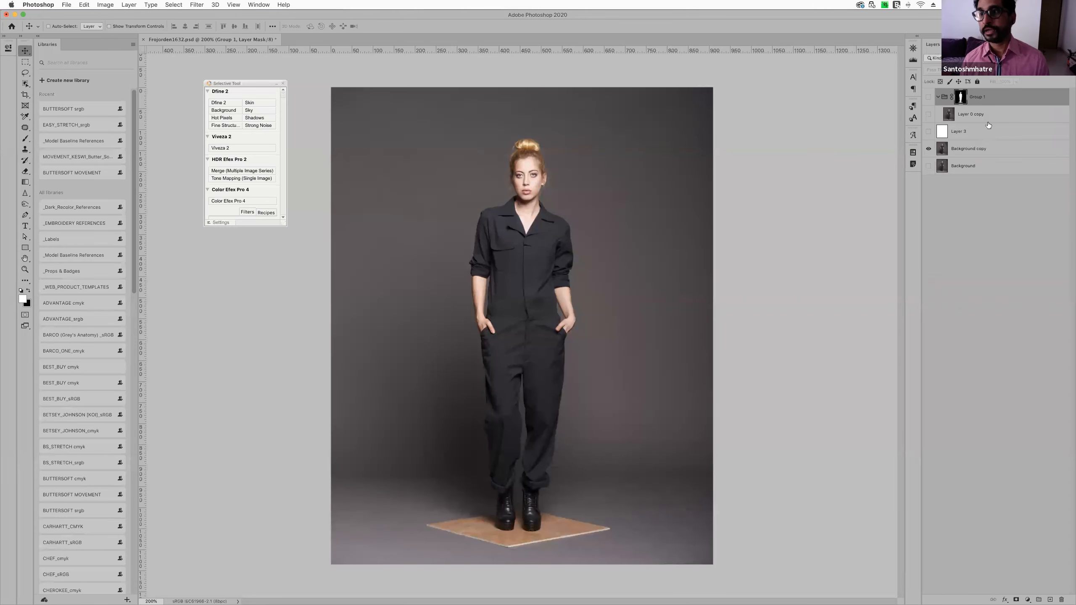
# Outline the diagonal fold beside the rolled sleeve cuff on the Background copy layer with the Patch tool
pyautogui.click(962, 156)
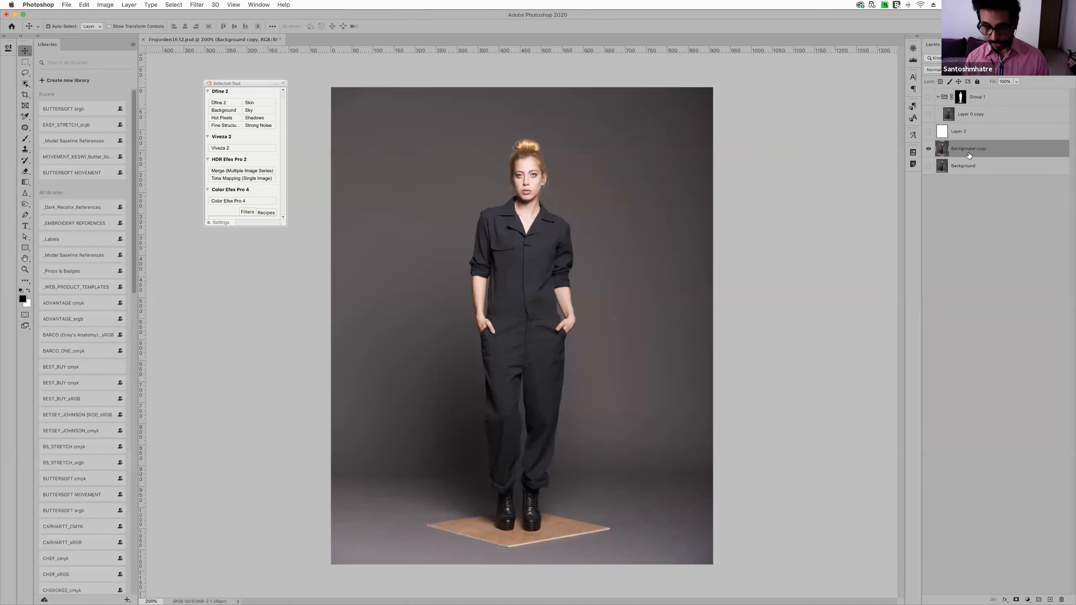
pyautogui.press('super+equal')
pyautogui.press('super+equal')
pyautogui.press('super+equal')
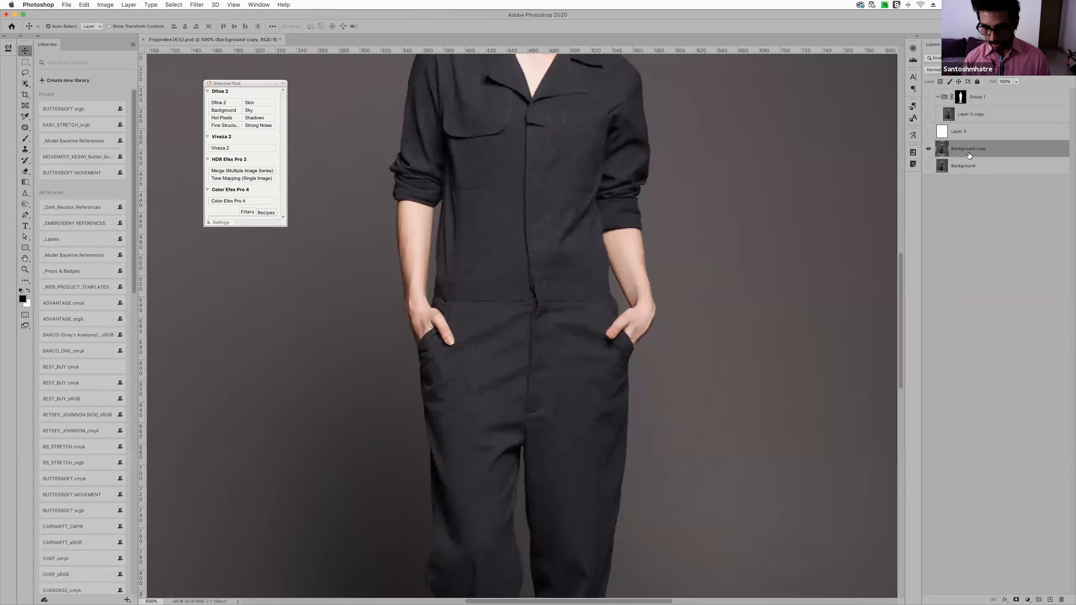
pyautogui.press('super+equal')
pyautogui.press('super+equal')
pyautogui.press('super+equal')
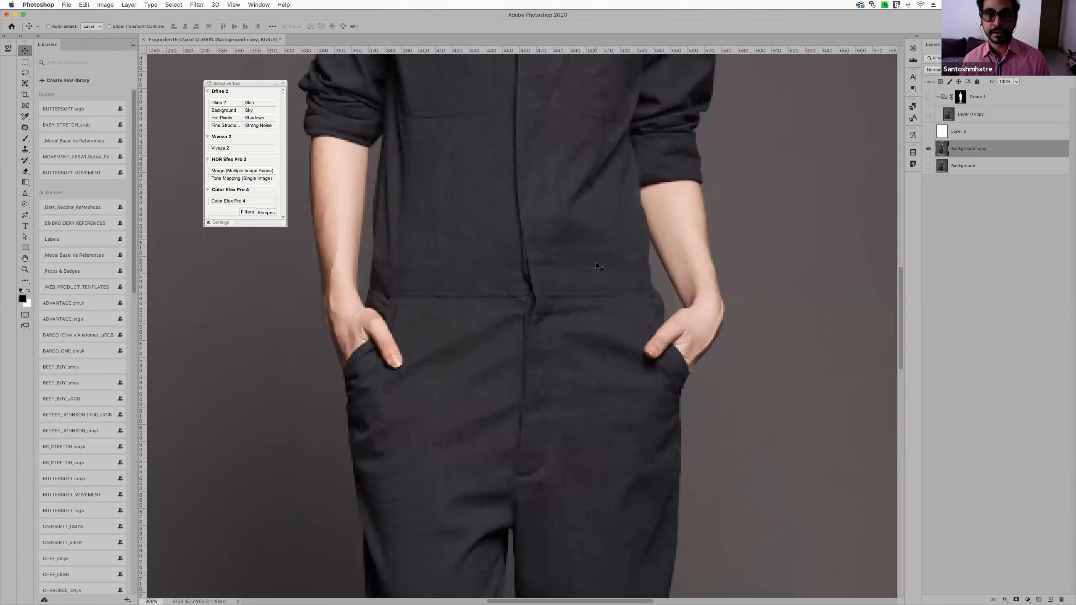
pyautogui.scroll(5, 595, 265)
pyautogui.hscroll(4, 595, 265)
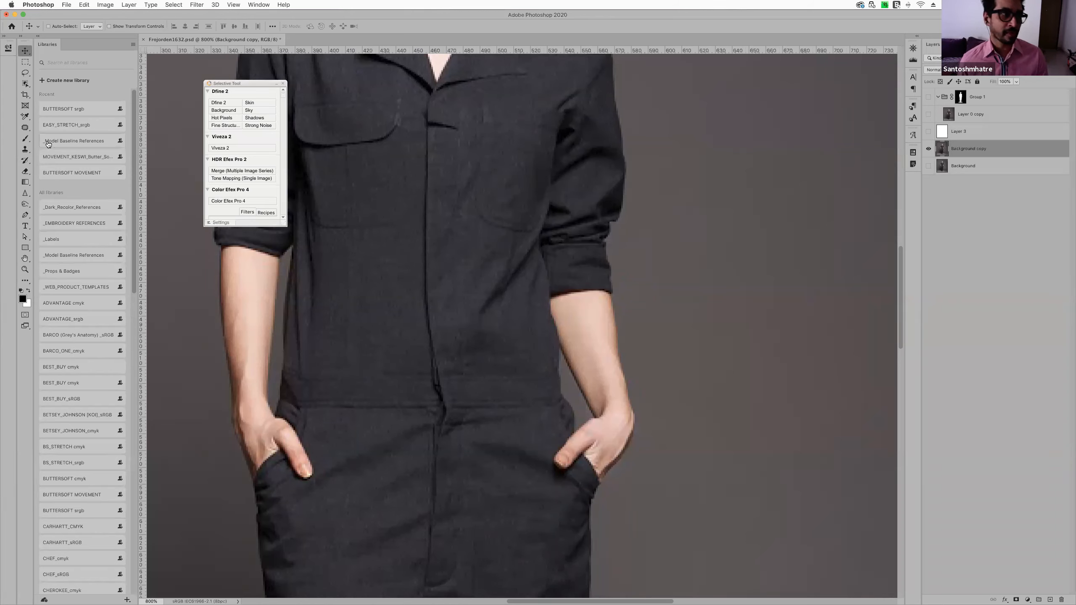
pyautogui.moveTo(25, 128); pyautogui.dragTo(77, 126)
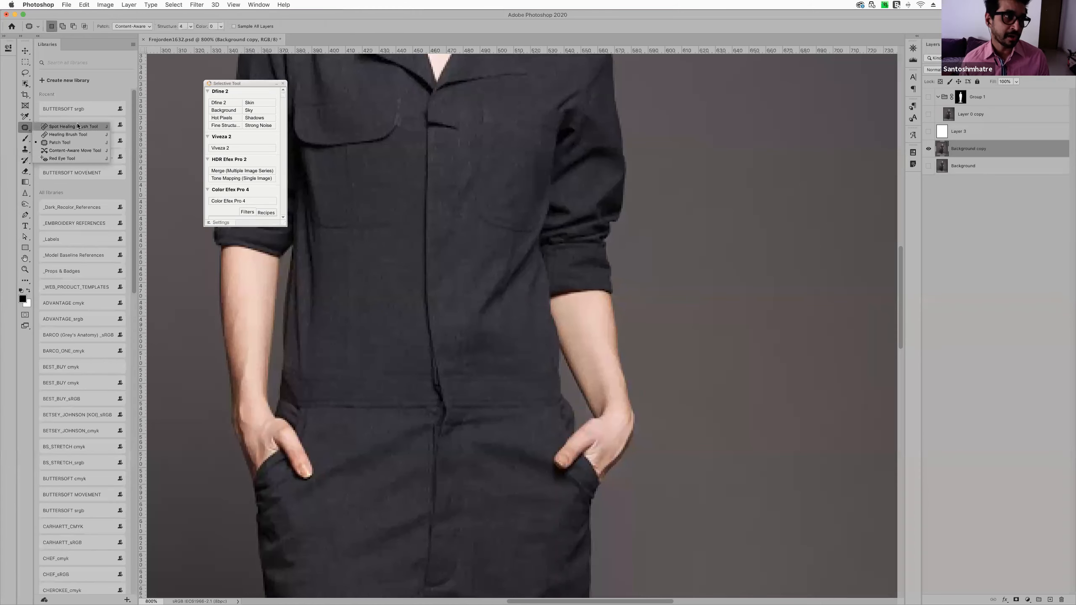
pyautogui.click(83, 145)
pyautogui.moveTo(518, 238)
pyautogui.mouseDown()
pyautogui.moveTo(476, 310)
pyautogui.moveTo(513, 299)
pyautogui.moveTo(538, 252)
pyautogui.moveTo(522, 242)
pyautogui.mouseUp()
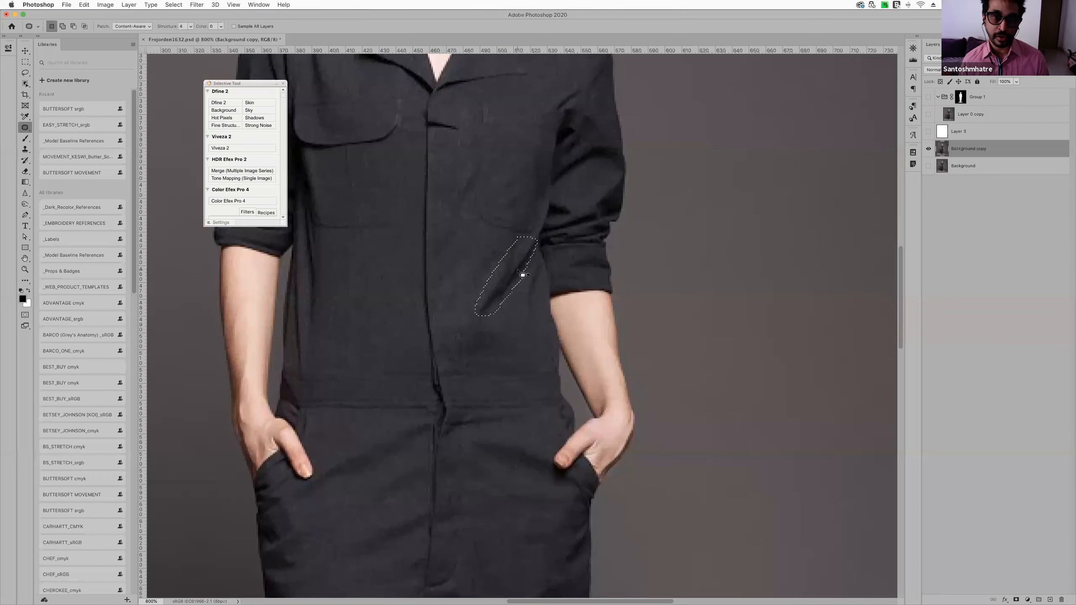
# Feather the fold selection by 0.5 pixels and patch it with smooth fabric from the opposite side of the button placket
pyautogui.press('shift')
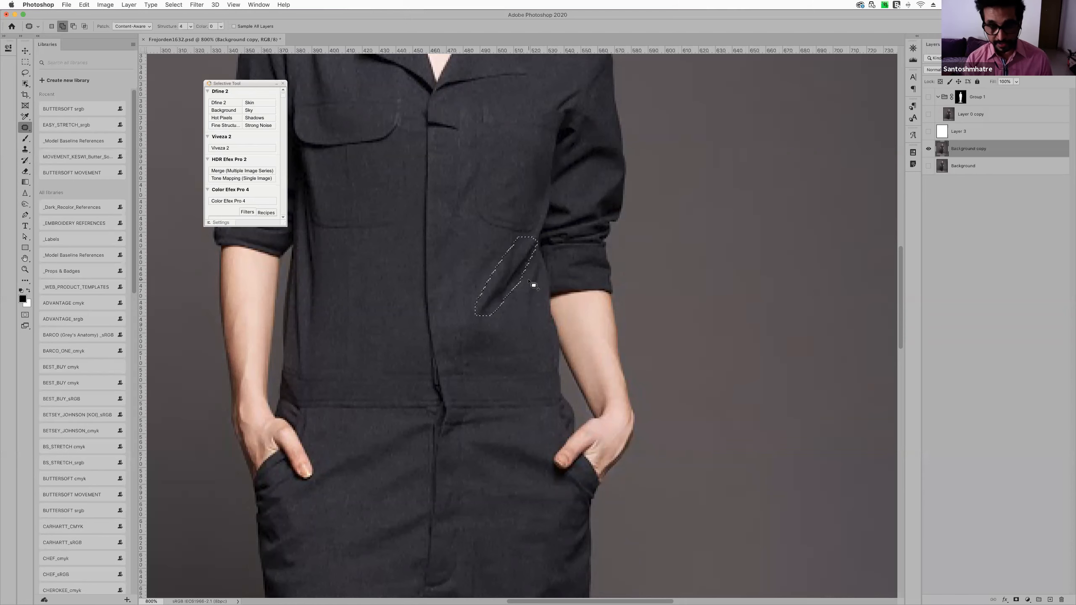
pyautogui.hotkey('shift', 'F6')
pyautogui.moveTo(830, 183); pyautogui.dragTo(920, 68)
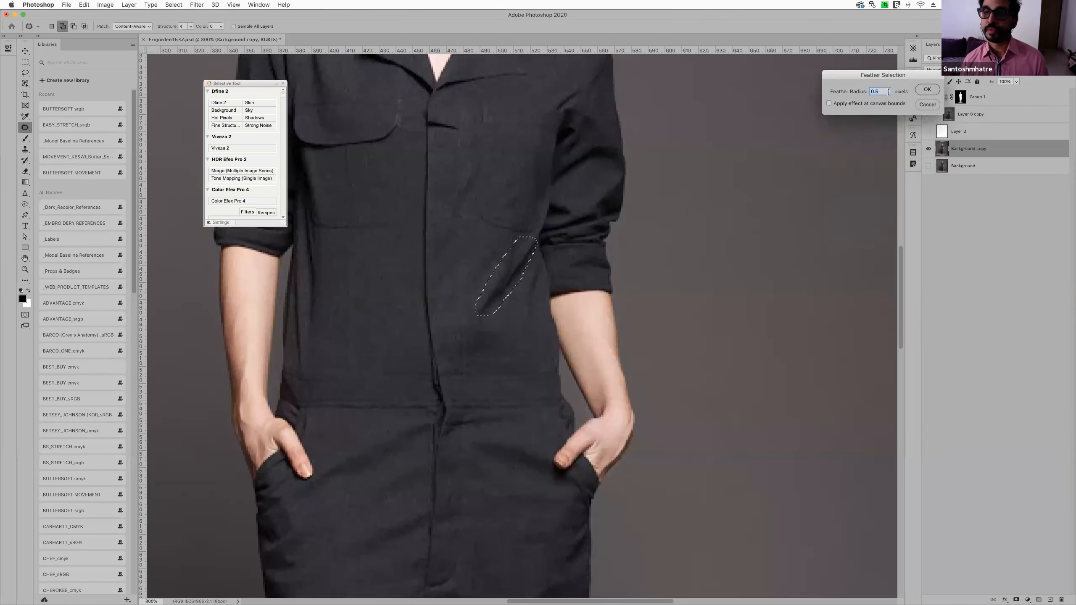
pyautogui.click(925, 90)
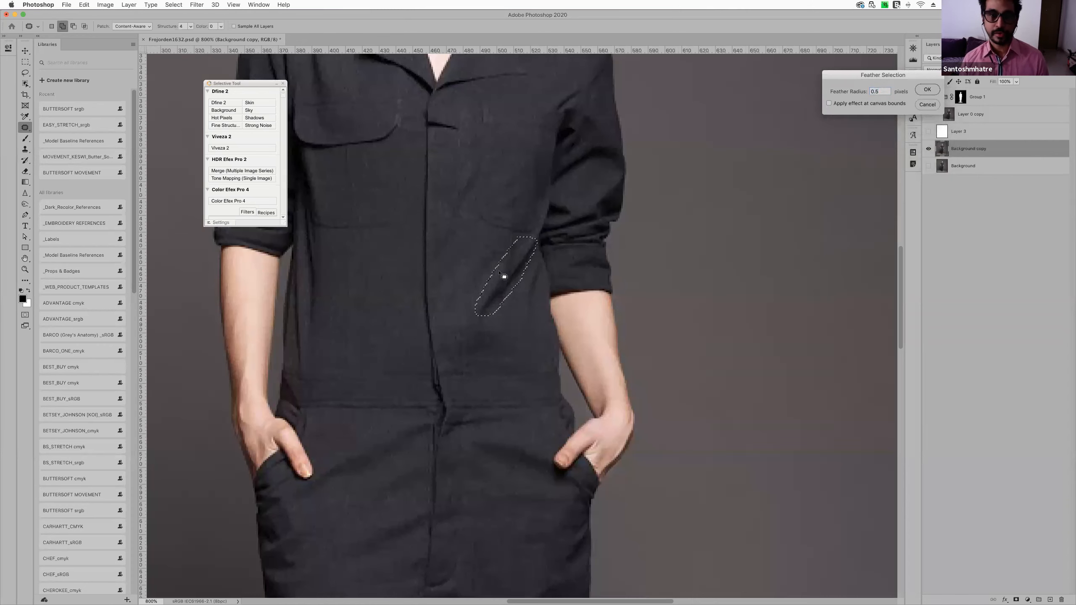
pyautogui.moveTo(517, 275); pyautogui.dragTo(385, 287)
pyautogui.hotkey('ctrl', 'd')
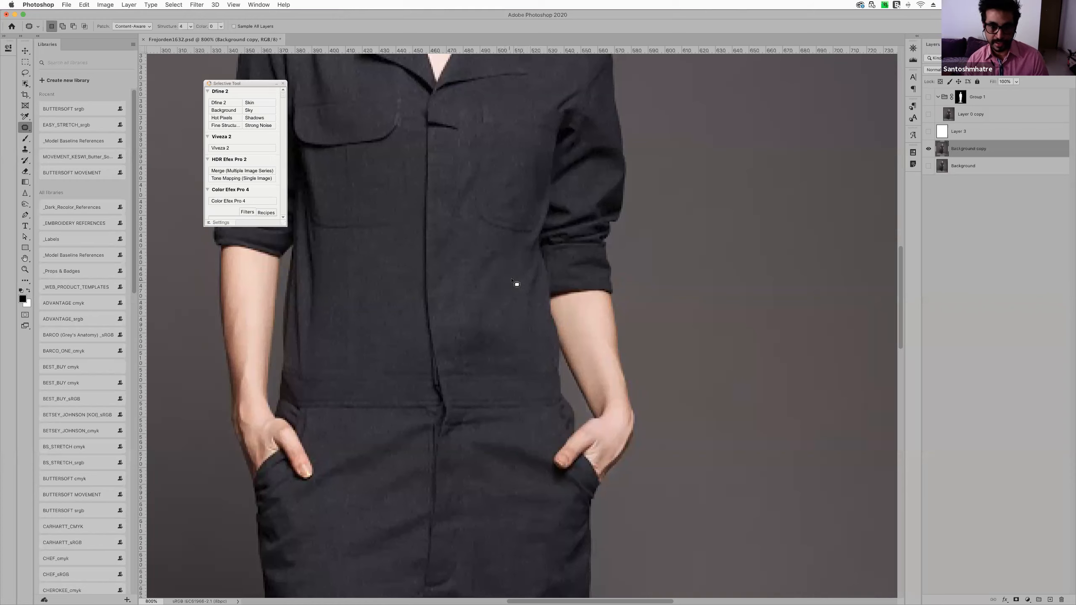
# Try copying the outlined fold area onto two new layers, and undo the copies
pyautogui.moveTo(529, 238); pyautogui.dragTo(535, 242)
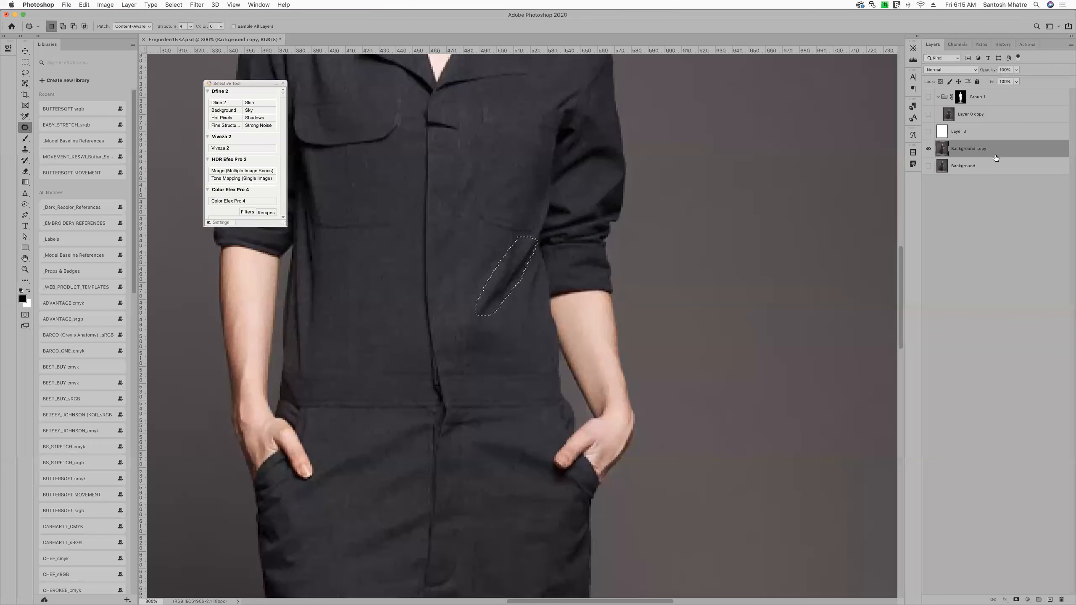
pyautogui.press('super+j')
pyautogui.press('super+j')
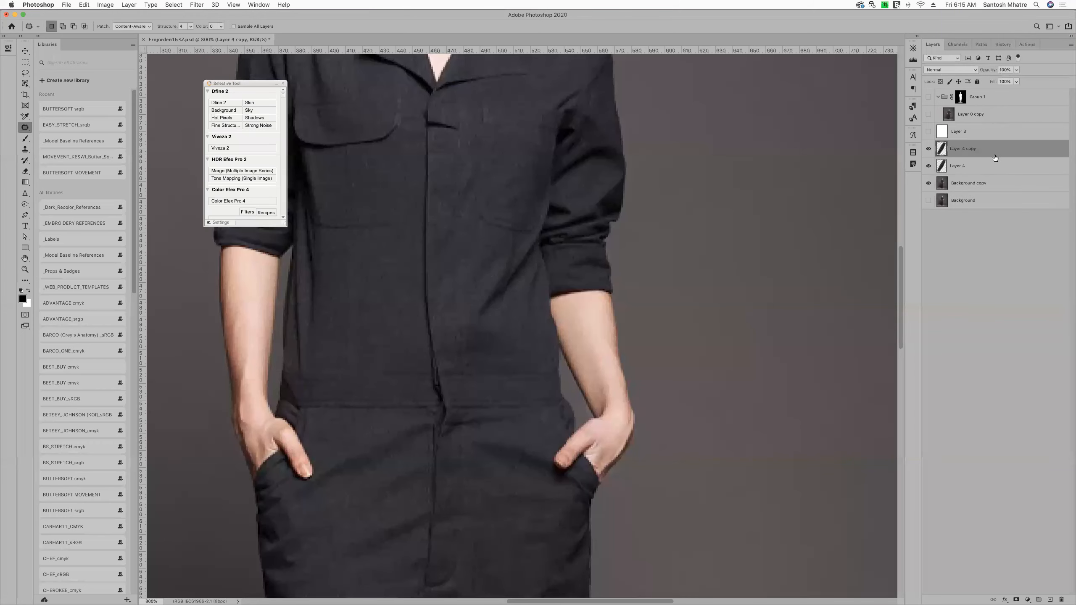
pyautogui.press('super+z')
pyautogui.press('super+z')
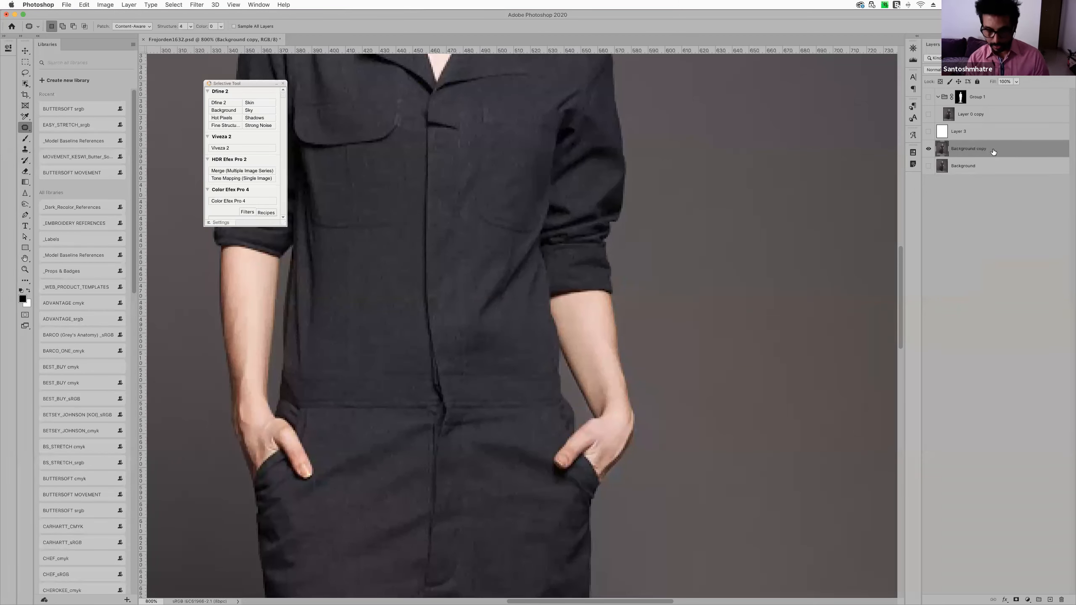
# Duplicate the Background copy layer twice
pyautogui.press('super+j')
pyautogui.press('super+j')
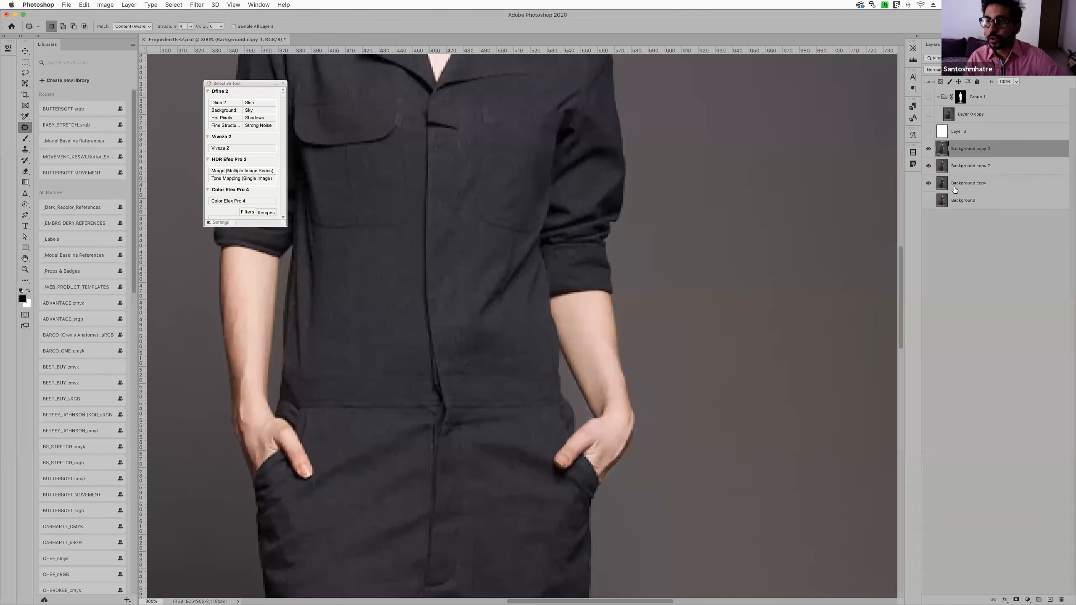
pyautogui.click(972, 187)
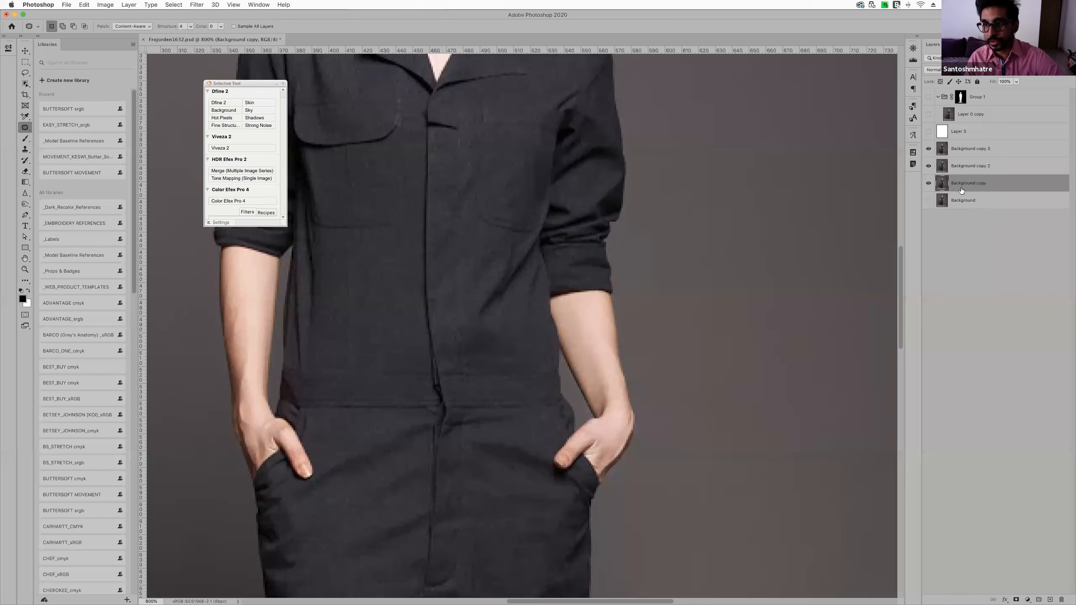
# Rename the lower duplicate of Background copy as a and the upper duplicate as b
pyautogui.doubleClick(978, 167)
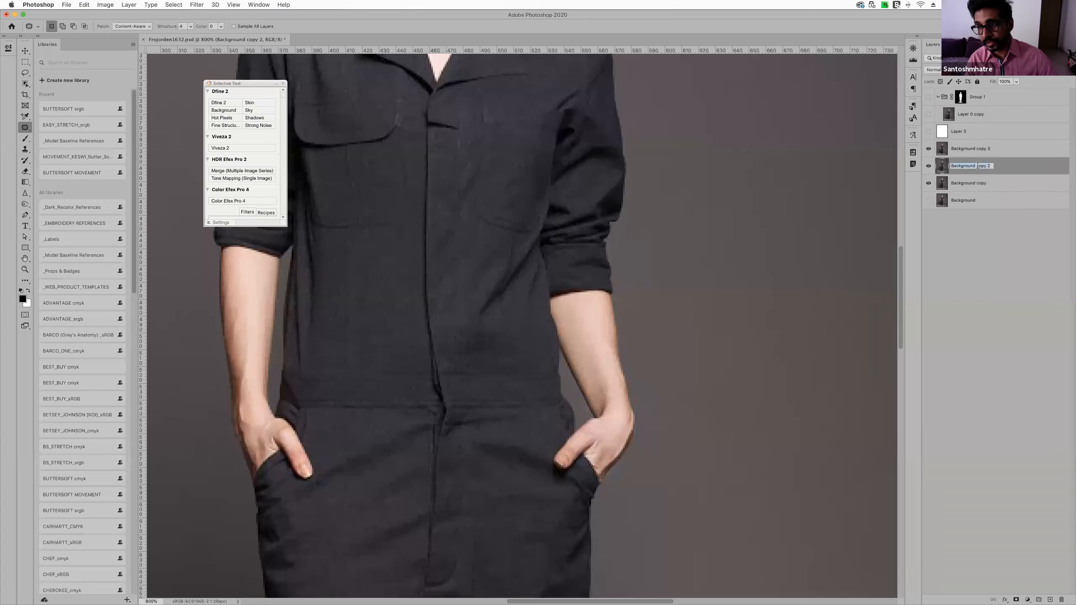
pyautogui.write('a')
pyautogui.press('Return')
pyautogui.doubleClick(957, 153)
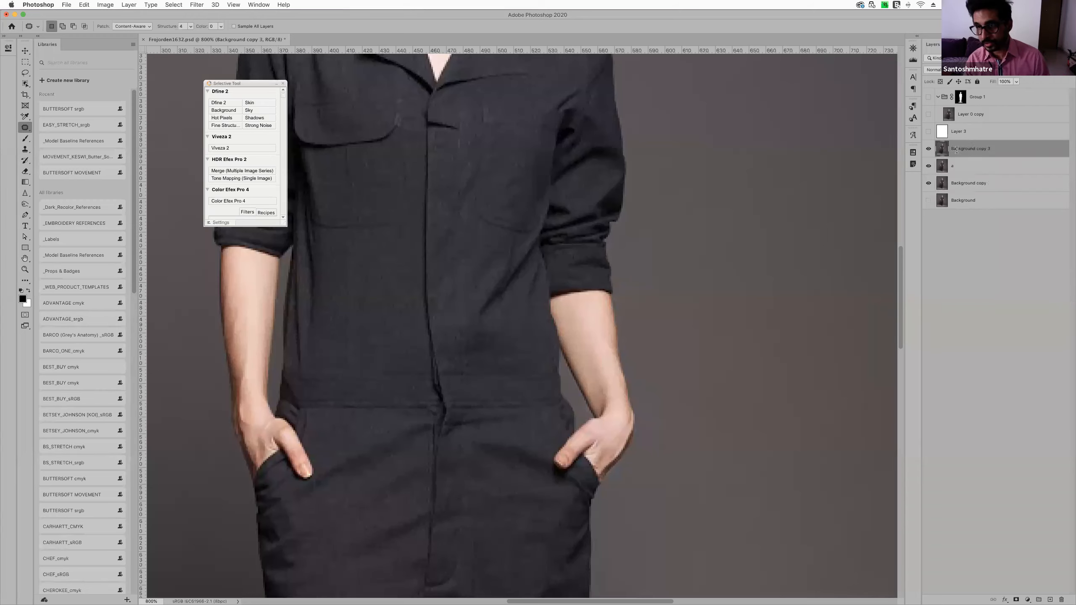
pyautogui.write('b')
pyautogui.press('Return')
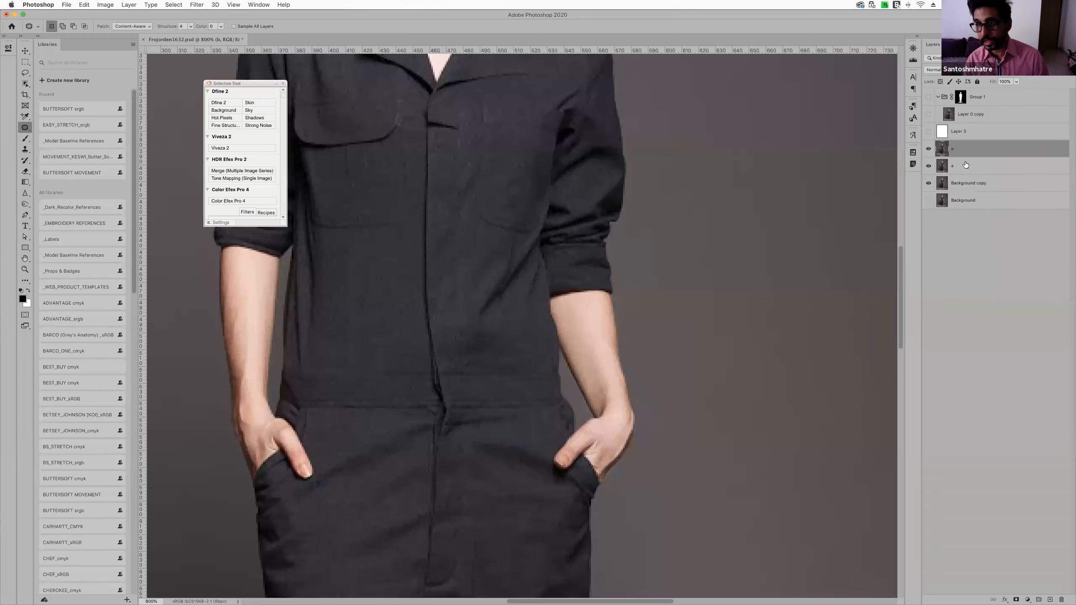
# Apply a Median noise filter with a 5-pixel radius to layer a
pyautogui.click(1027, 170)
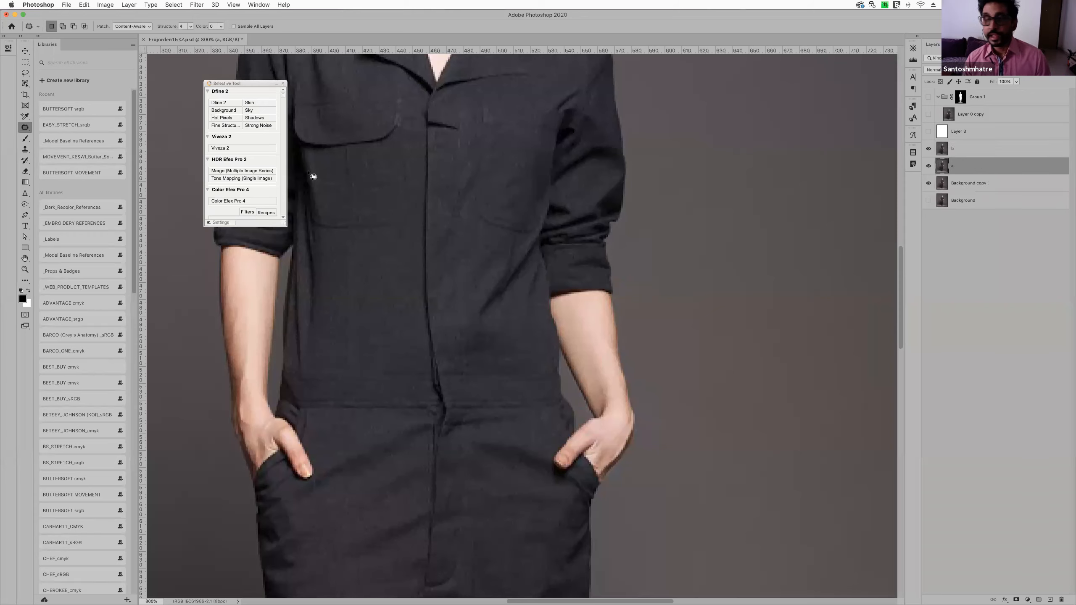
pyautogui.click(201, 6)
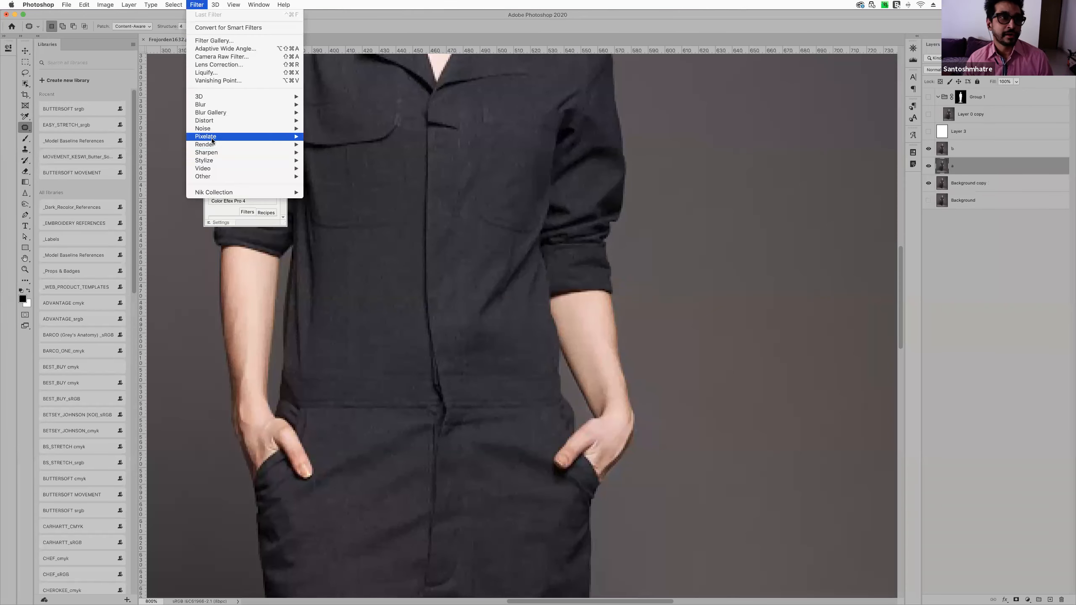
pyautogui.moveTo(213, 130)
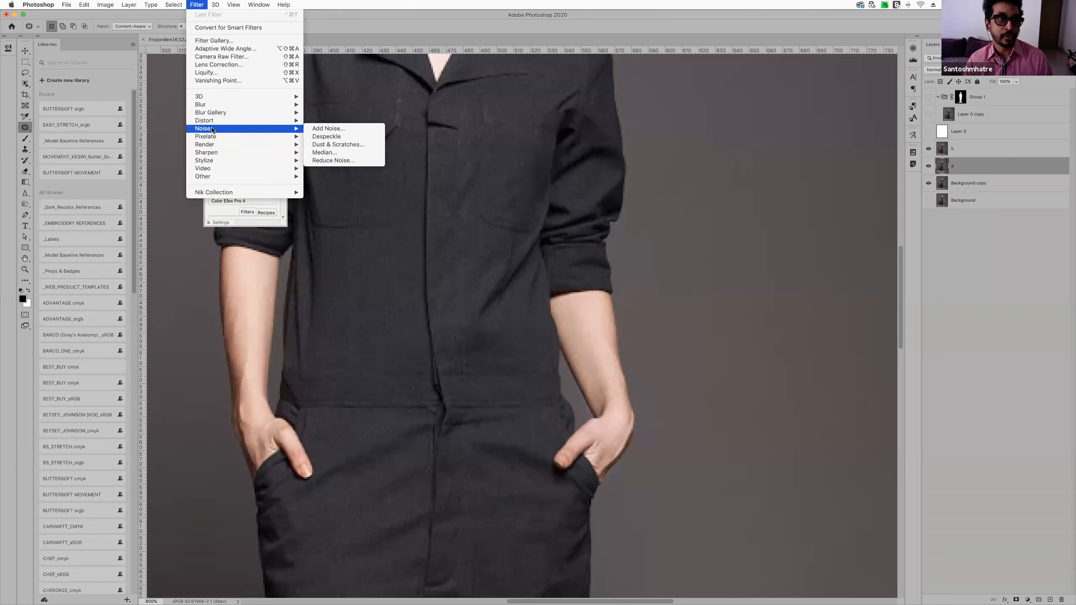
pyautogui.click(326, 154)
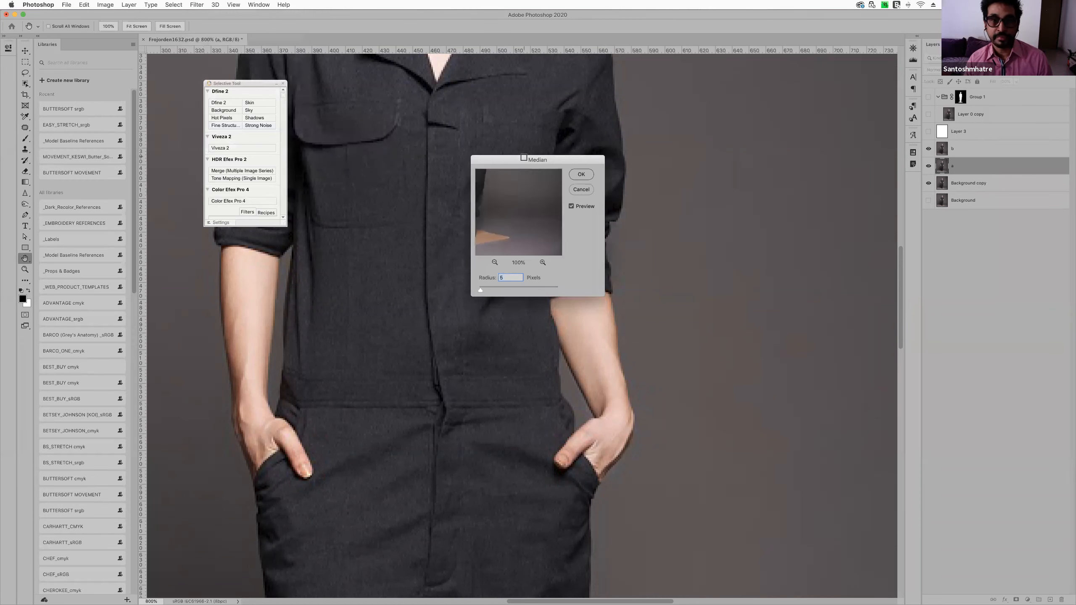
pyautogui.moveTo(516, 153); pyautogui.dragTo(518, 118)
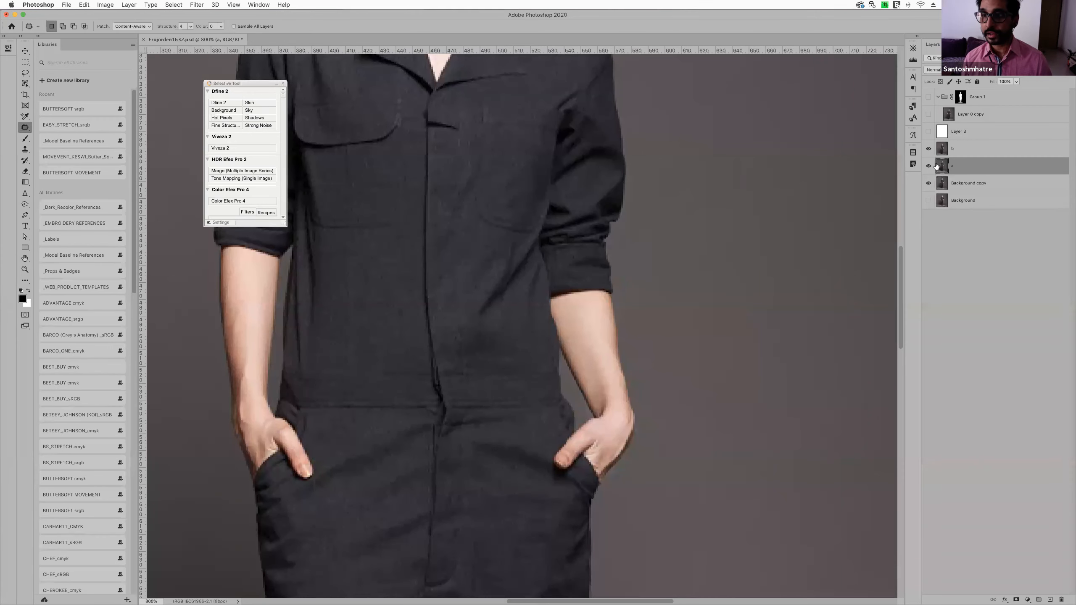
# Use Apply Image on layer b with layer a as source, Subtract blending, scale 2, offset 128 and 100% opacity
pyautogui.click(968, 153)
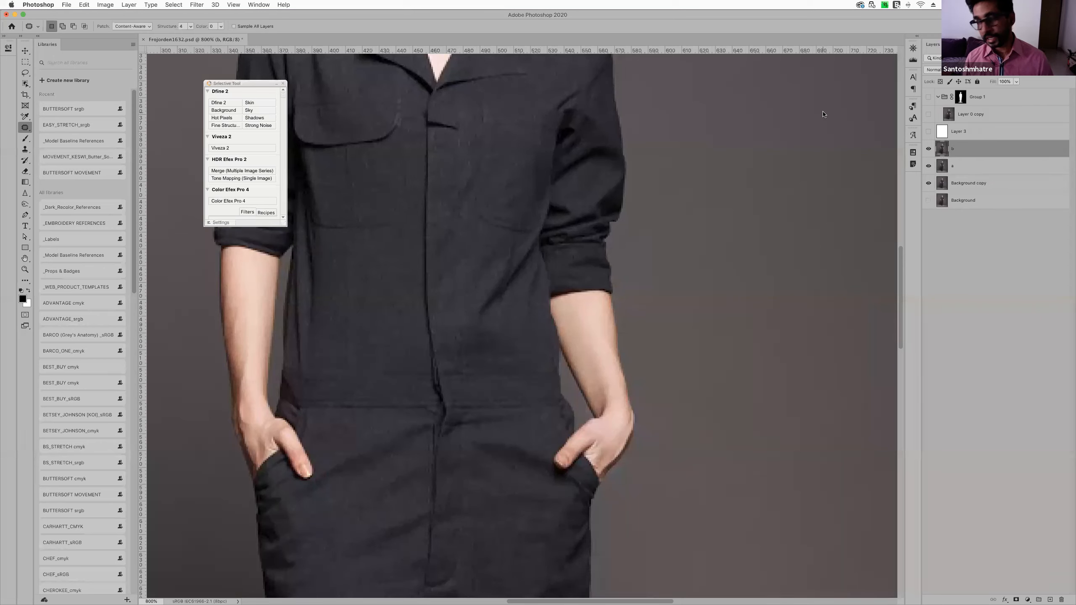
pyautogui.click(105, 5)
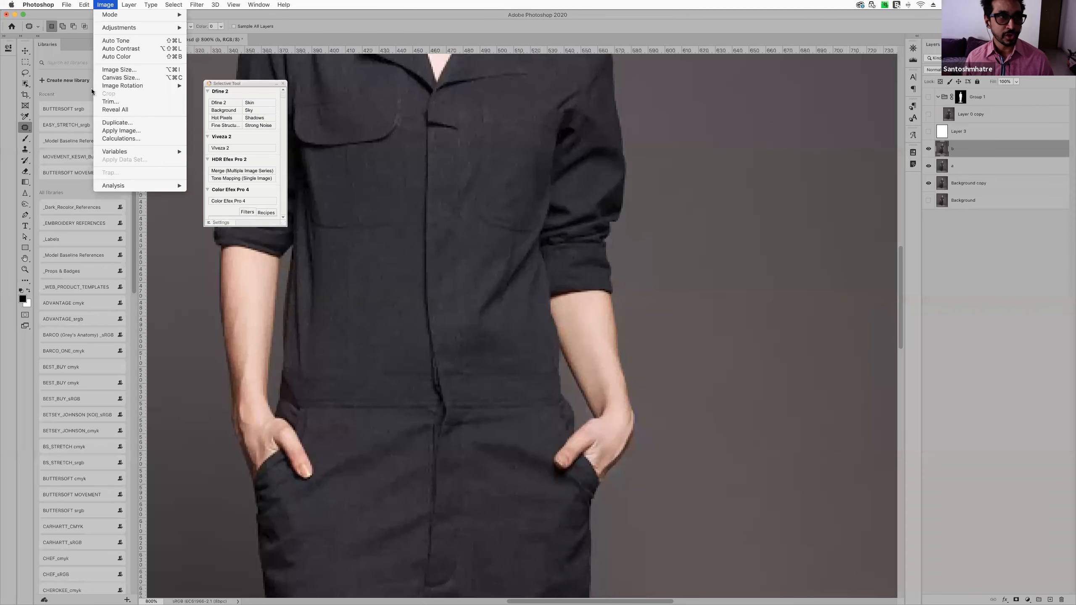
pyautogui.click(134, 135)
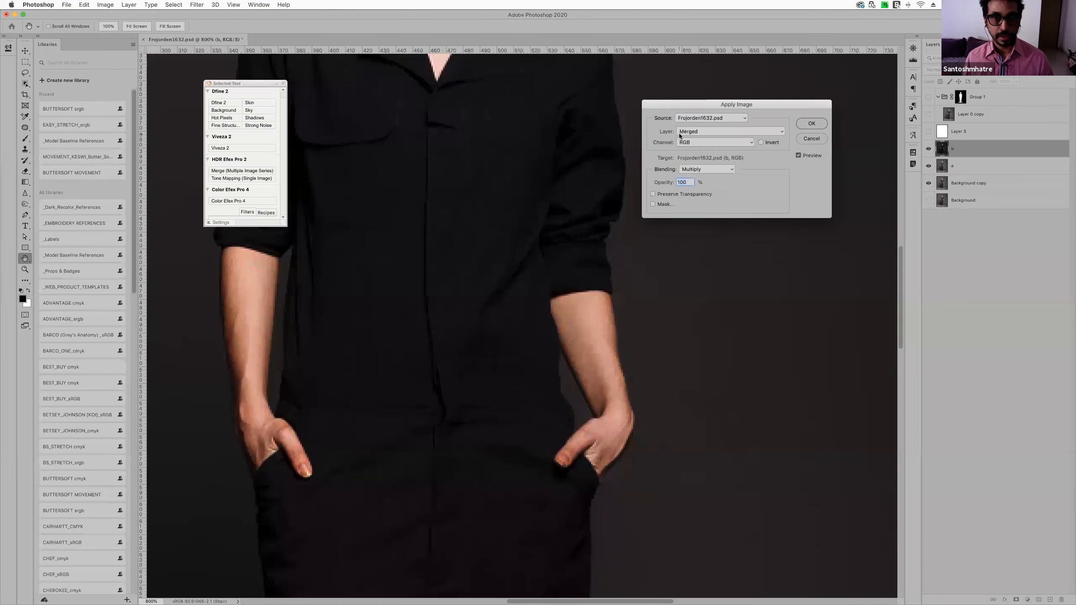
pyautogui.moveTo(701, 104); pyautogui.dragTo(448, 79)
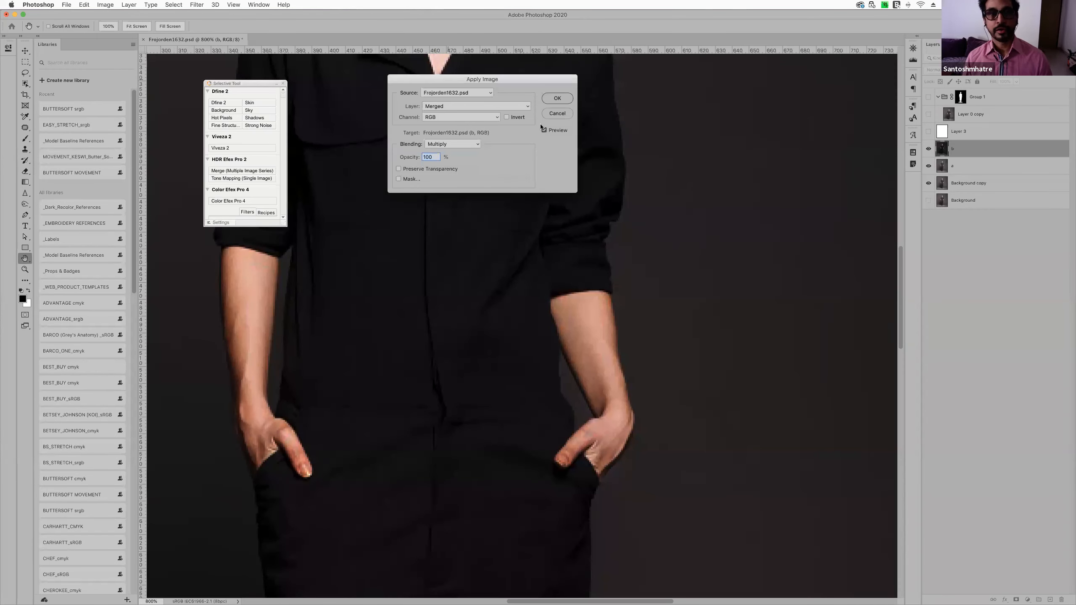
pyautogui.click(464, 106)
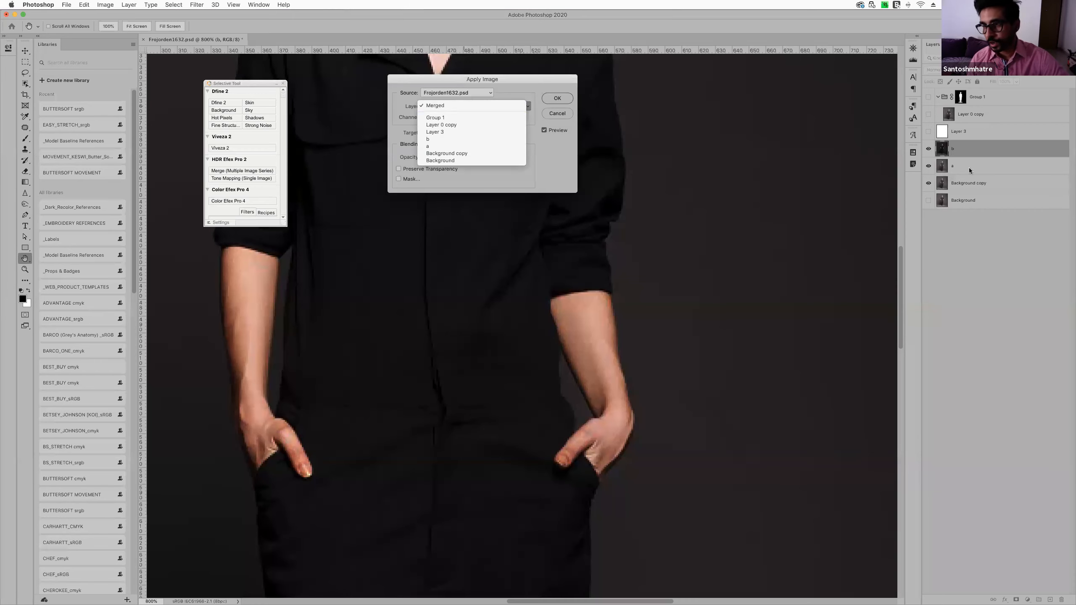
pyautogui.click(442, 147)
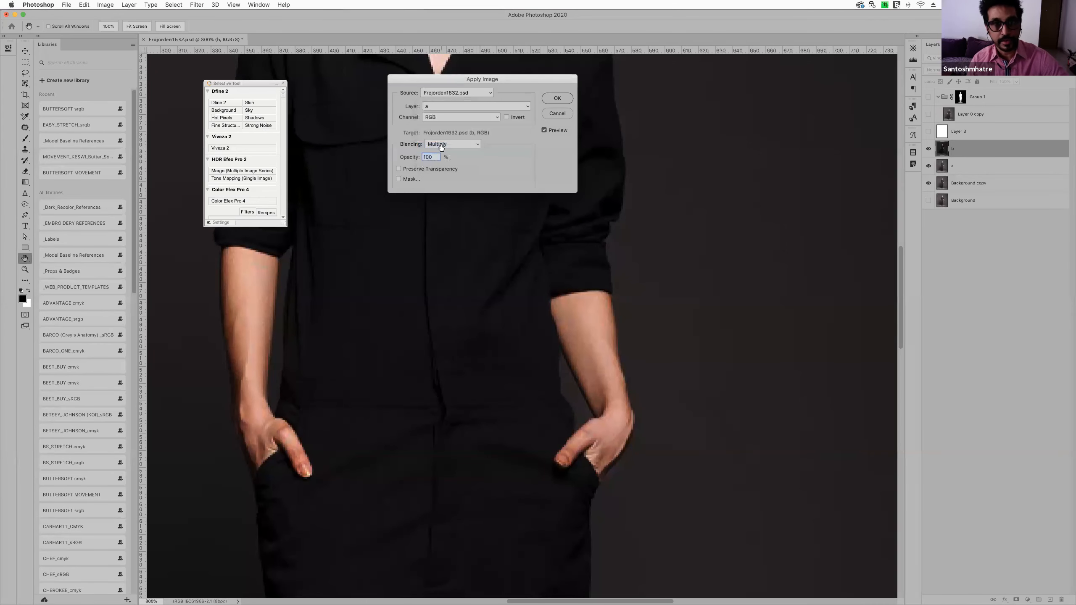
pyautogui.click(468, 142)
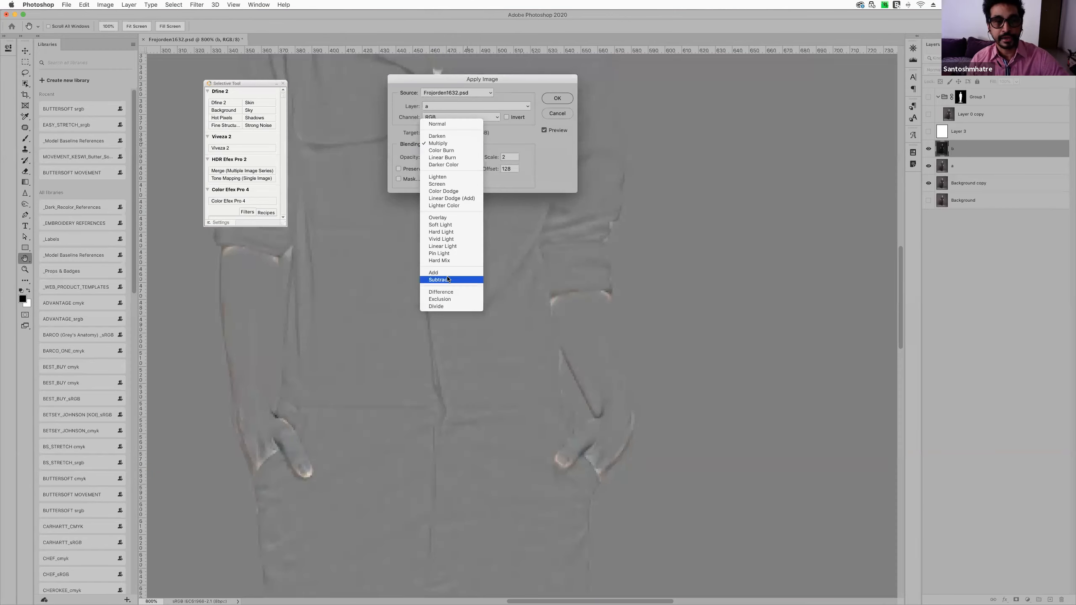
pyautogui.click(443, 280)
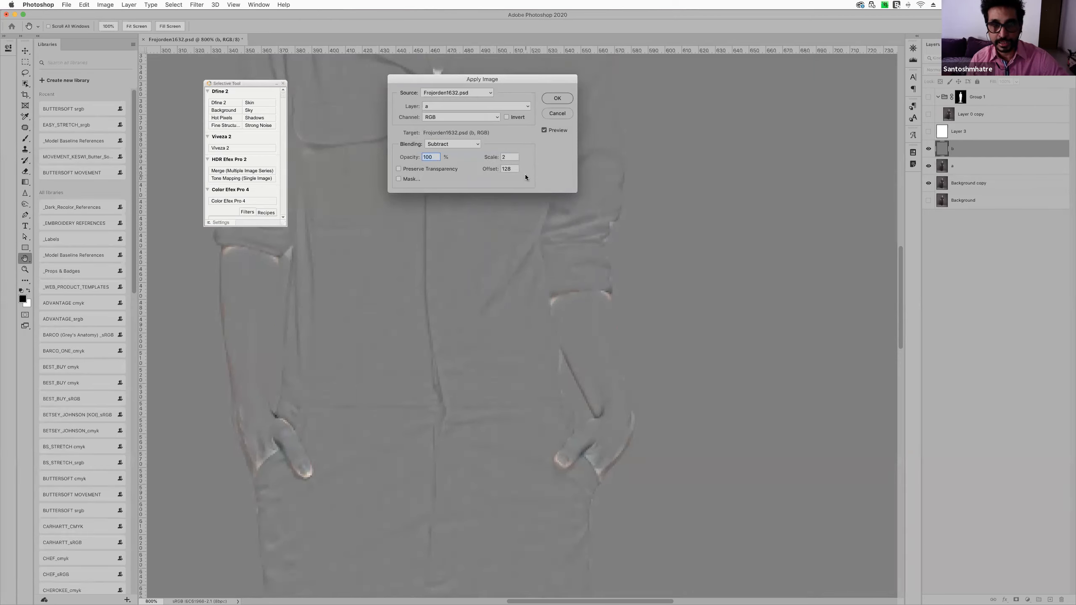
pyautogui.click(557, 99)
pyautogui.press('j')
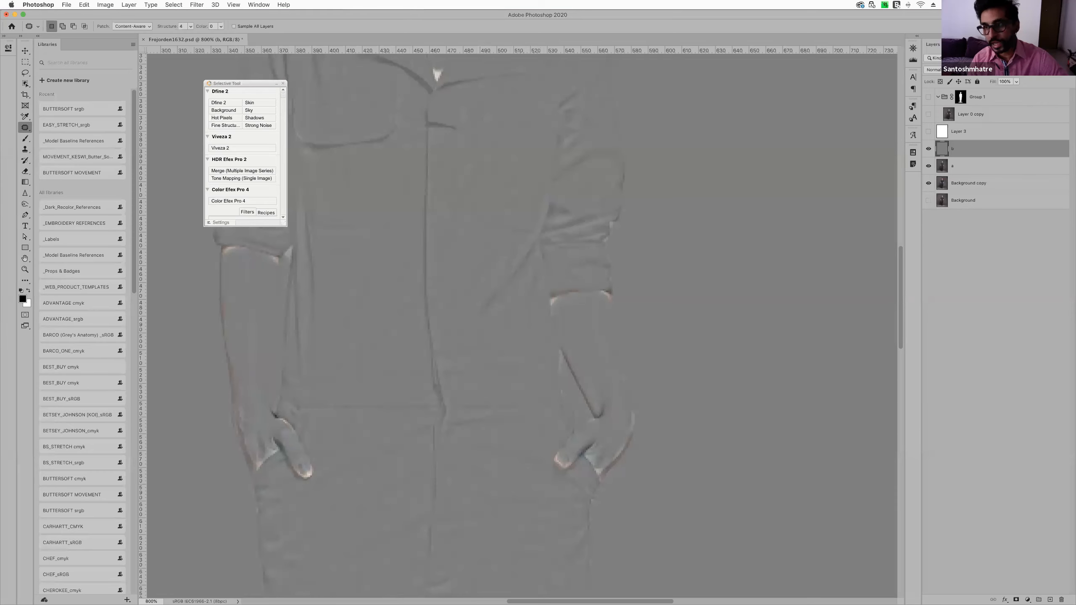
# Set layer b's blend mode to Linear Light and keep layer b selected
pyautogui.click(933, 70)
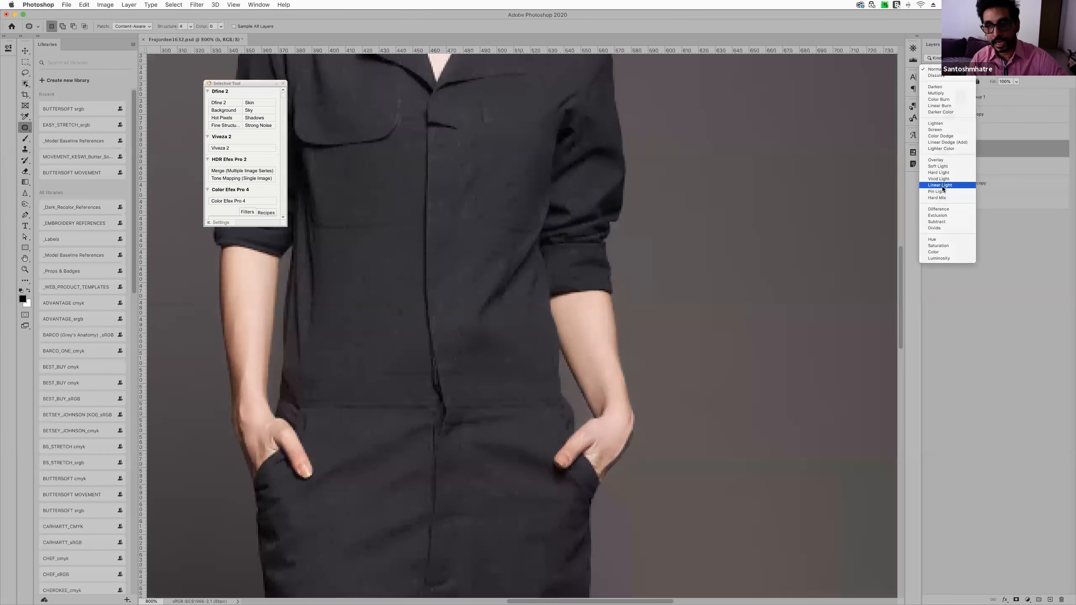
pyautogui.click(941, 186)
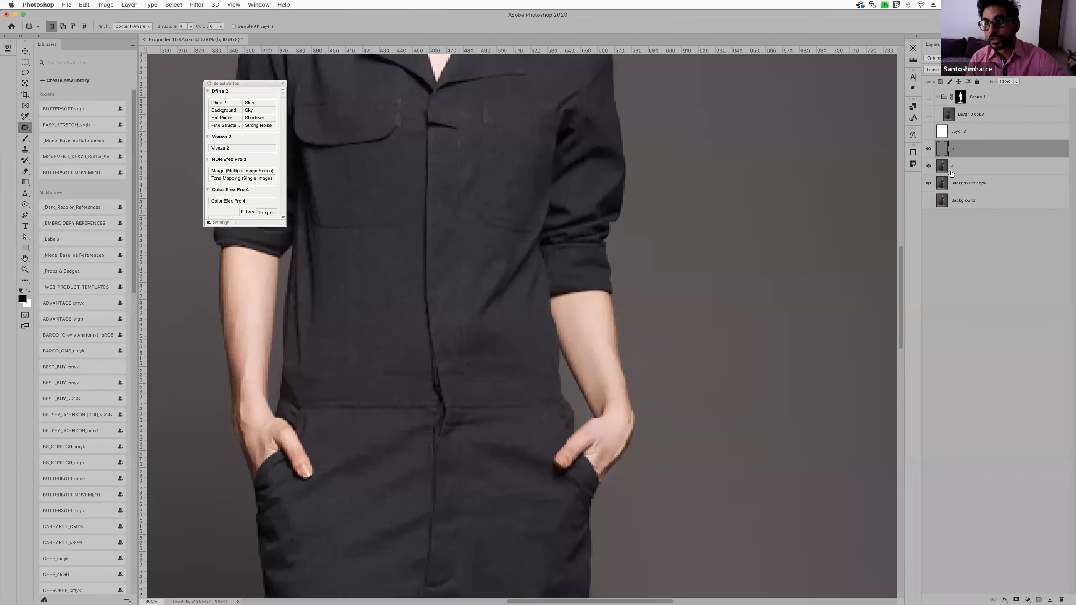
pyautogui.click(941, 169)
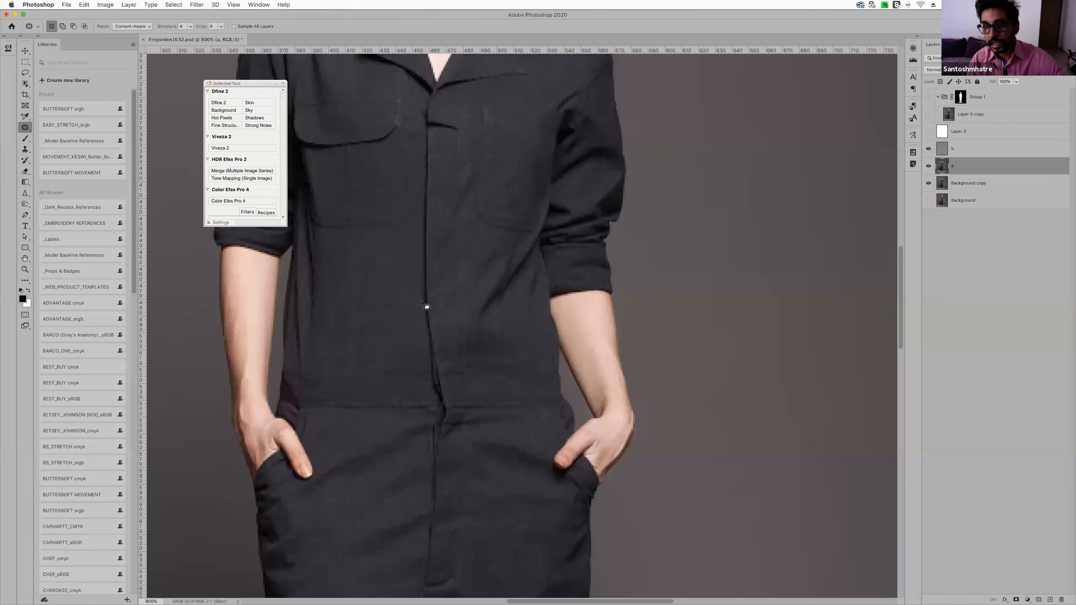
pyautogui.hotkey('alt', ']')
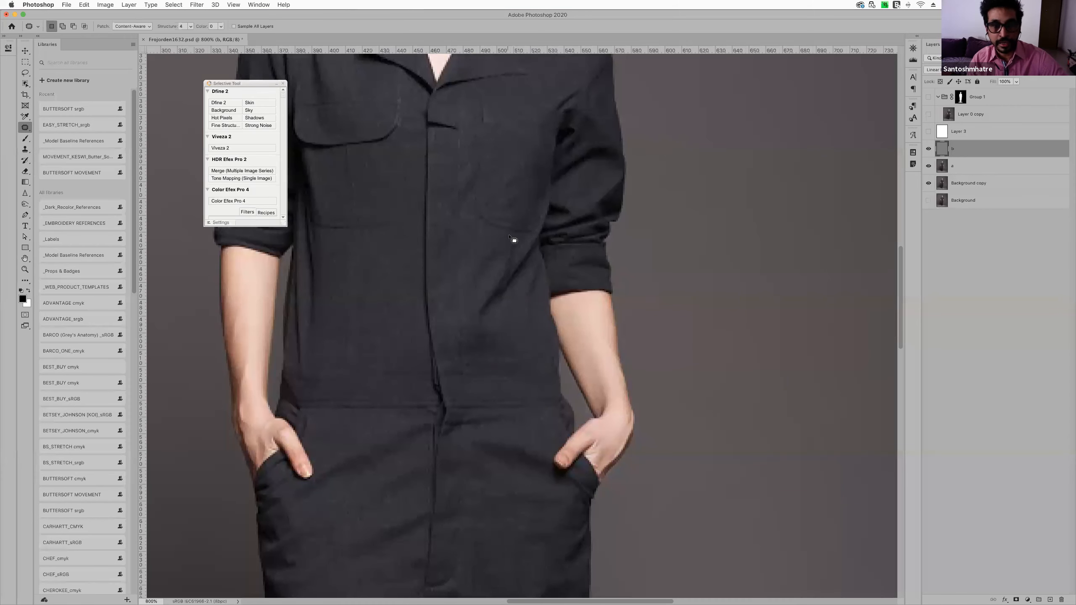
pyautogui.hscroll(2, 512, 239)
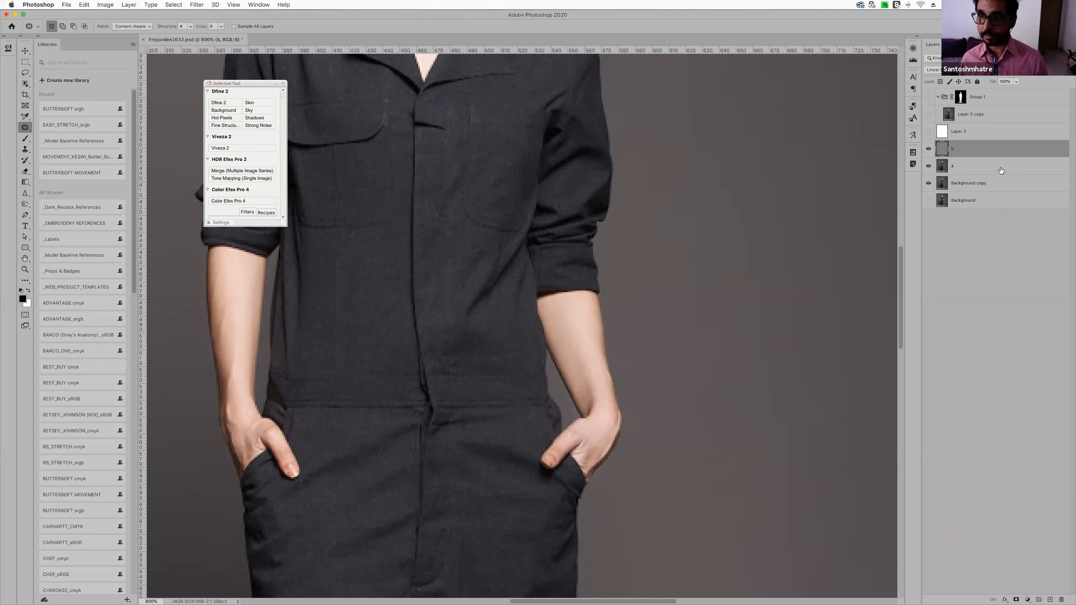
# Select layer a and switch to the Mixer Brush tool for smoothing the fabric tones
pyautogui.click(978, 168)
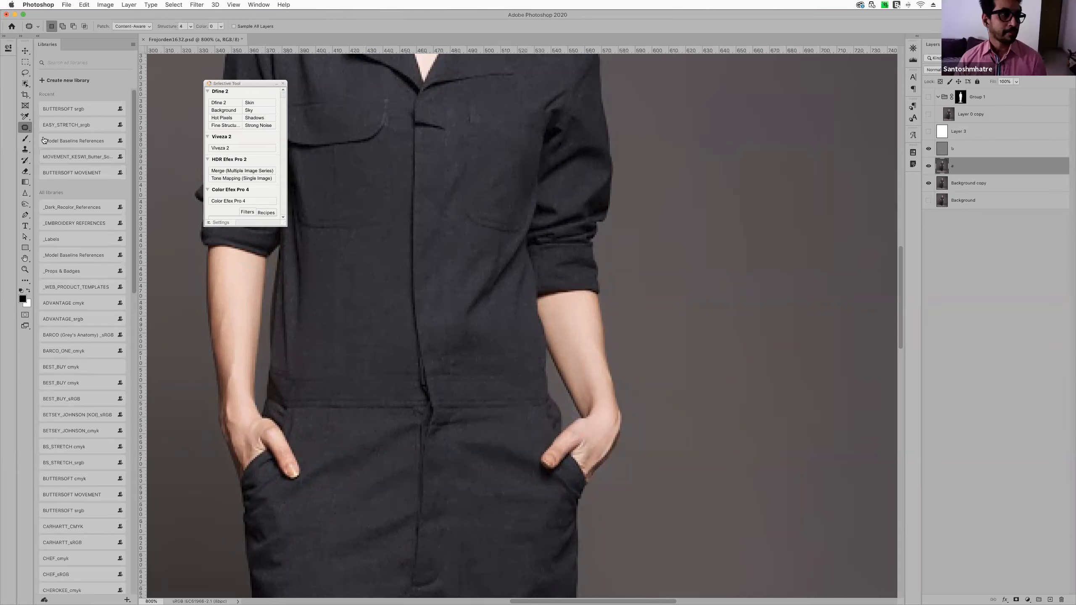
pyautogui.click(25, 139)
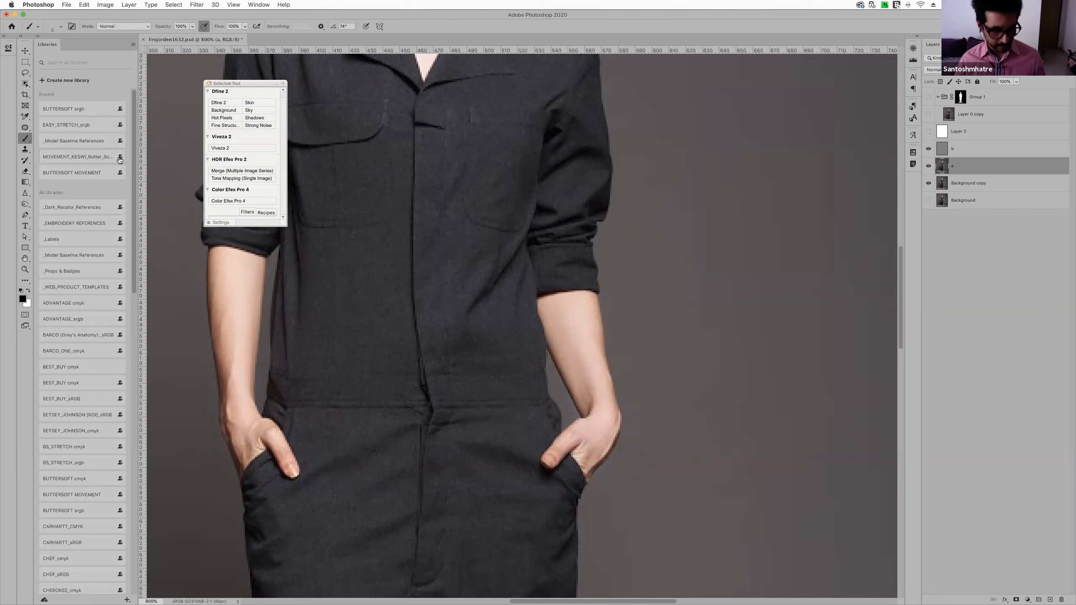
pyautogui.hotkey('shift', 'b')
pyautogui.hotkey('shift', 'b')
pyautogui.hotkey('shift', 'b')
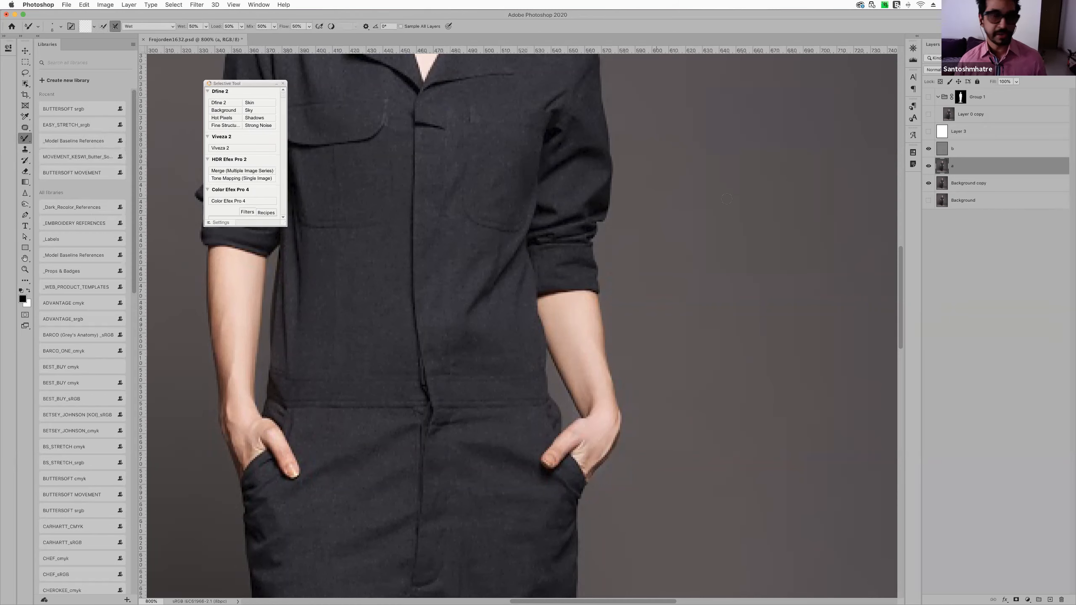
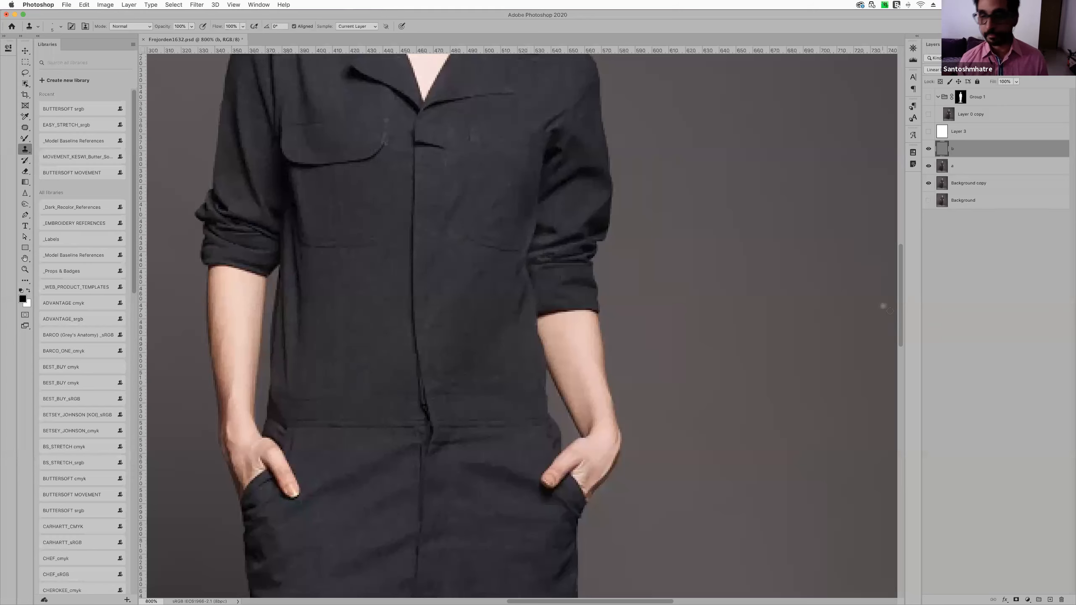
# Merge the retouched layers a and b into one layer
pyautogui.moveTo(901, 335); pyautogui.dragTo(905, 303)
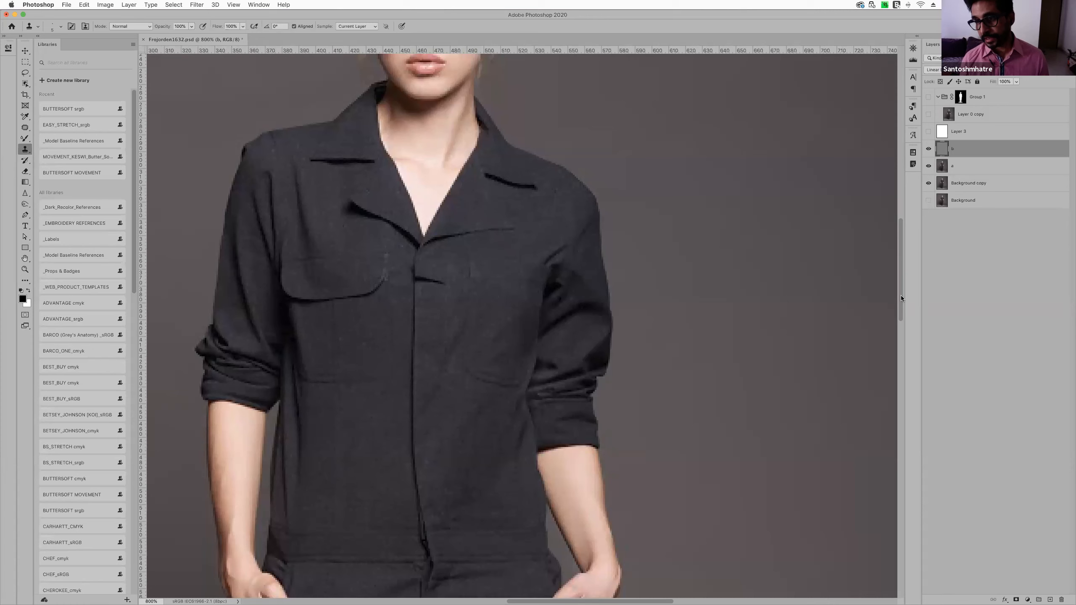
pyautogui.moveTo(901, 296)
pyautogui.mouseDown()
pyautogui.moveTo(903, 329)
pyautogui.moveTo(901, 312)
pyautogui.mouseUp()
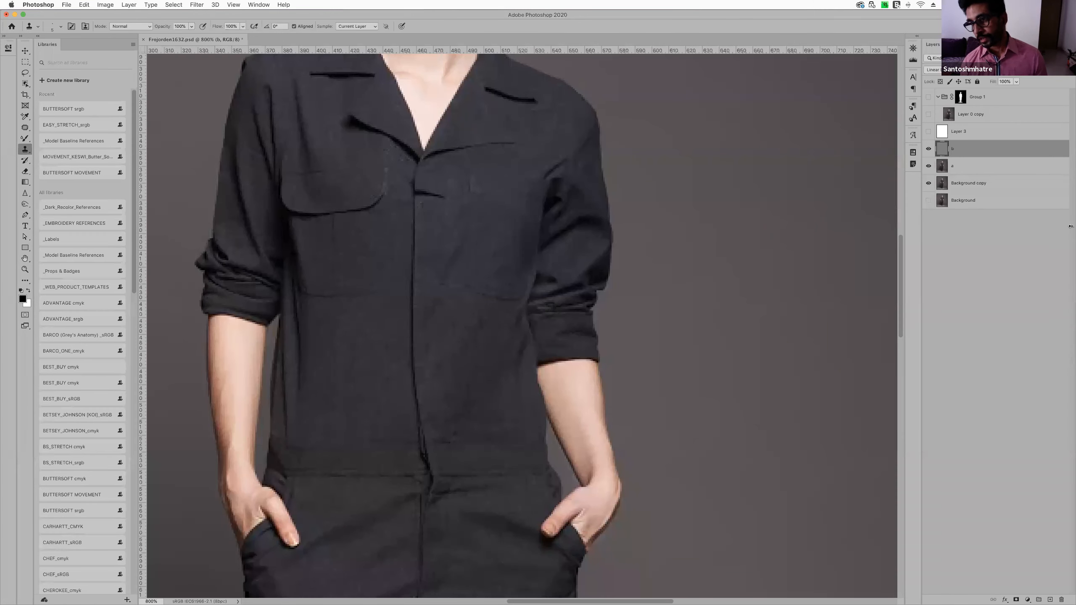
pyautogui.click(982, 169)
pyautogui.keyDown('shift'); pyautogui.click(1004, 150); pyautogui.keyUp('shift')
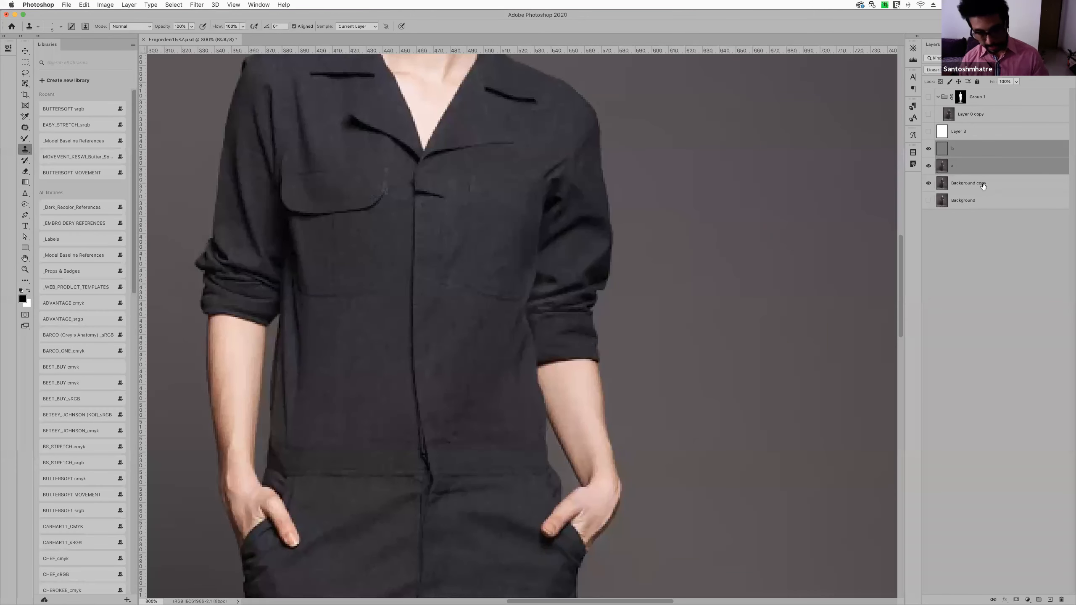
pyautogui.press('super+e')
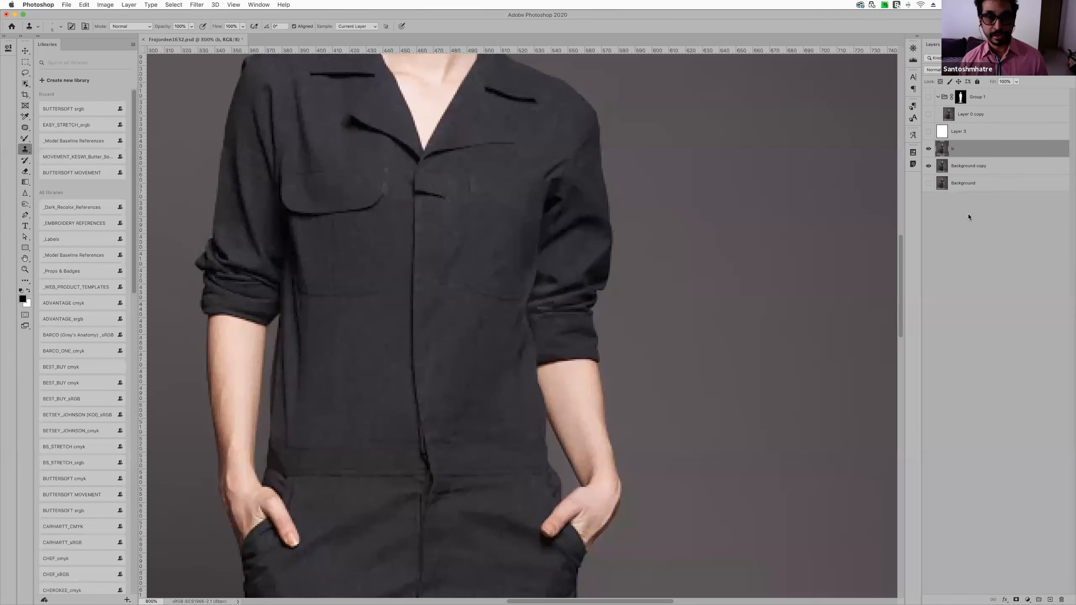
# Merge layer b with the Background copy layer and open the merged layer's blending options
pyautogui.click(1002, 168)
pyautogui.keyDown('shift'); pyautogui.click(993, 154); pyautogui.keyUp('shift')
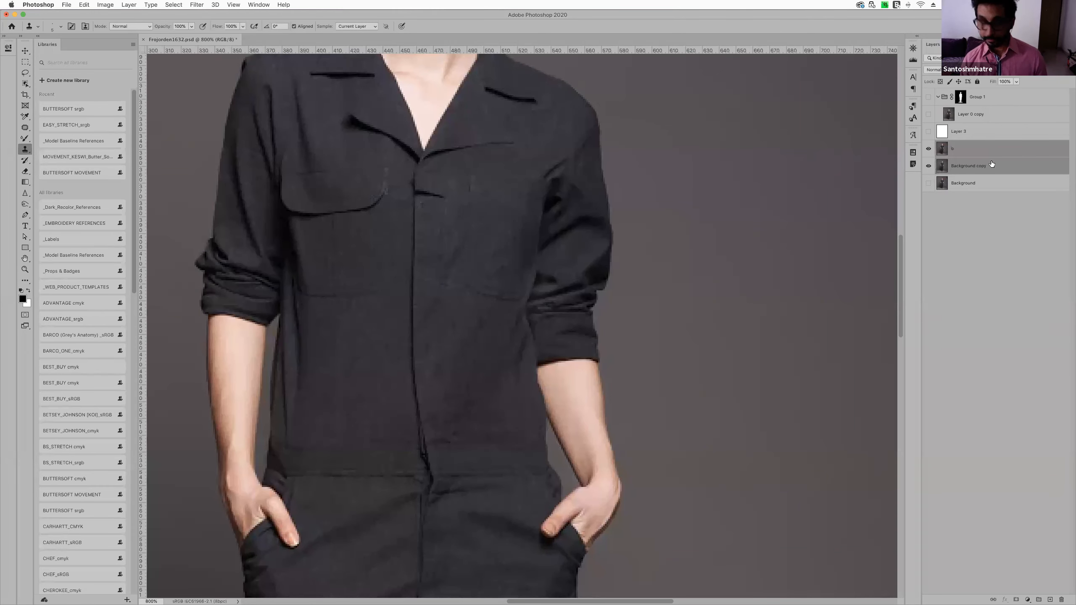
pyautogui.press('super+e')
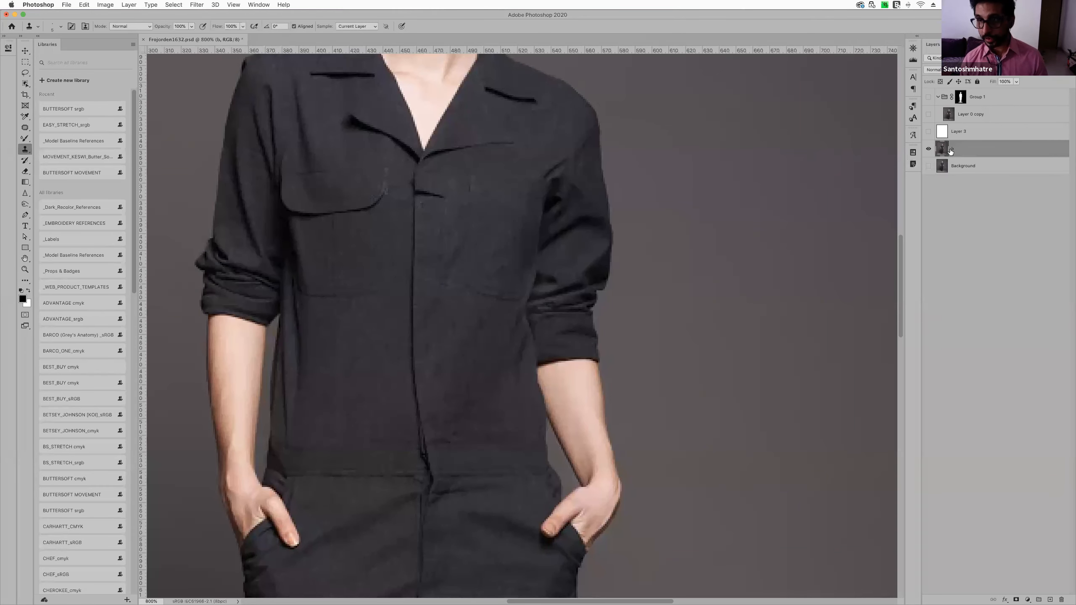
pyautogui.doubleClick(970, 152)
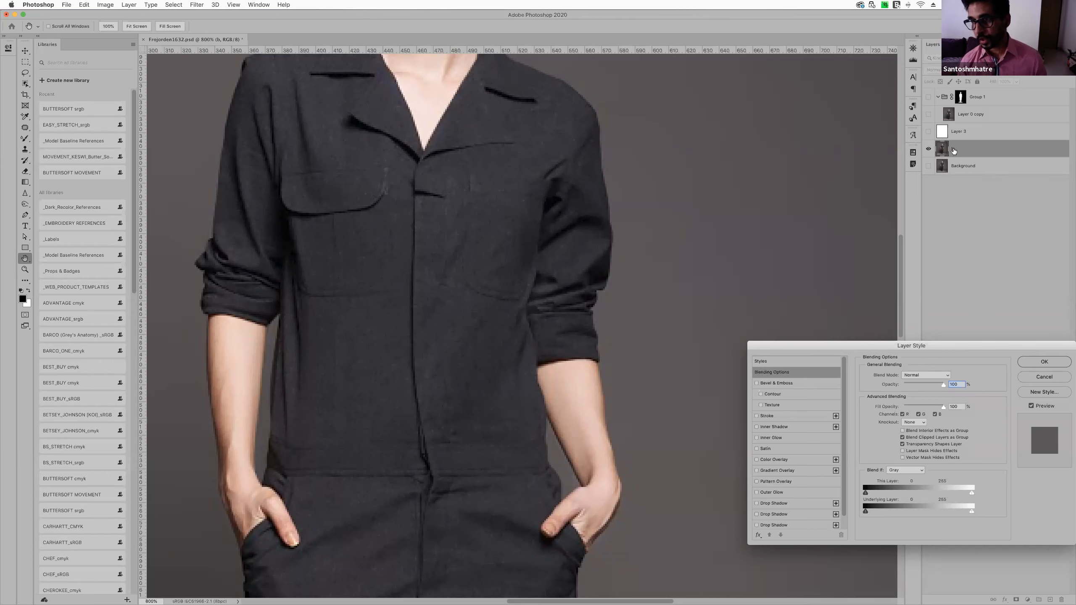
# Dismiss the merged layer's blending options and rename the layer as Ret
pyautogui.click(1044, 377)
pyautogui.doubleClick(954, 148)
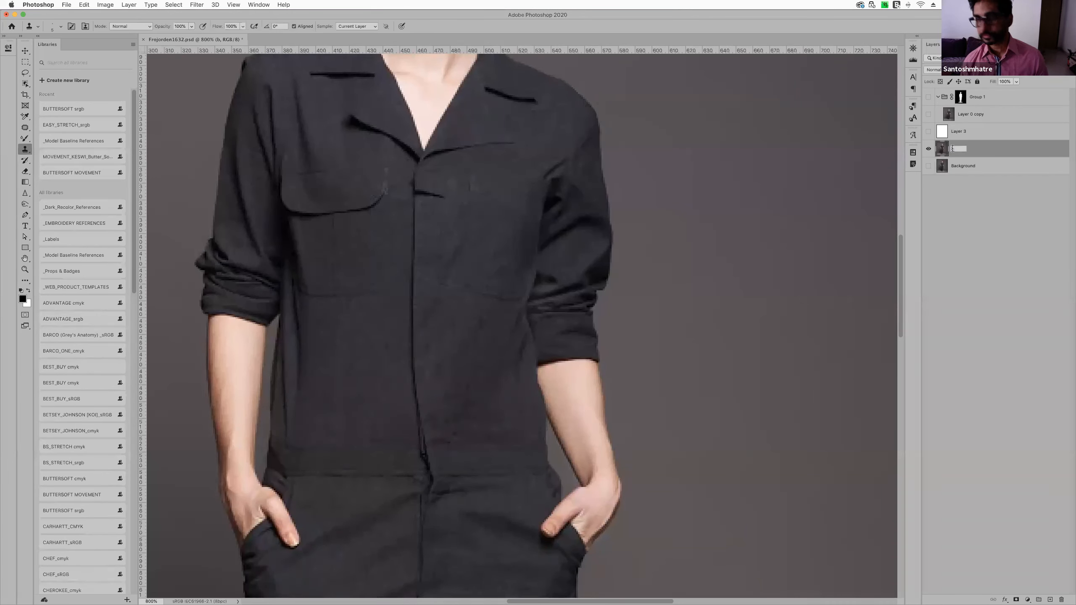
pyautogui.press('Return')
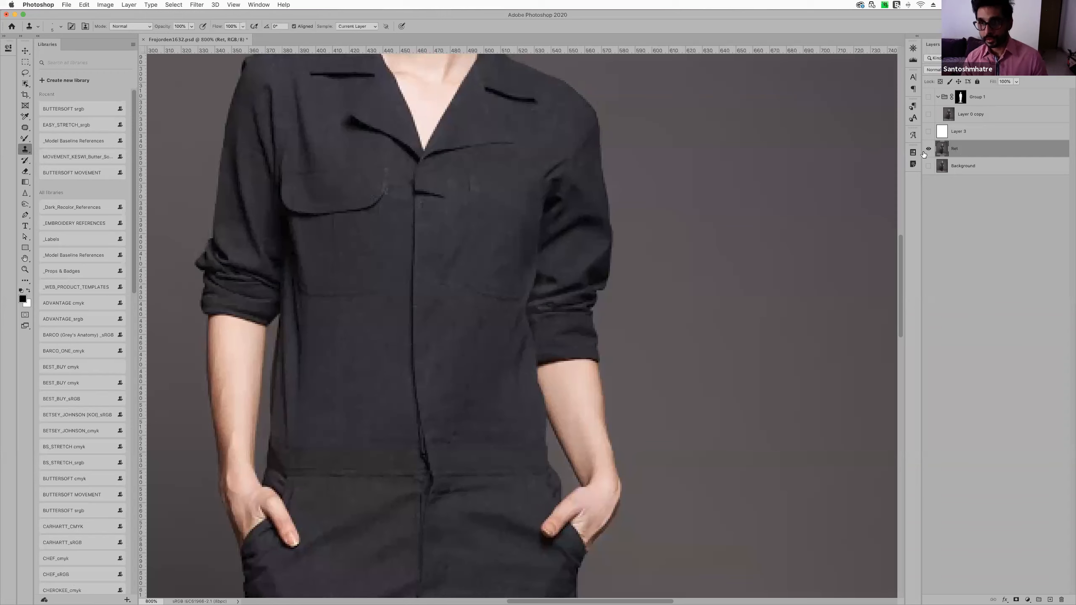
# Examine the retouched jumpsuit from the collar down to the trouser legs for remaining folds and flaws
pyautogui.scroll(5, 436, 319)
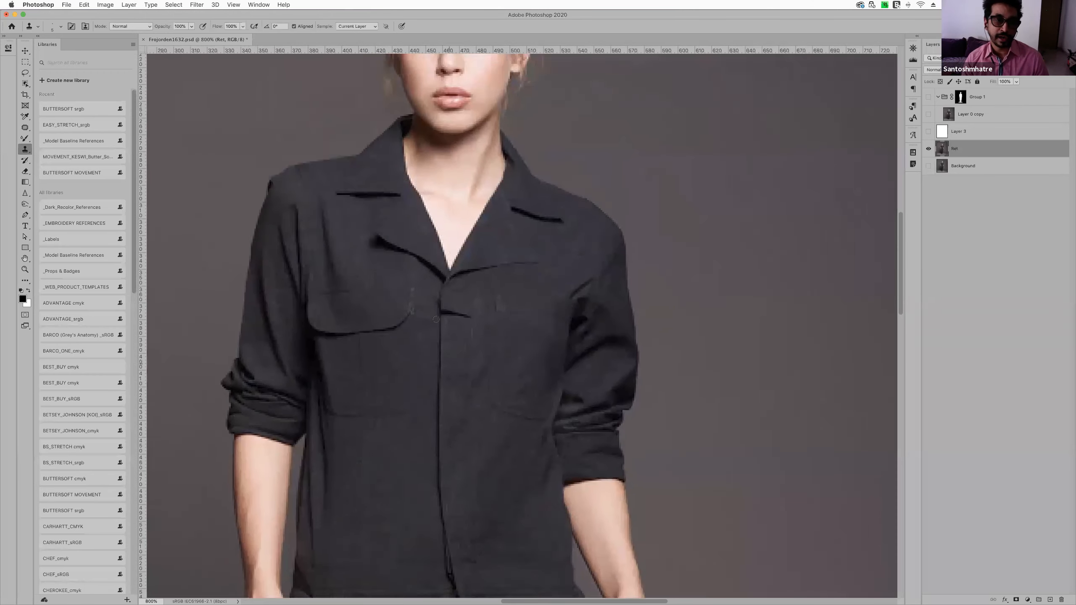
pyautogui.hscroll(-2, 830, 174)
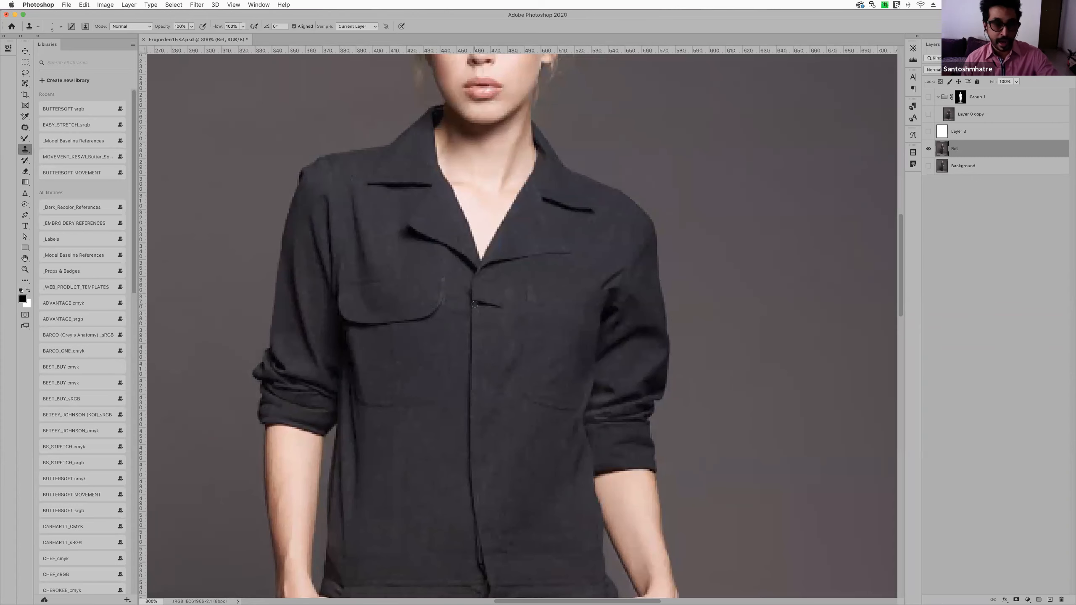
pyautogui.scroll(-3, 480, 304)
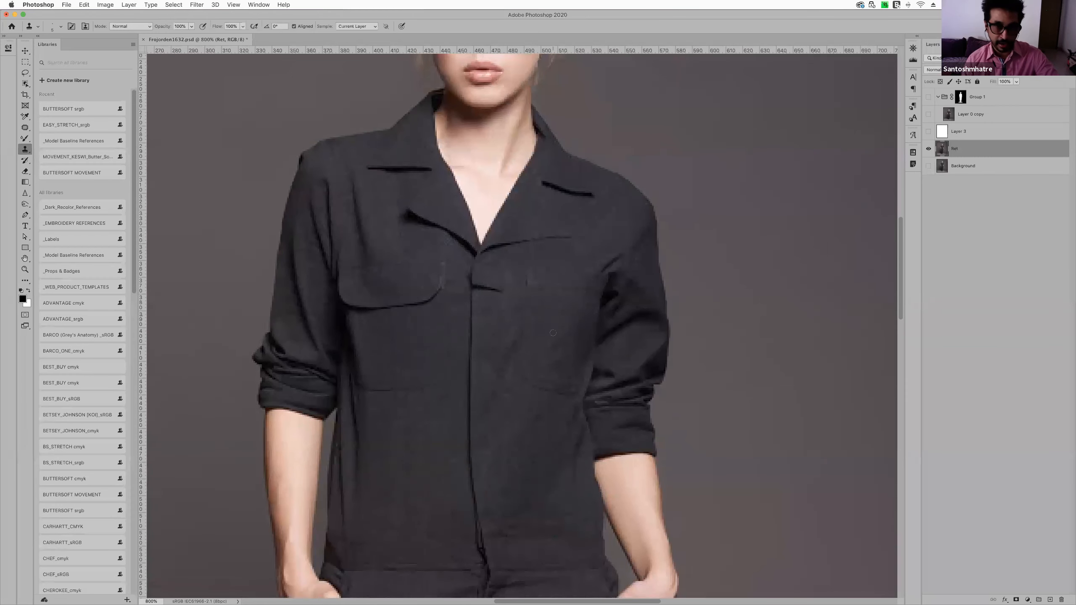
pyautogui.hscroll(-2, 508, 318)
pyautogui.scroll(-5, 553, 335)
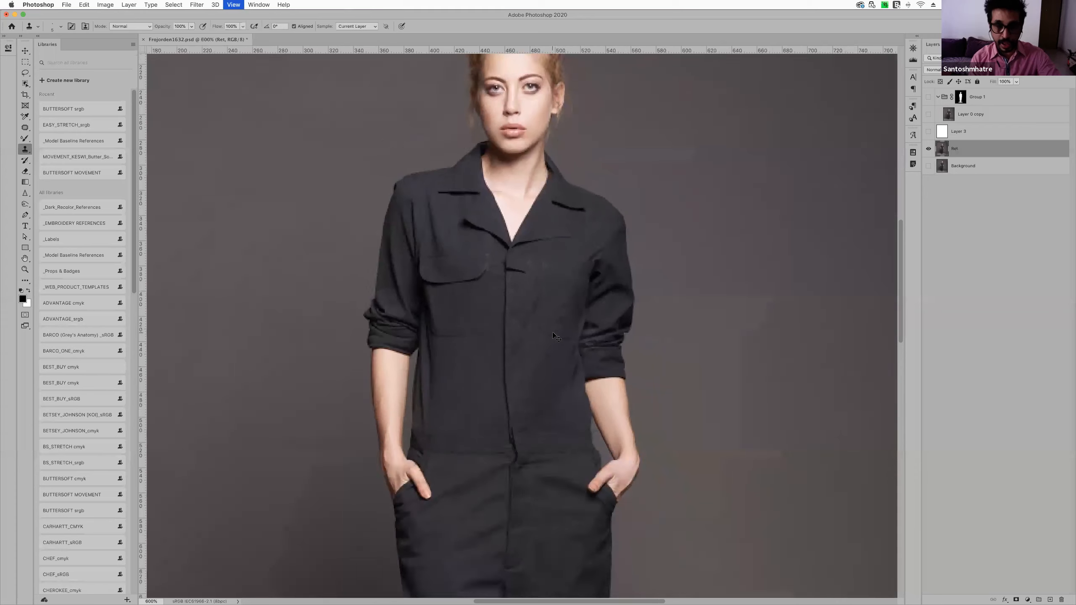
pyautogui.scroll(-10, 477, 327)
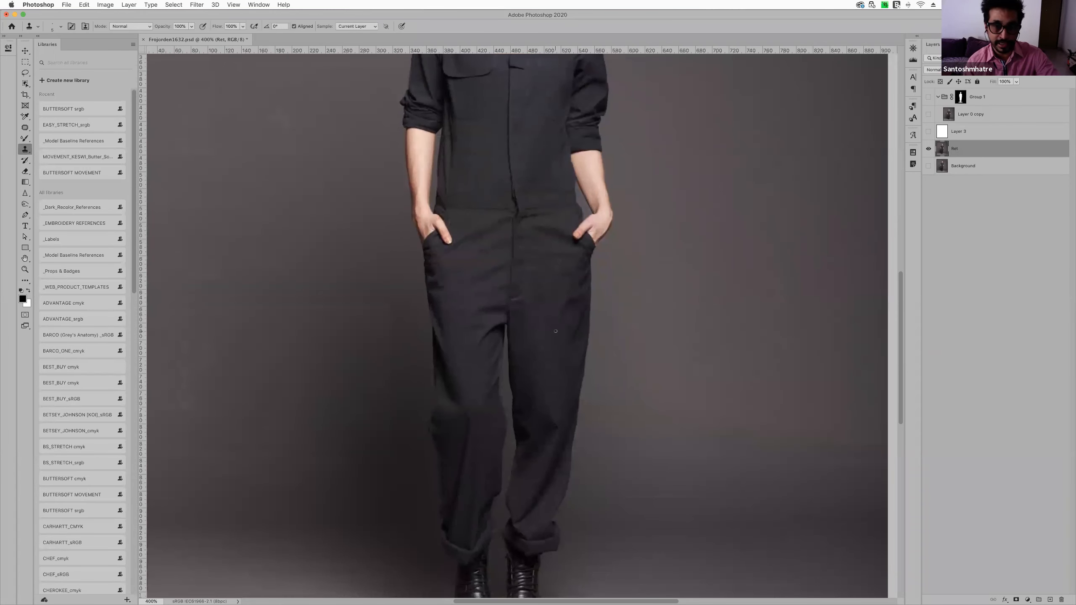
pyautogui.hscroll(2, 555, 331)
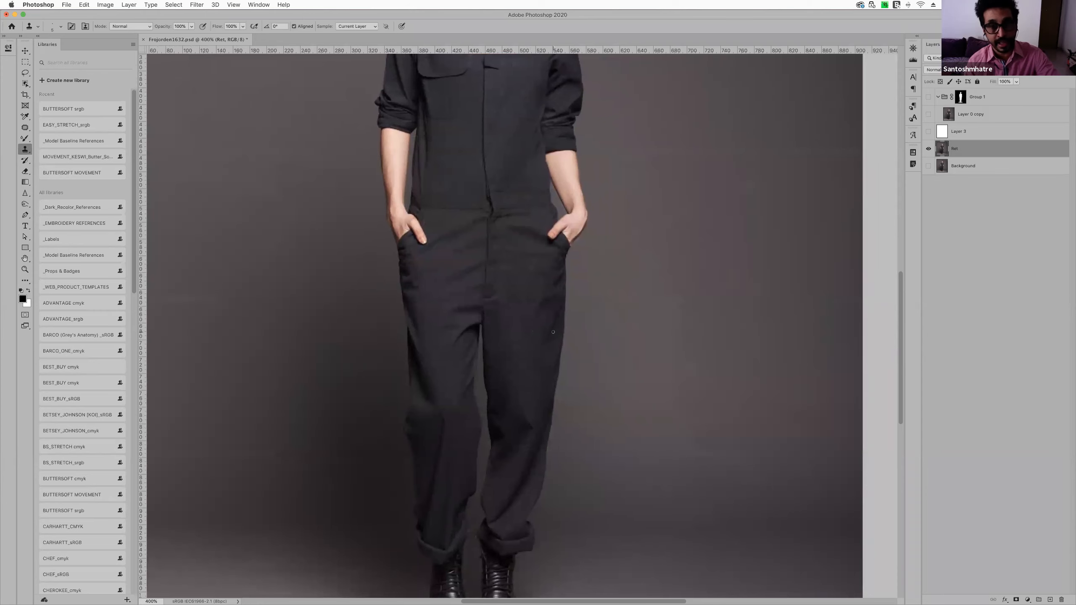
pyautogui.scroll(3, 530, 355)
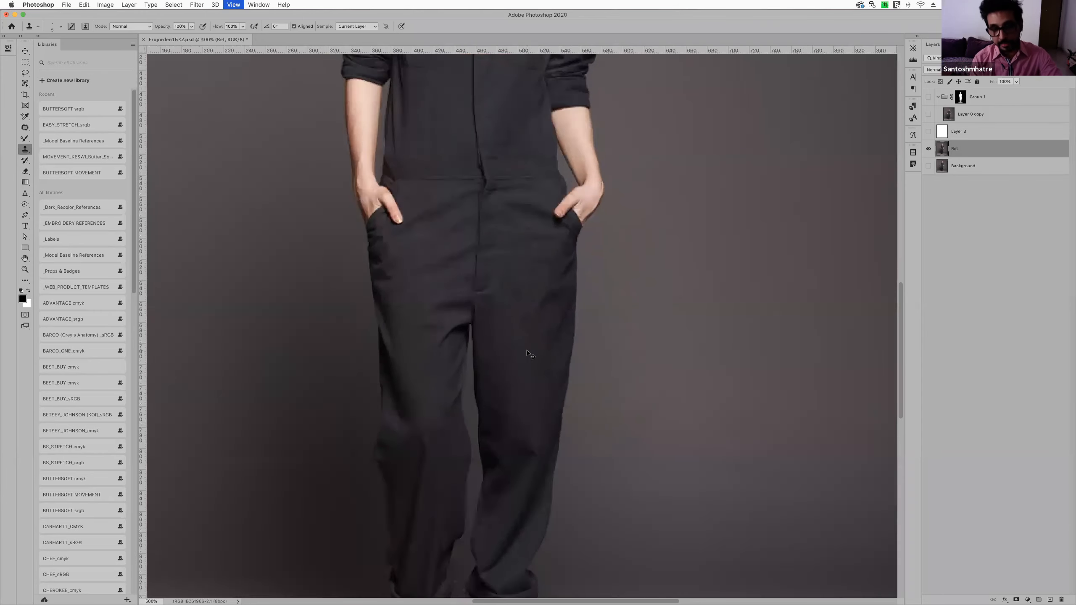
pyautogui.scroll(1, 530, 354)
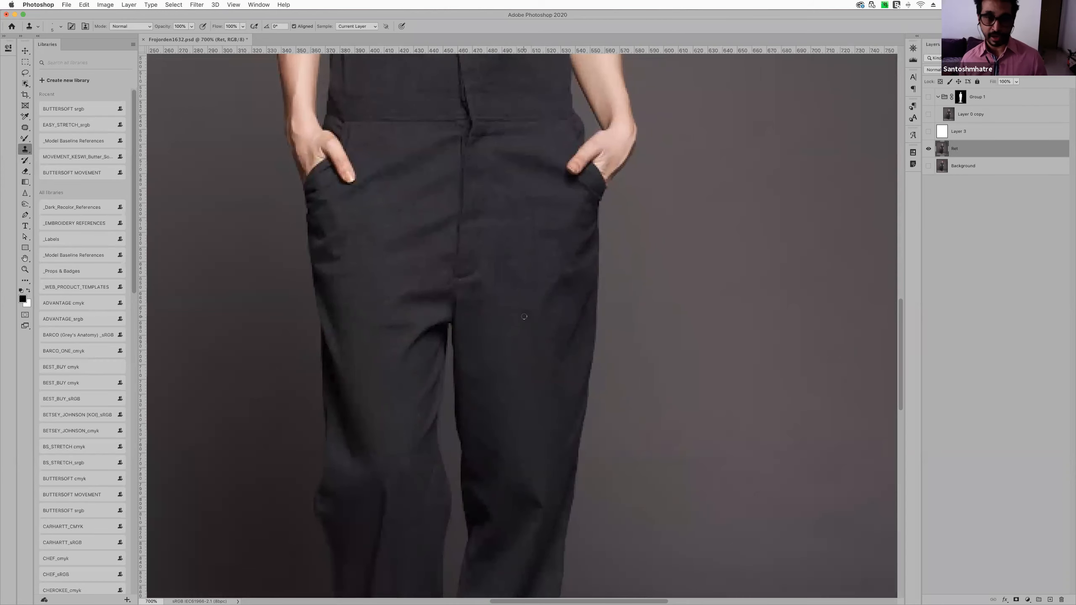
pyautogui.scroll(10, 541, 311)
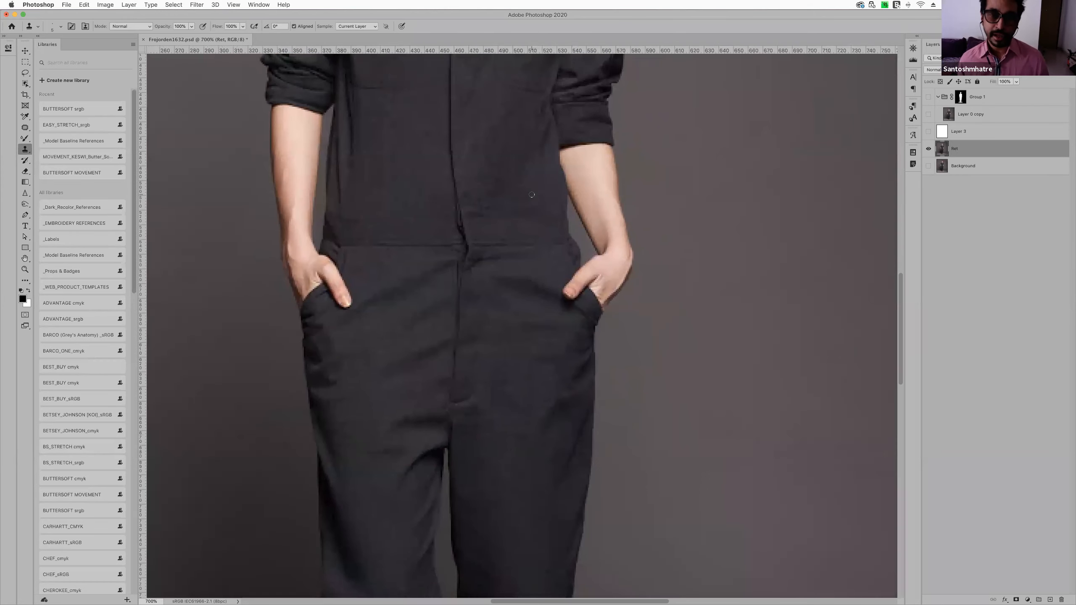
pyautogui.press('super+minus')
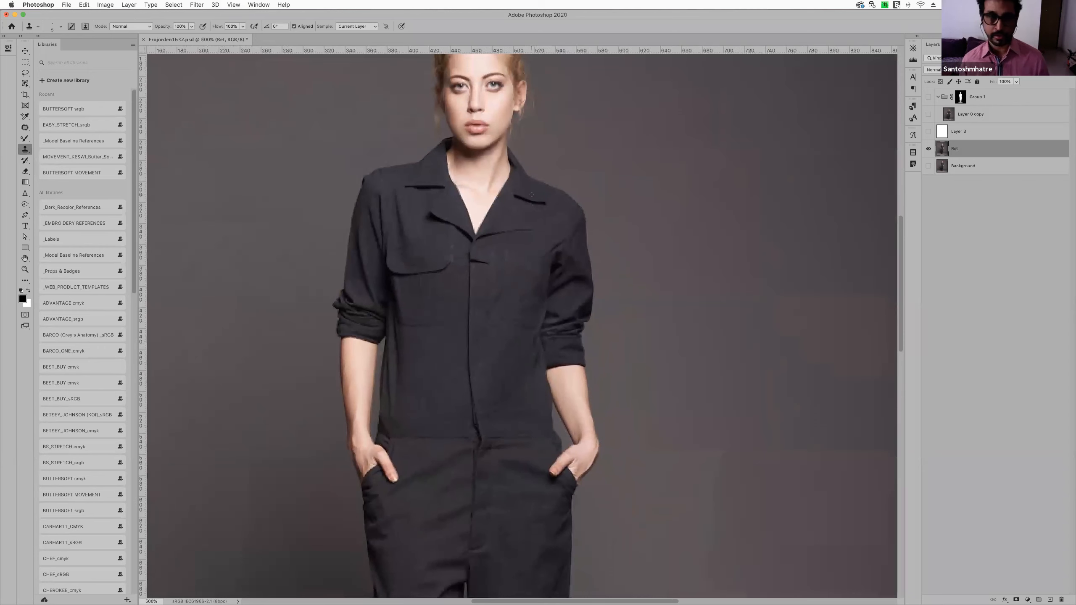
pyautogui.scroll(-3, 521, 292)
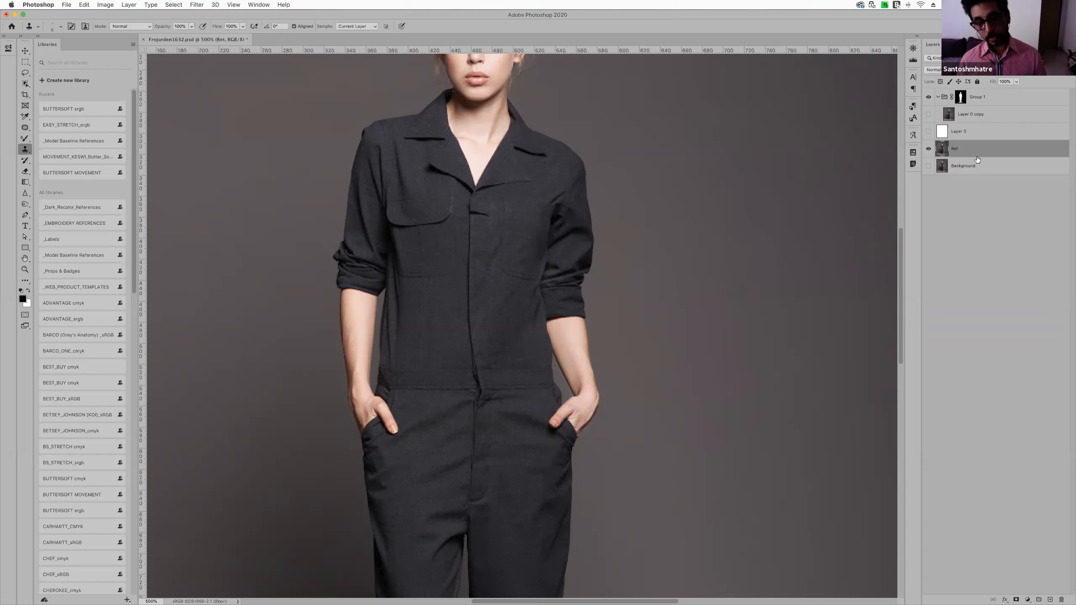
# Put the Ret layer into a new group and transfer Group 1's model mask onto that group
pyautogui.keyDown('super'); pyautogui.click(961, 98); pyautogui.keyUp('super')
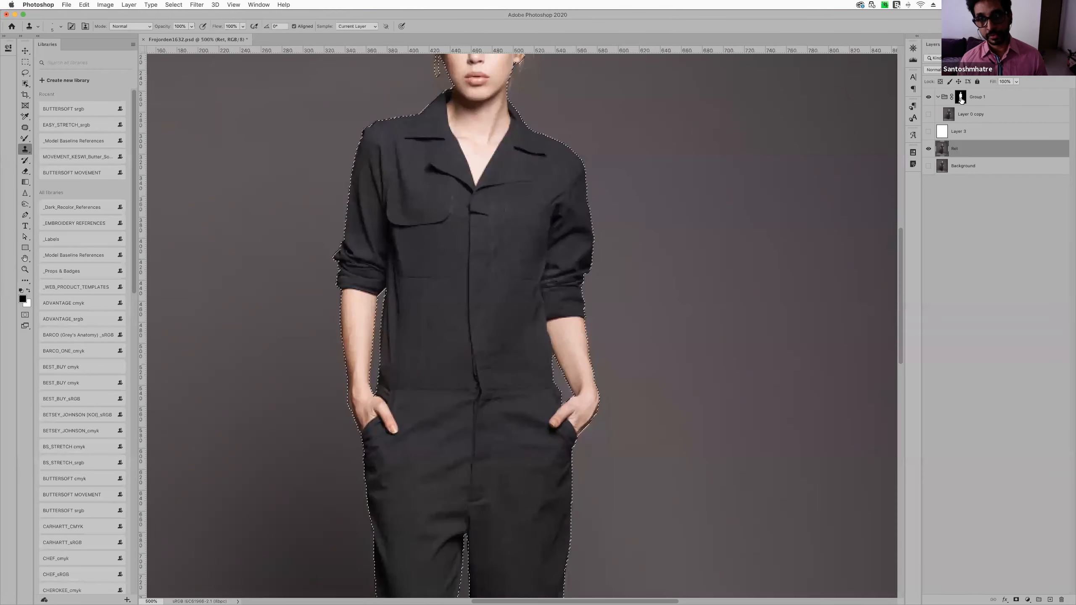
pyautogui.click(970, 114)
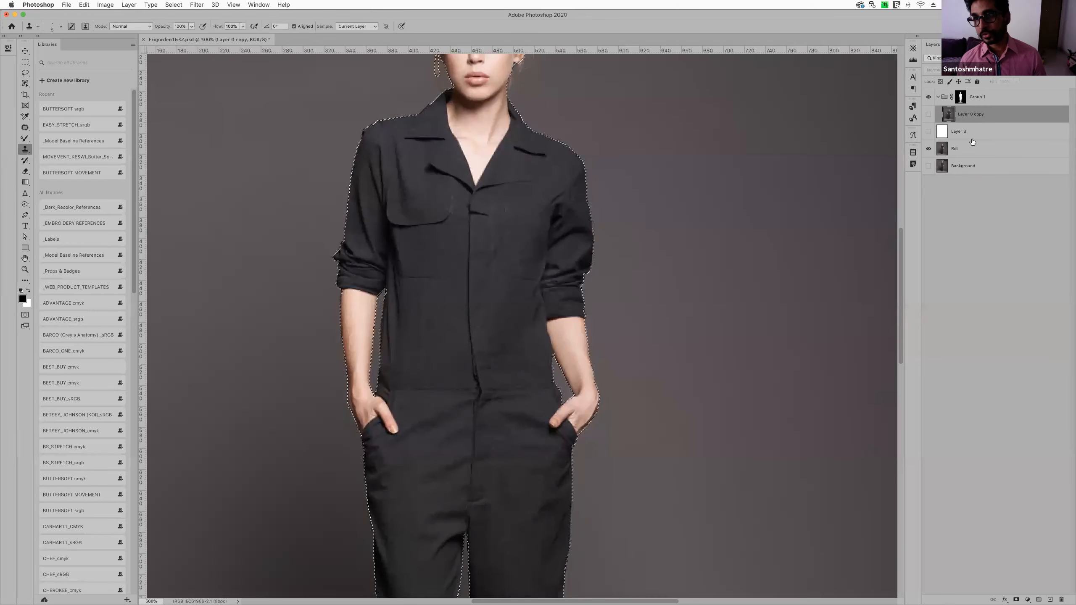
pyautogui.click(972, 149)
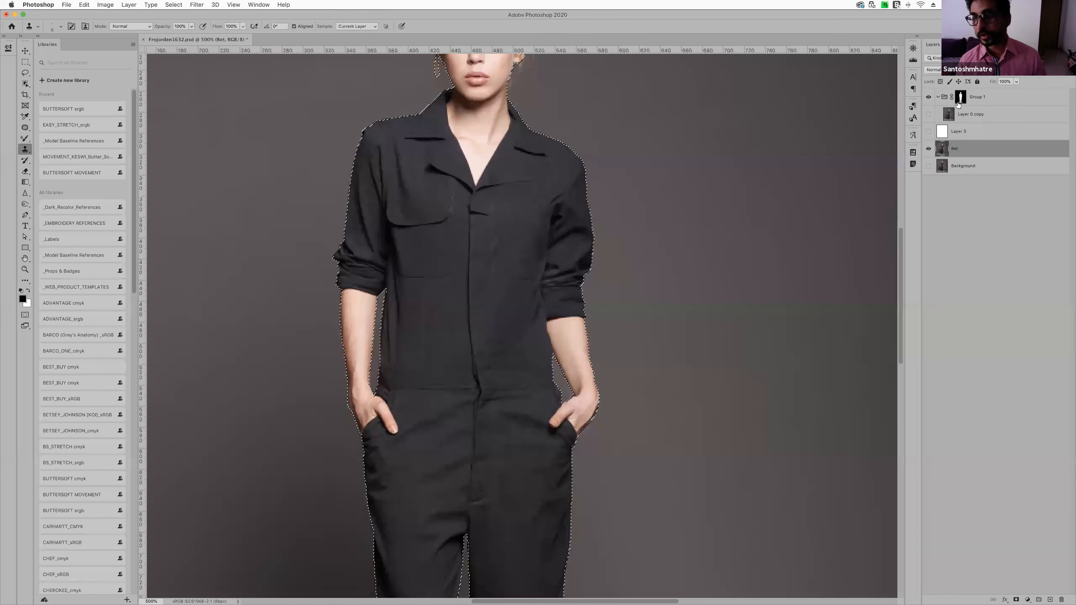
pyautogui.press('super+g')
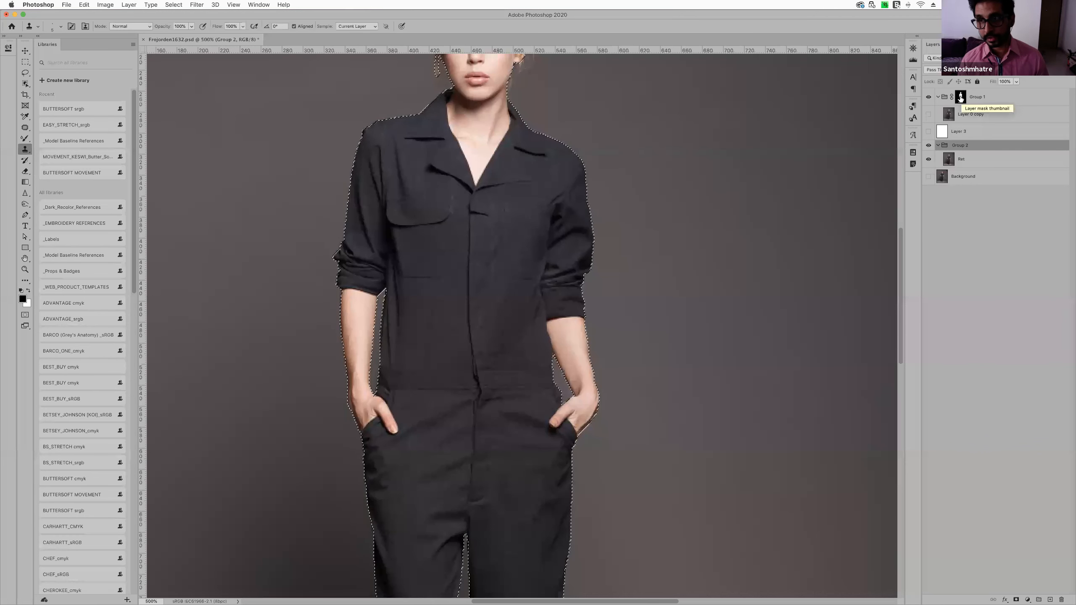
pyautogui.moveTo(961, 98); pyautogui.dragTo(973, 141)
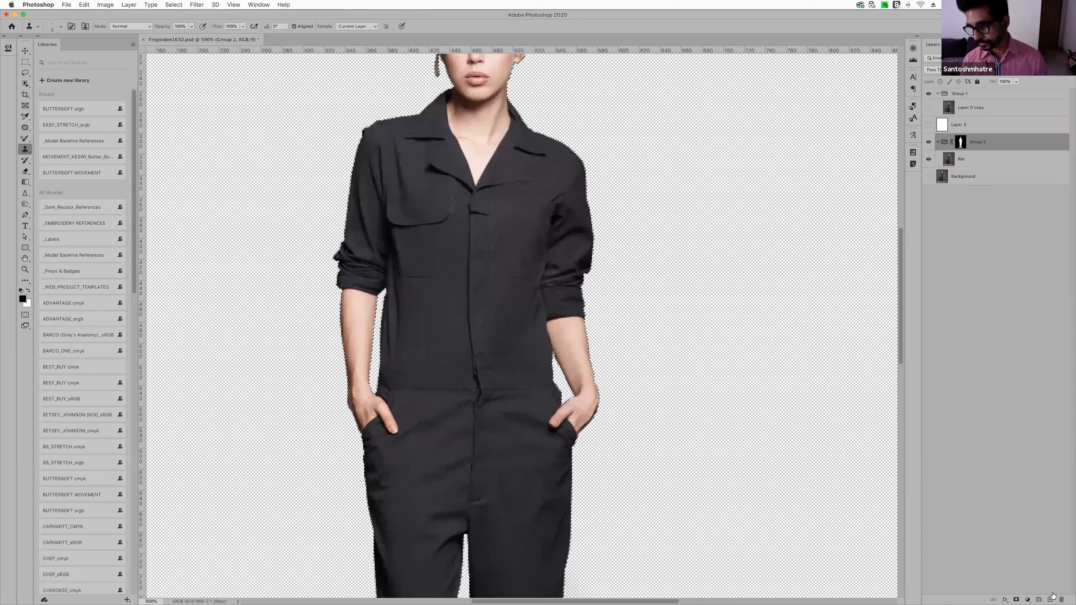
# Add a new layer directly above Background, clear the selection and fill the whole layer with white
pyautogui.click(994, 178)
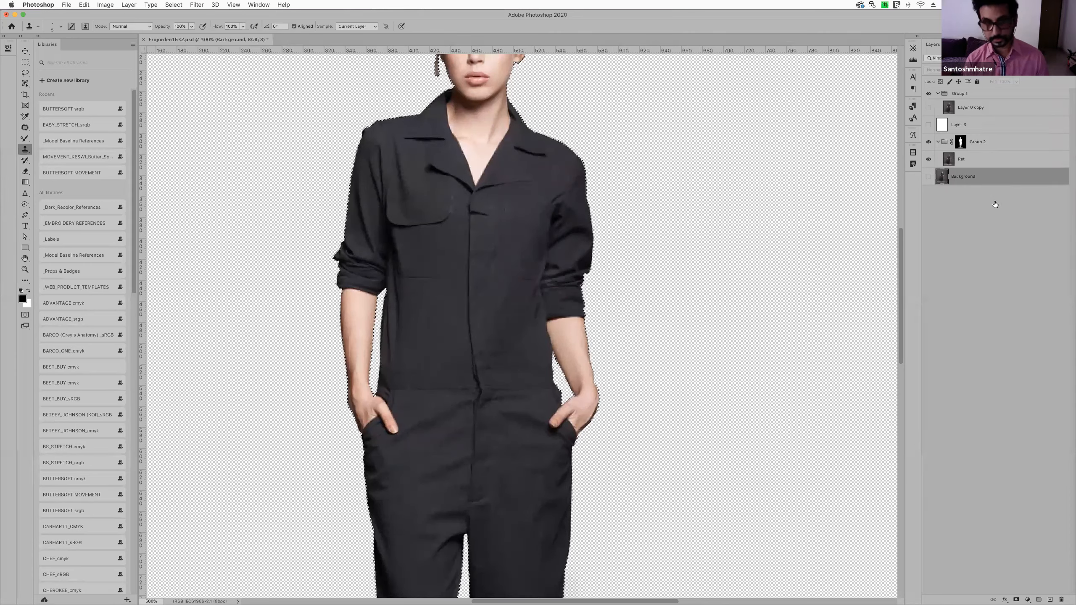
pyautogui.press('super+shift+alt+n')
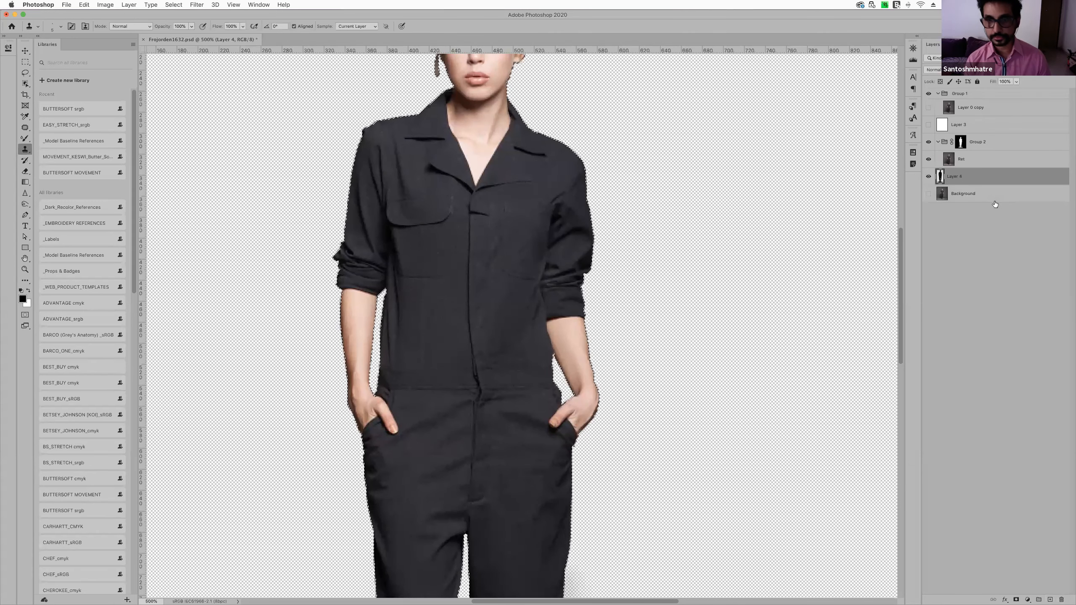
pyautogui.press('super+d')
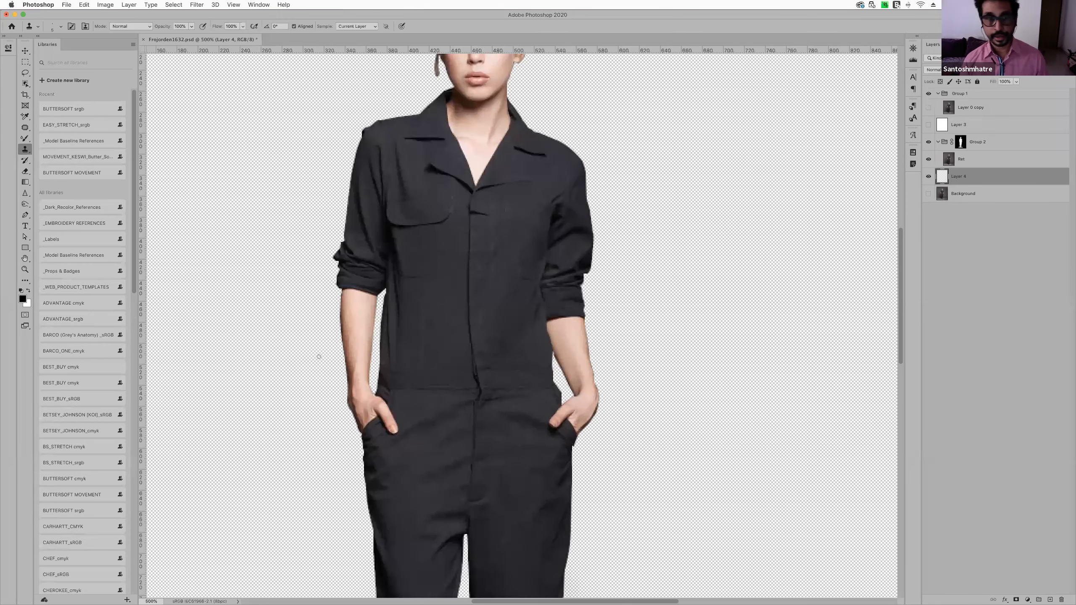
pyautogui.press('super+BackSpace')
pyautogui.press('super+minus')
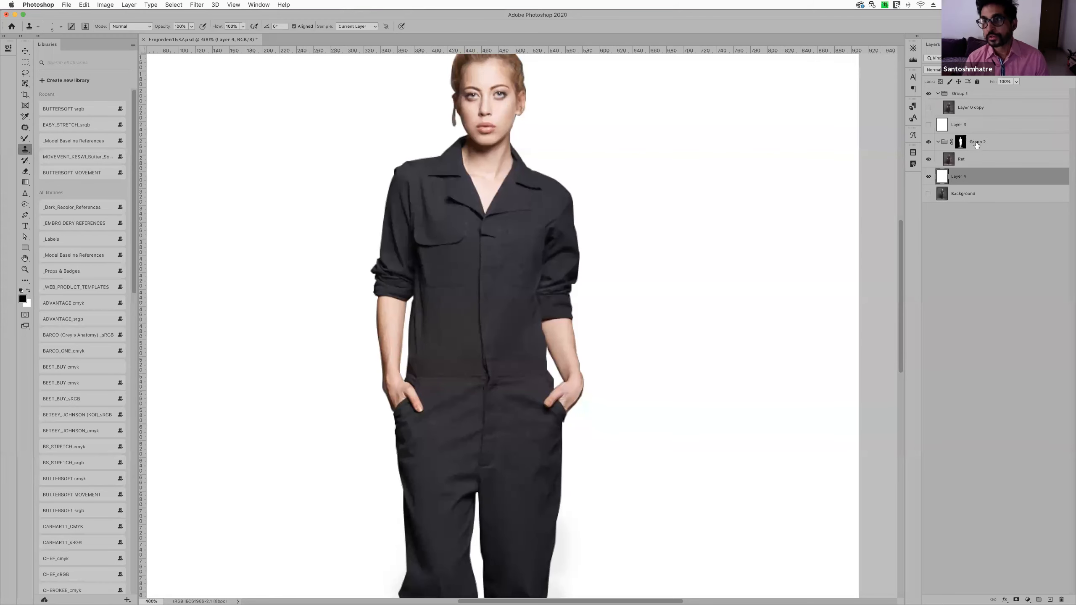
# Show and hide Layer 0 copy to compare it with the white-background cutout, and collapse Groups 1 and 2
pyautogui.click(961, 142)
pyautogui.press('x')
pyautogui.click(938, 142)
pyautogui.click(1001, 111)
pyautogui.click(928, 107)
pyautogui.press('x')
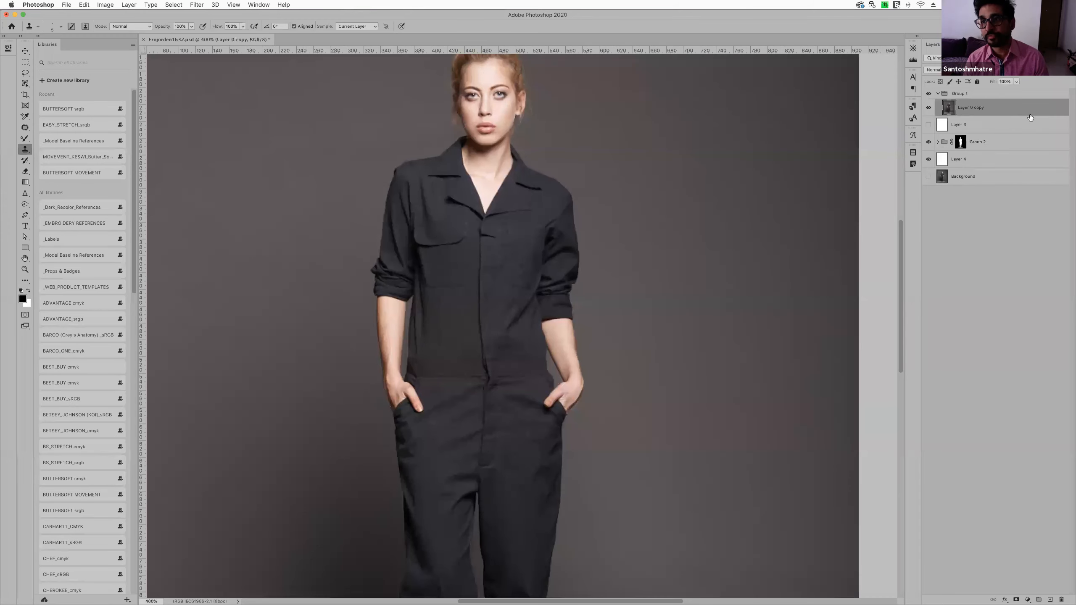
pyautogui.click(928, 107)
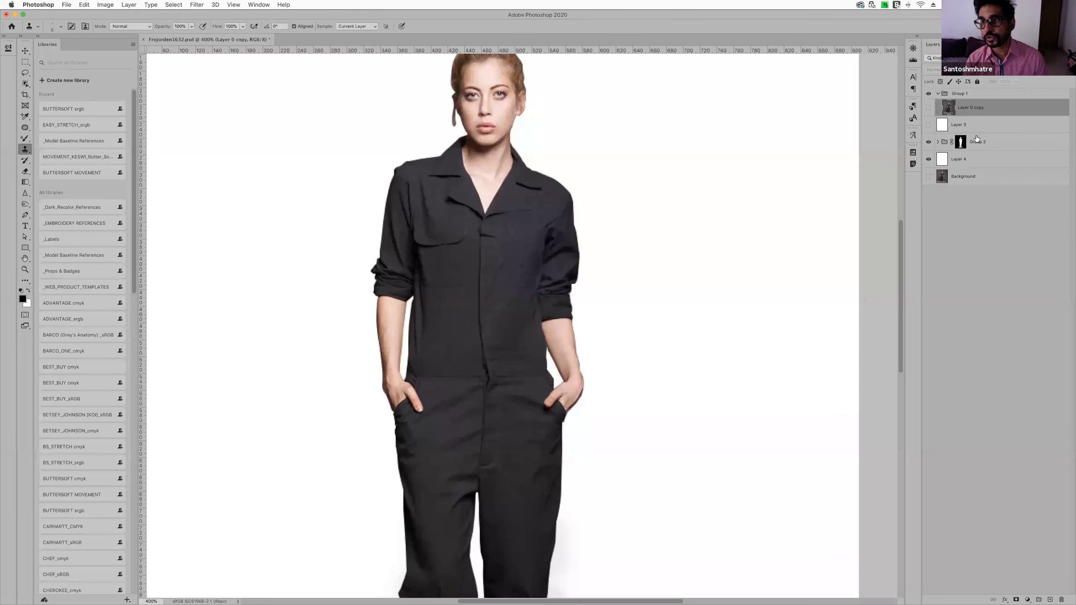
pyautogui.click(938, 93)
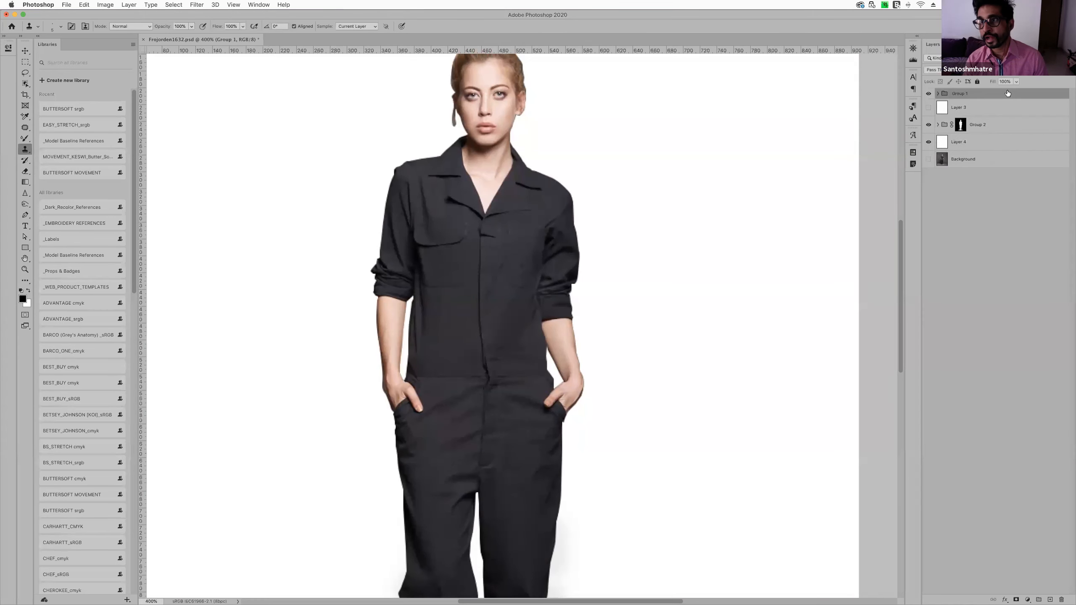
# Create a new layer inside a new top group and mask the group with the jumpsuit selection loaded from its saved alpha channel
pyautogui.click(1051, 599)
pyautogui.press('super+g')
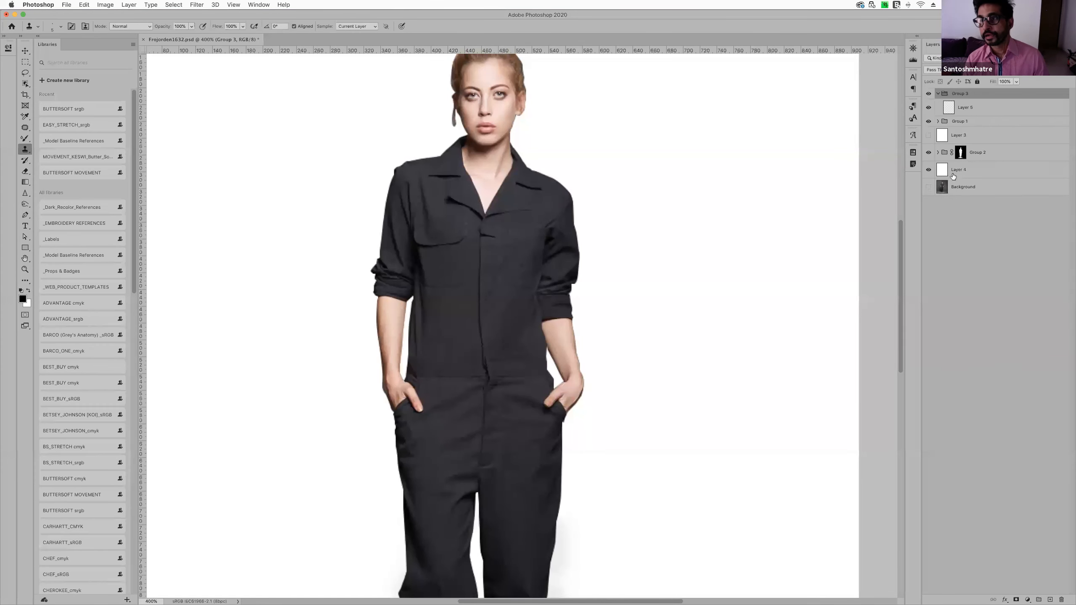
pyautogui.click(955, 44)
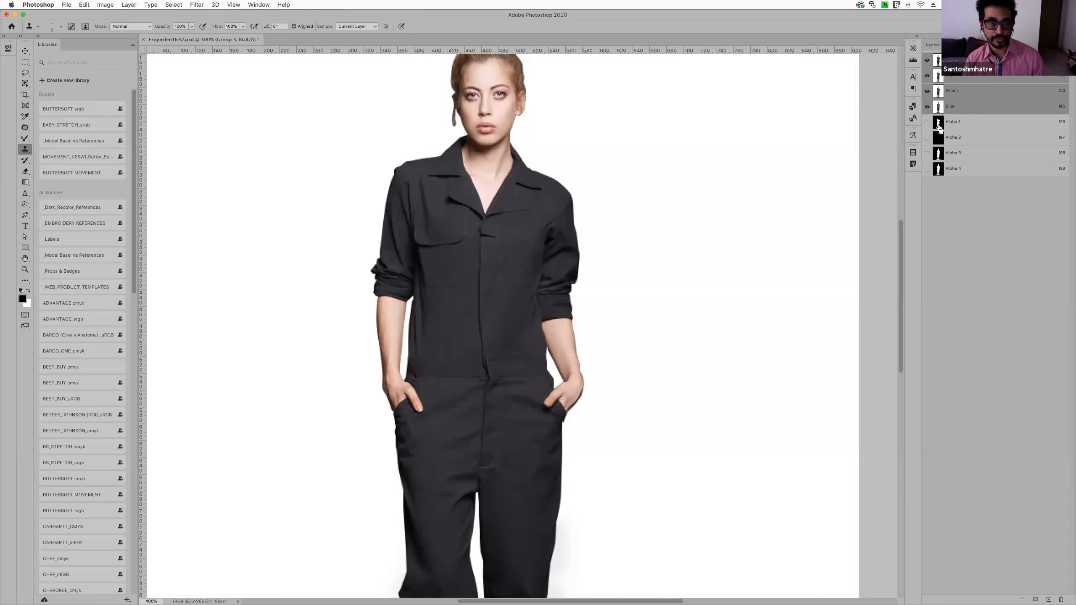
pyautogui.keyDown('super'); pyautogui.click(942, 152); pyautogui.keyUp('super')
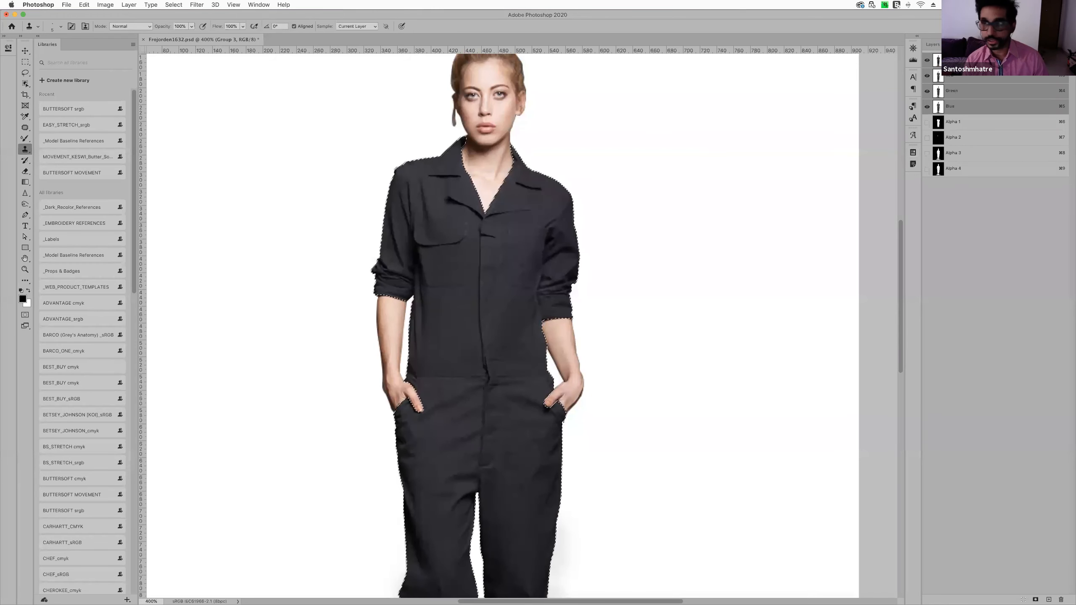
pyautogui.click(936, 46)
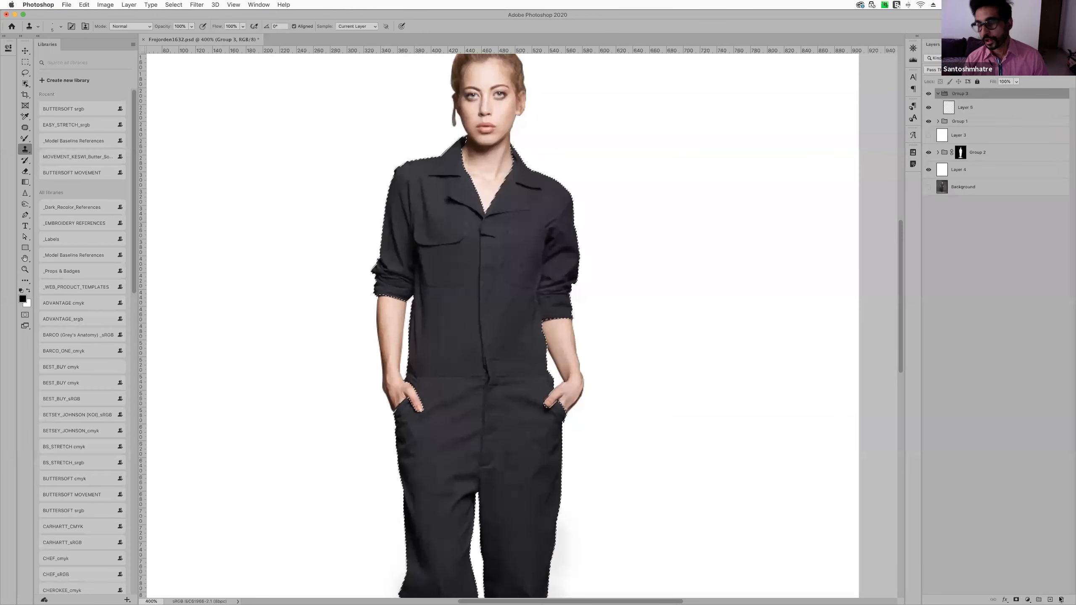
pyautogui.click(1017, 598)
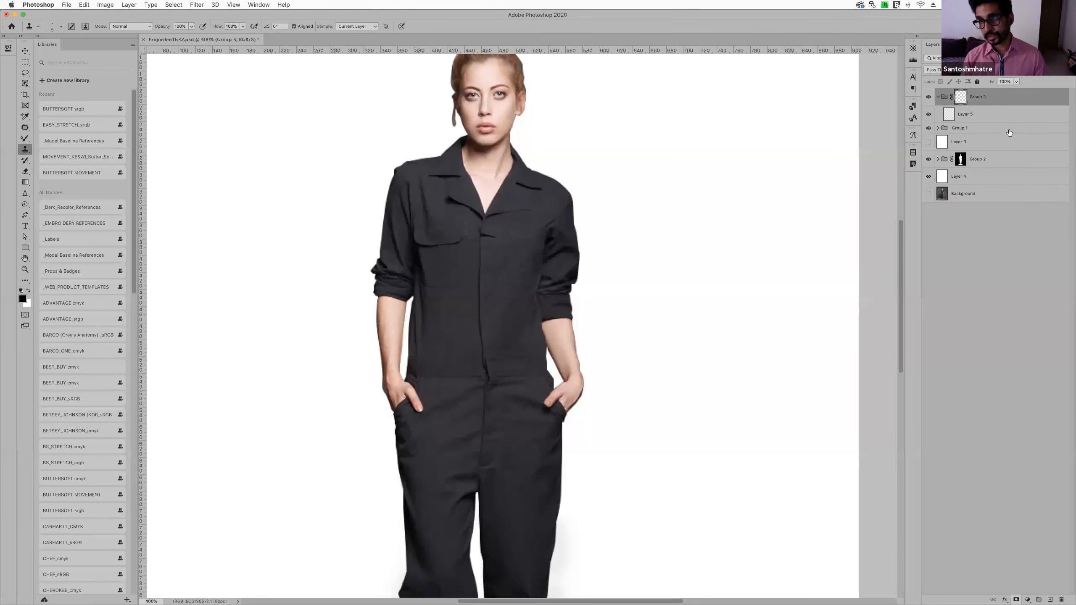
# Replace the empty layer inside Group 3 with a Solid Color fill set to RGB 192, 2, 54
pyautogui.click(990, 113)
pyautogui.press('x')
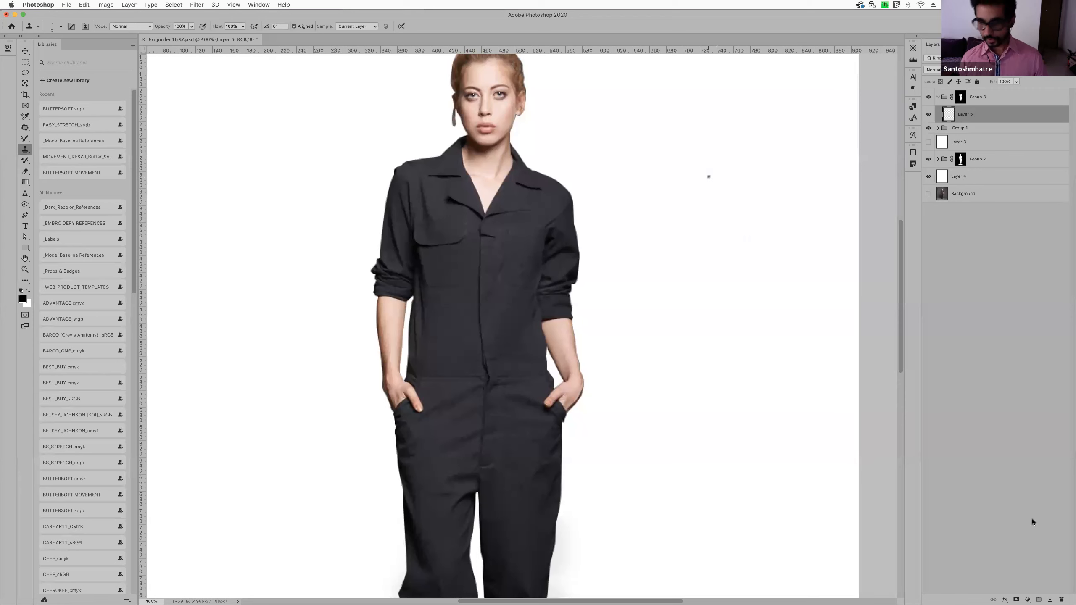
pyautogui.click(1029, 597)
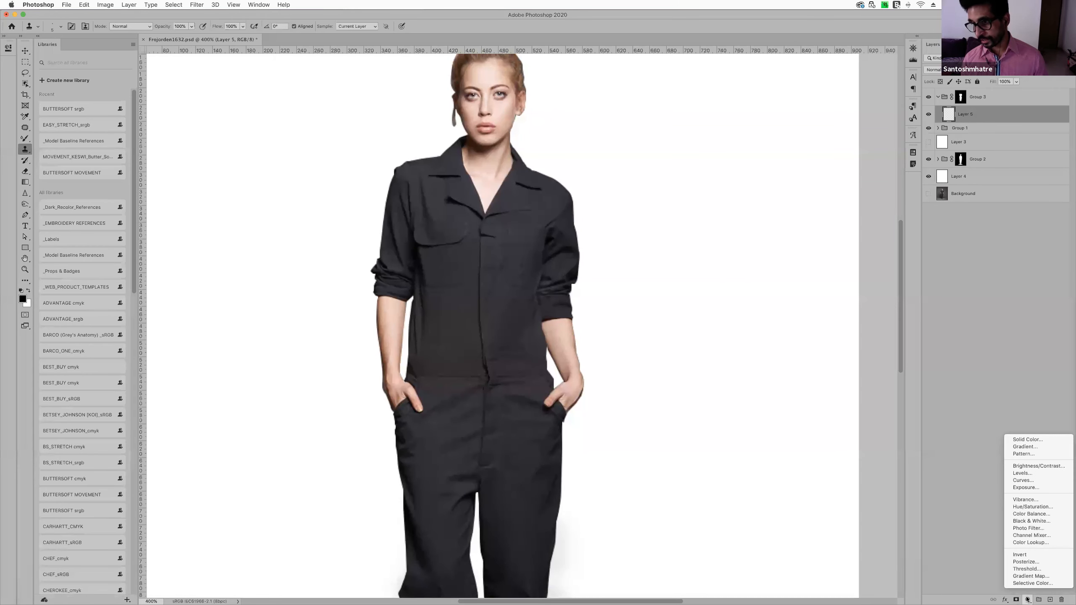
pyautogui.click(1047, 439)
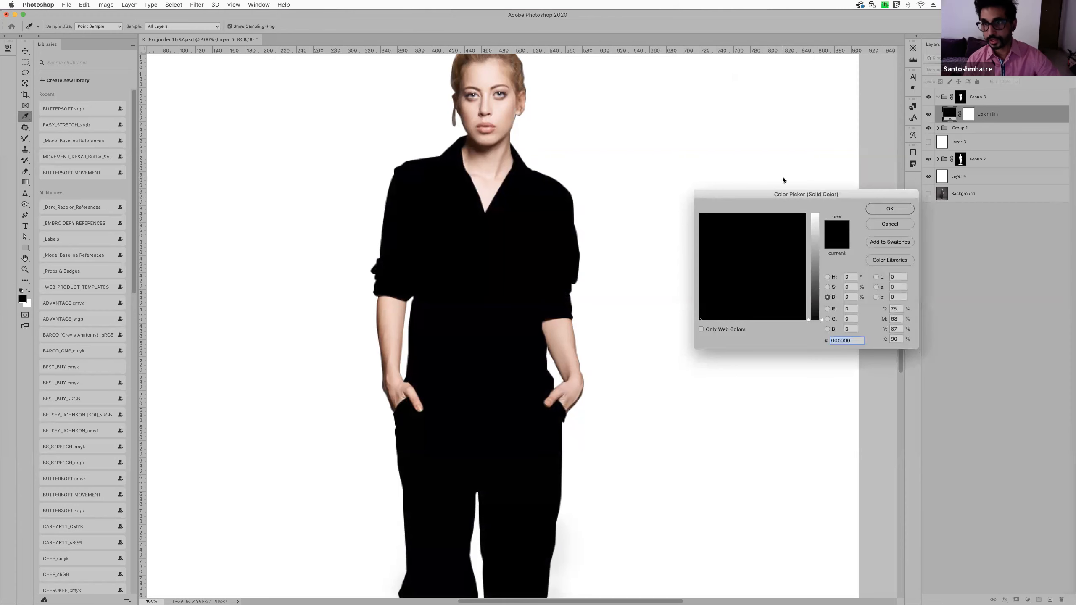
pyautogui.moveTo(836, 193); pyautogui.dragTo(277, 101)
pyautogui.click(297, 217)
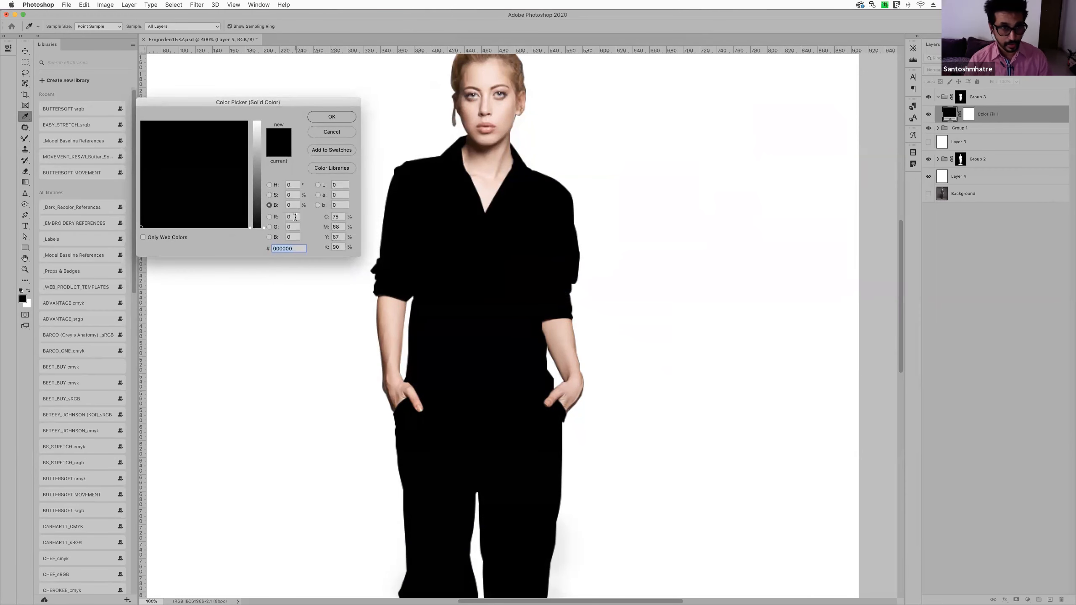
pyautogui.write('1')
pyautogui.write('192')
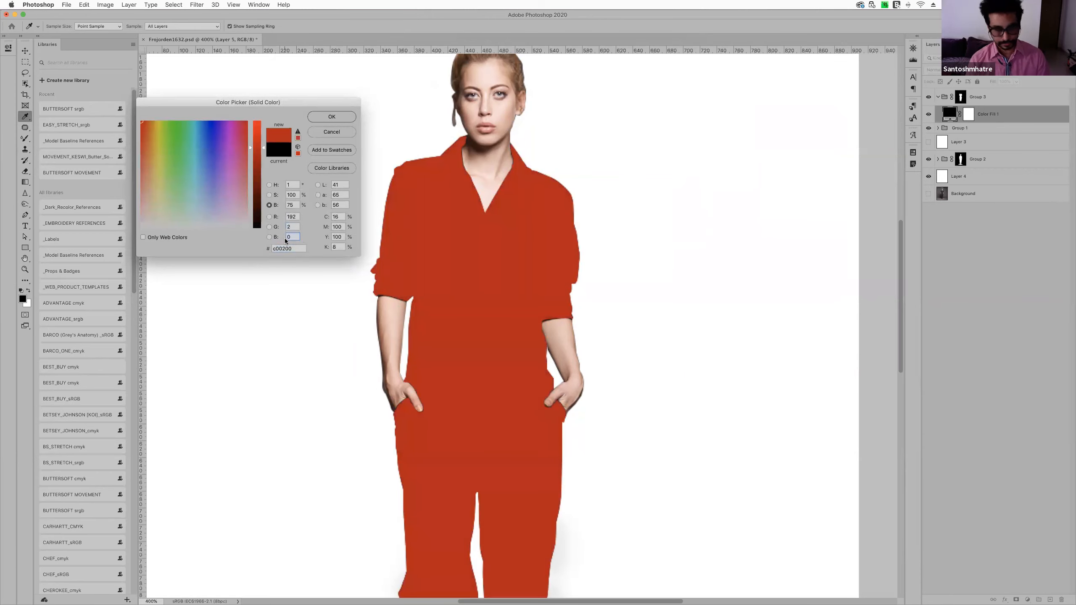
pyautogui.write('54')
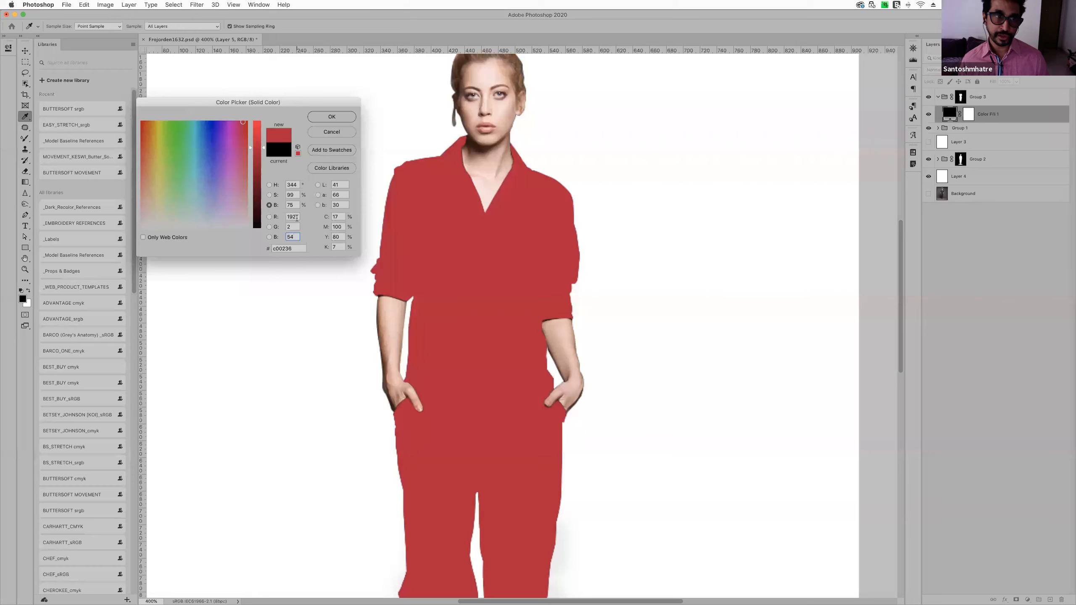
pyautogui.click(326, 116)
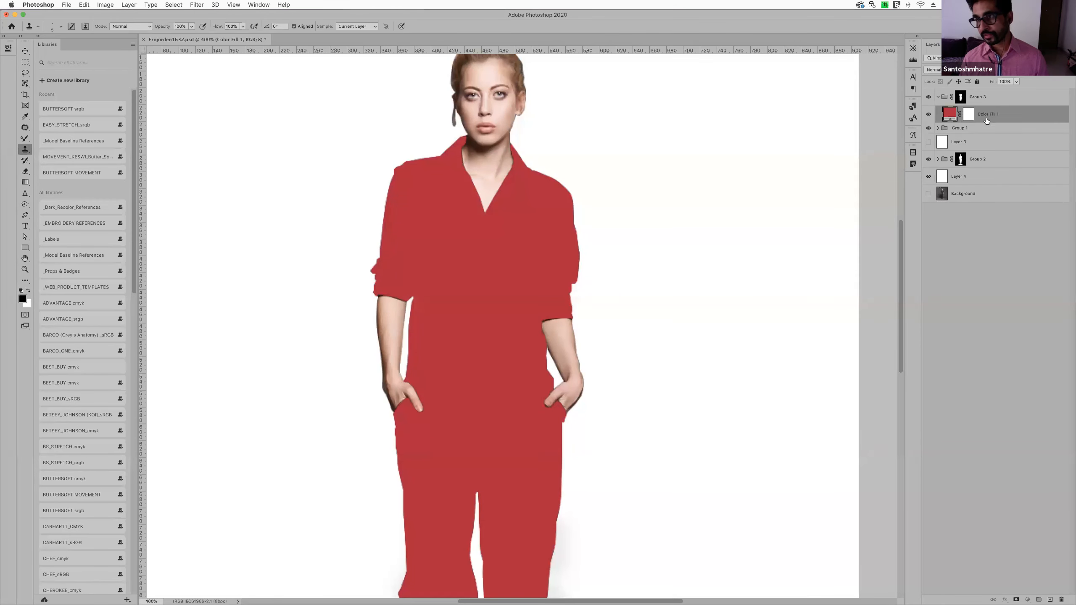
# Duplicate the red fill layer and invert the copy's mask to black
pyautogui.press('super+j')
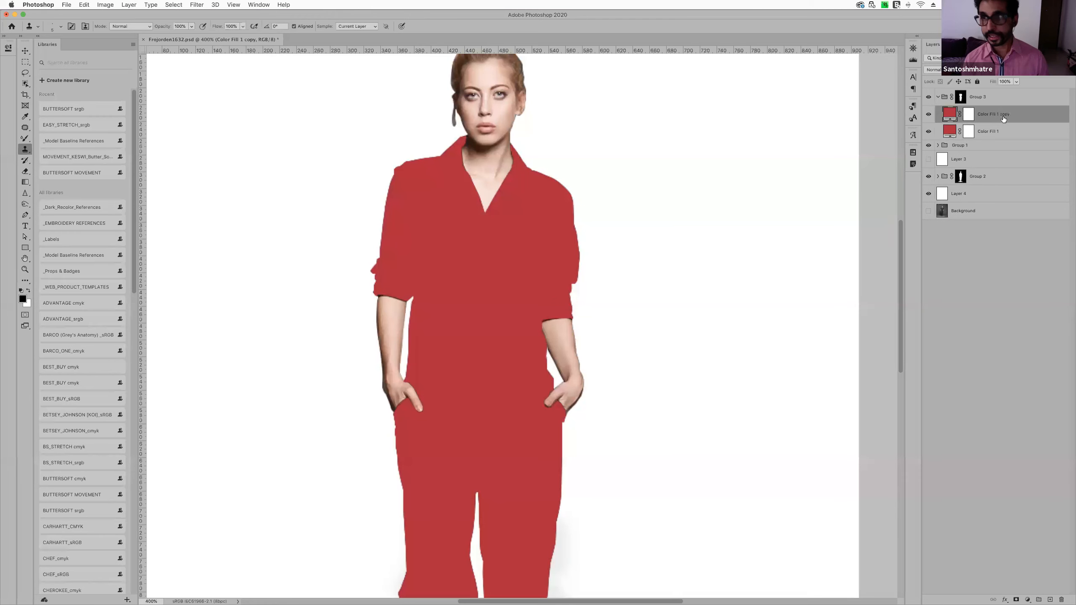
pyautogui.click(968, 118)
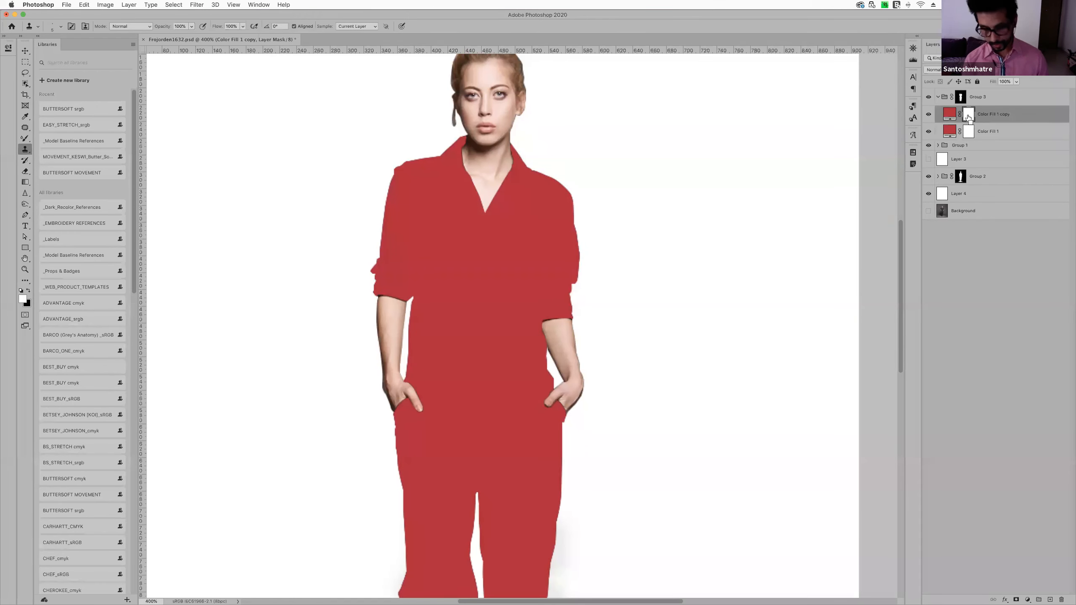
pyautogui.press('super+i')
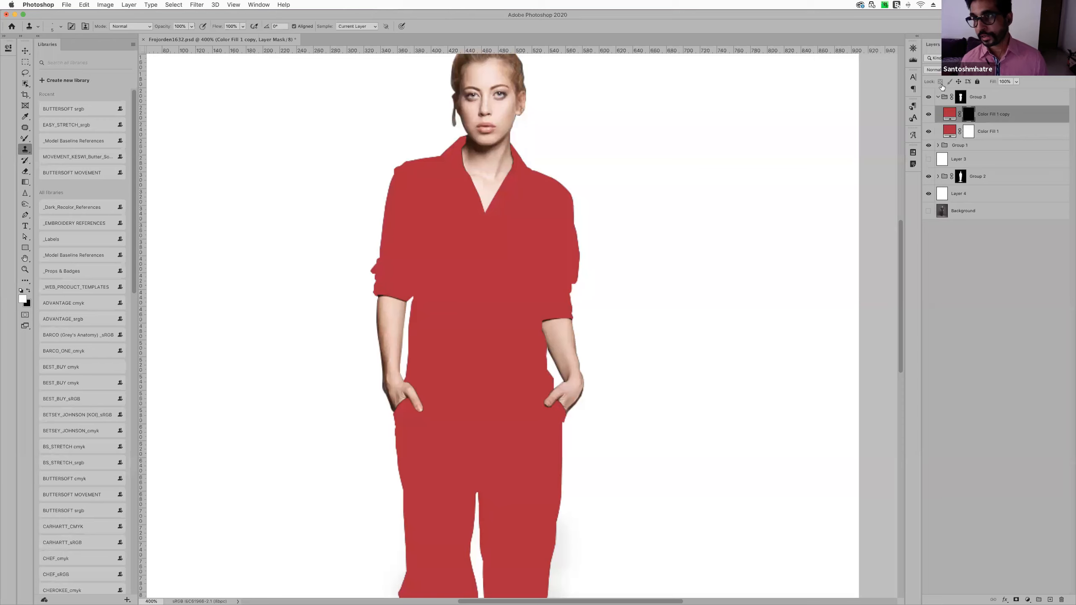
# Set the blend mode of the original fill layer, Color Fill 1, to Color
pyautogui.click(969, 133)
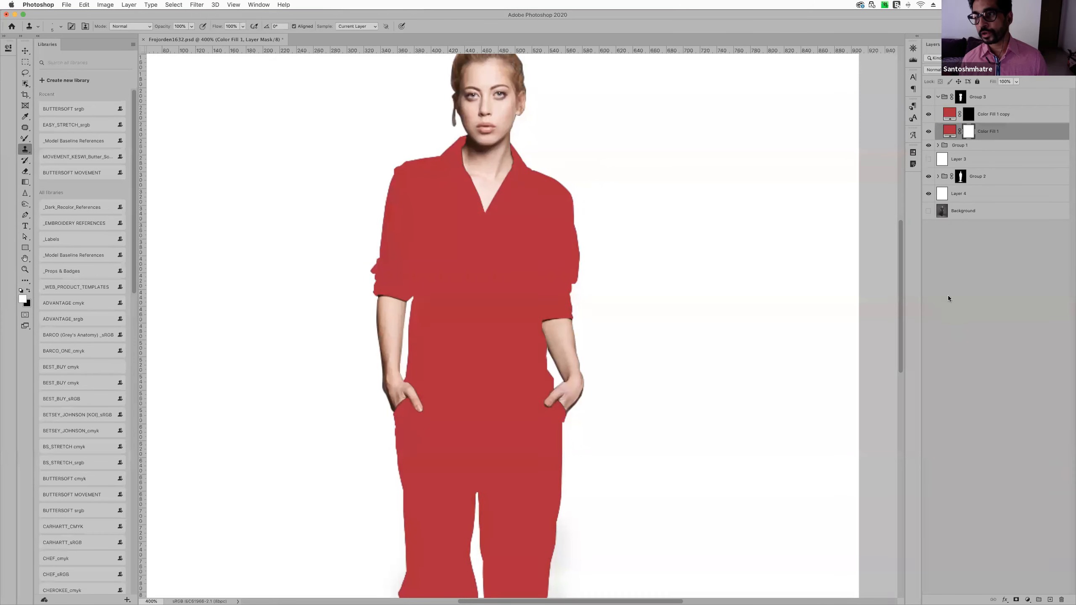
pyautogui.click(933, 70)
pyautogui.click(941, 251)
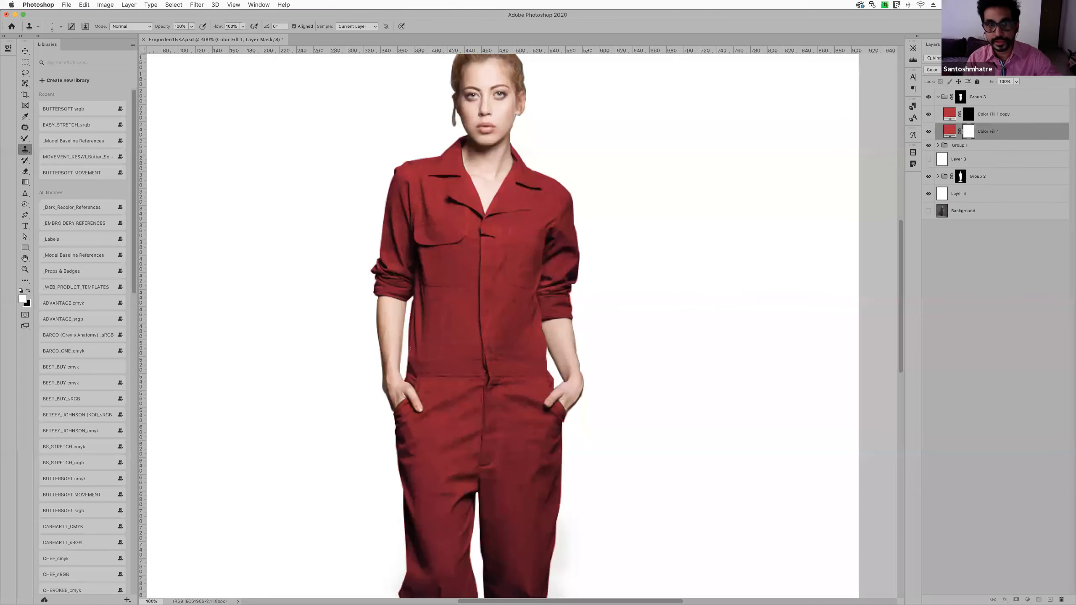
# Brush four thin white strokes across the jumpsuit's chest, waist, thighs and legs on the Color Fill 1 copy mask
pyautogui.click(968, 114)
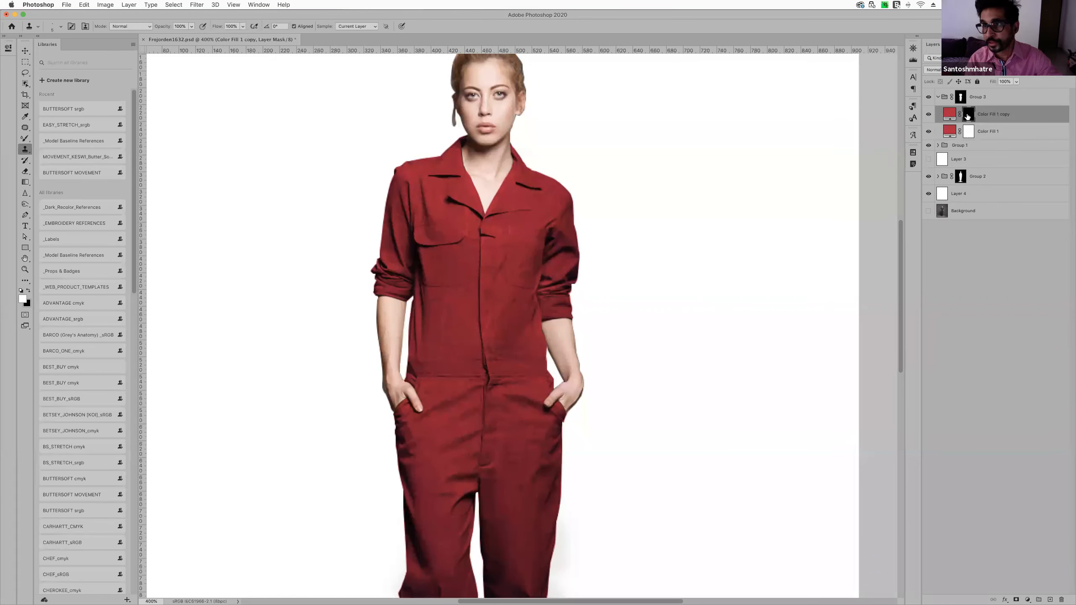
pyautogui.press('b')
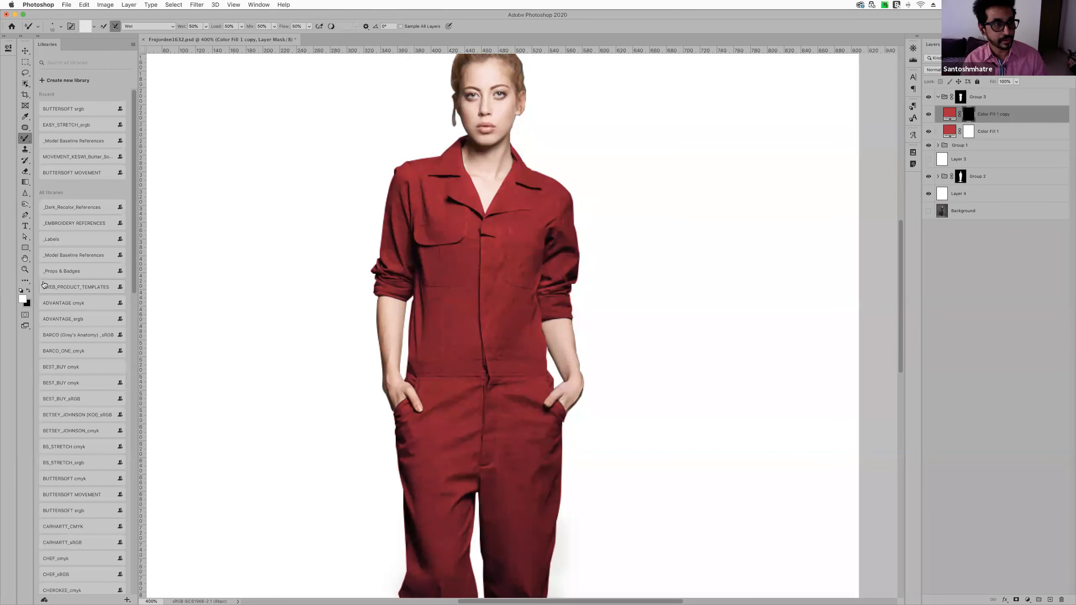
pyautogui.hotkey('shift', 'b')
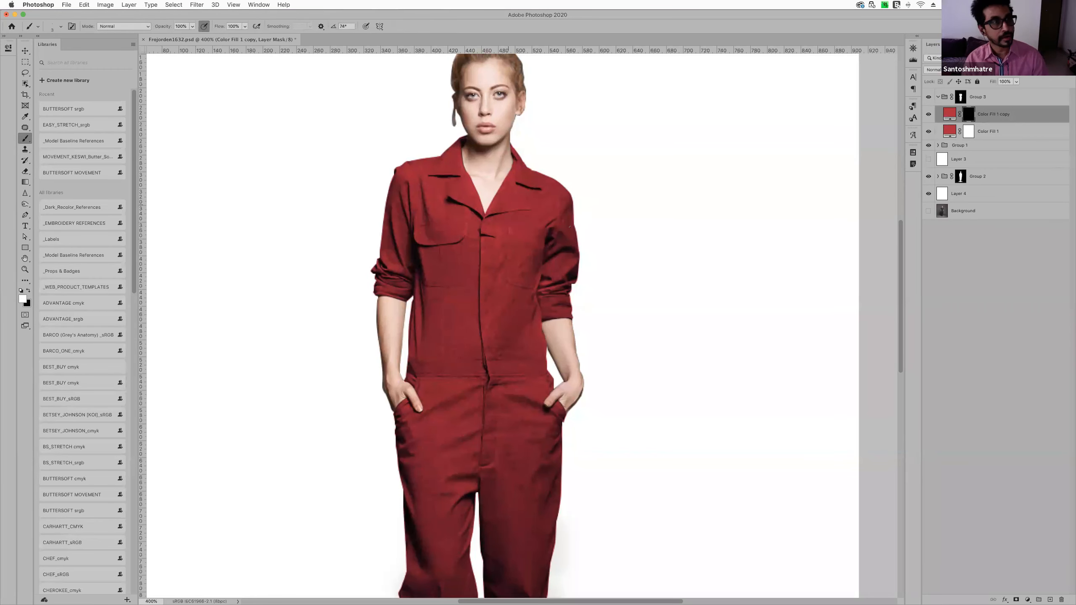
pyautogui.moveTo(577, 212); pyautogui.dragTo(380, 245)
pyautogui.moveTo(640, 281); pyautogui.dragTo(409, 341)
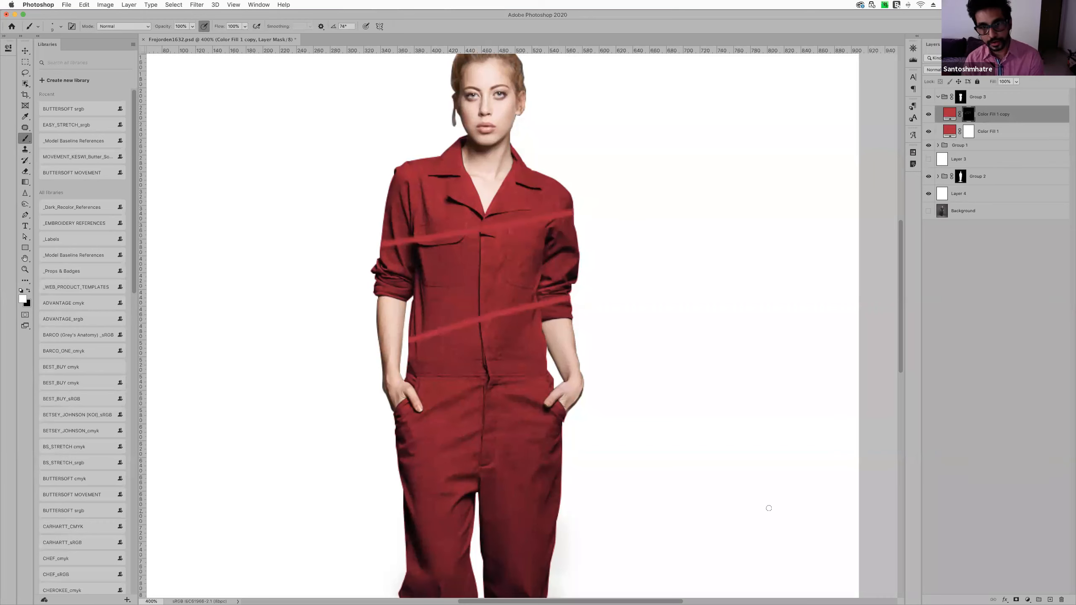
pyautogui.moveTo(693, 474); pyautogui.dragTo(403, 492)
pyautogui.moveTo(668, 579); pyautogui.dragTo(394, 598)
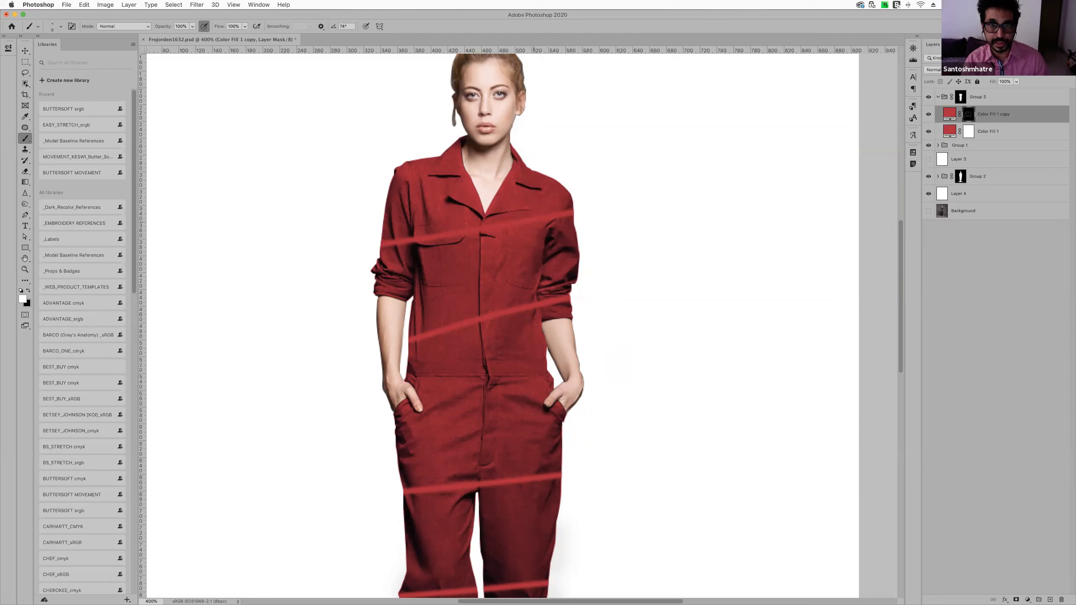
# Add a Curves adjustment directly below Color Fill 1 and raise its midtones from input 124 to output 136
pyautogui.click(1001, 131)
pyautogui.click(1028, 601)
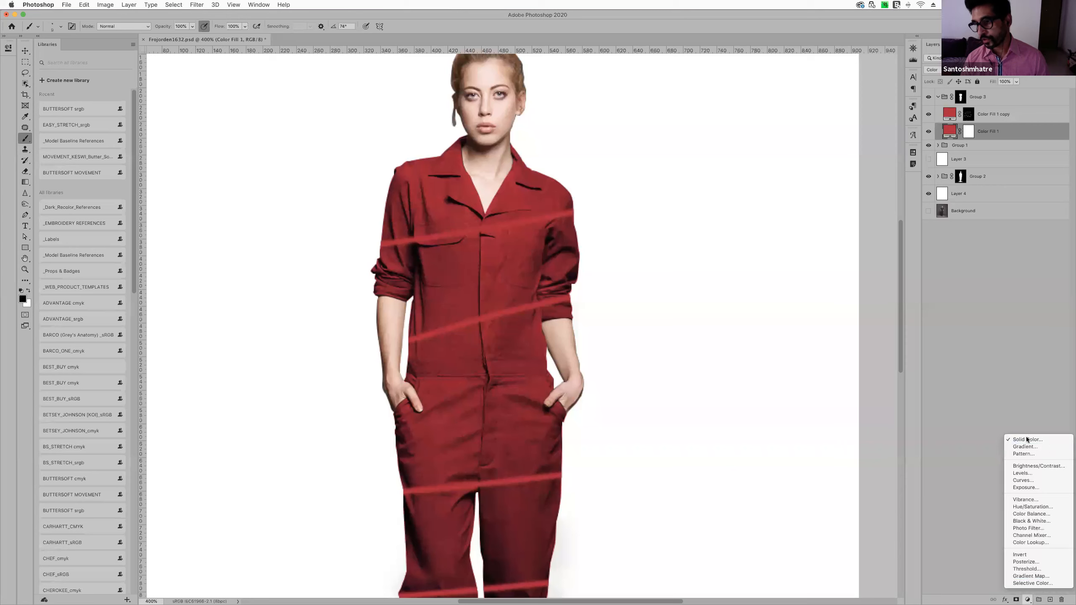
pyautogui.click(1023, 480)
pyautogui.moveTo(1039, 134); pyautogui.dragTo(1035, 155)
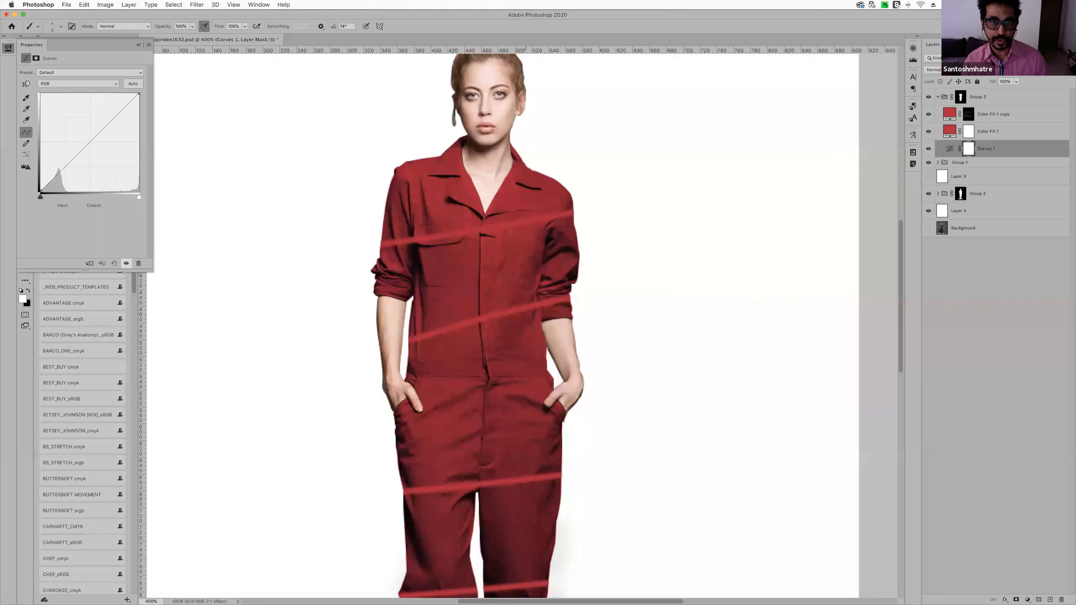
pyautogui.moveTo(88, 144); pyautogui.dragTo(88, 139)
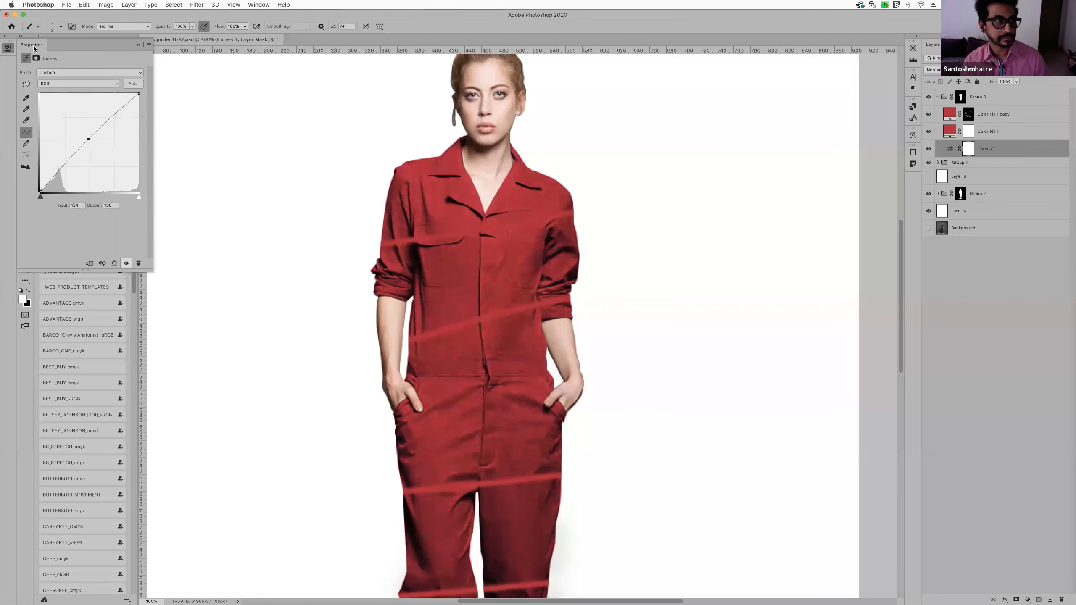
pyautogui.click(139, 45)
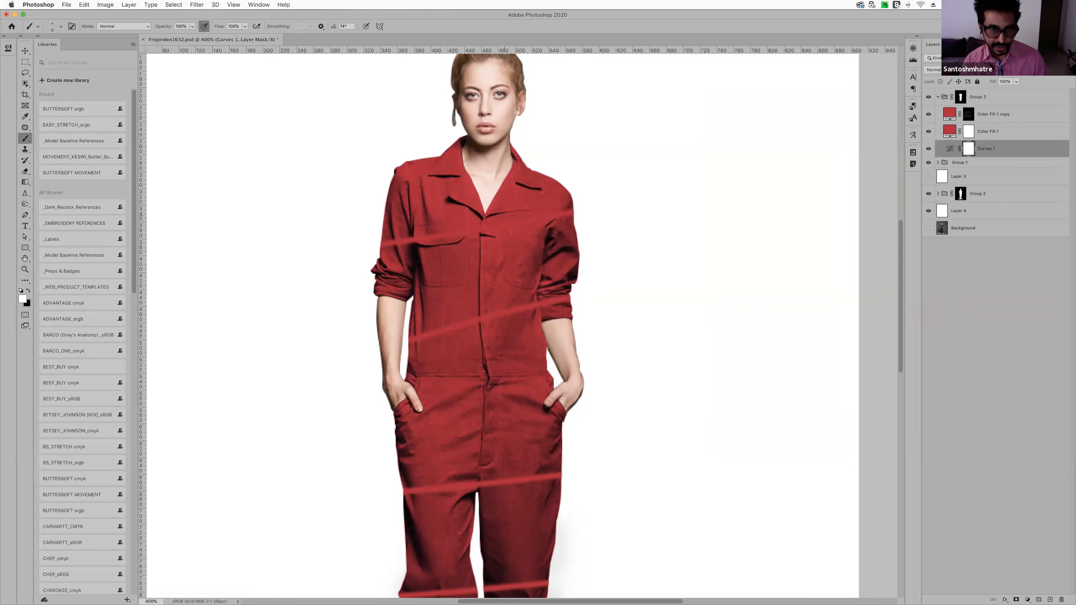
# Compare the recolored fabric with the solid red reference strokes across the jumpsuit at several magnifications
pyautogui.press('super+equal')
pyautogui.press('super+equal')
pyautogui.press('super+equal')
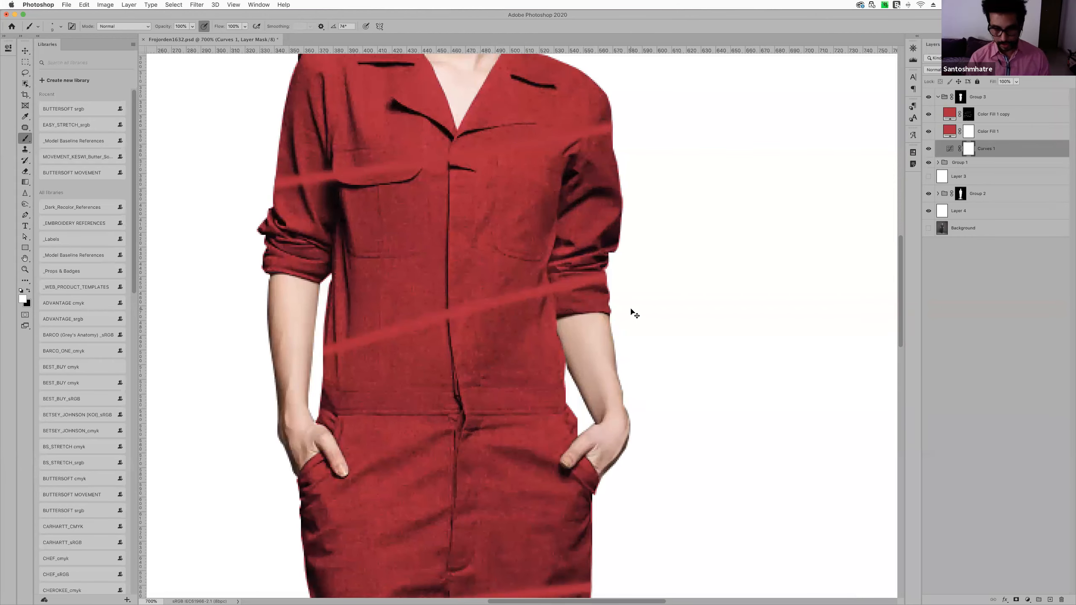
pyautogui.press('super+minus')
pyautogui.press('super+minus')
pyautogui.press('super+minus')
pyautogui.press('super+minus')
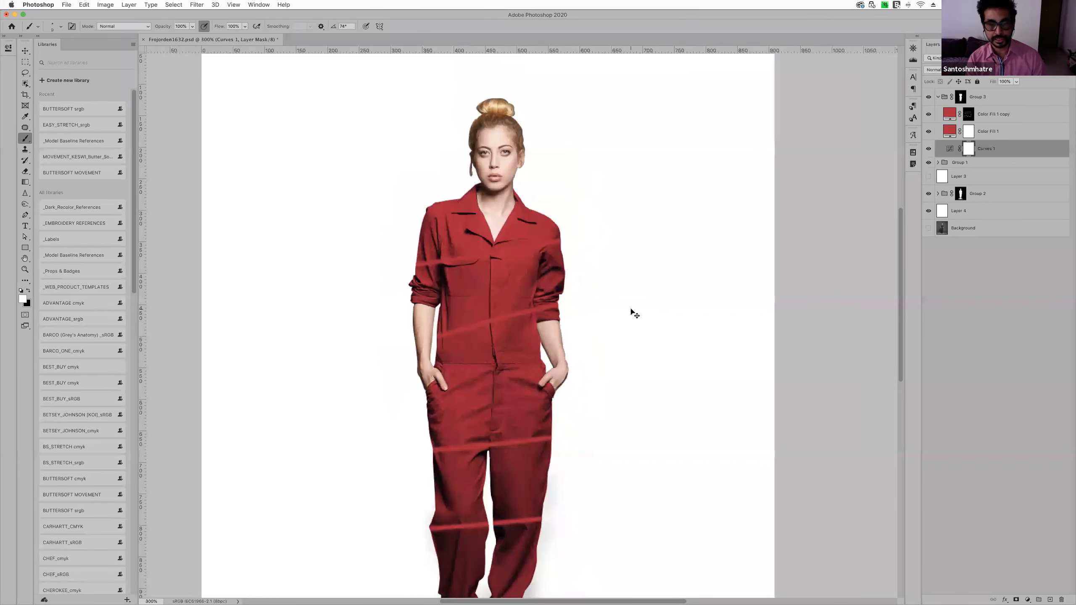
pyautogui.press('super+minus')
pyautogui.press('super+equal')
pyautogui.press('super+equal')
pyautogui.press('super+equal')
pyautogui.press('super+equal')
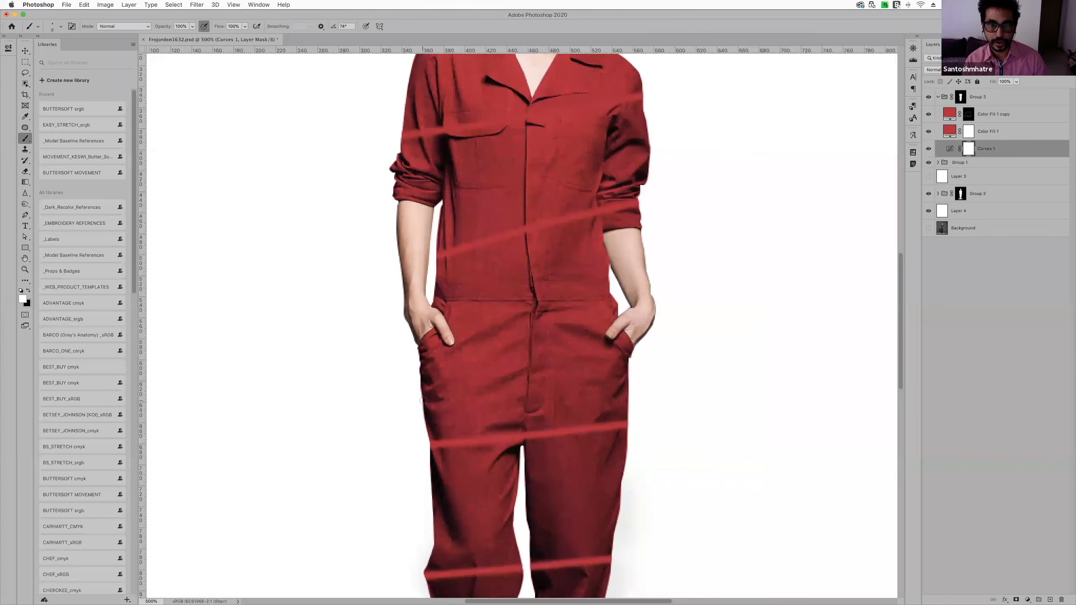
pyautogui.scroll(5, 423, 400)
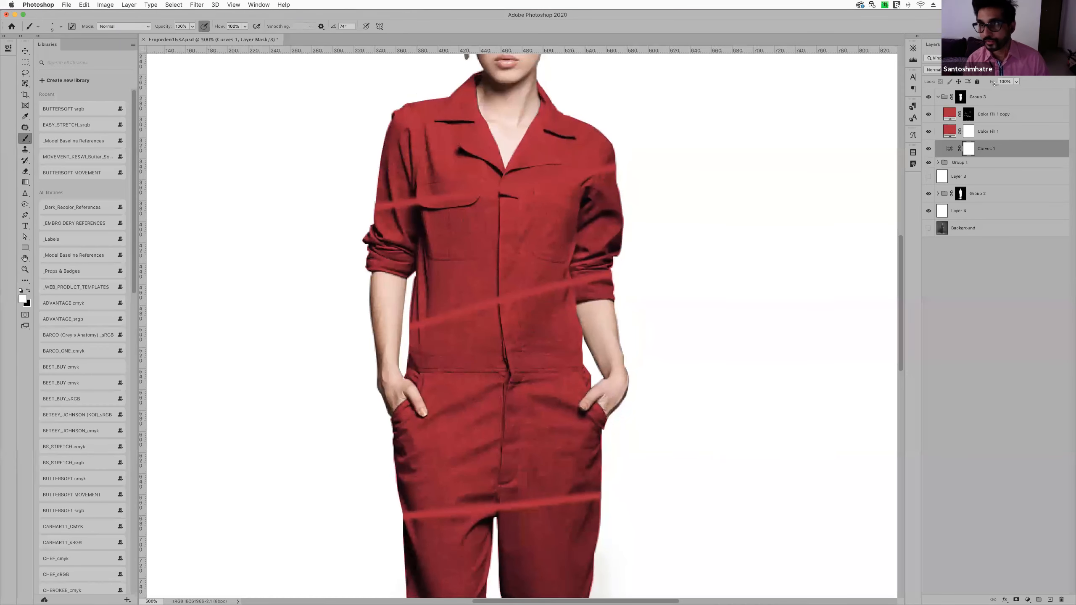
# Hide Color Fill 1 copy and change the color of Color Fill 1 to RGB 61, 61, 61
pyautogui.click(928, 114)
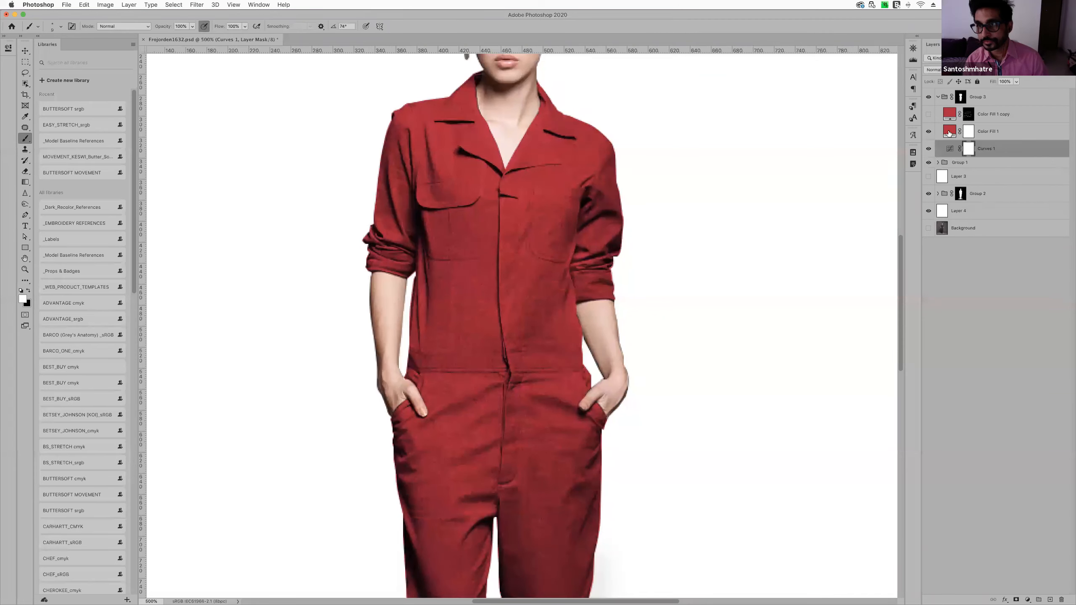
pyautogui.doubleClick(949, 134)
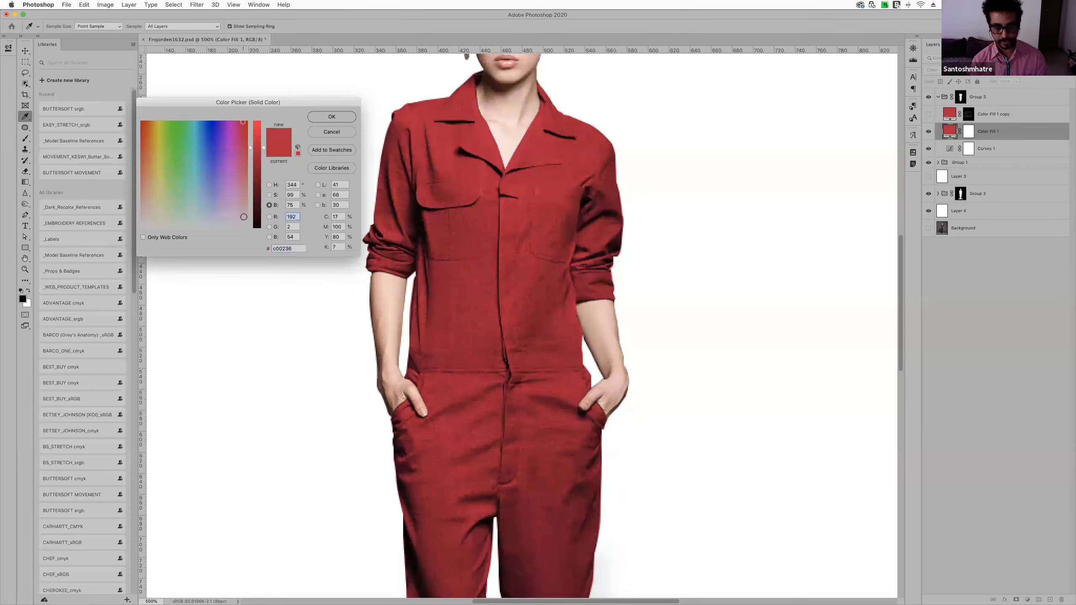
pyautogui.write('61')
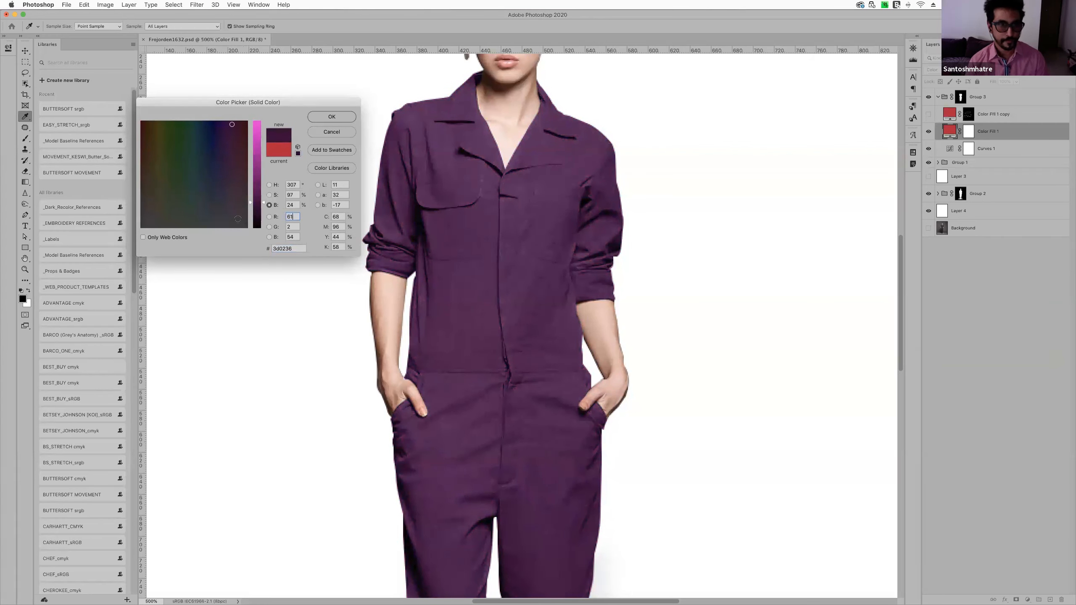
pyautogui.press('Tab')
pyautogui.write('61')
pyautogui.press('Tab')
pyautogui.write('6')
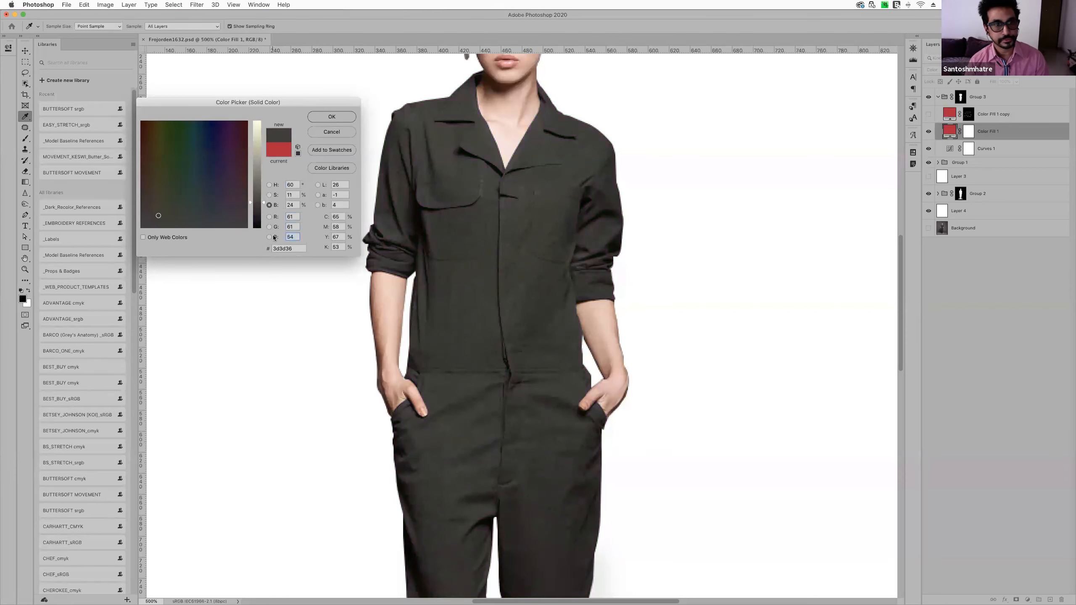
pyautogui.write('1')
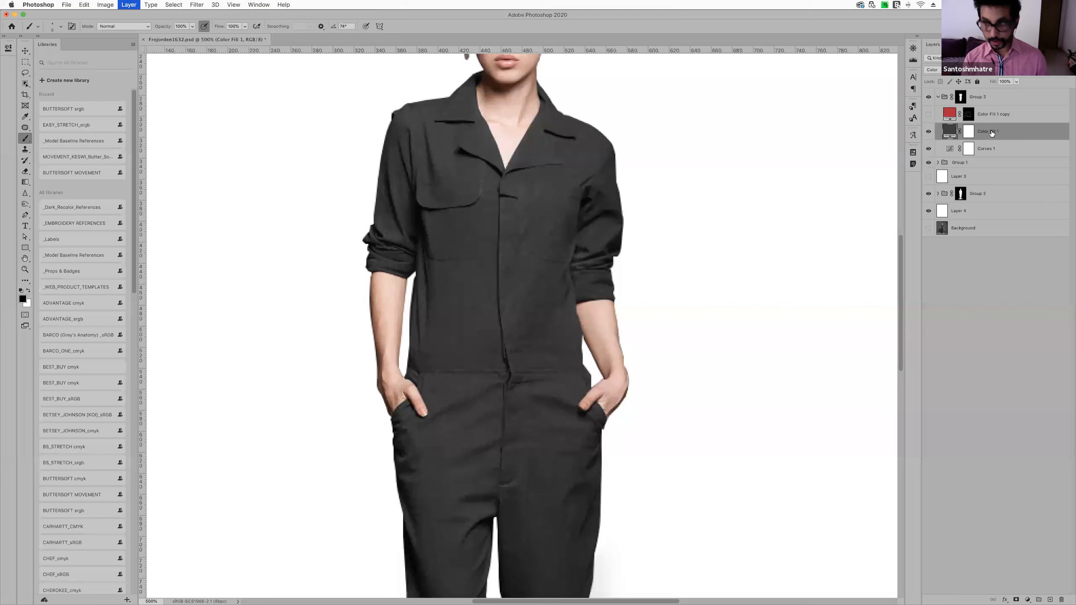
# Duplicate the gray Color Fill 1 layer and delete the hidden red Color Fill 1 copy
pyautogui.press('super+j')
pyautogui.click(1004, 114)
pyautogui.press('BackSpace')
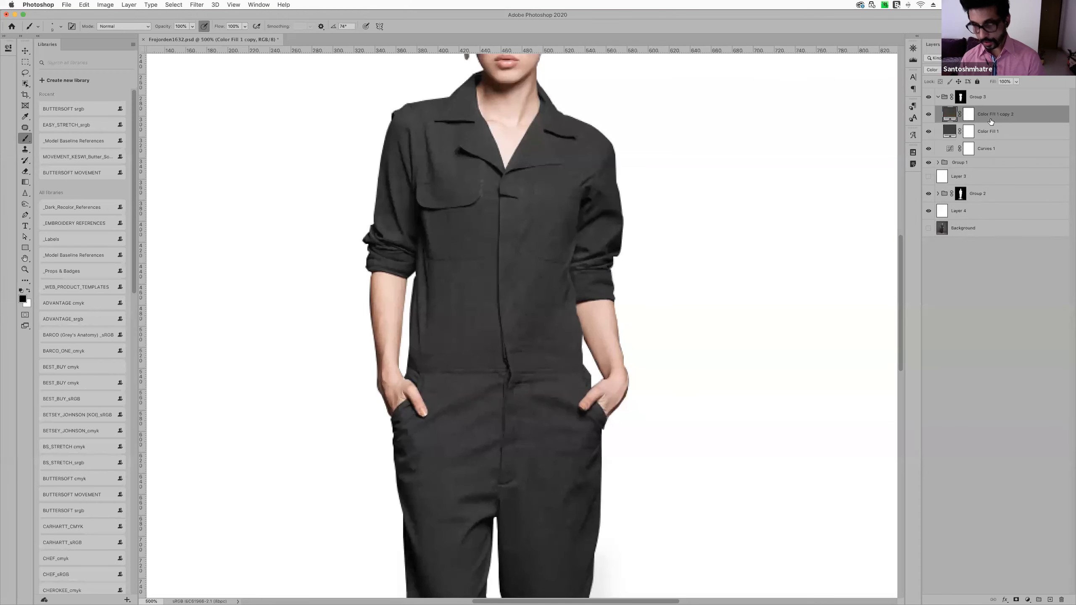
# Check the RGB color values of the Color Fill 1 layer
pyautogui.click(941, 134)
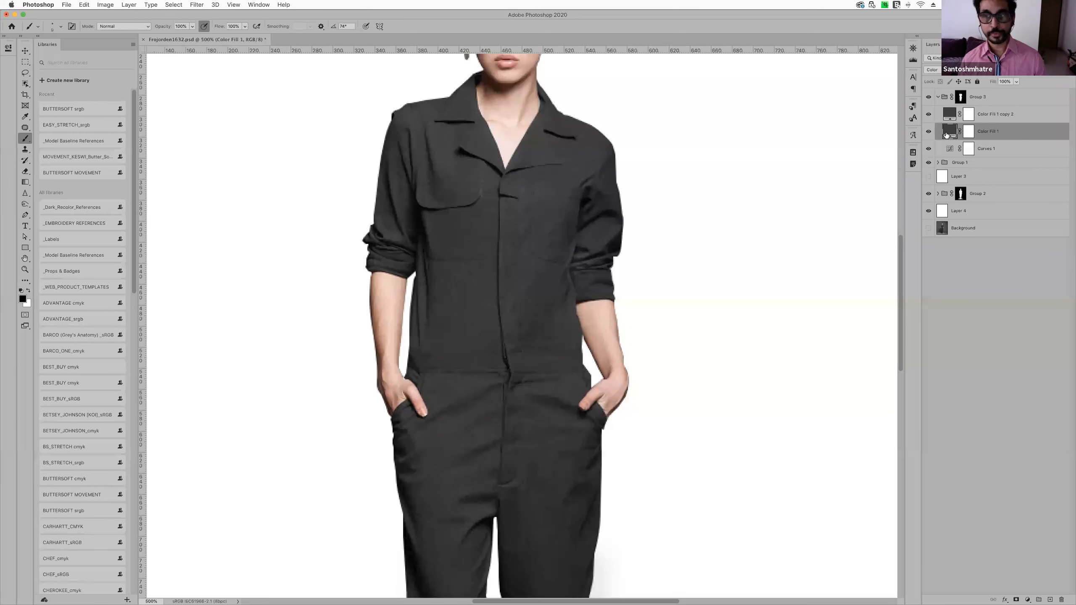
pyautogui.doubleClick(949, 134)
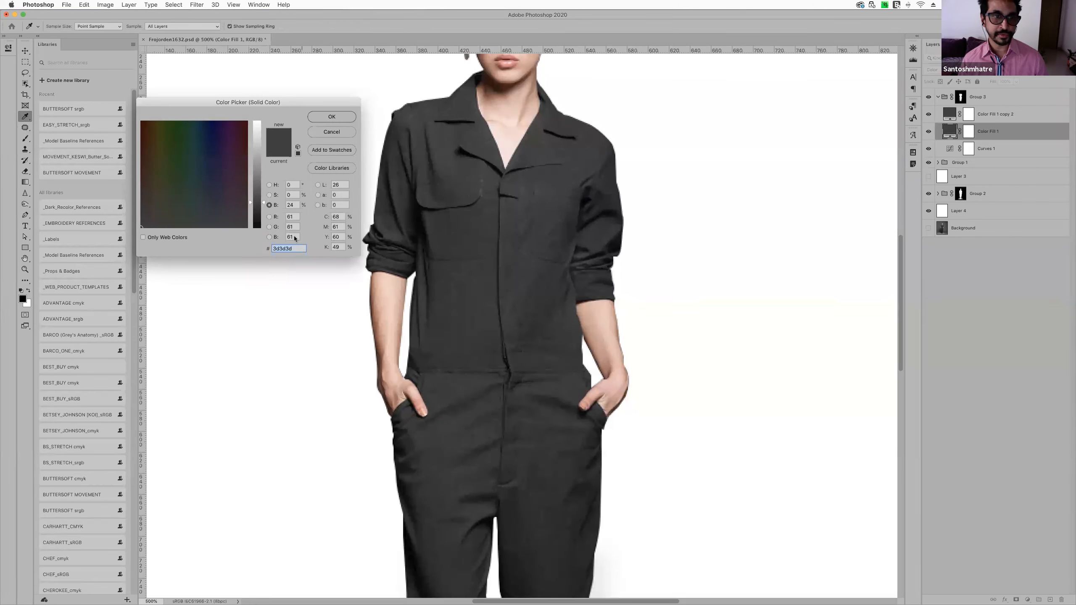
pyautogui.press('Return')
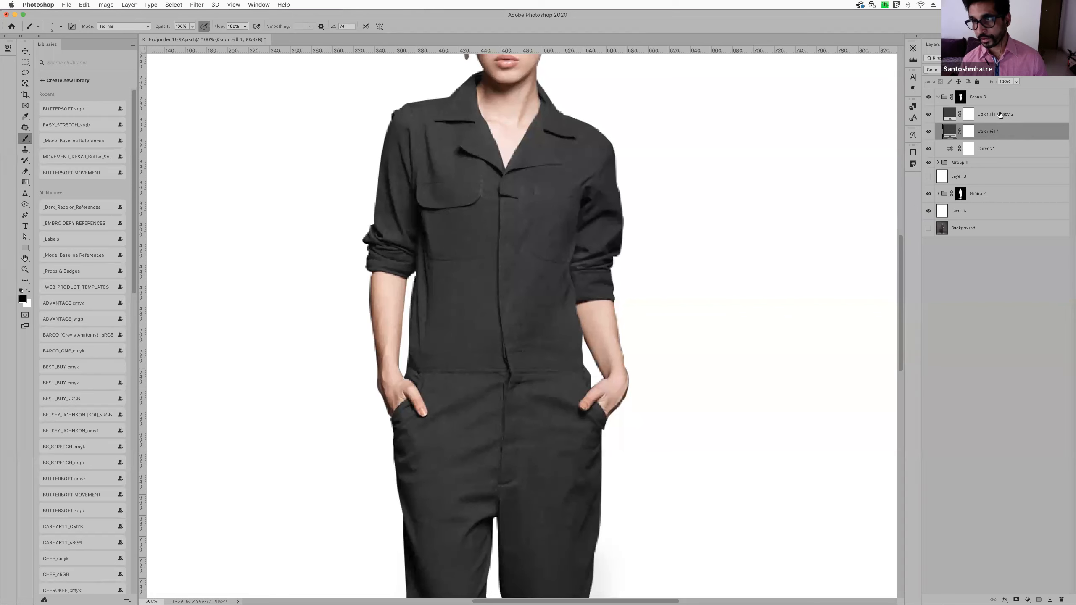
# Invert the layer mask of Color Fill 1 copy 2 to black and set that layer's blend mode to Normal
pyautogui.click(969, 115)
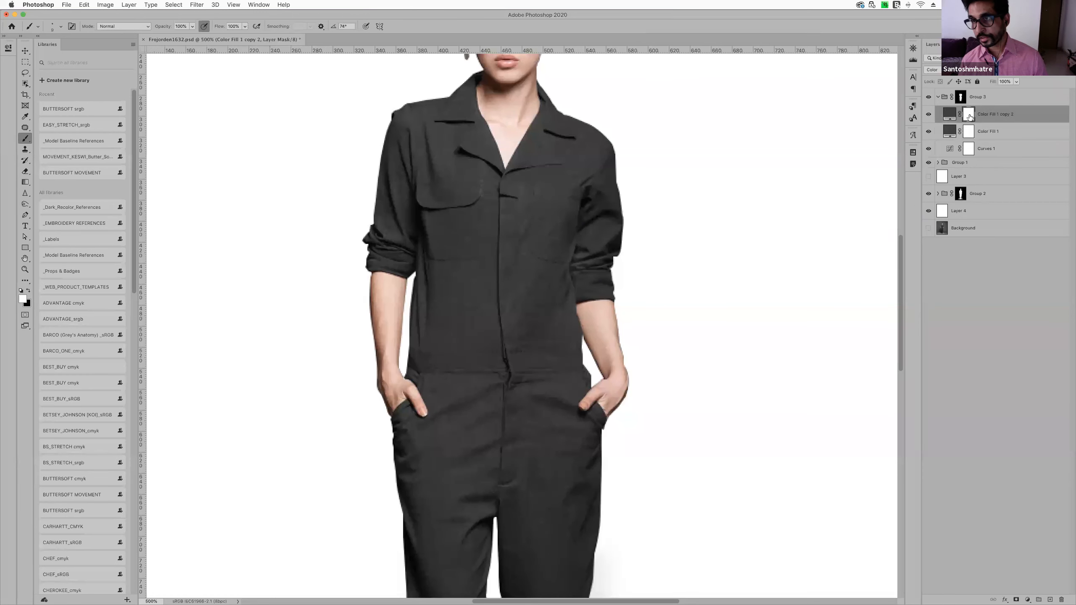
pyautogui.press('super+i')
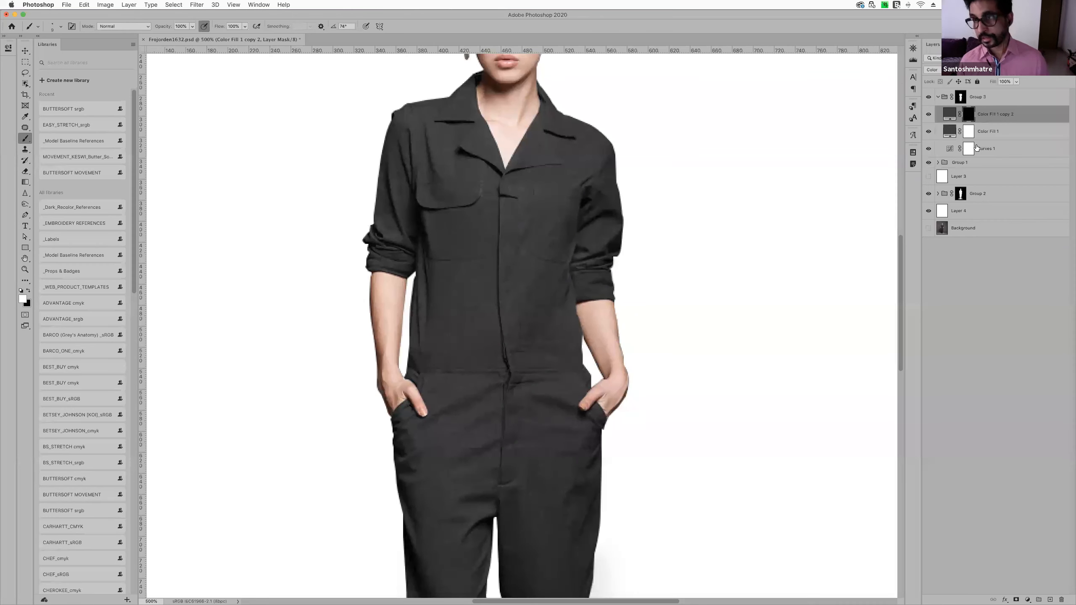
pyautogui.click(970, 135)
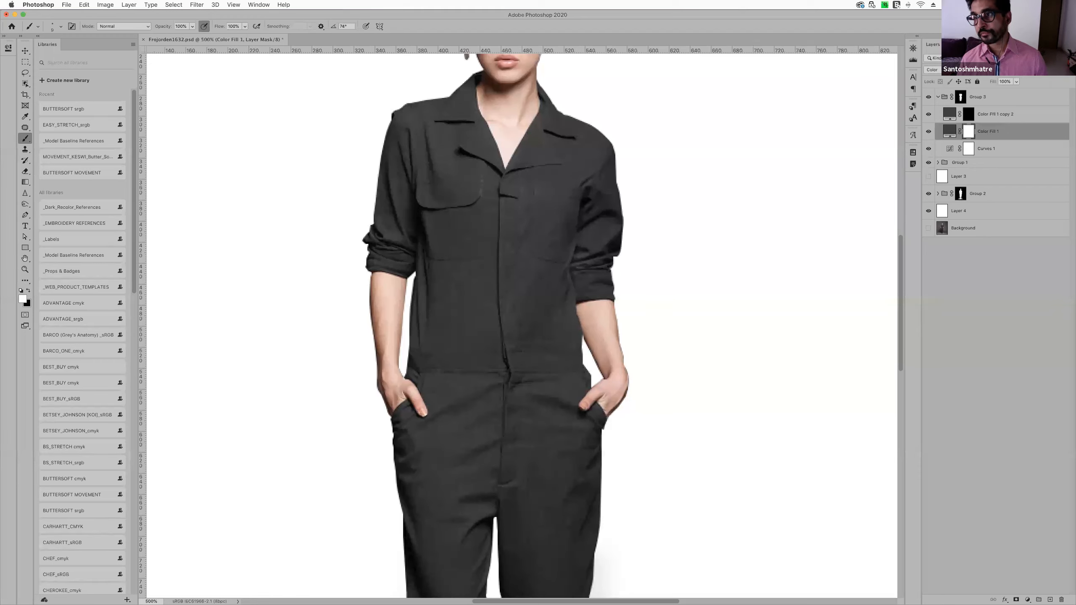
pyautogui.click(971, 120)
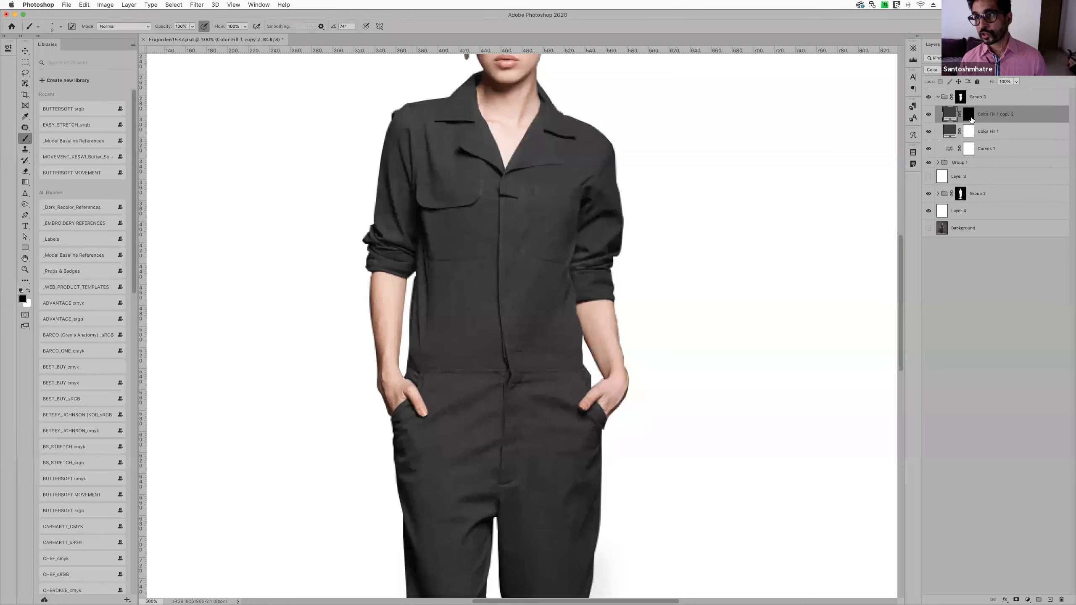
pyautogui.click(933, 69)
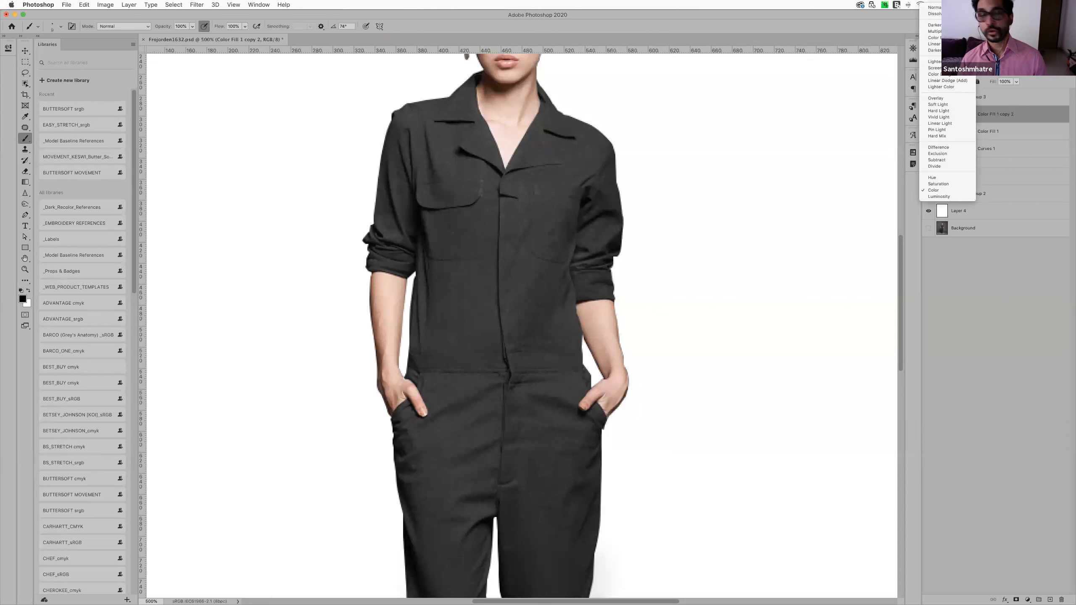
pyautogui.click(934, 8)
# Paint white diagonal reference strokes across the jumpsuit's chest, waist and legs on the Color Fill 1 copy 2 mask
pyautogui.click(967, 116)
pyautogui.press('x')
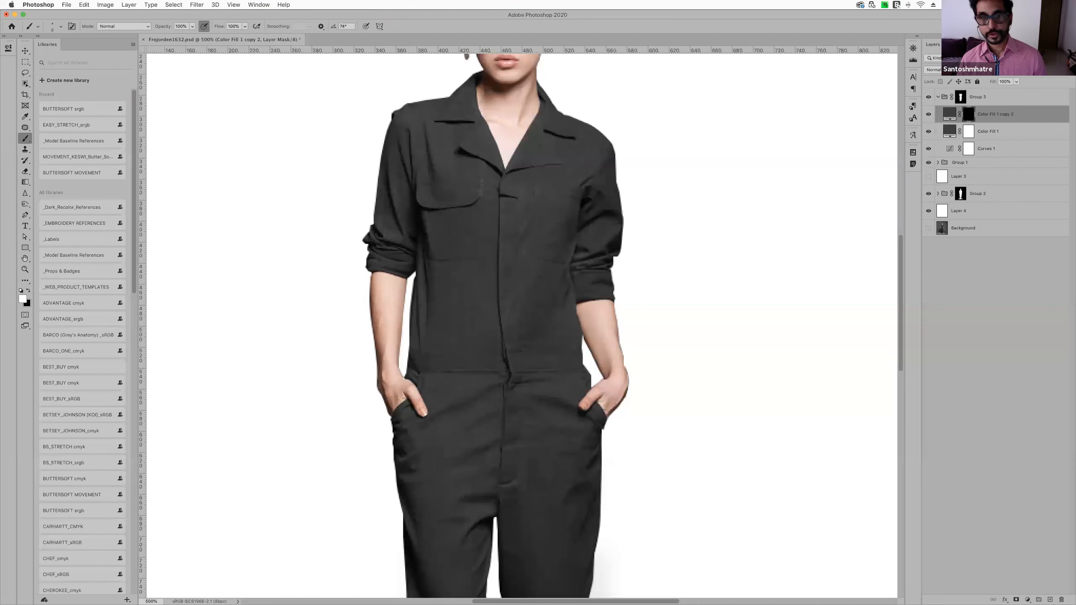
pyautogui.moveTo(275, 260); pyautogui.dragTo(458, 205)
pyautogui.moveTo(626, 237); pyautogui.dragTo(418, 319)
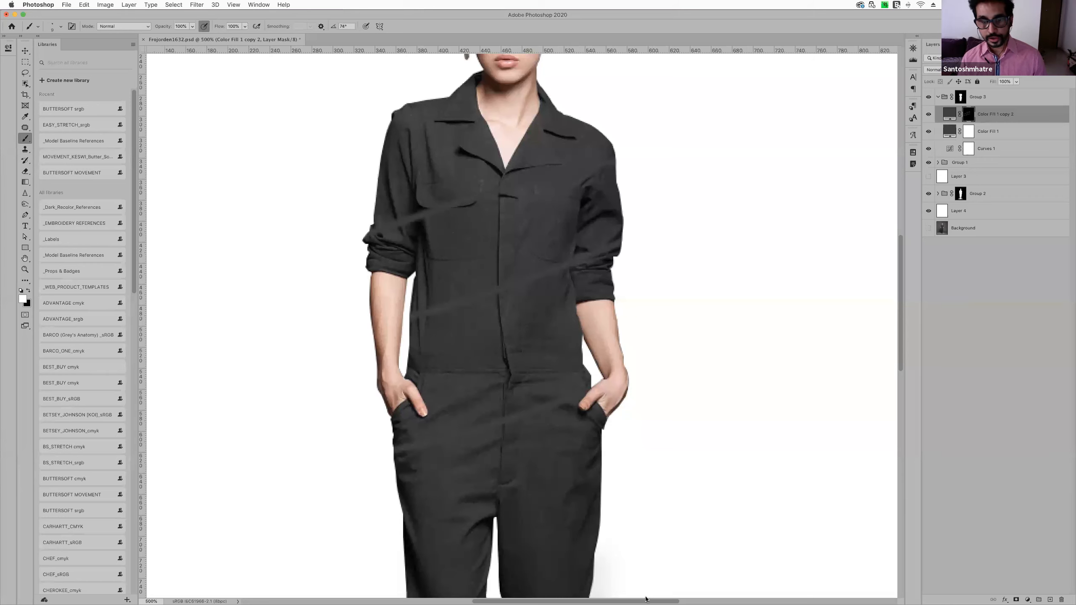
pyautogui.moveTo(600, 531); pyautogui.dragTo(405, 577)
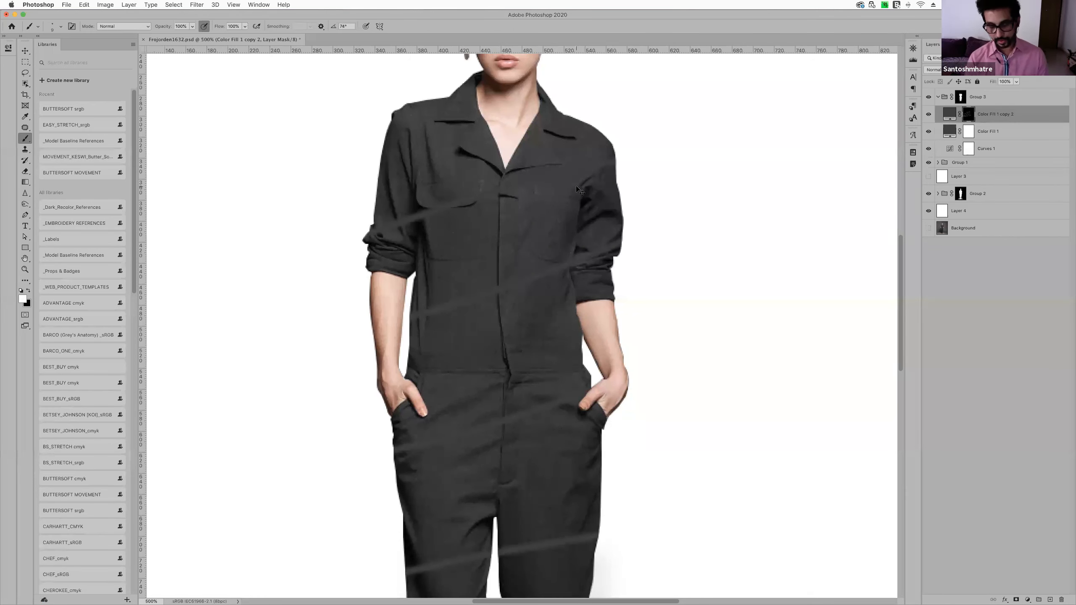
# Raise the RGB midtones of the Curves 1 adjustment to brighten the fabric toward the solid gray reference strokes
pyautogui.press('super+equal')
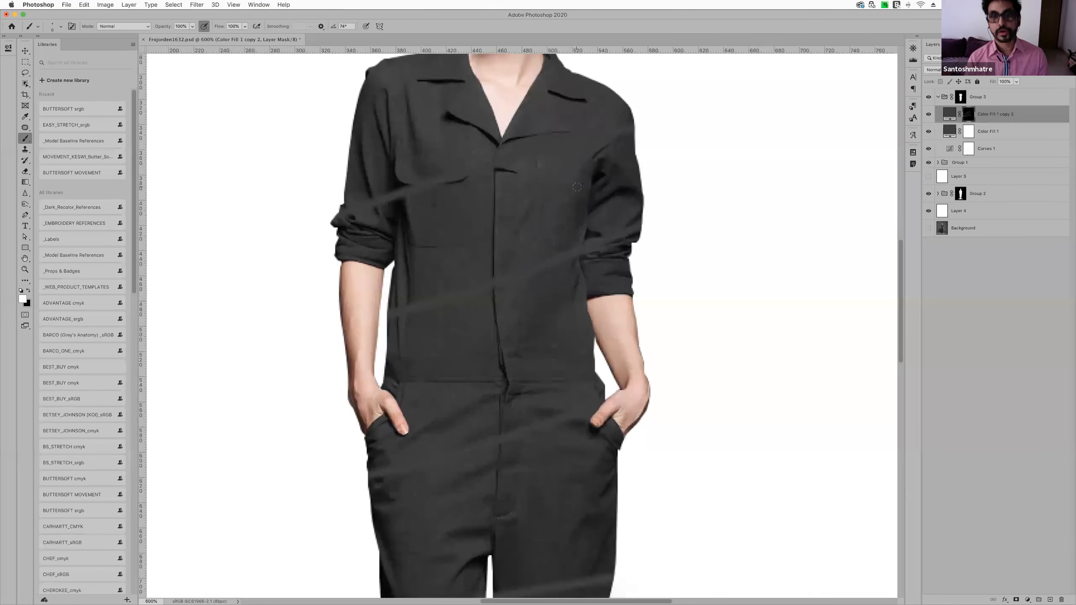
pyautogui.doubleClick(950, 150)
pyautogui.moveTo(88, 140); pyautogui.dragTo(85, 135)
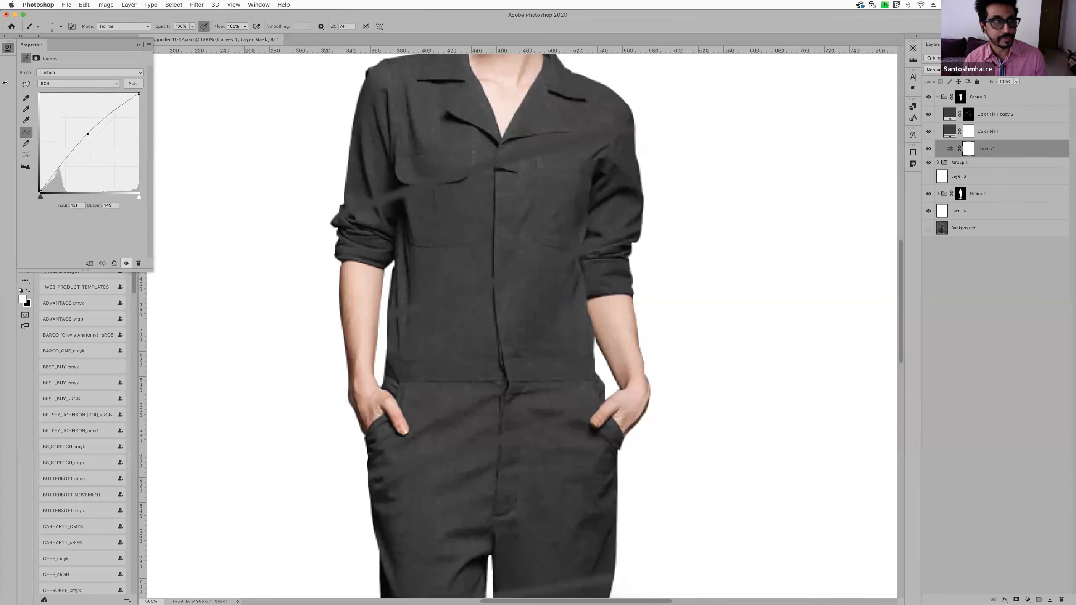
pyautogui.click(140, 45)
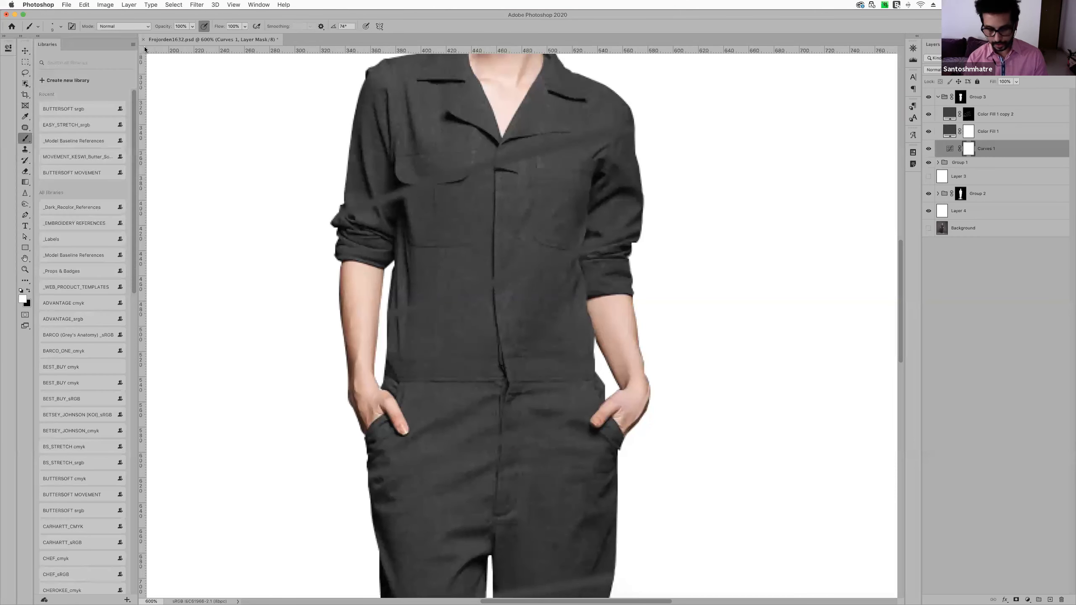
# Hide the reference strokes of Color Fill 1 copy 2 with most of the model in view
pyautogui.press('super+minus')
pyautogui.press('super+minus')
pyautogui.press('super+minus')
pyautogui.press('super+minus')
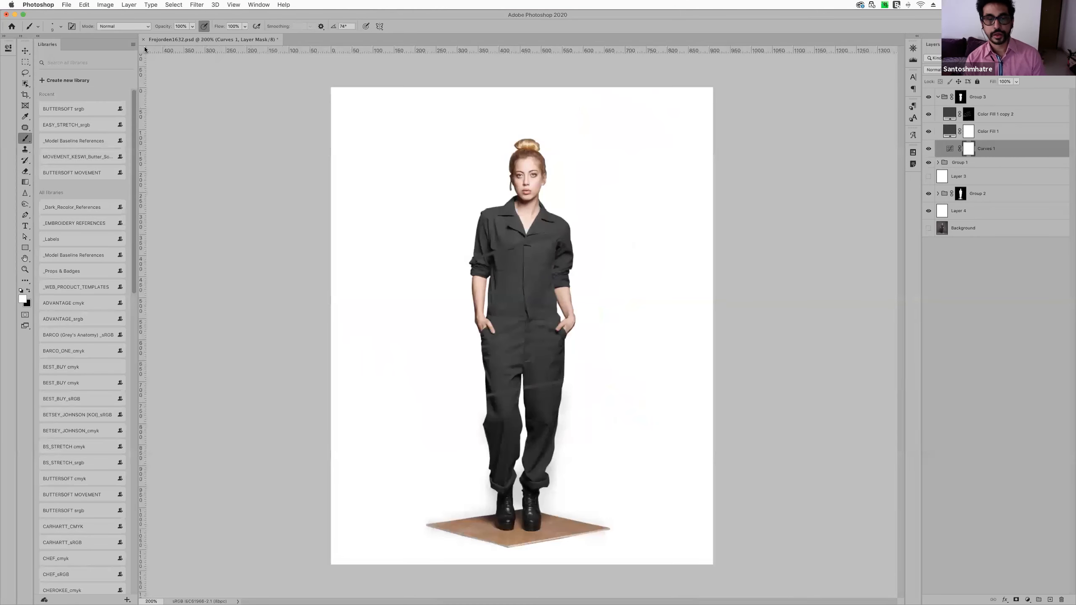
pyautogui.press('super+plus')
pyautogui.click(929, 114)
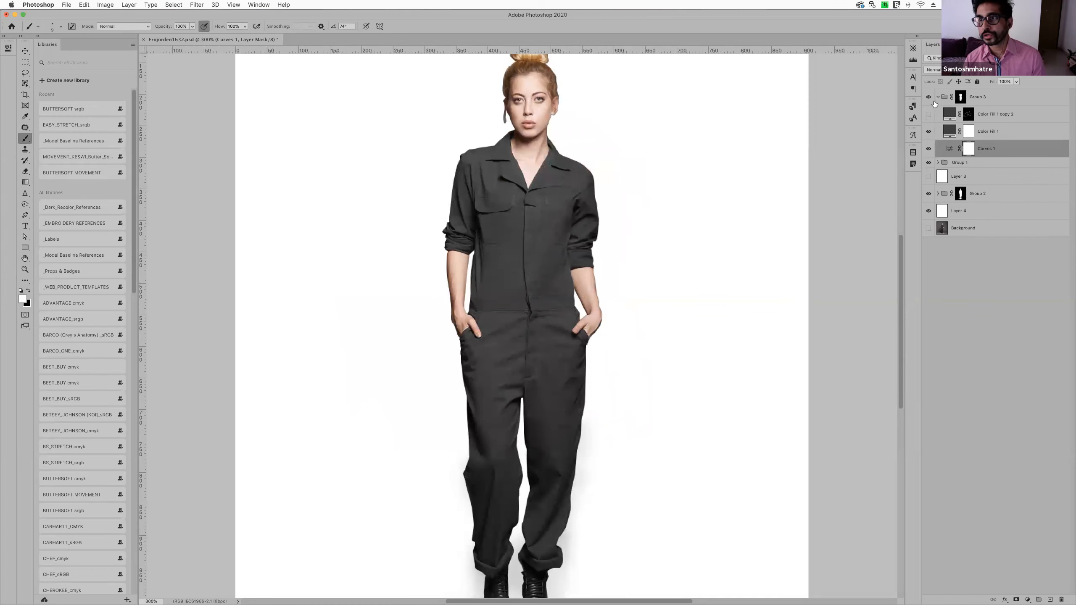
# Collapse Group 3 and toggle its visibility to compare the recolored jumpsuit with the original from head to feet
pyautogui.click(938, 97)
pyautogui.click(929, 97)
pyautogui.click(928, 98)
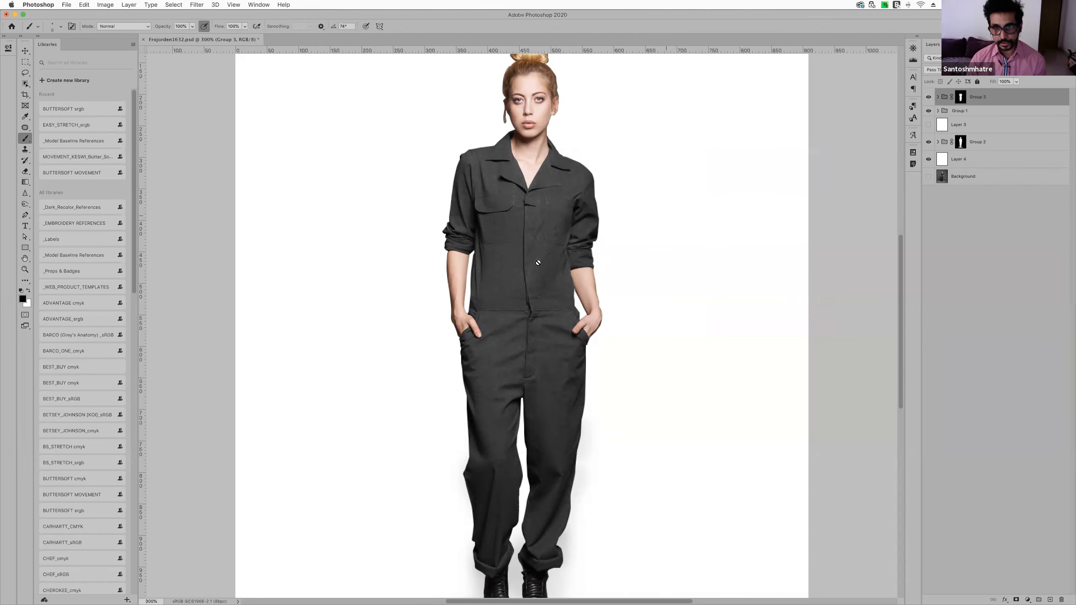
pyautogui.hscroll(2, 668, 218)
pyautogui.moveTo(901, 292)
pyautogui.mouseDown()
pyautogui.moveTo(903, 267)
pyautogui.moveTo(900, 332)
pyautogui.moveTo(900, 258)
pyautogui.moveTo(900, 274)
pyautogui.mouseUp()
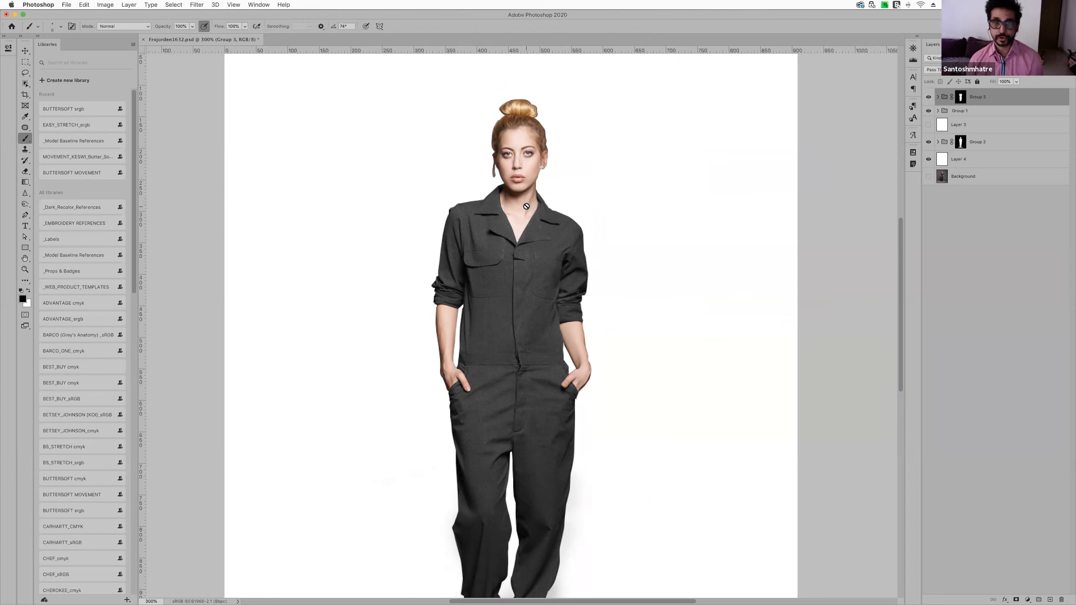
pyautogui.moveTo(901, 308)
pyautogui.mouseDown()
pyautogui.moveTo(899, 282)
pyautogui.moveTo(900, 335)
pyautogui.moveTo(904, 322)
pyautogui.mouseUp()
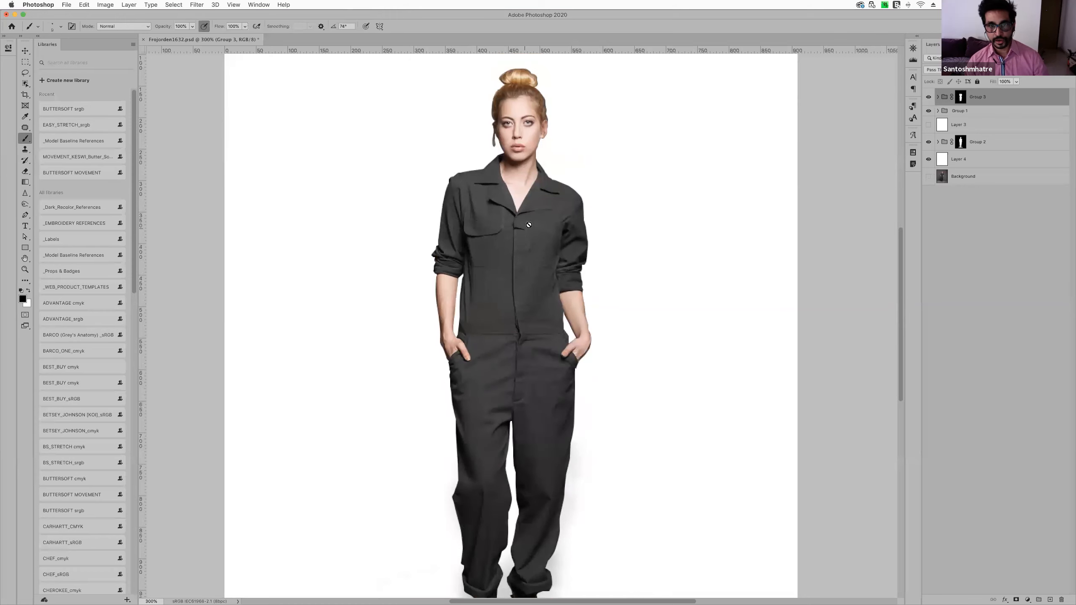
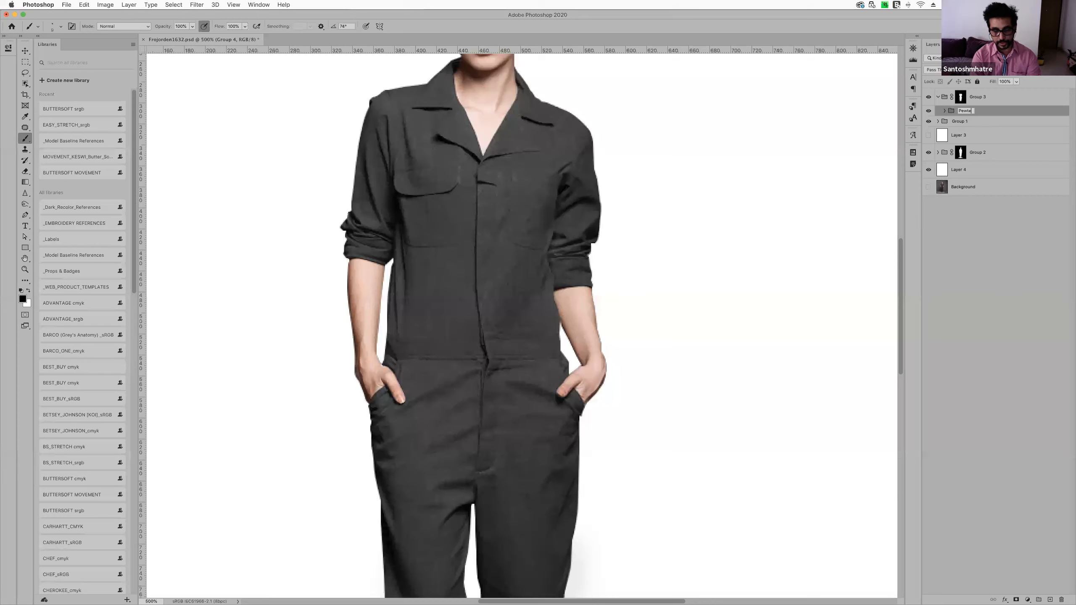
# Name the gray color's subgroup inside Group 3 Pewter and hide it
pyautogui.press('Return')
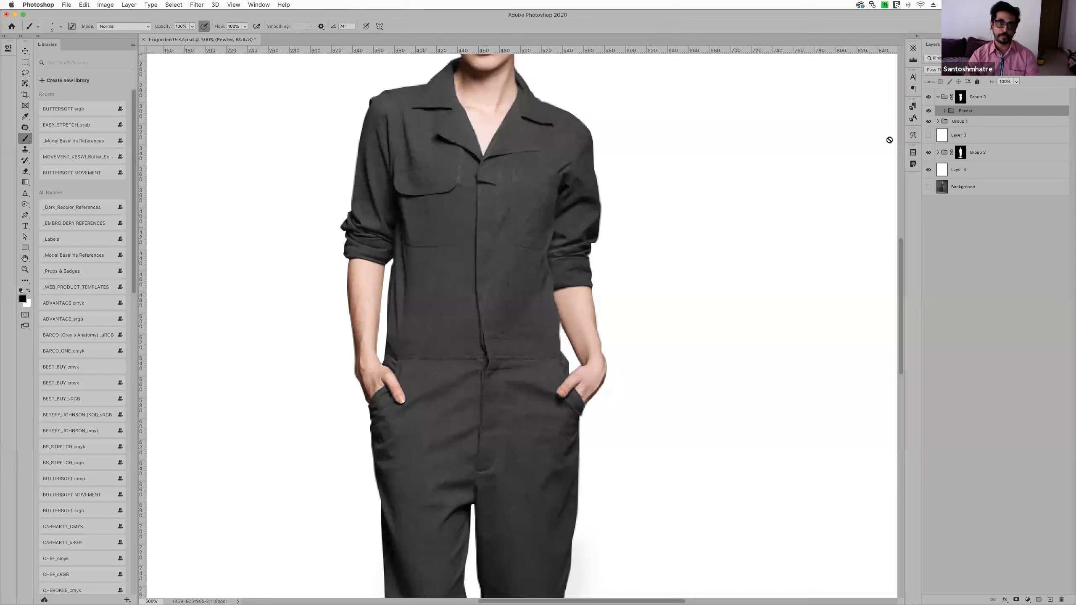
pyautogui.click(928, 112)
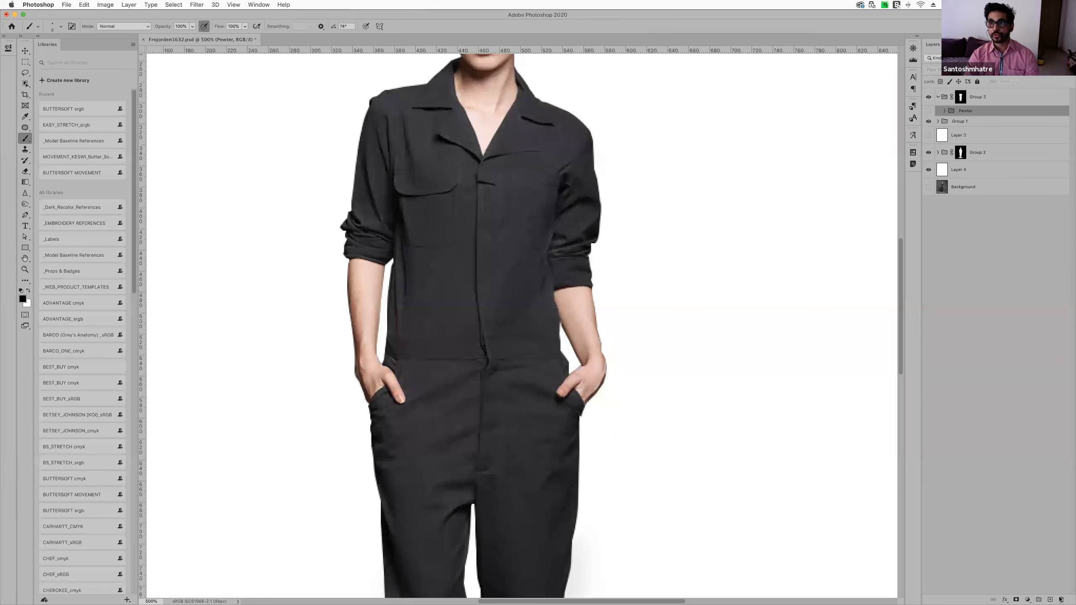
pyautogui.click(1027, 599)
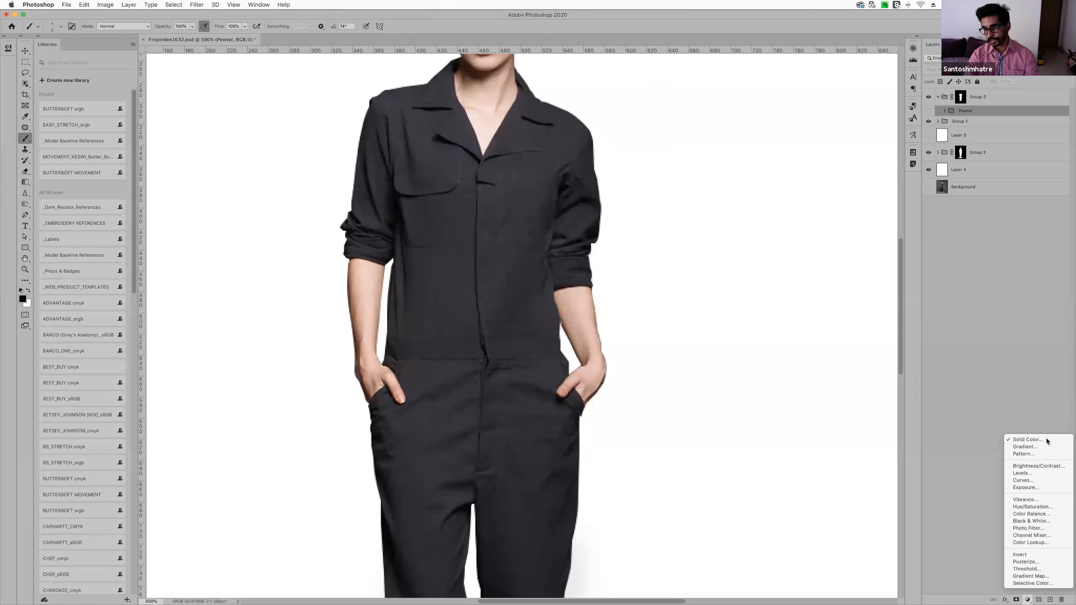
pyautogui.click(1001, 110)
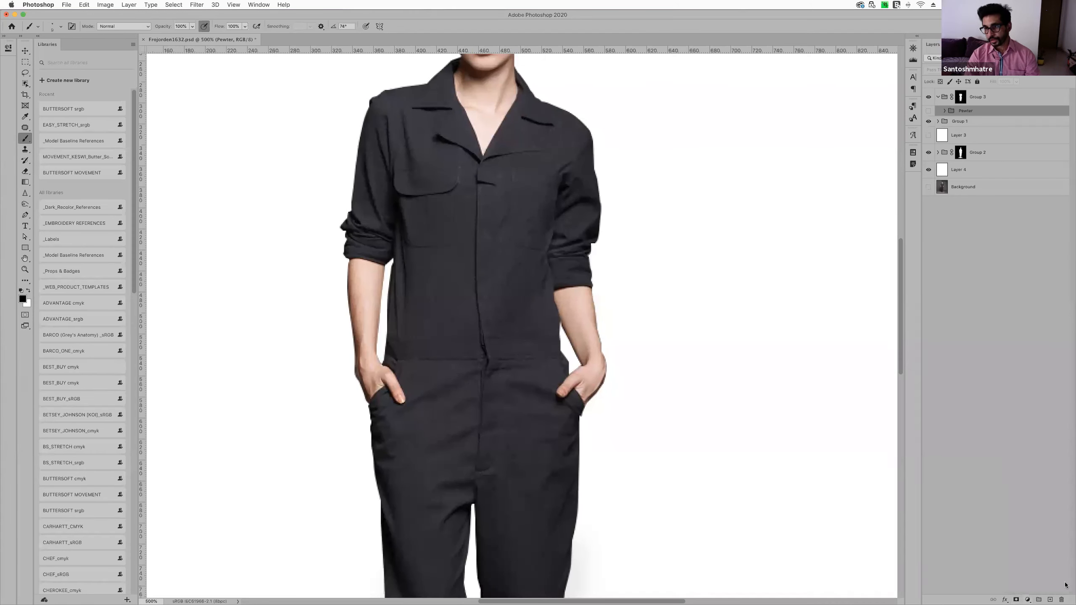
# Add a new layer above Pewter in Group 3 and put it in a group named White
pyautogui.click(1050, 599)
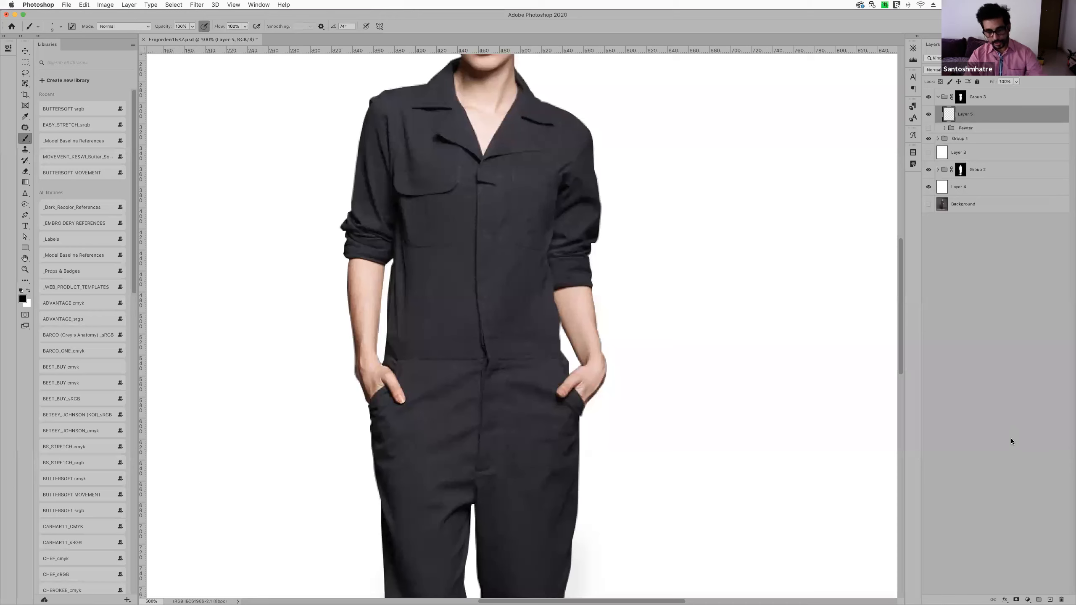
pyautogui.press('super+g')
pyautogui.doubleClick(966, 110)
pyautogui.write('White')
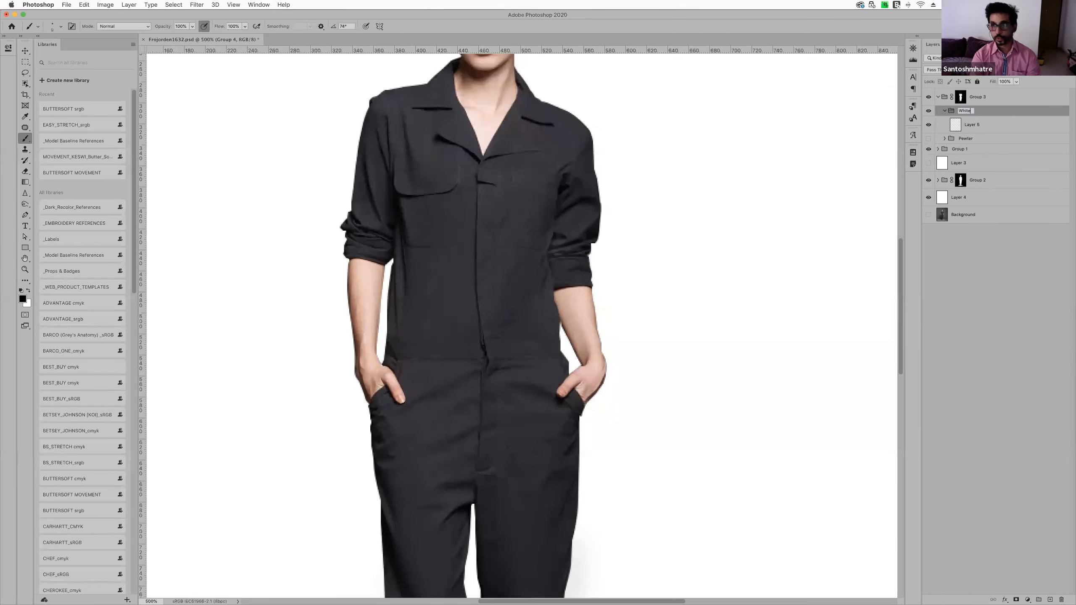
pyautogui.press('Return')
# Add a Solid Color fill layer with RGB 237, 239, 239 inside the White group
pyautogui.click(981, 127)
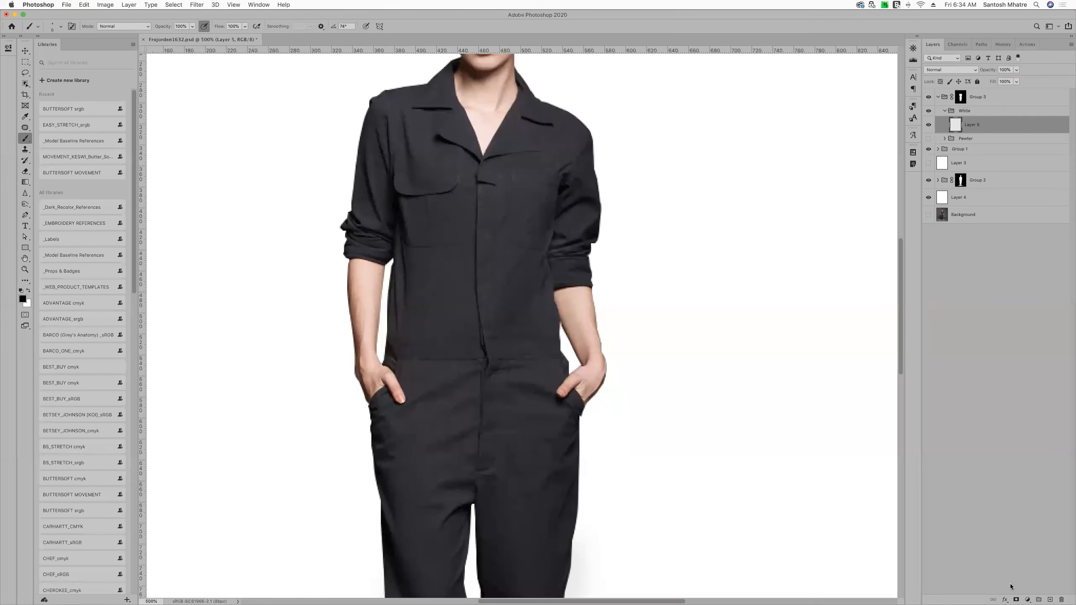
pyautogui.click(1028, 600)
pyautogui.click(1029, 597)
pyautogui.click(1030, 597)
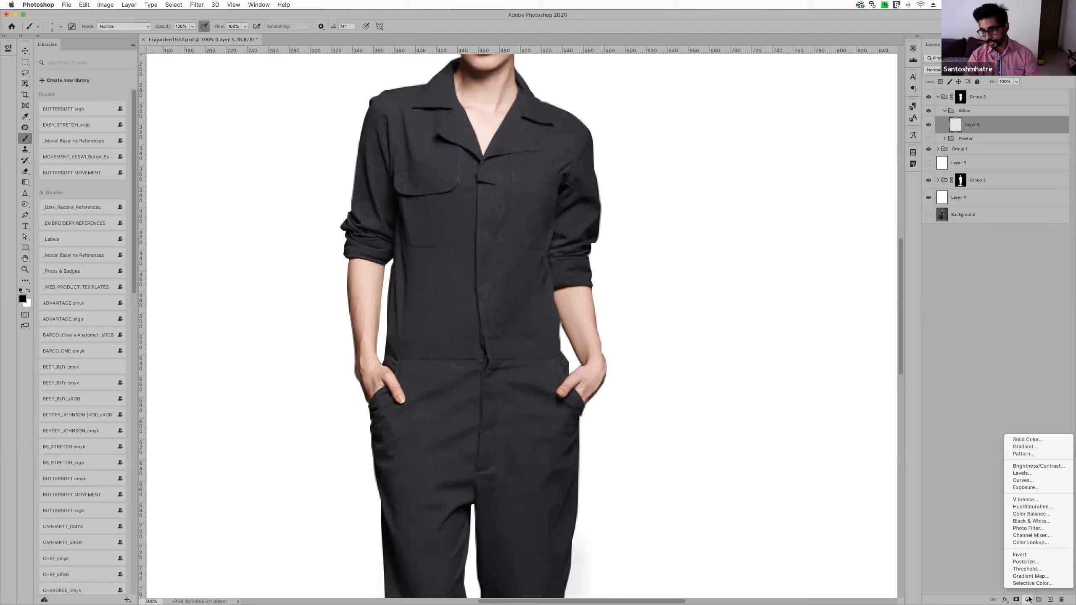
pyautogui.click(1055, 442)
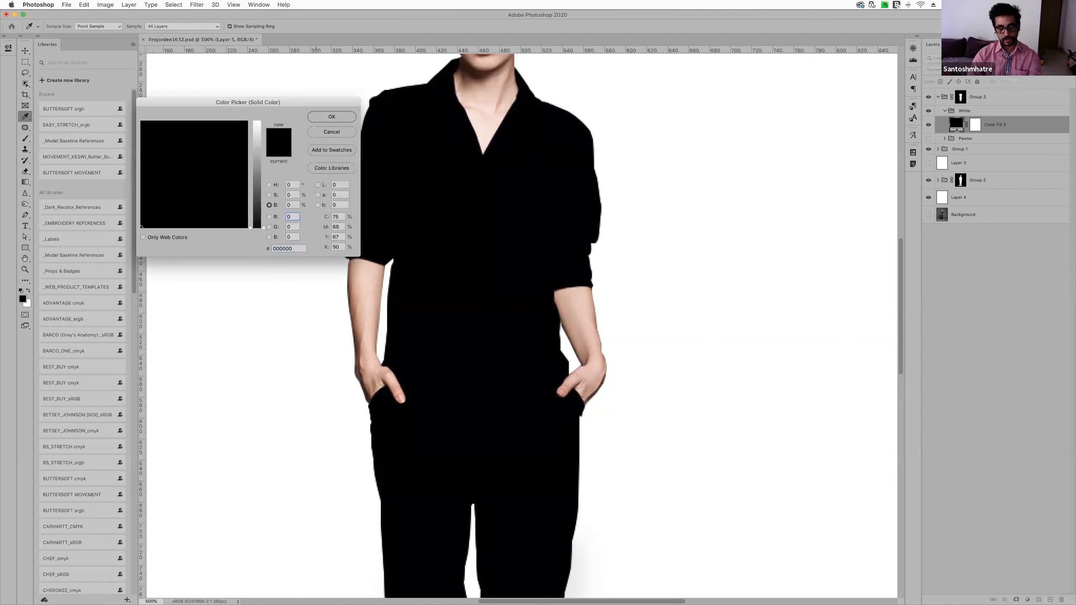
pyautogui.write('237')
pyautogui.click(297, 228)
pyautogui.write('239')
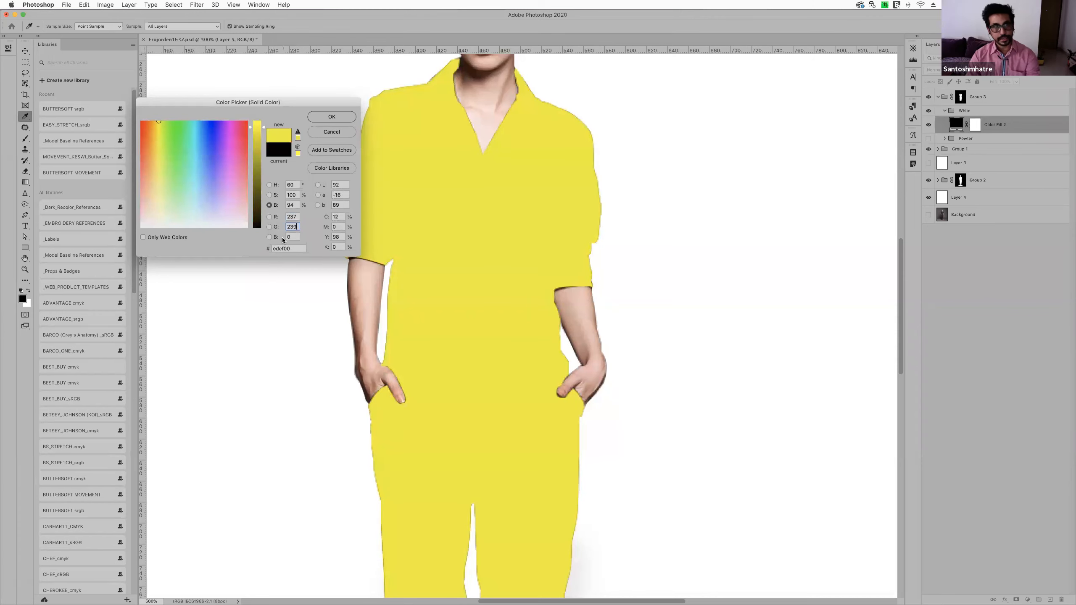
pyautogui.write('239')
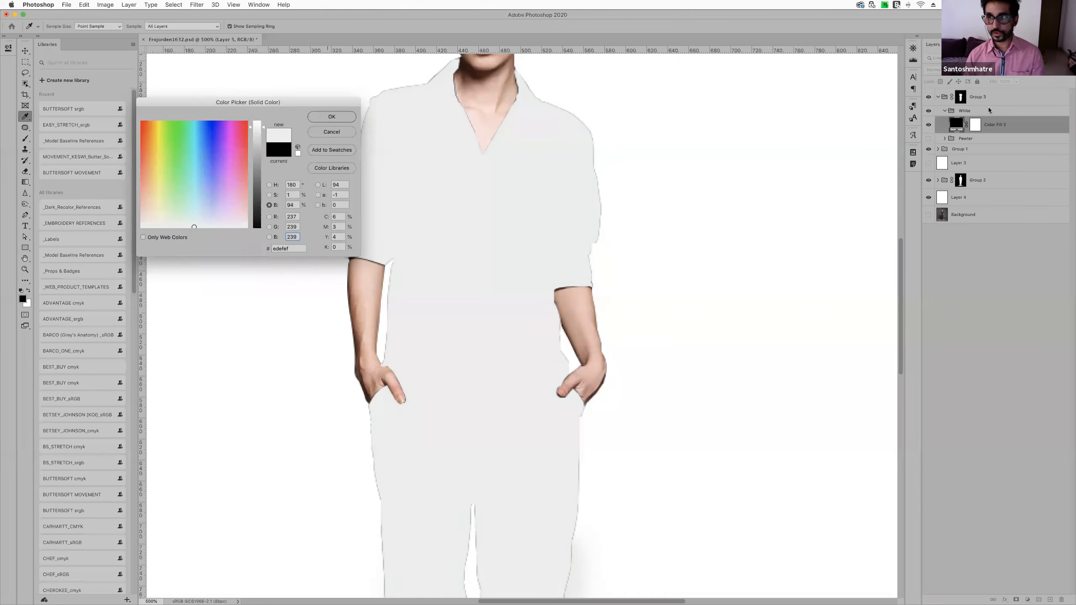
pyautogui.press('Return')
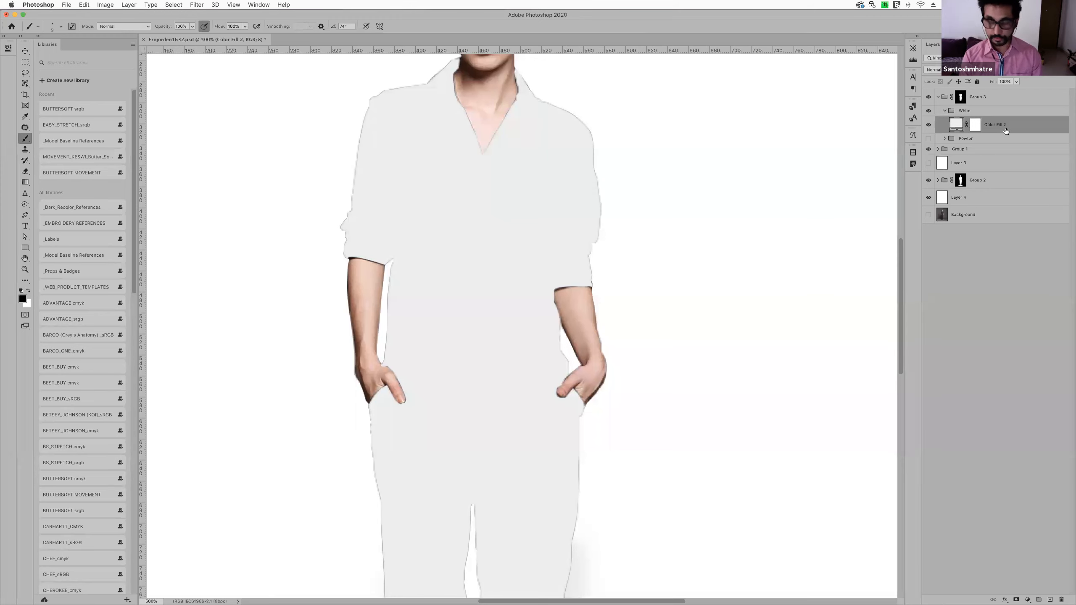
# Duplicate Color Fill 2 and invert the copy's layer mask to black
pyautogui.press('super+j')
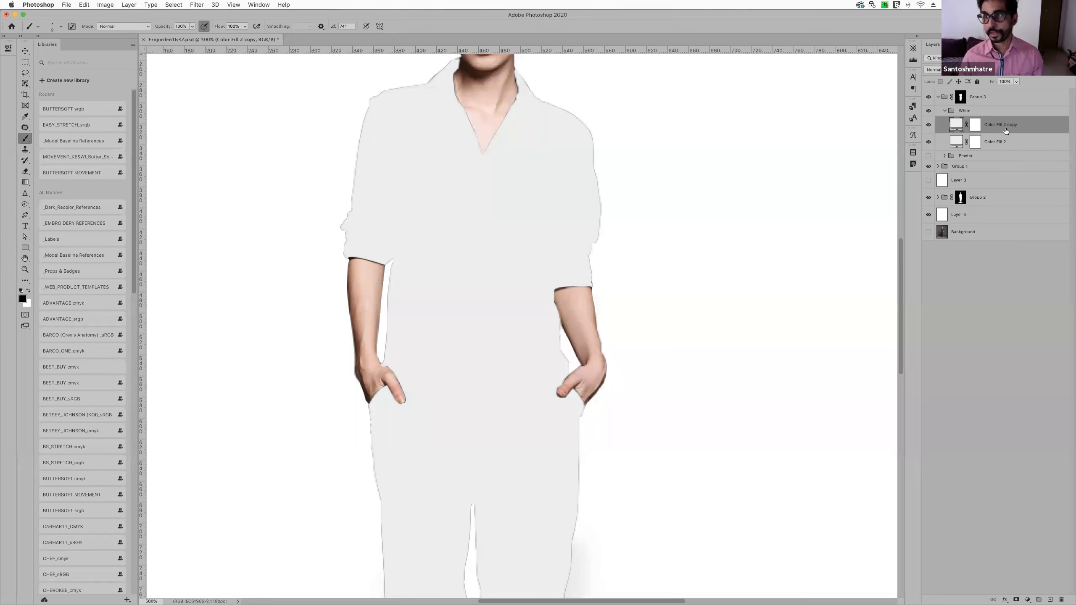
pyautogui.click(975, 126)
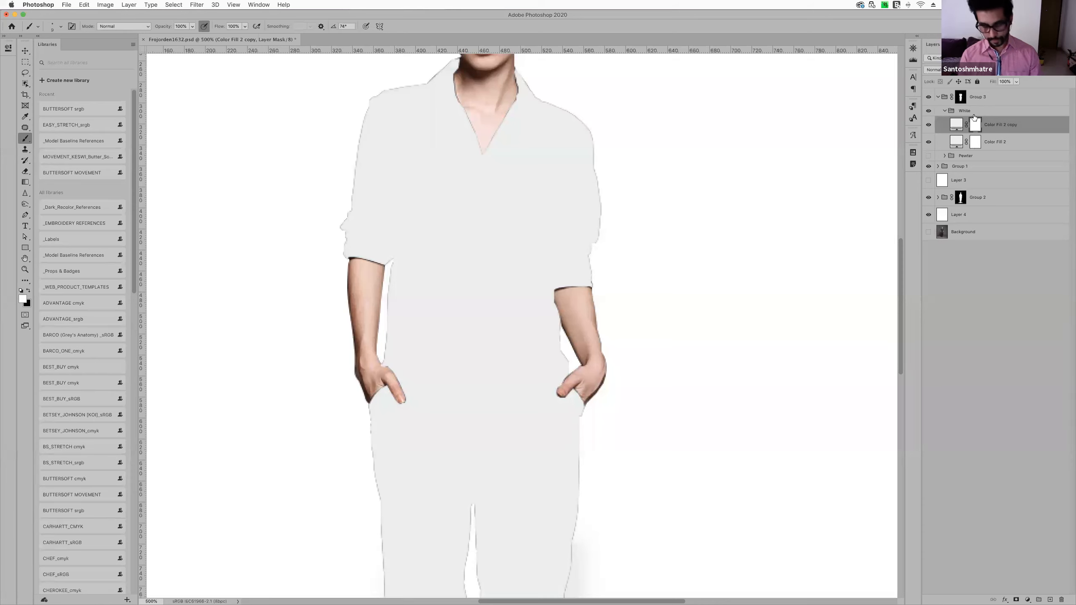
pyautogui.press('super+i')
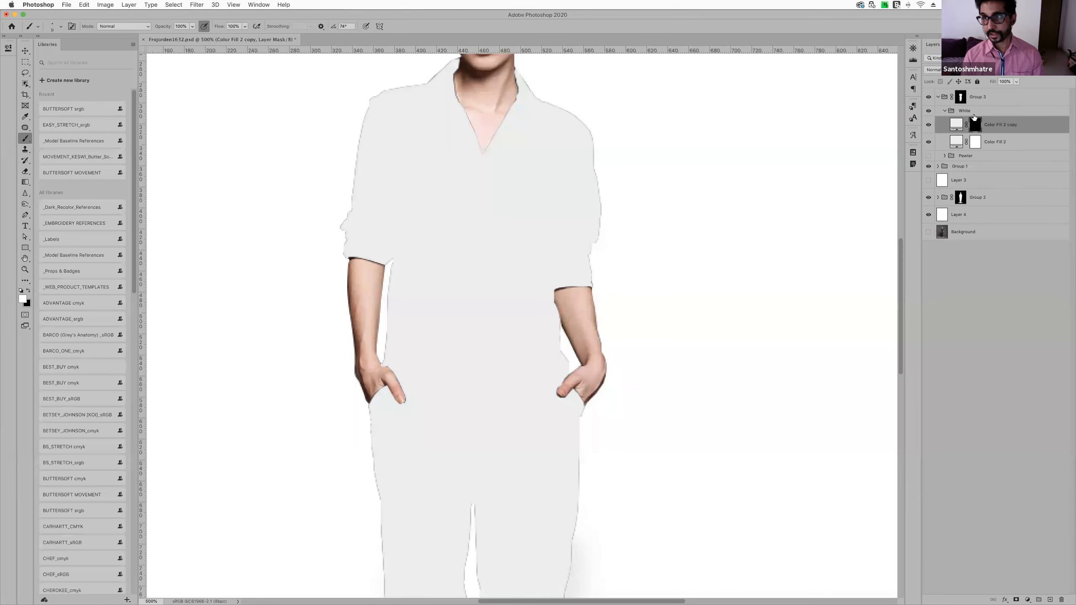
# Set the blend mode of Color Fill 2 to Color and select the layer mask of its copy
pyautogui.click(976, 143)
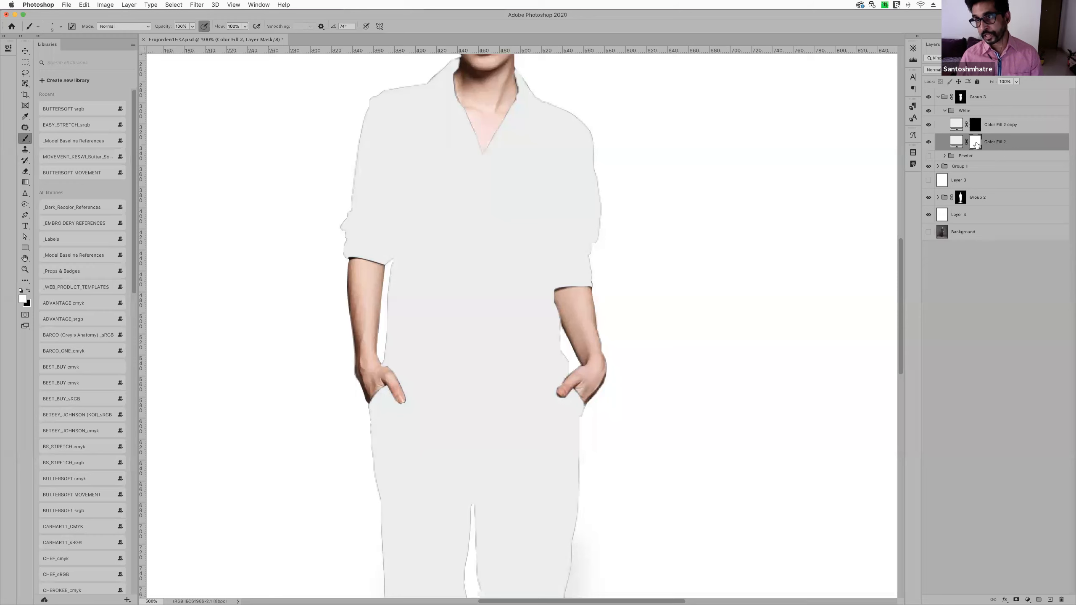
pyautogui.click(932, 69)
pyautogui.click(936, 251)
pyautogui.click(975, 126)
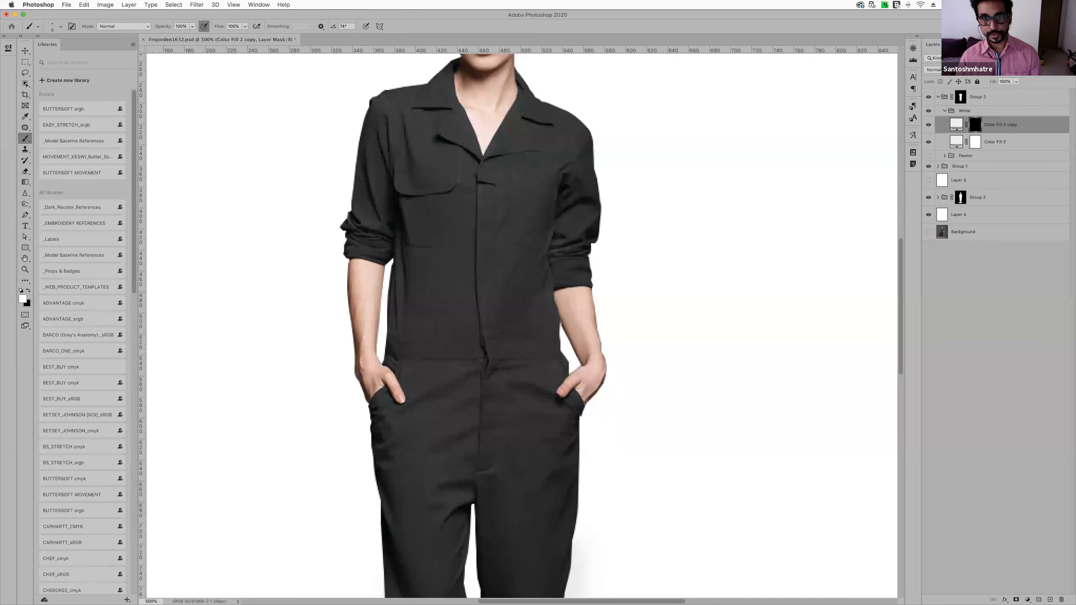
pyautogui.press('super+alt+r')
pyautogui.click(1023, 592)
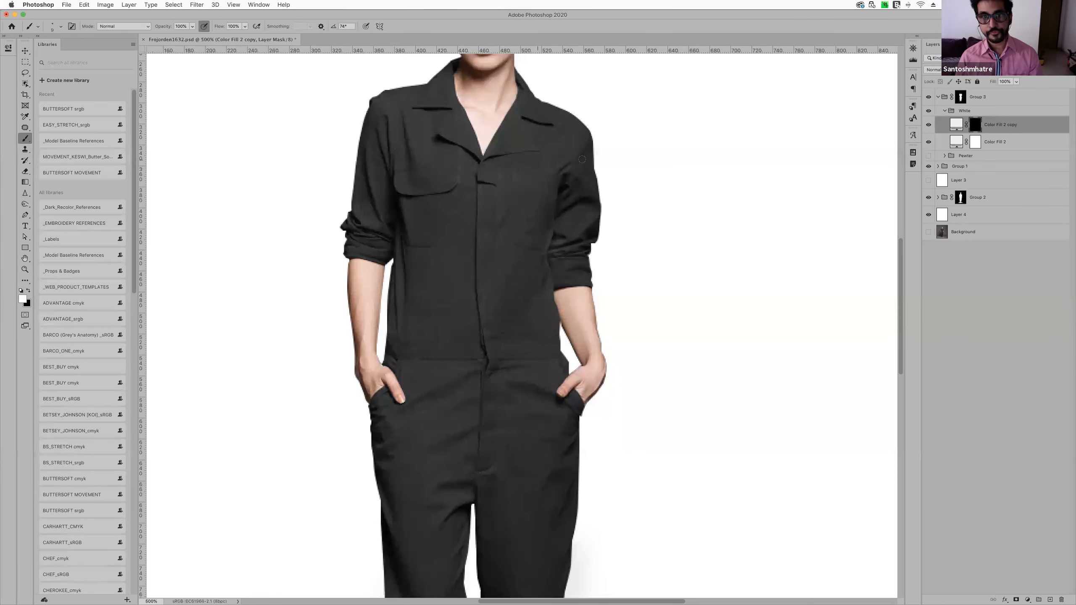
# Paint five white diagonal reference strokes across the jumpsuit on the layer mask of Color Fill 2 copy
pyautogui.moveTo(601, 146); pyautogui.dragTo(345, 216)
pyautogui.moveTo(599, 209); pyautogui.dragTo(390, 282)
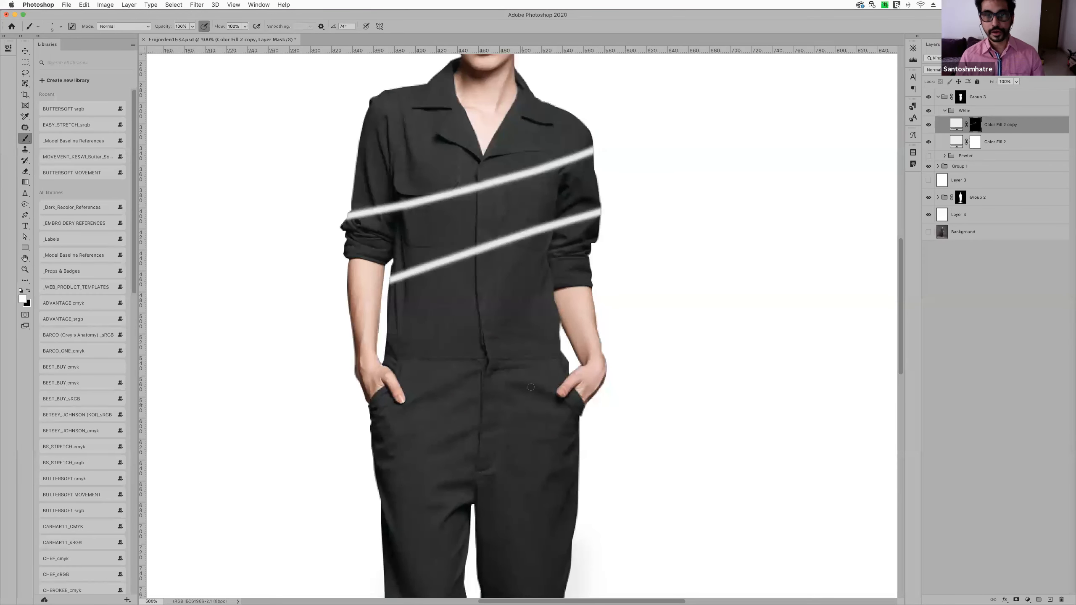
pyautogui.moveTo(559, 346); pyautogui.dragTo(396, 379)
pyautogui.moveTo(631, 451); pyautogui.dragTo(375, 500)
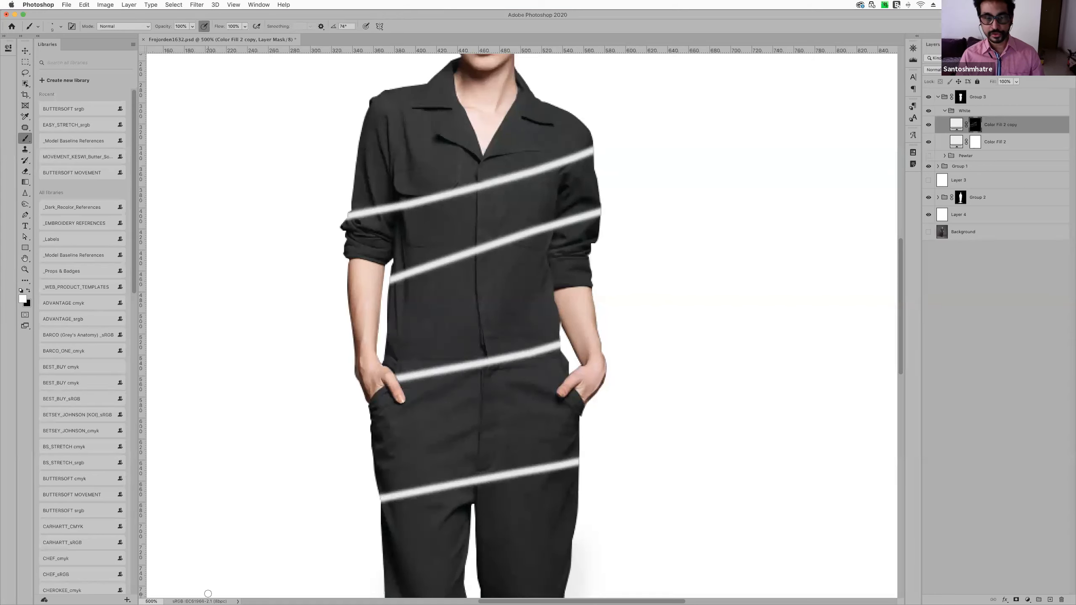
pyautogui.moveTo(609, 544); pyautogui.dragTo(375, 569)
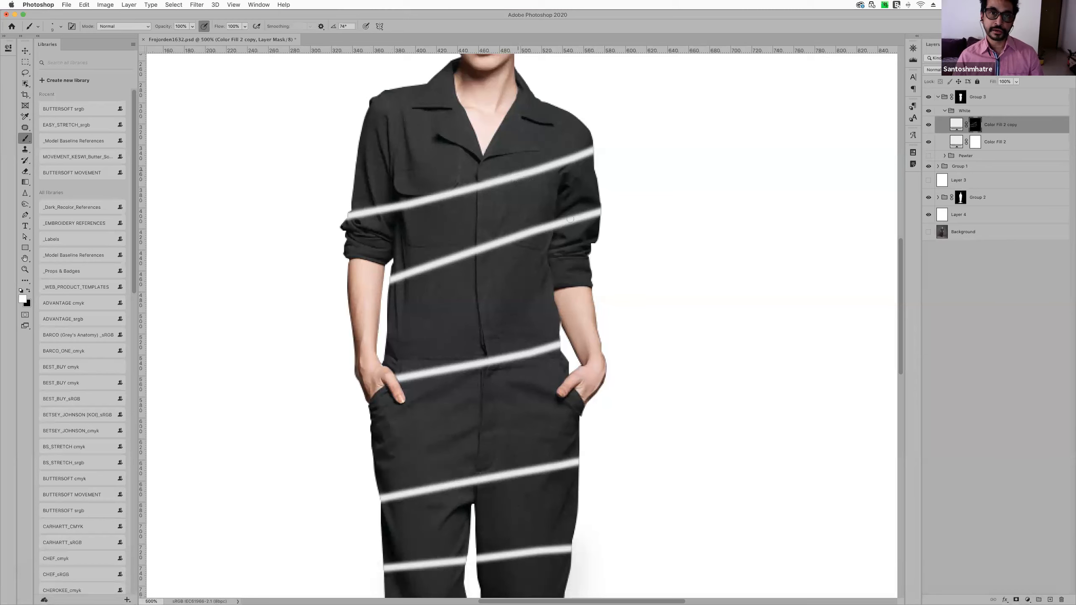
# Add a Curves adjustment layer in the White group, place it below Color Fill 2, and show its curve beside the jumpsuit
pyautogui.click(1028, 600)
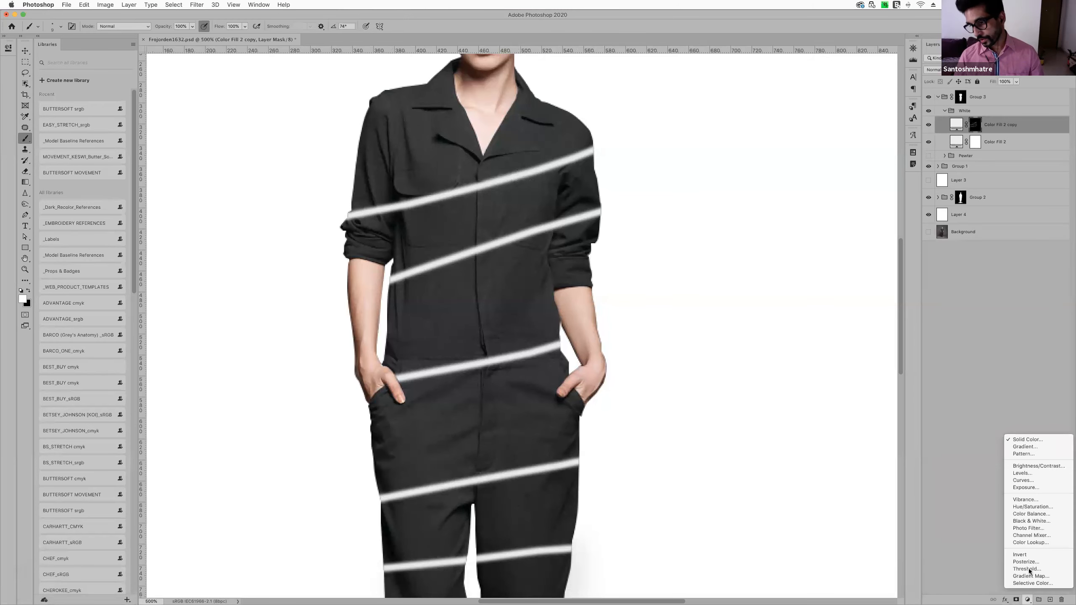
pyautogui.click(1035, 482)
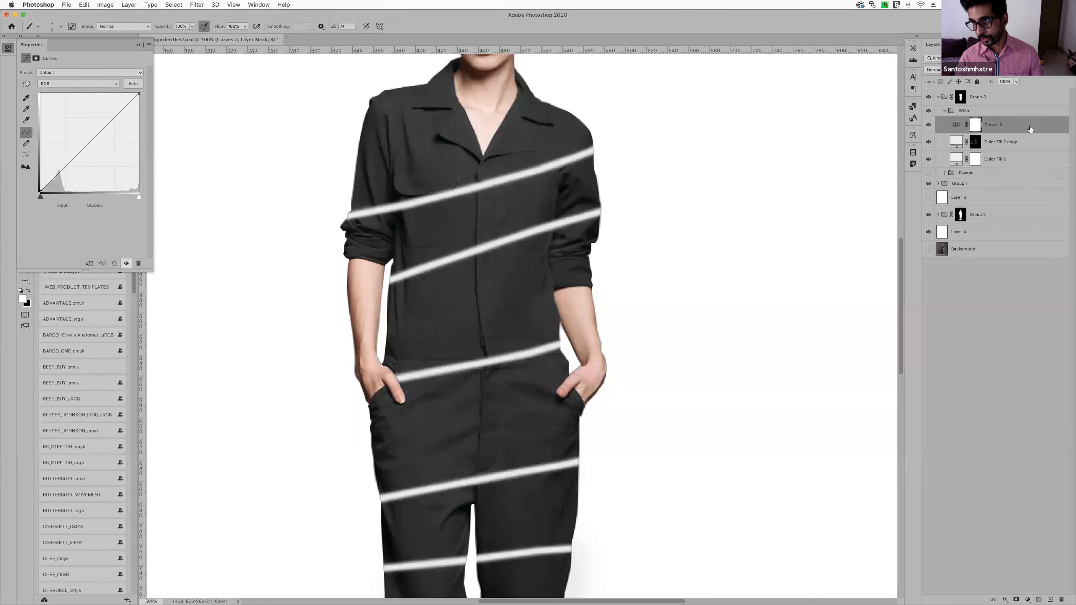
pyautogui.moveTo(1018, 168); pyautogui.dragTo(1020, 169)
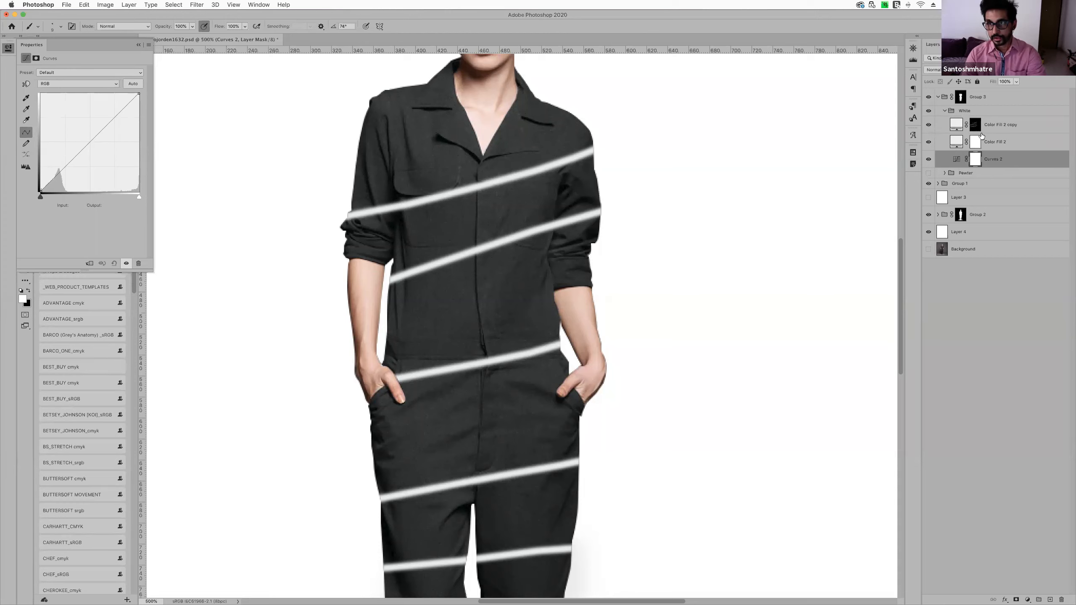
pyautogui.click(928, 124)
pyautogui.click(929, 124)
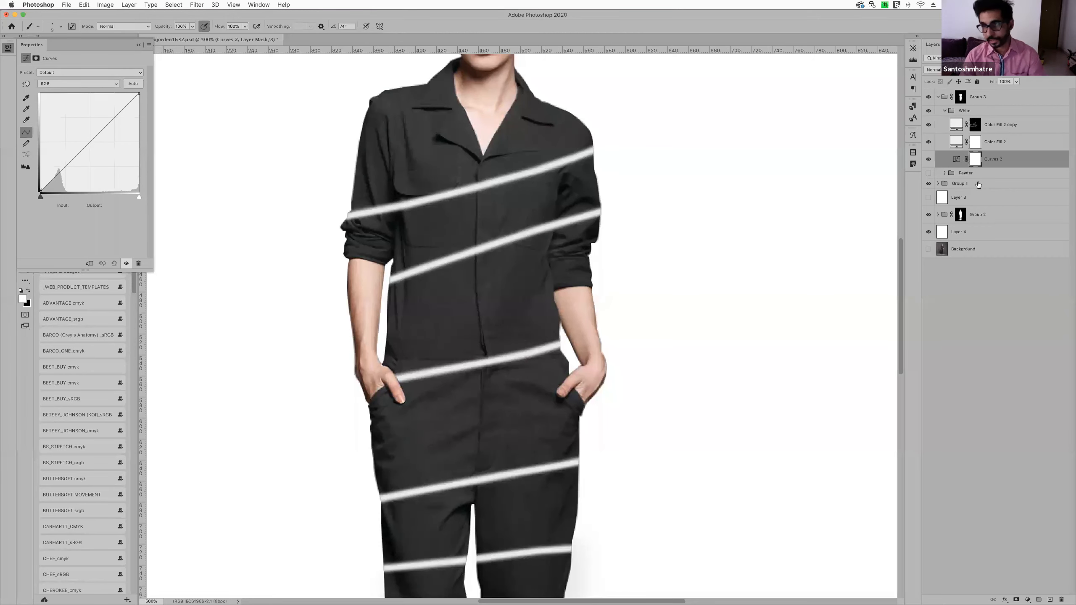
pyautogui.click(956, 160)
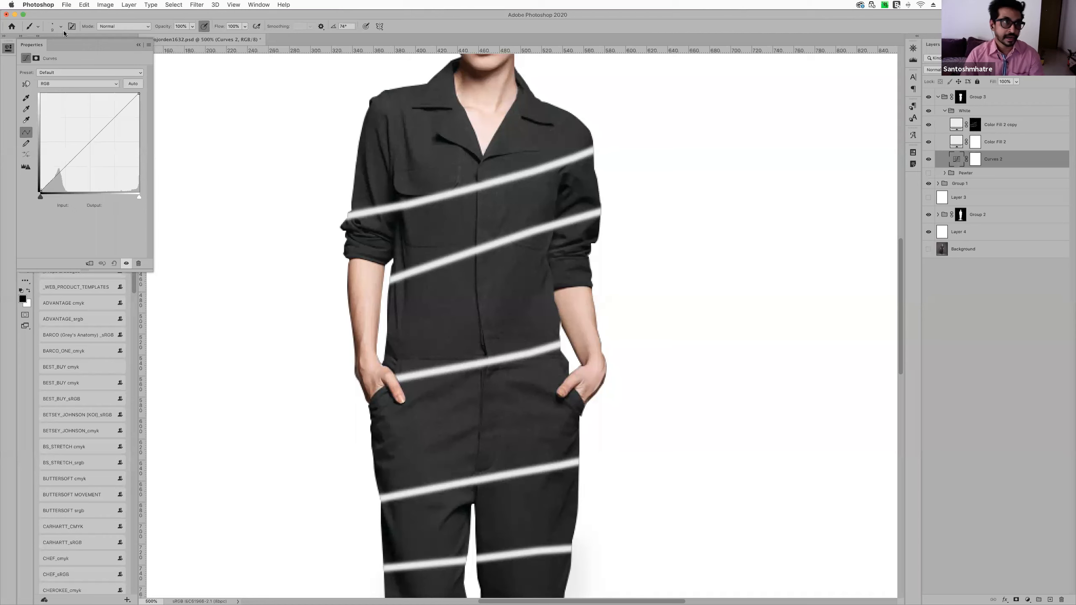
pyautogui.moveTo(66, 43); pyautogui.dragTo(193, 66)
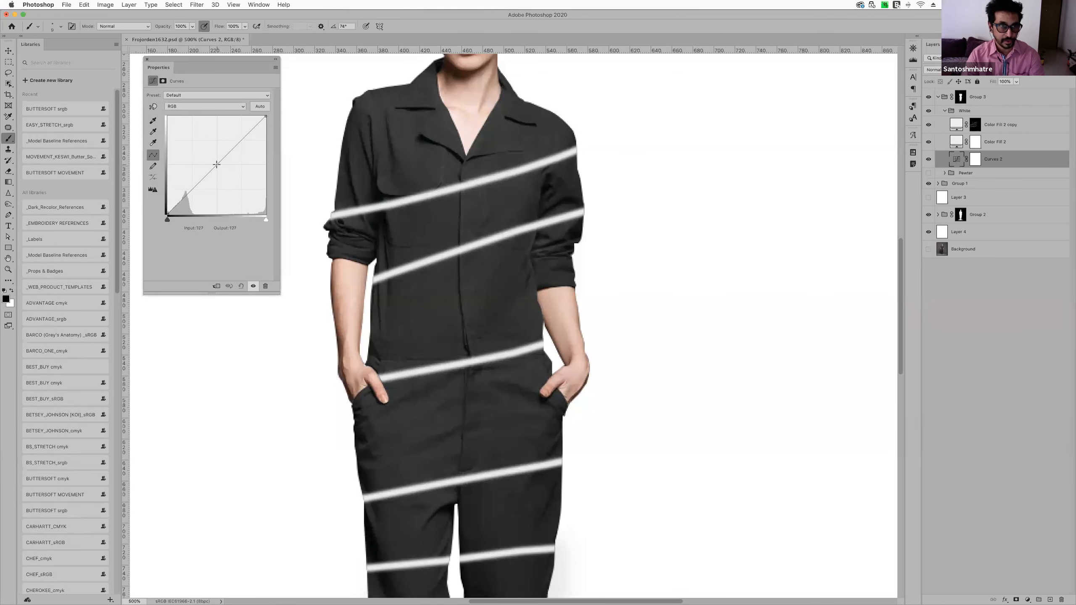
# Brighten the jumpsuit with Curves 2, raising the black point's output to about 138 and a second point to input 51, output 228
pyautogui.moveTo(217, 164); pyautogui.dragTo(201, 135)
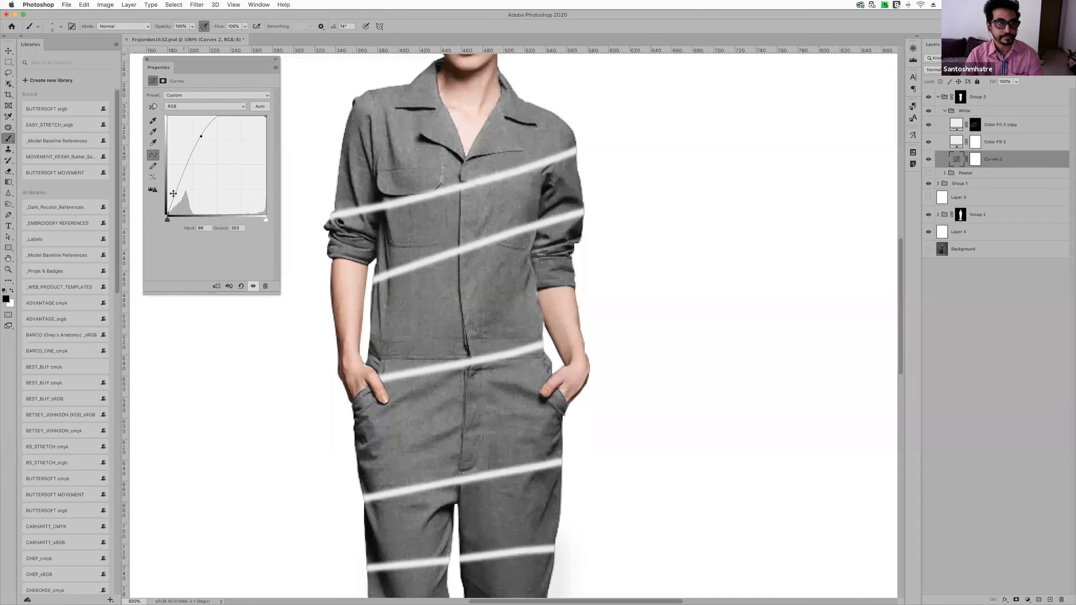
pyautogui.moveTo(169, 215); pyautogui.dragTo(168, 178)
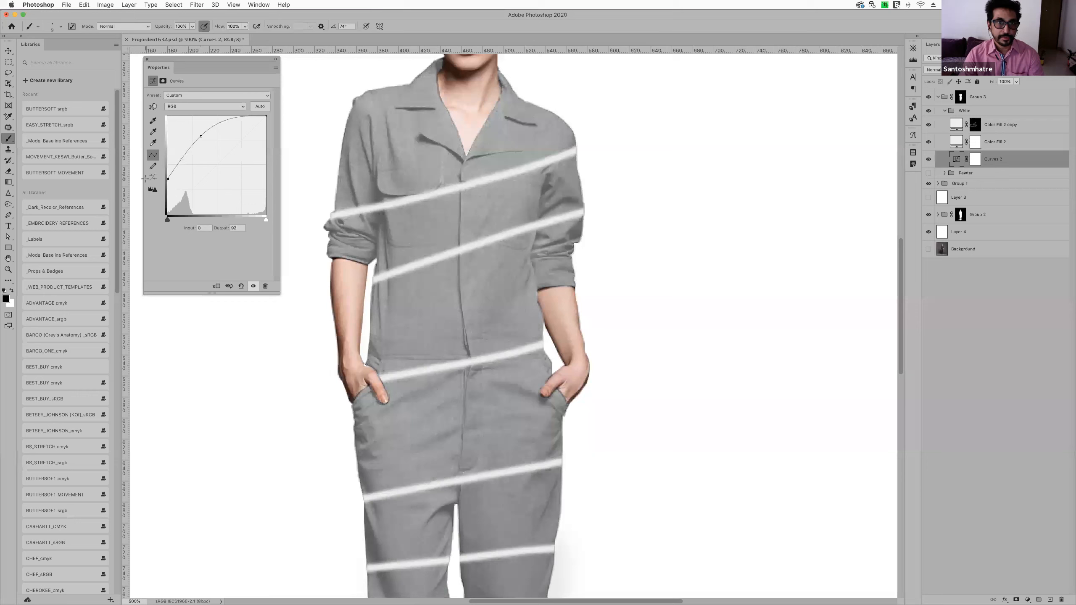
pyautogui.moveTo(201, 136); pyautogui.dragTo(192, 128)
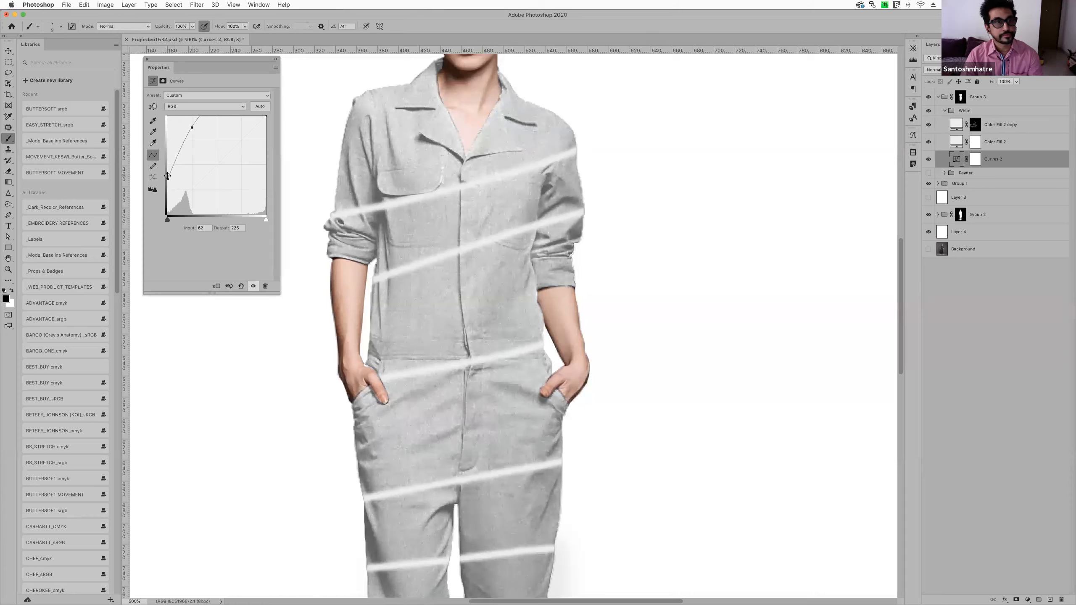
pyautogui.moveTo(168, 180); pyautogui.dragTo(189, 128)
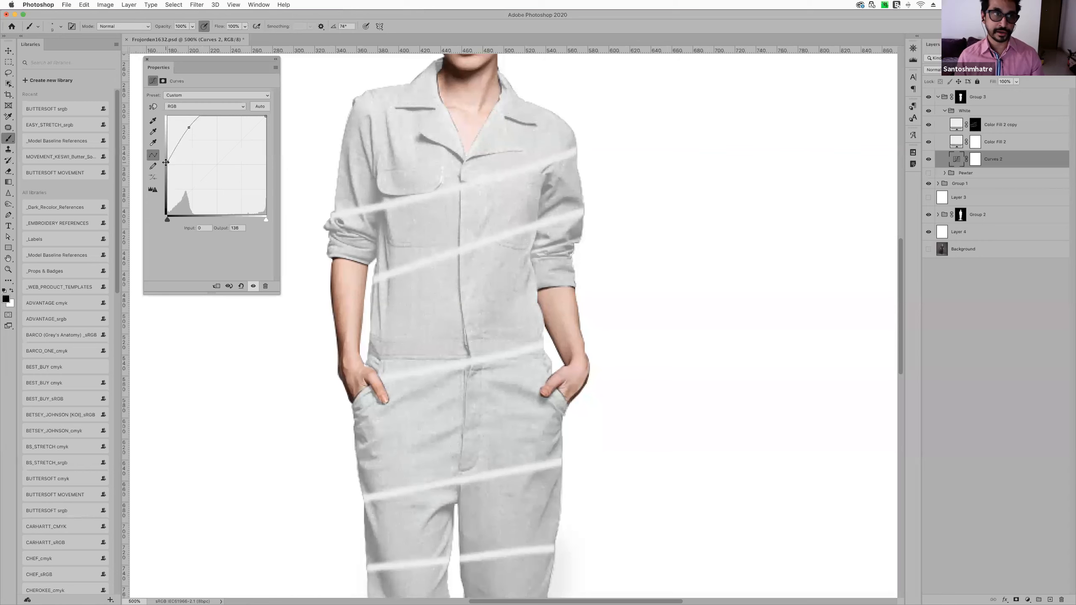
pyautogui.moveTo(187, 128); pyautogui.dragTo(187, 126)
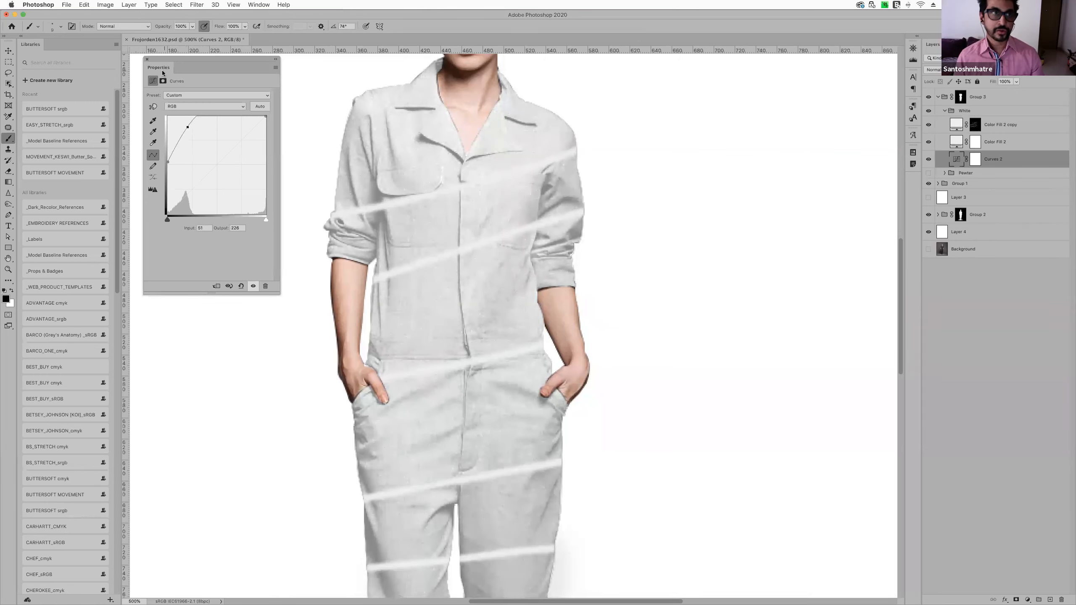
pyautogui.click(147, 59)
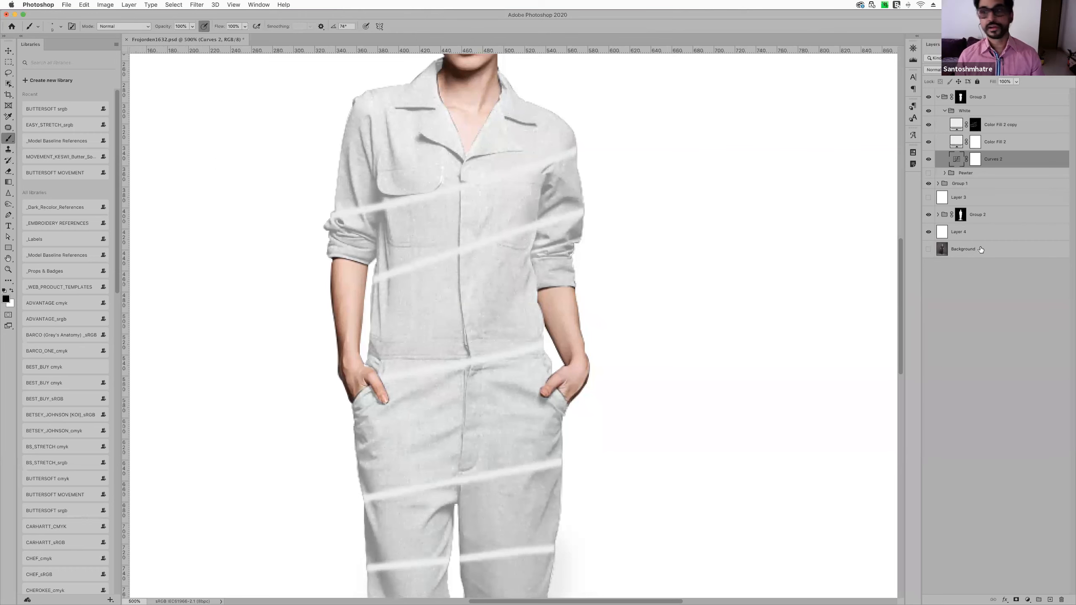
# Add another Curves layer above Curves 2 and lift its midtone point to input 117, output 134, comparing with the reference strokes
pyautogui.click(929, 125)
pyautogui.click(1027, 599)
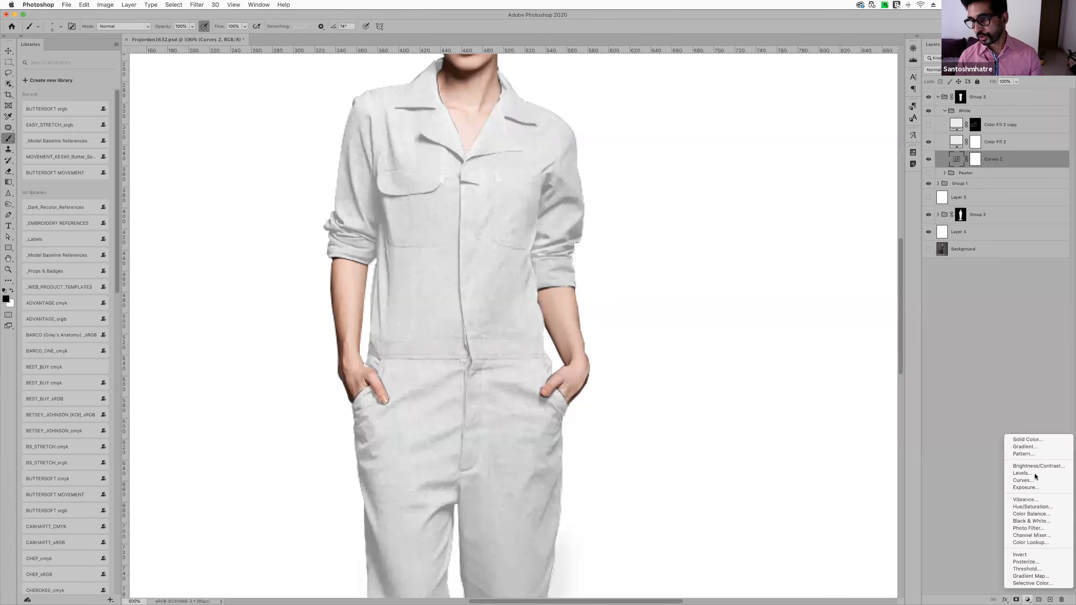
pyautogui.click(1023, 480)
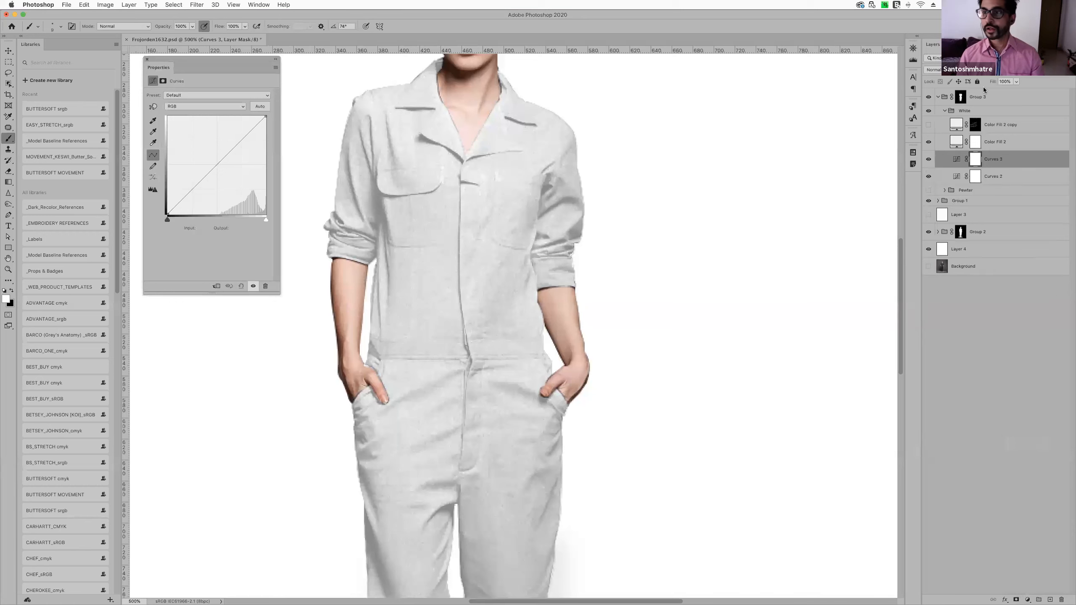
pyautogui.click(928, 124)
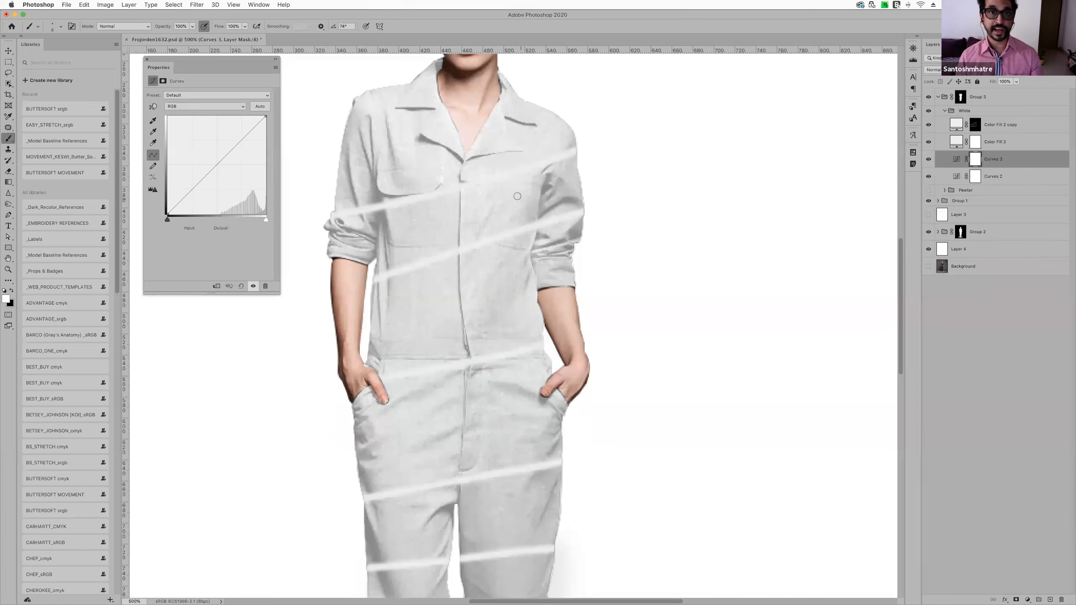
pyautogui.moveTo(216, 166); pyautogui.dragTo(213, 162)
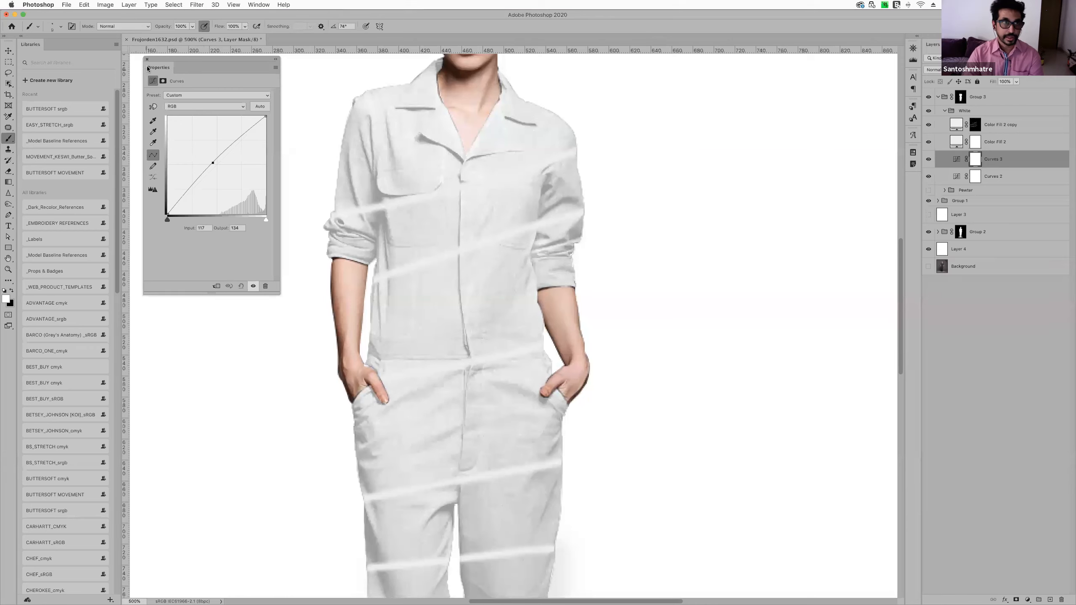
pyautogui.click(147, 59)
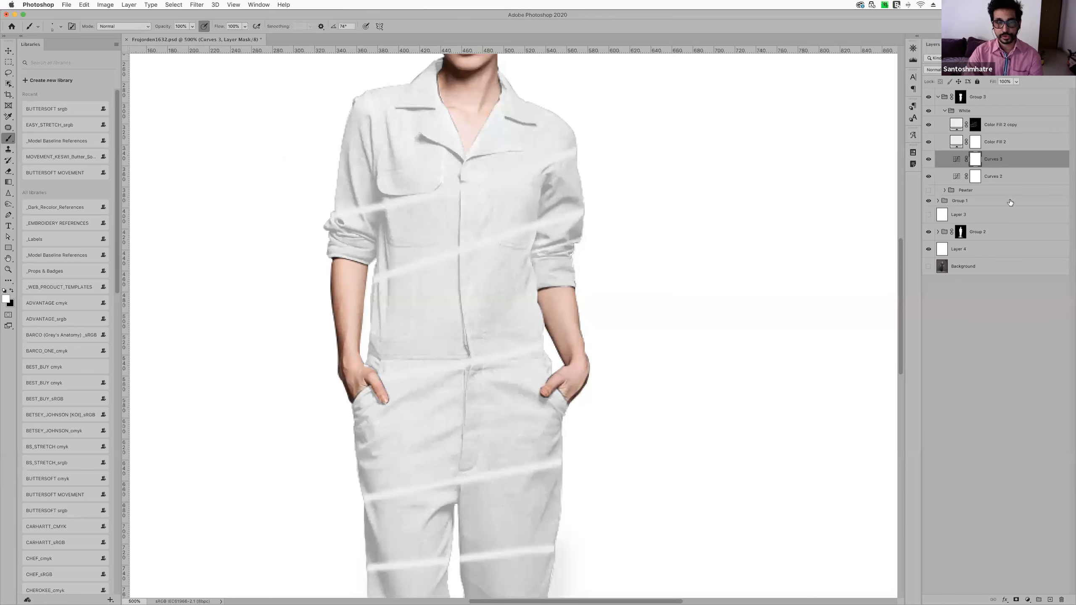
# Hide the reference strokes in Color Fill 2 copy, then collapse and hide the White group
pyautogui.click(931, 124)
pyautogui.click(946, 111)
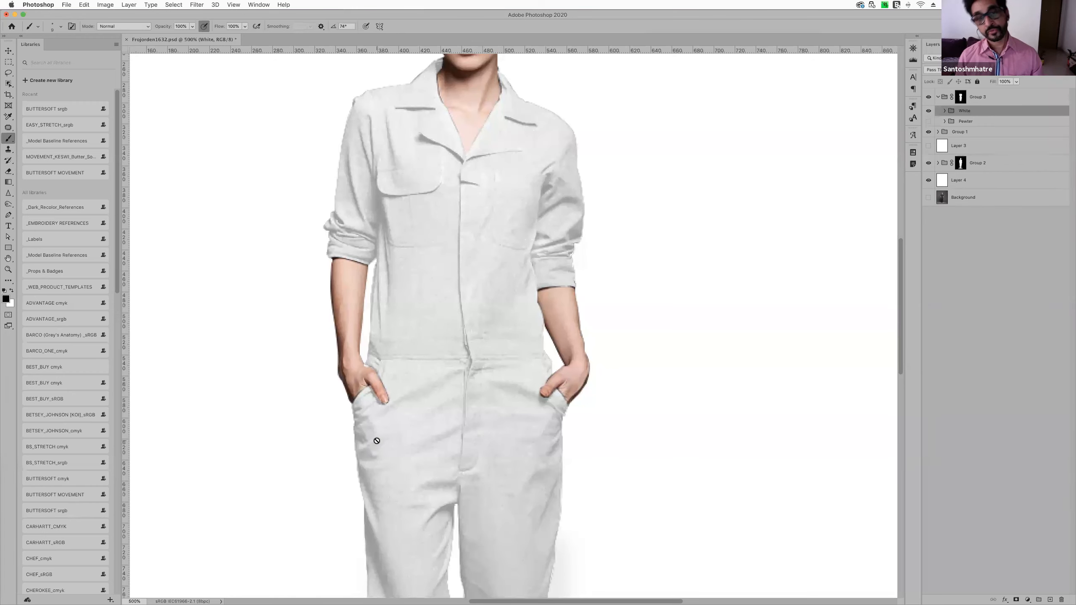
pyautogui.scroll(2, 497, 384)
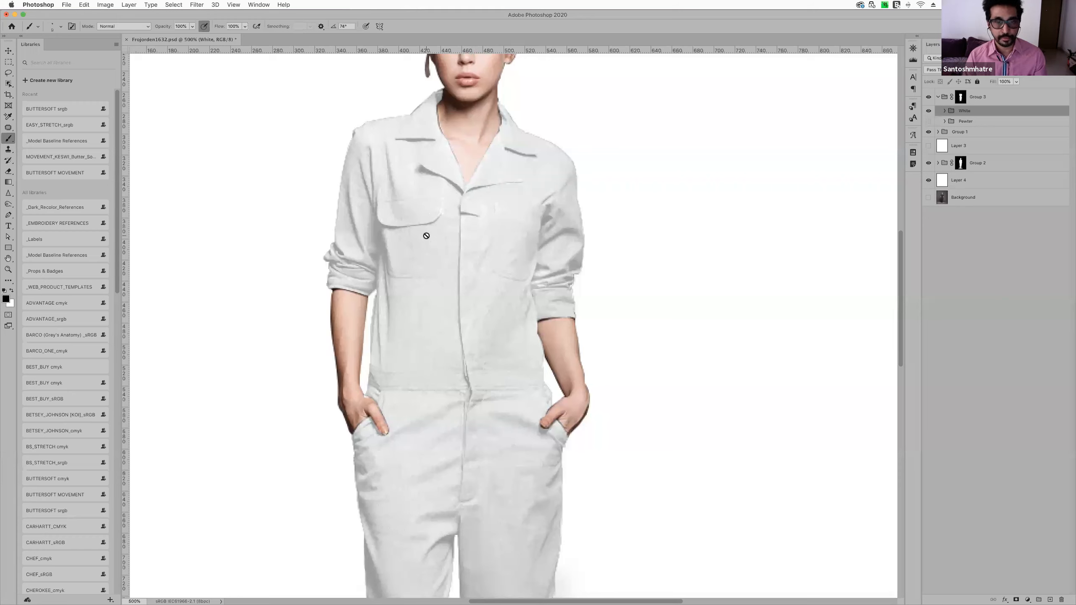
pyautogui.click(928, 111)
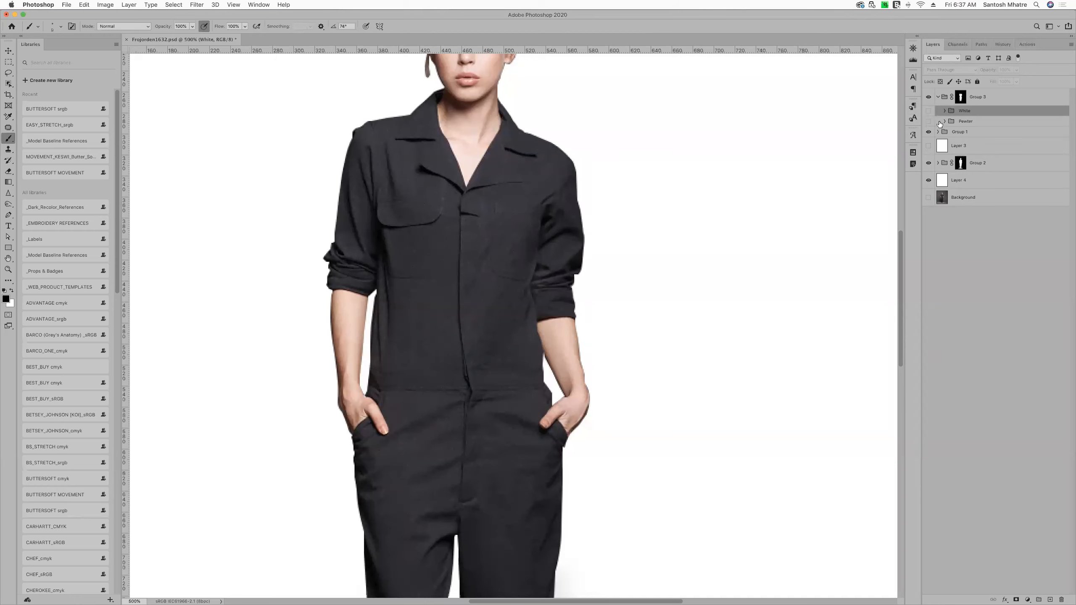
# Switch to Finder and open 2.psd from the Seamedit folder in Photoshop
pyautogui.moveTo(15, 599)
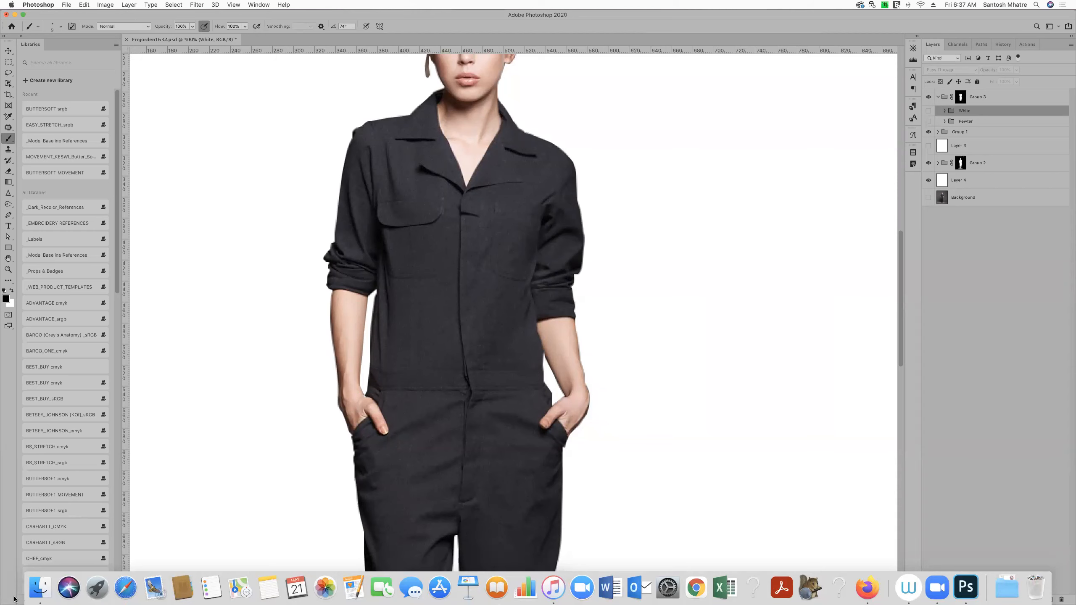
pyautogui.click(40, 588)
pyautogui.moveTo(647, 400); pyautogui.dragTo(320, 251)
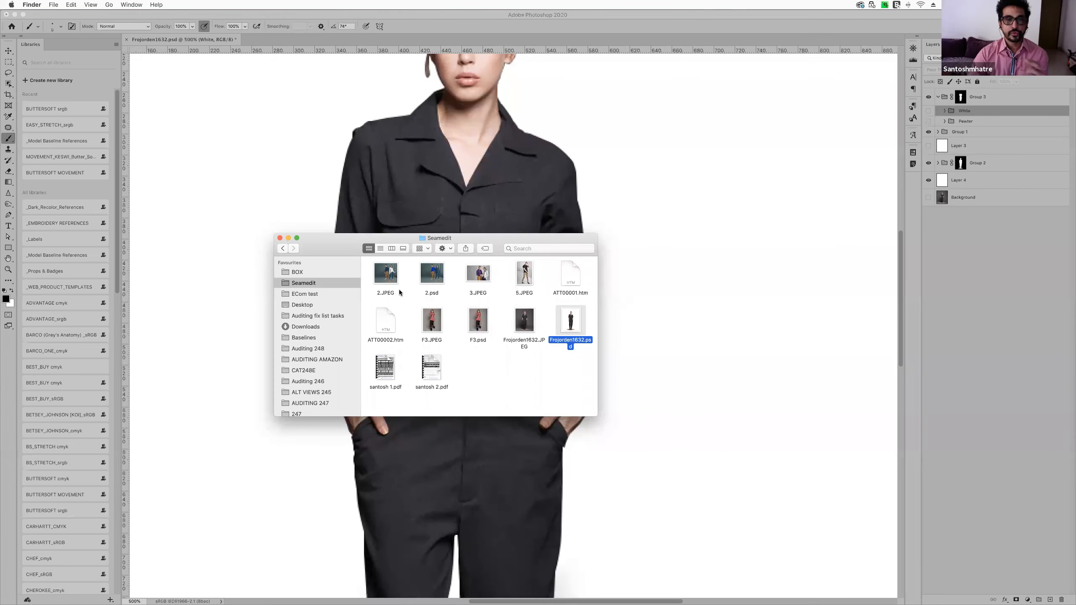
pyautogui.doubleClick(432, 273)
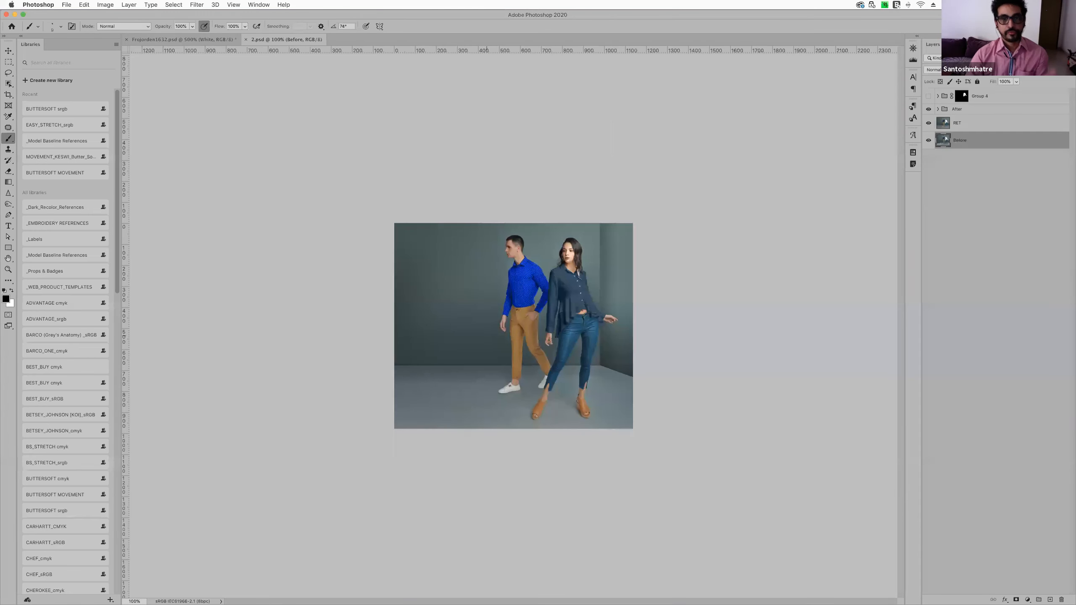
# Hide the RET layer and the After group so that only the Before layer of 2.psd is shown
pyautogui.press('super+plus')
pyautogui.press('super+plus')
pyautogui.press('super+plus')
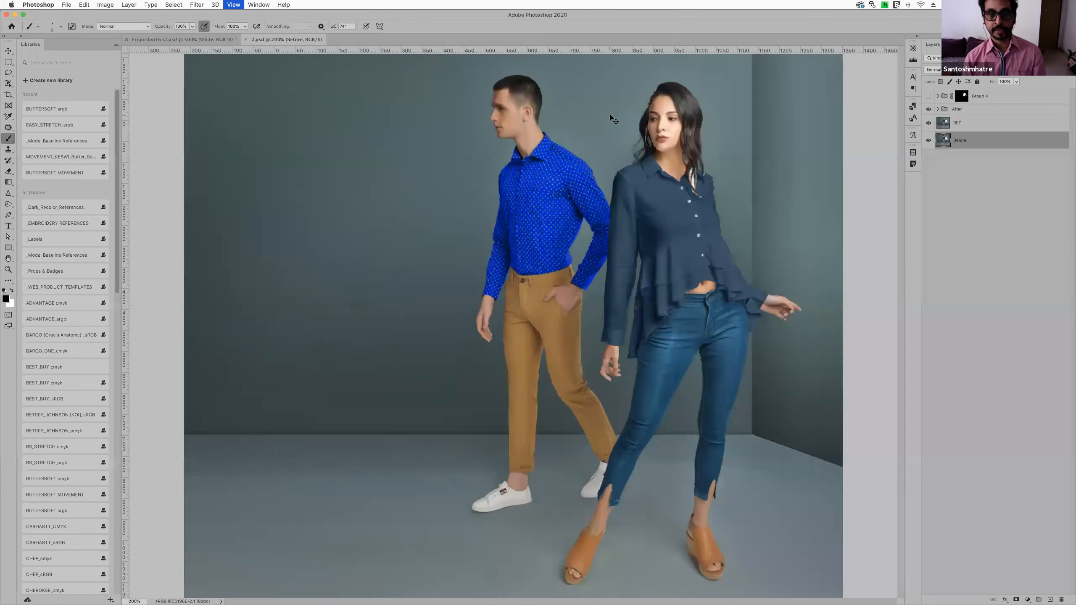
pyautogui.scroll(3, 823, 112)
pyautogui.press('super+plus')
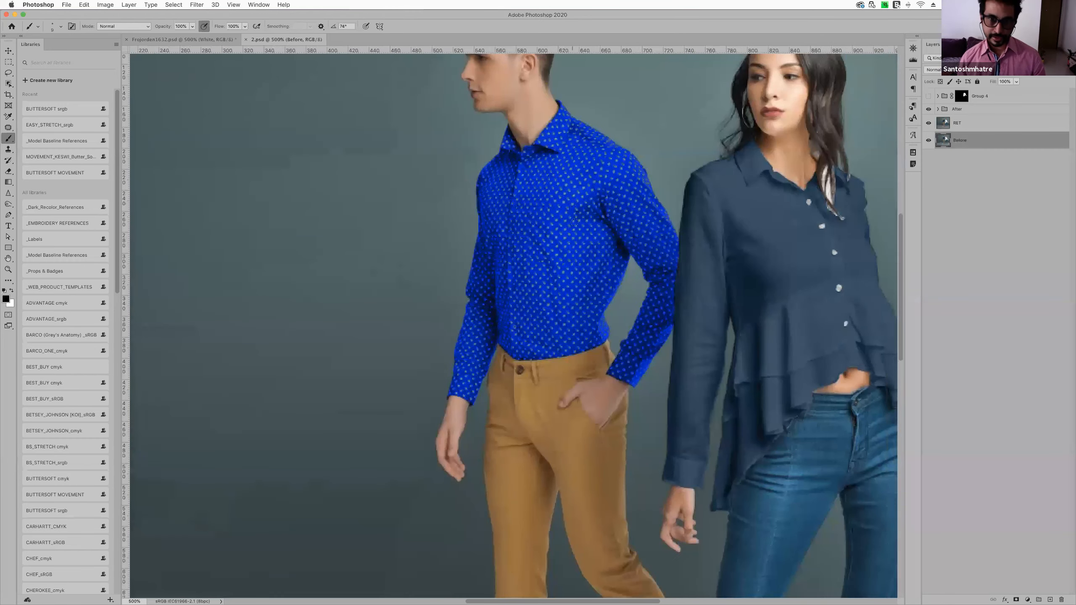
pyautogui.hscroll(5, 587, 197)
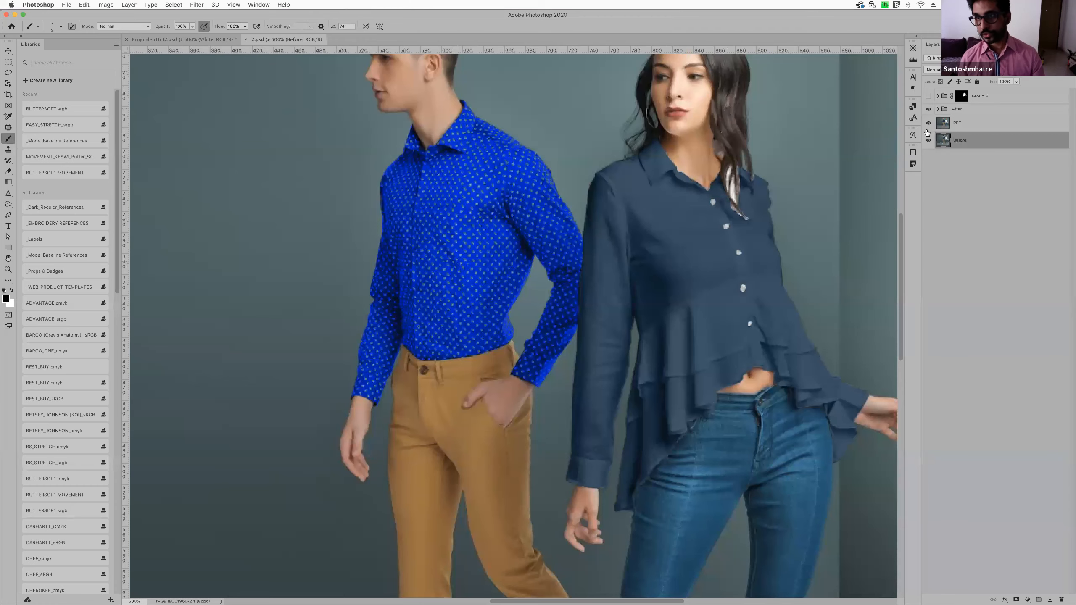
pyautogui.click(929, 122)
pyautogui.click(928, 109)
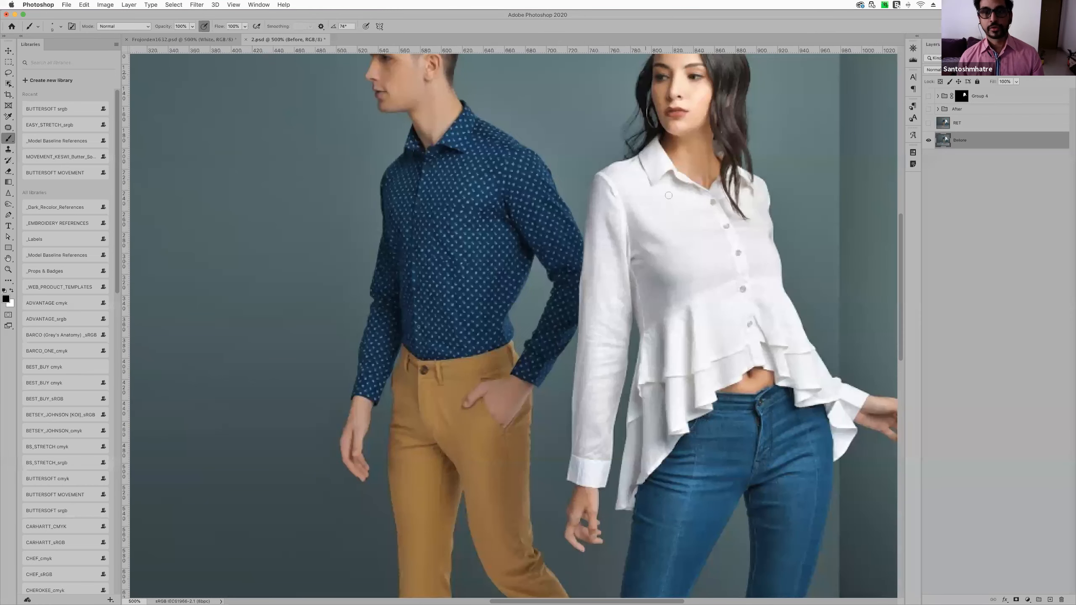
pyautogui.hscroll(4, 668, 196)
pyautogui.scroll(3, 593, 254)
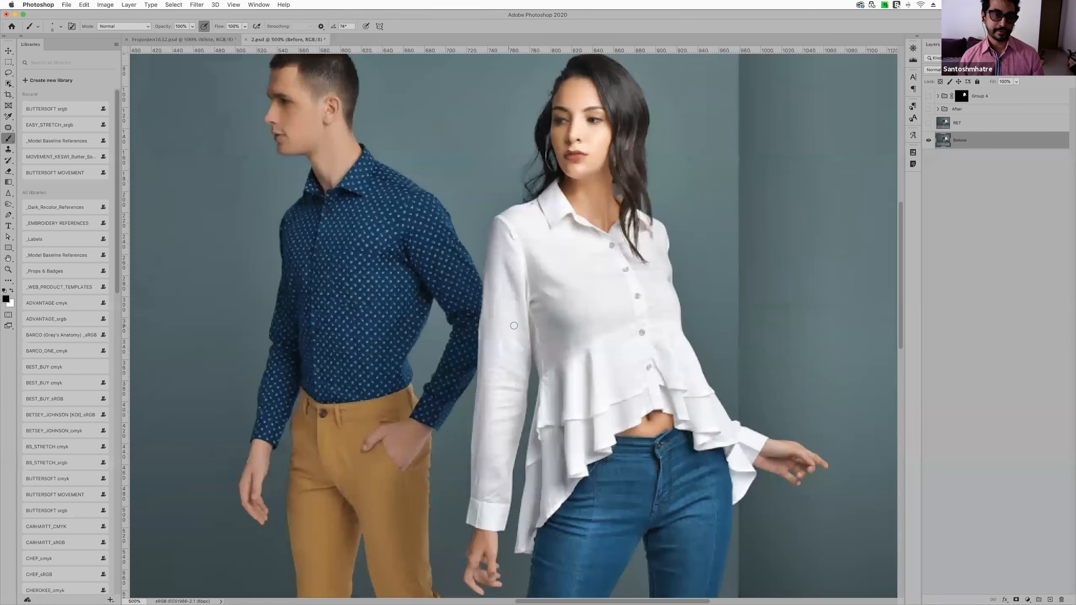
pyautogui.hscroll(2, 514, 325)
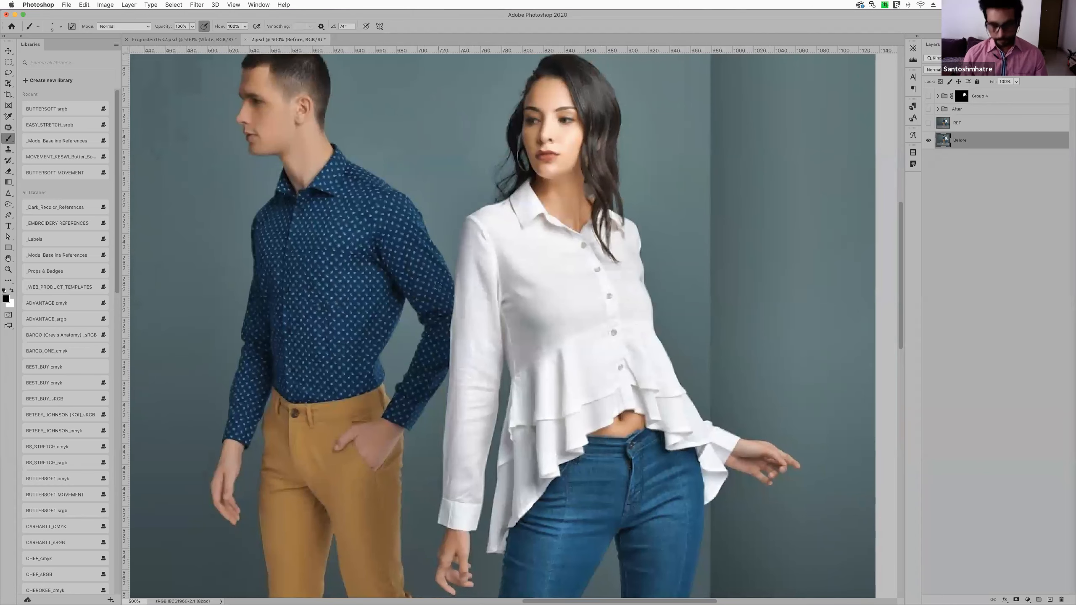
pyautogui.scroll(5, 439, 289)
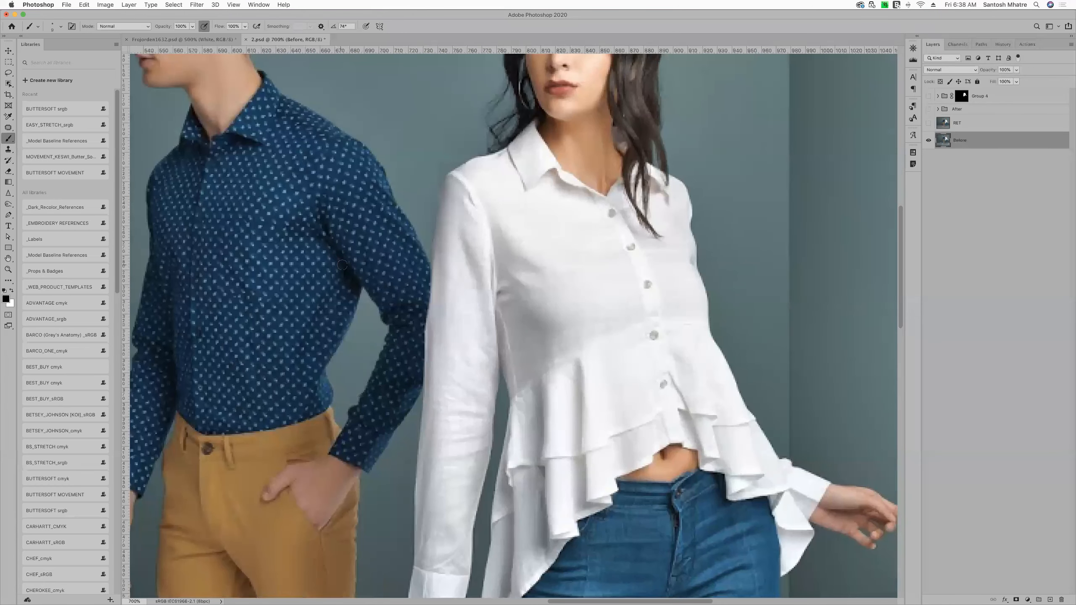
pyautogui.hscroll(-5, 479, 232)
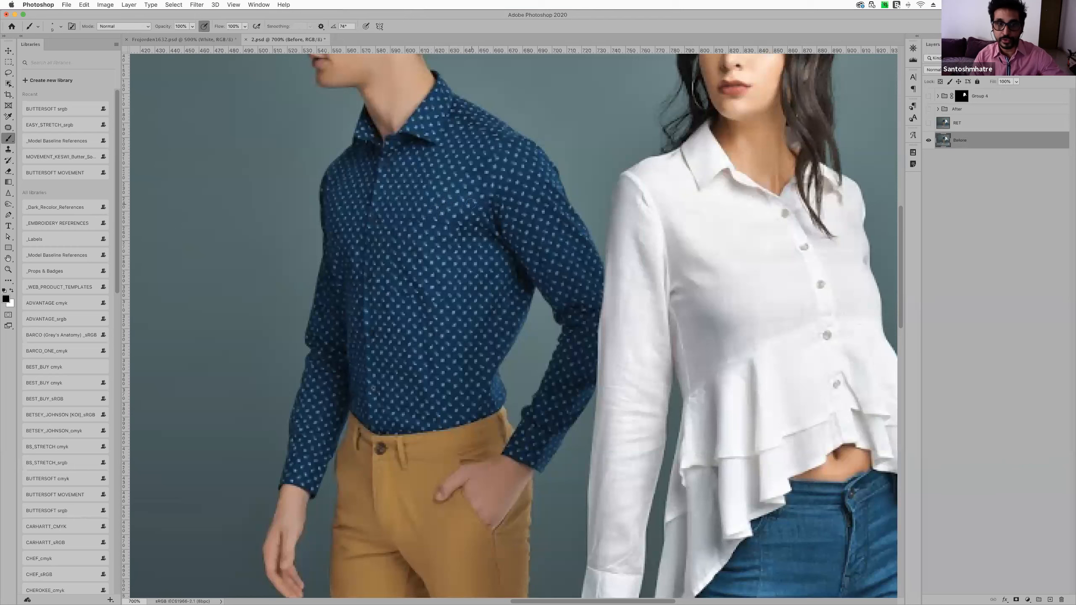
pyautogui.click(1028, 600)
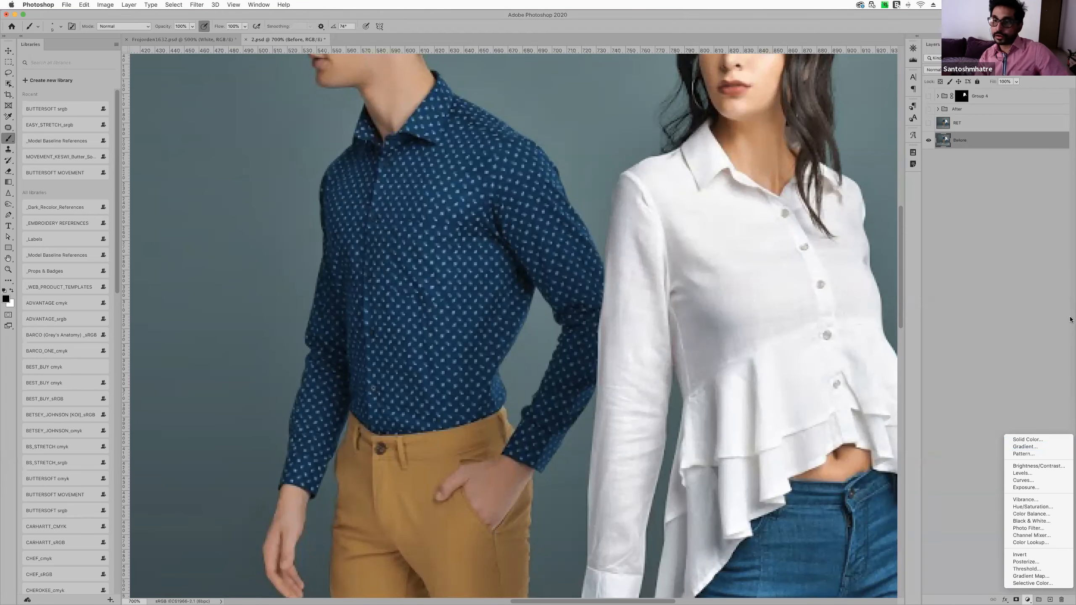
pyautogui.click(1013, 112)
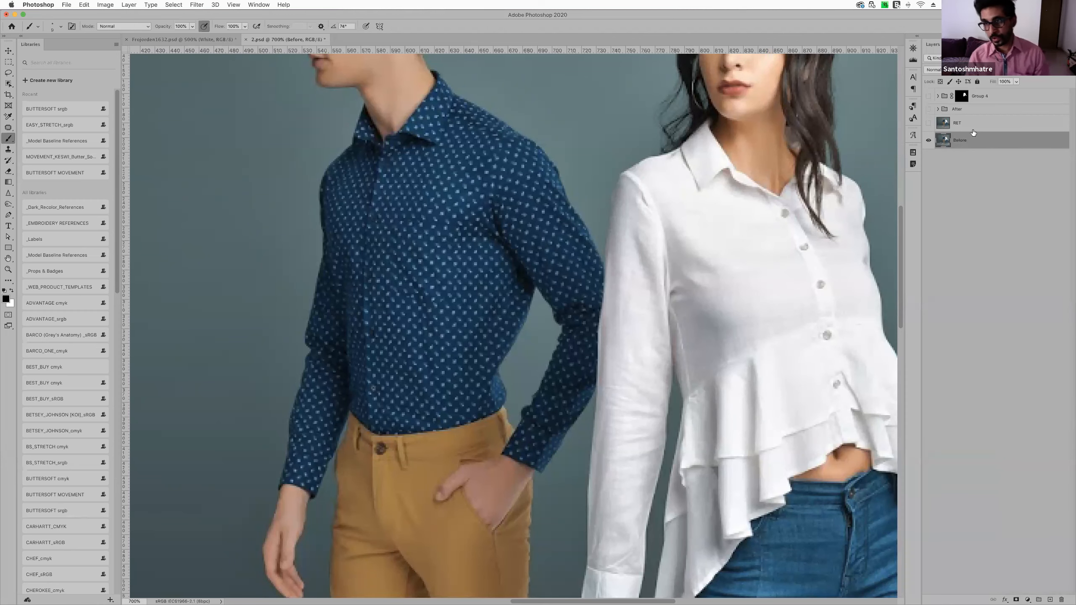
# Show and select the RET layer, then show and expand the After group with no selection left active
pyautogui.click(929, 123)
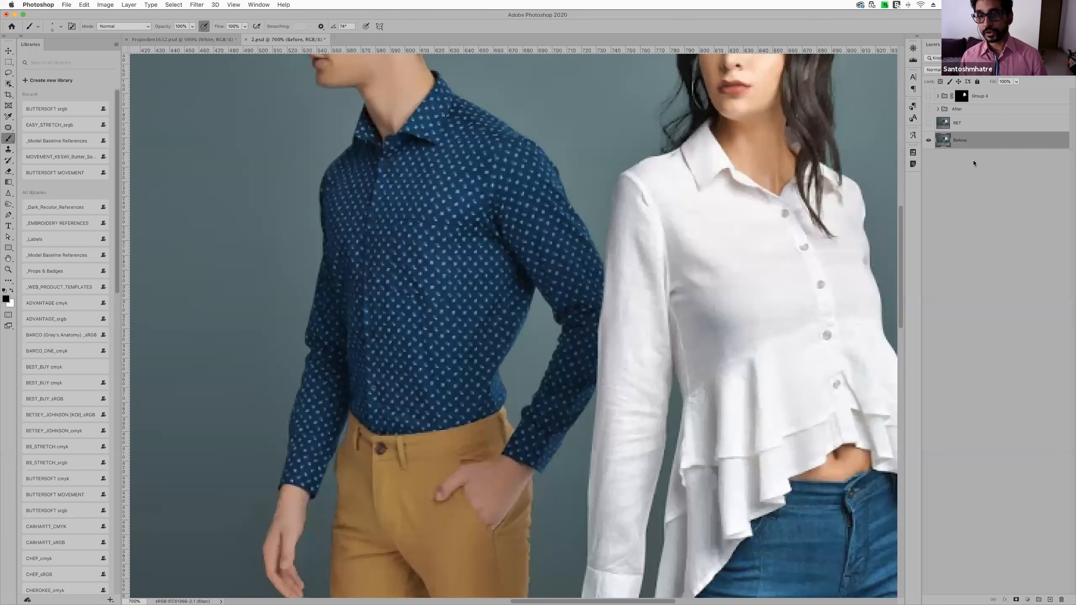
pyautogui.click(975, 123)
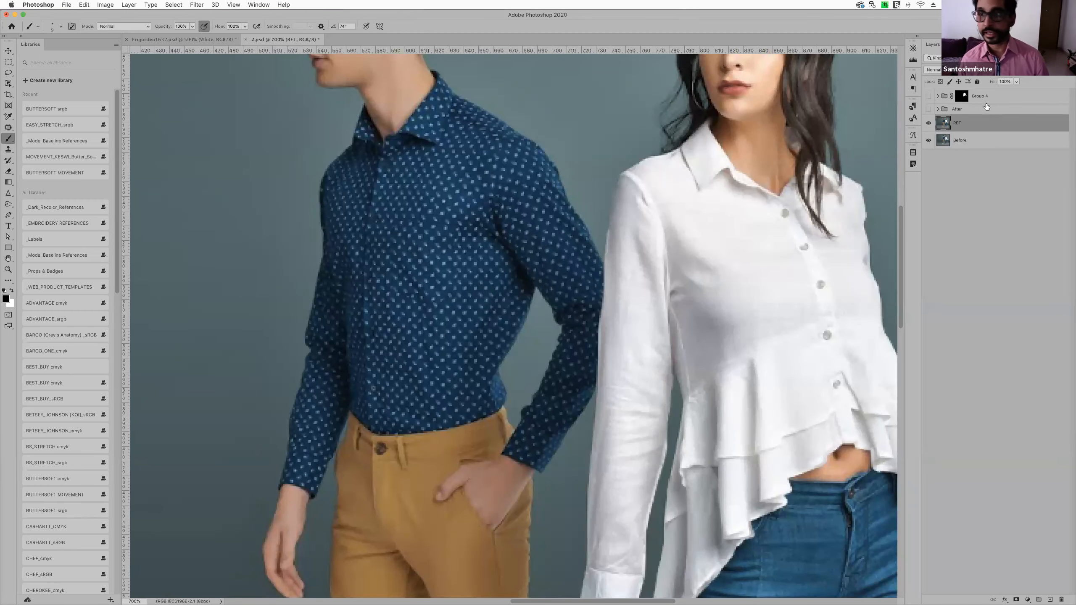
pyautogui.keyDown('super'); pyautogui.click(963, 97); pyautogui.keyUp('super')
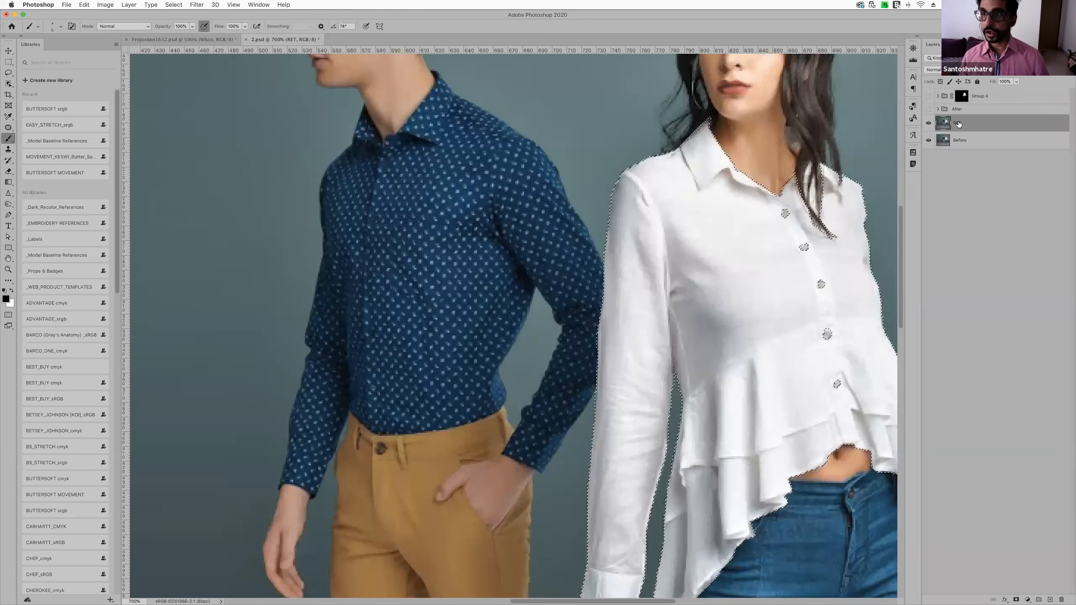
pyautogui.click(929, 109)
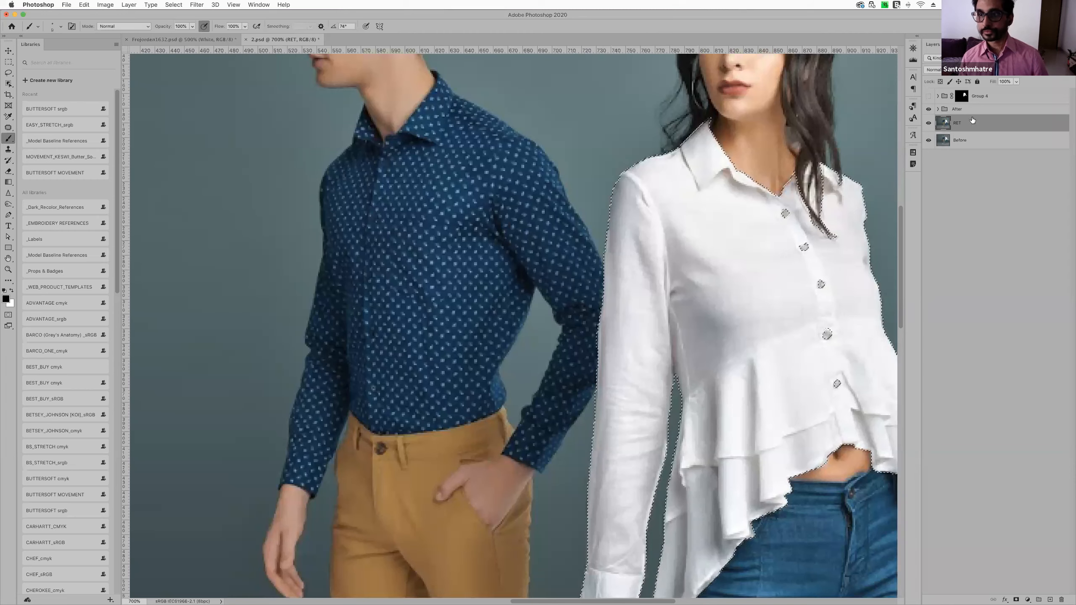
pyautogui.click(937, 109)
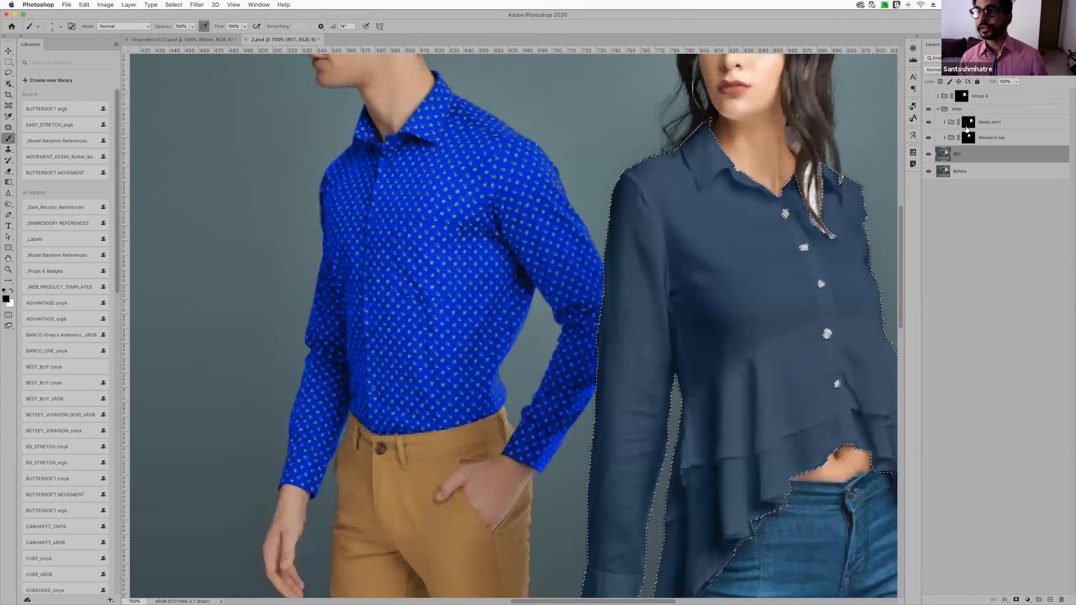
pyautogui.press('super+d')
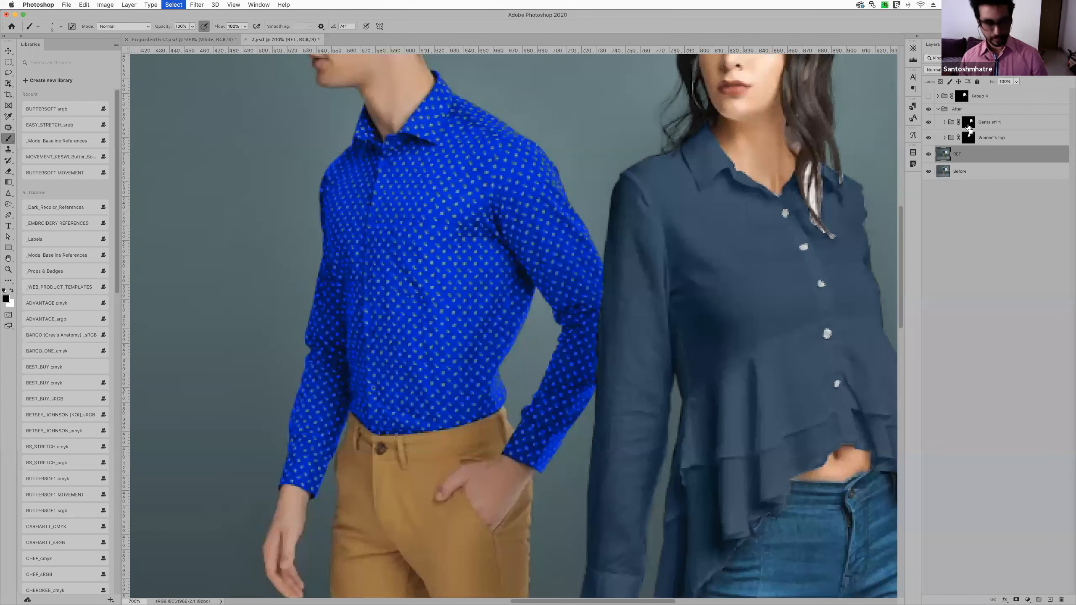
pyautogui.press('super+shift+d')
pyautogui.press('super+d')
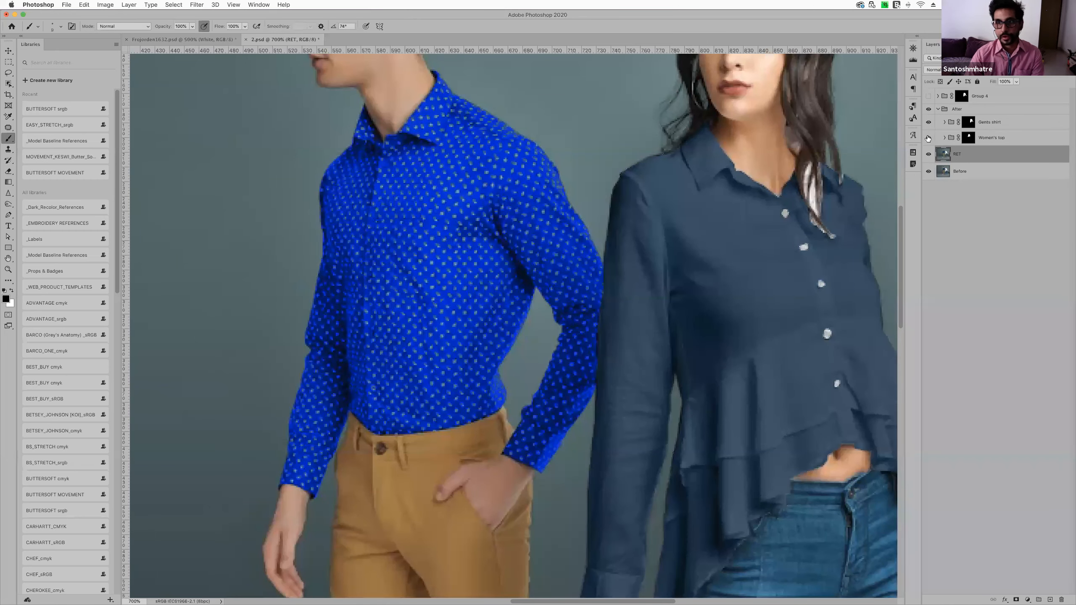
# Load the man's shirt mask as a selection, hide the Women's top group and check the saved alpha channels
pyautogui.keyDown('super'); pyautogui.click(968, 122); pyautogui.keyUp('super')
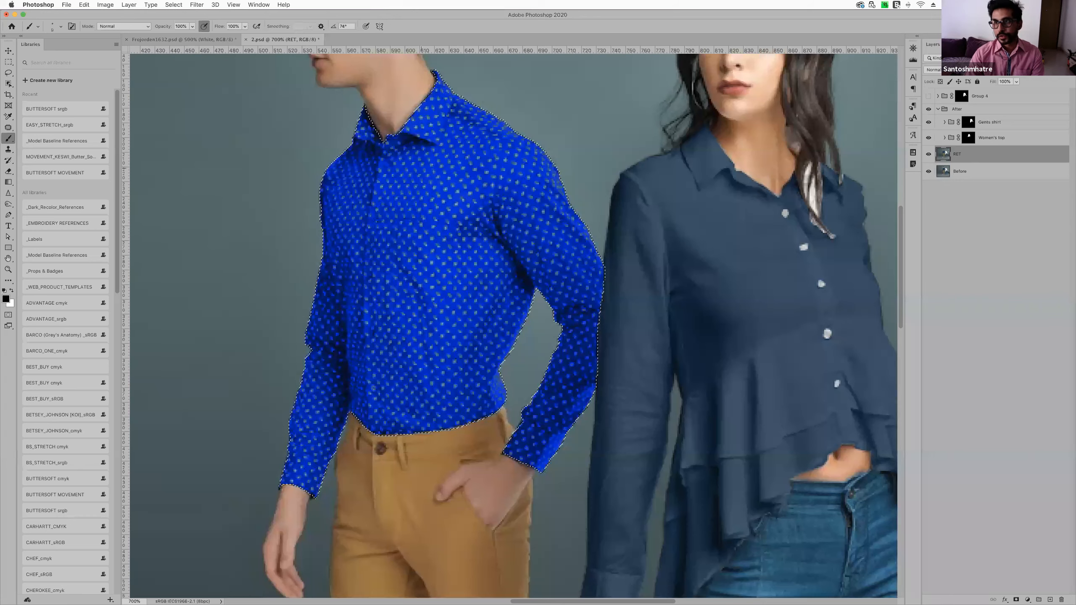
pyautogui.click(928, 138)
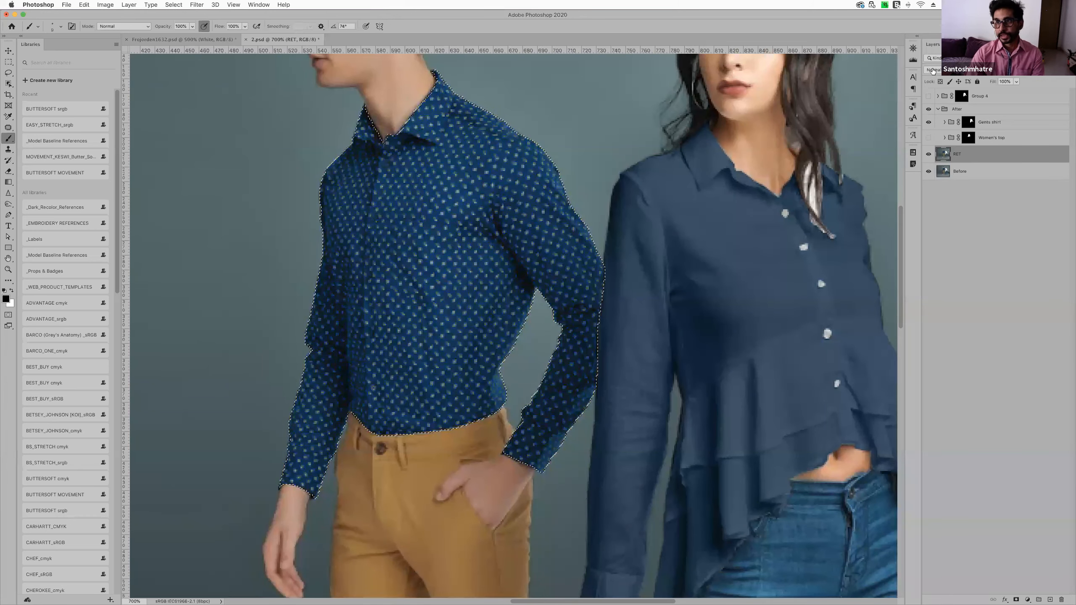
pyautogui.click(955, 44)
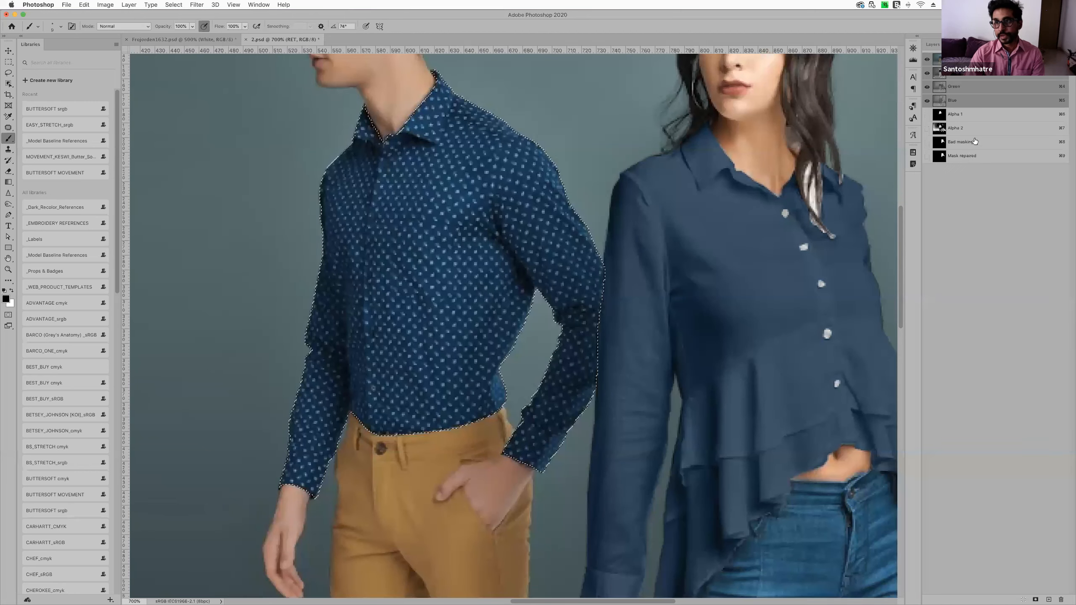
pyautogui.click(933, 44)
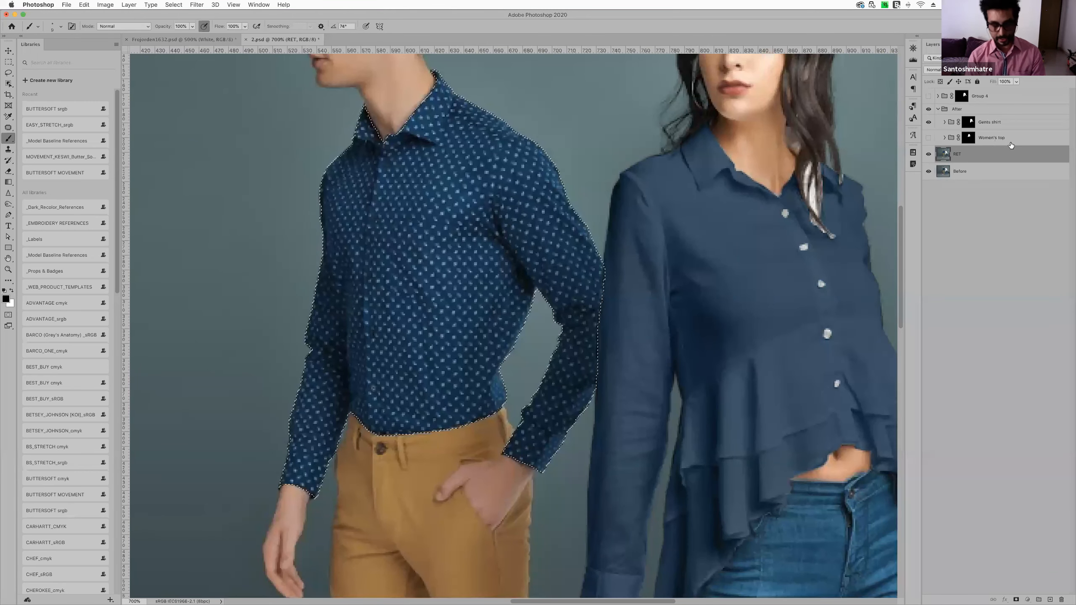
# Rename the Women's top group to Gents, make it visible and hide the Gents shirt group
pyautogui.click(969, 122)
pyautogui.press('x')
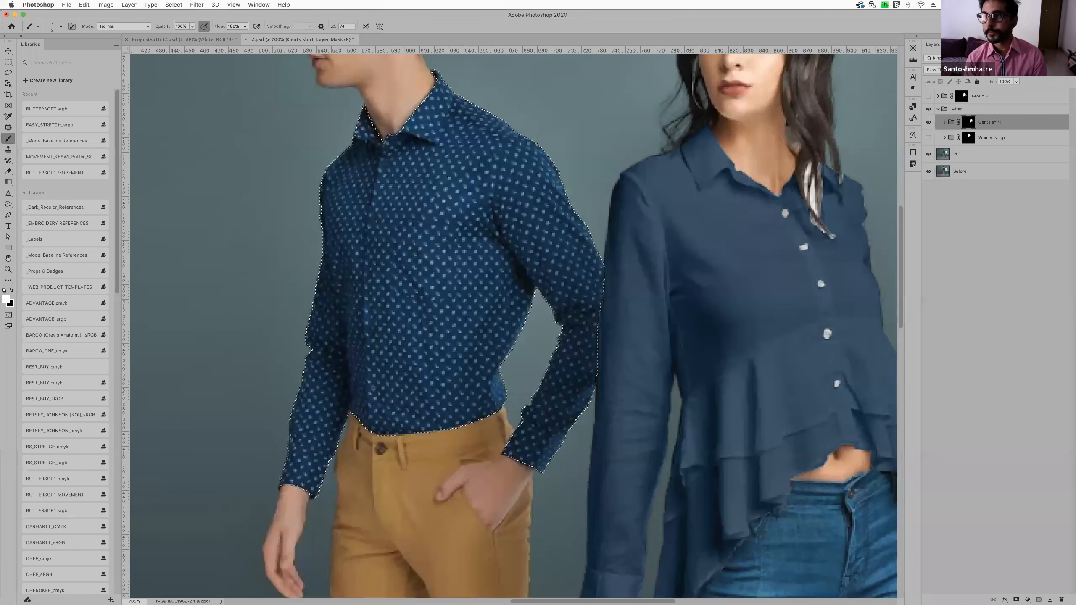
pyautogui.click(968, 138)
pyautogui.doubleClick(991, 138)
pyautogui.write('Gents')
pyautogui.press('Return')
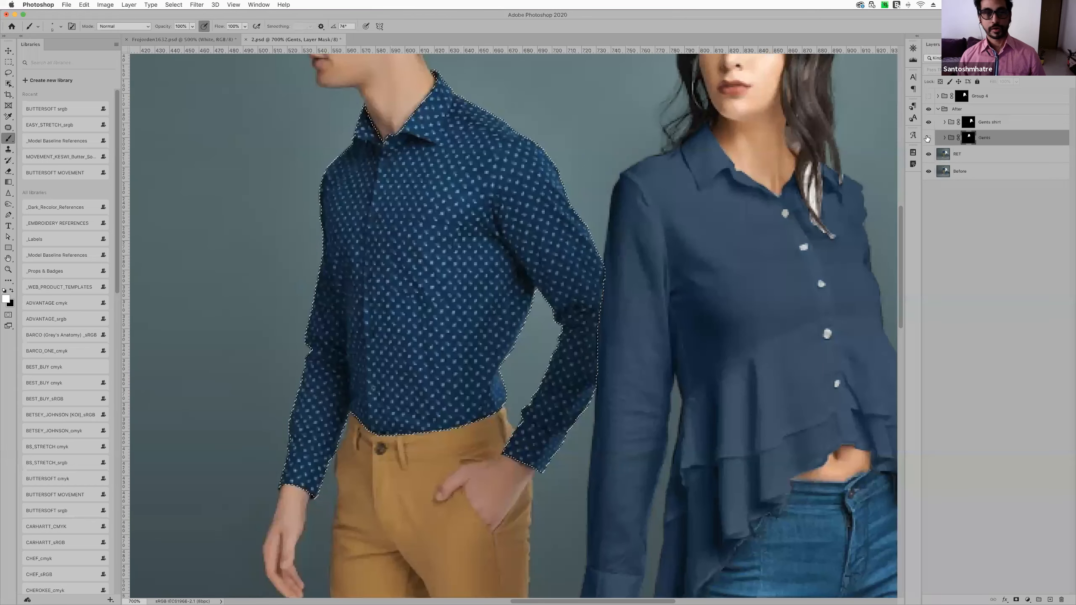
pyautogui.click(928, 122)
pyautogui.click(928, 137)
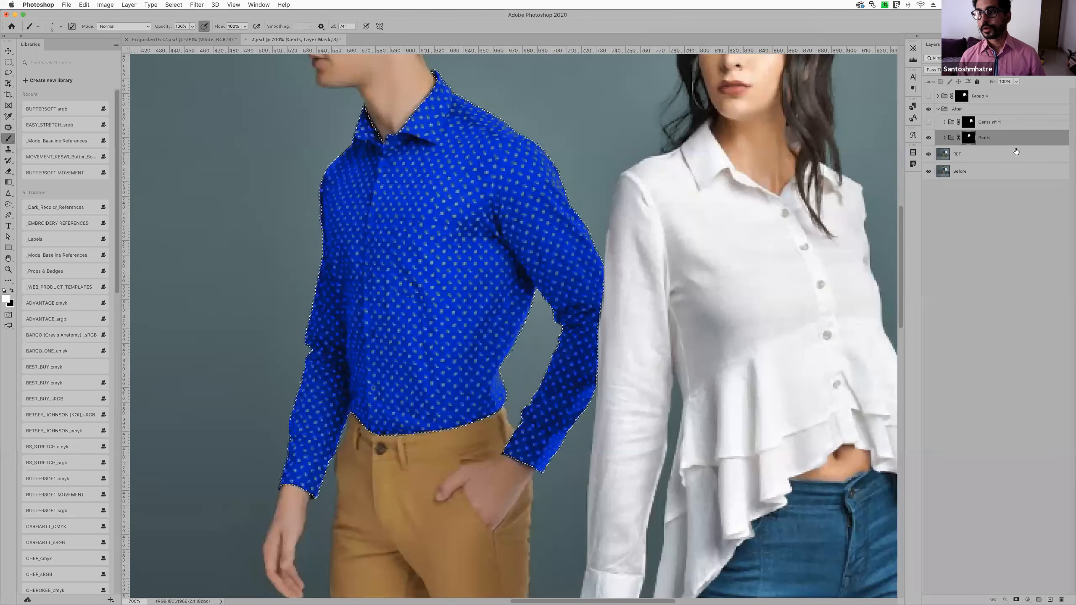
# Expand the Gents group, collapse and hide Group 2 inside it, and clear the shirt selection
pyautogui.click(944, 138)
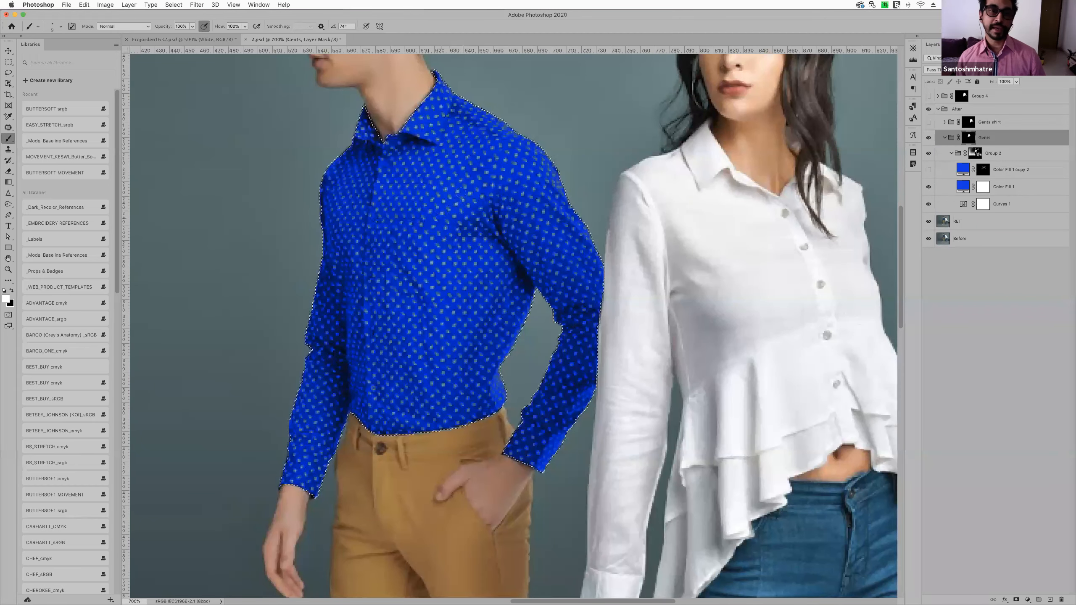
pyautogui.click(931, 159)
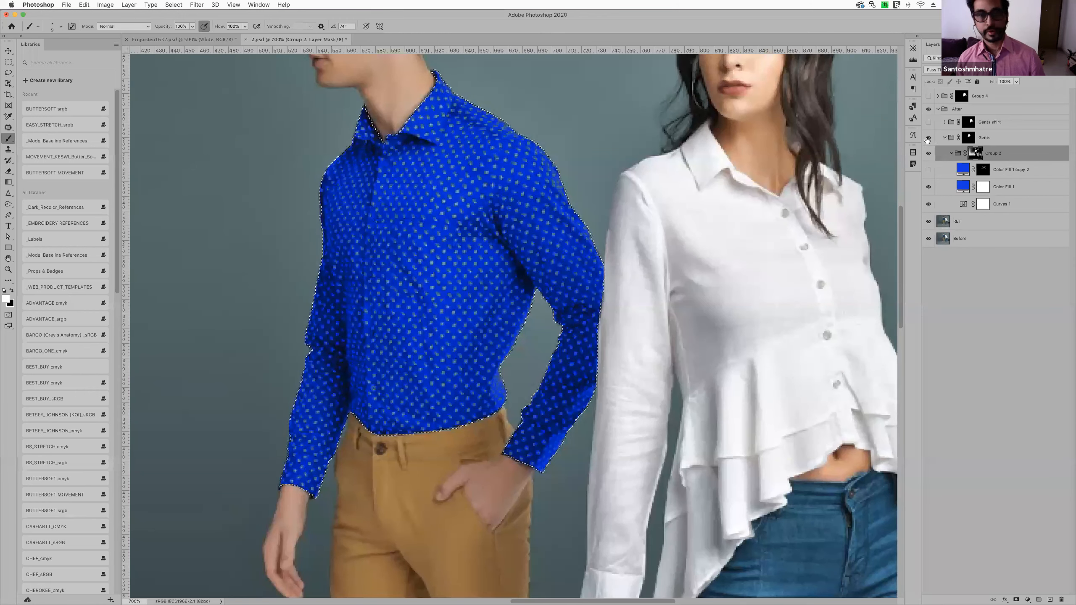
pyautogui.click(951, 153)
pyautogui.press('super+comma')
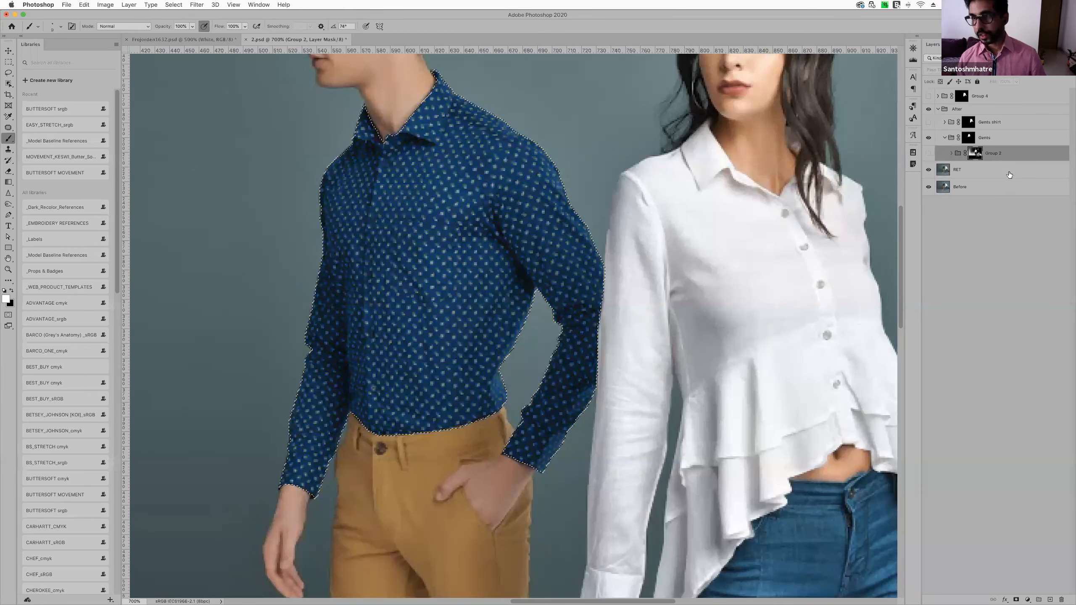
pyautogui.press('super+d')
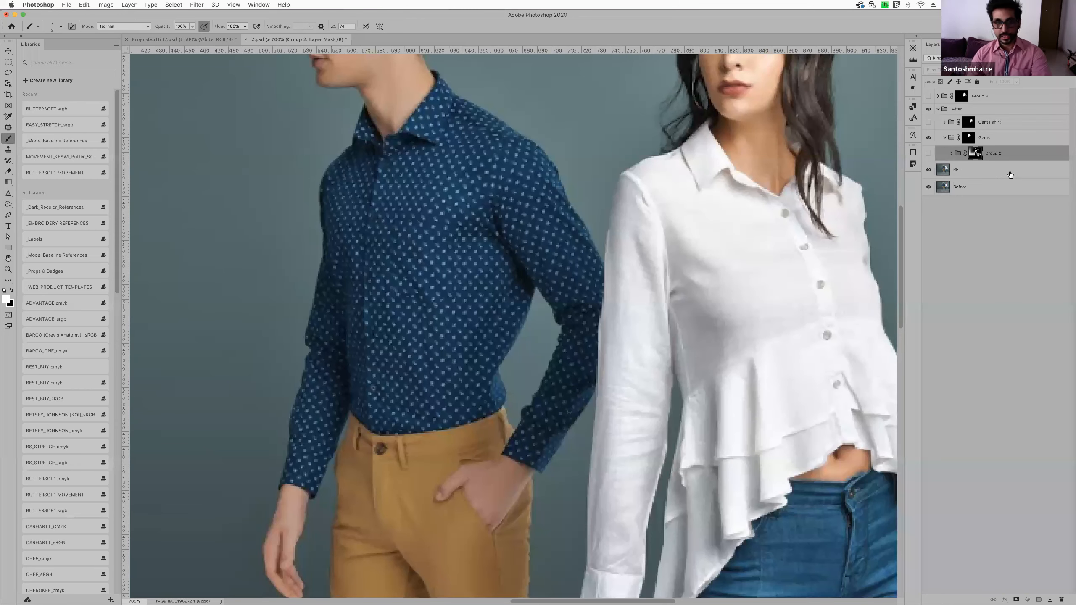
# Select the RET layer and start a Color Range selection on it
pyautogui.click(978, 173)
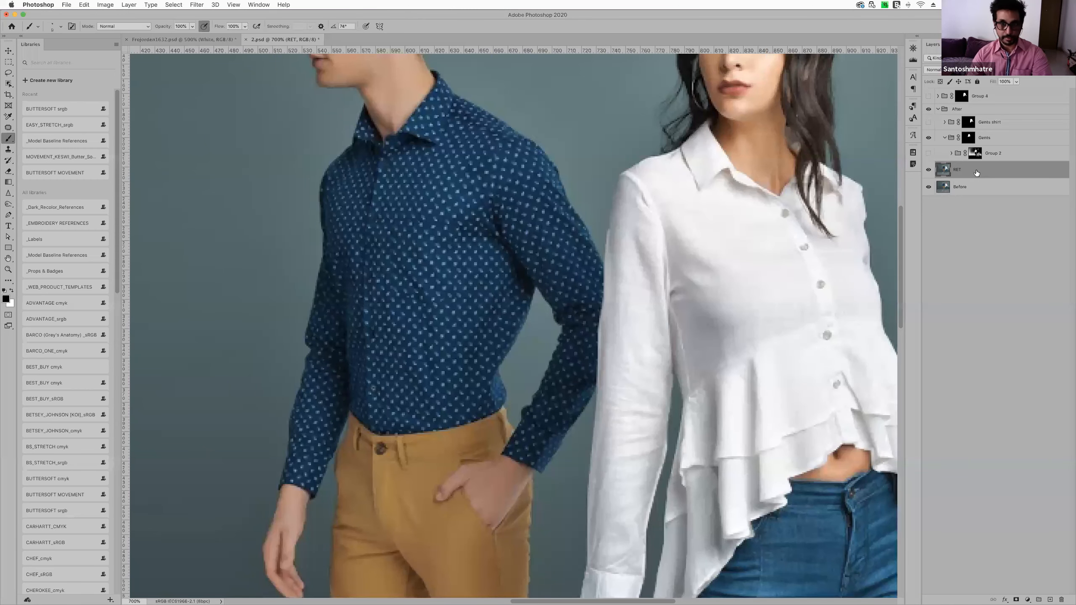
pyautogui.press('super+plus')
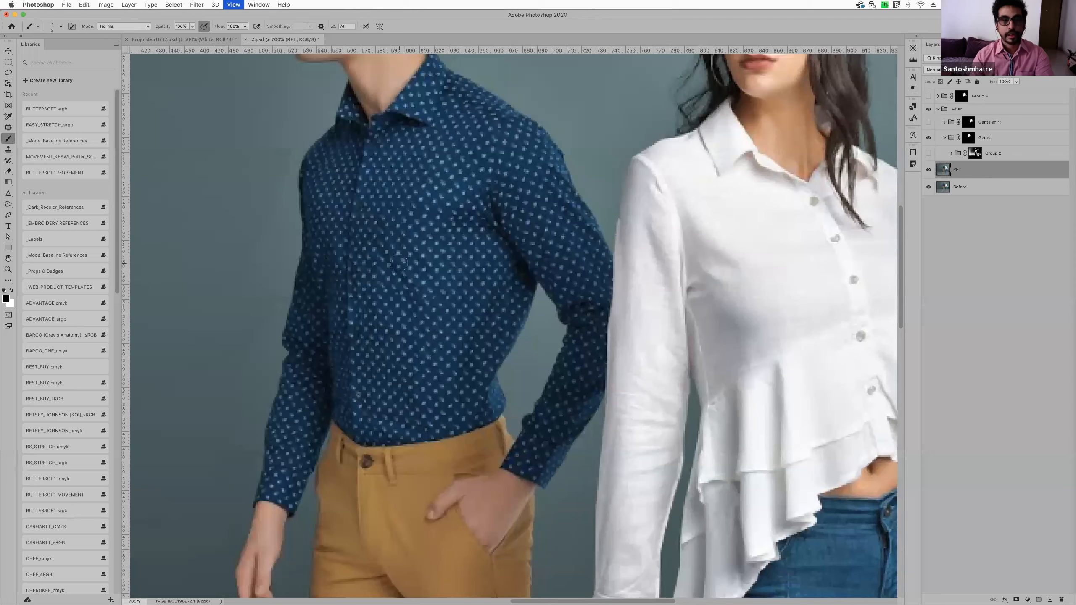
pyautogui.press('super+plus')
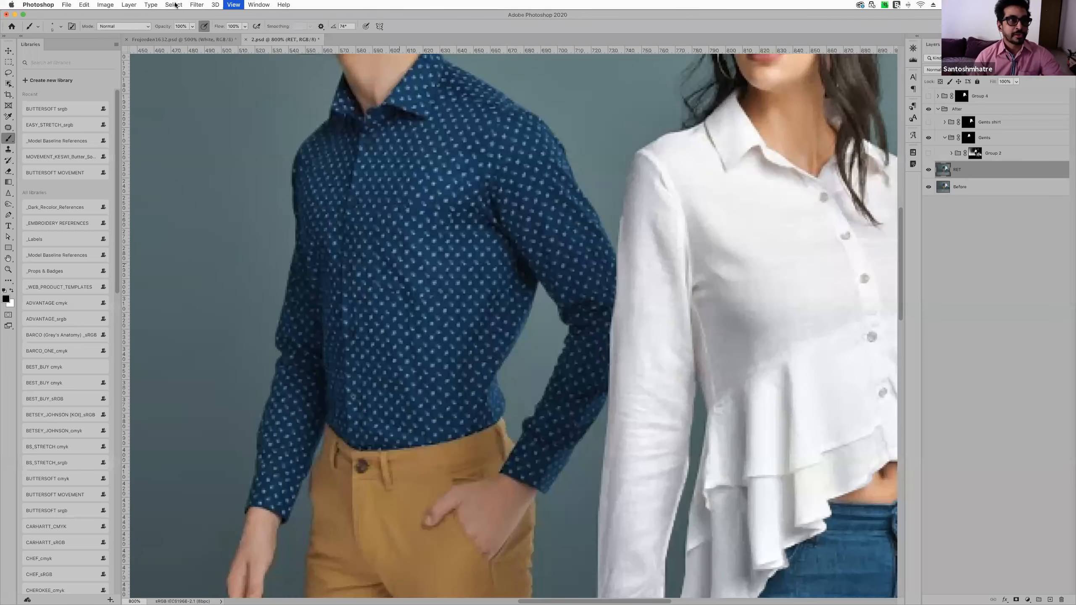
pyautogui.press('super+plus')
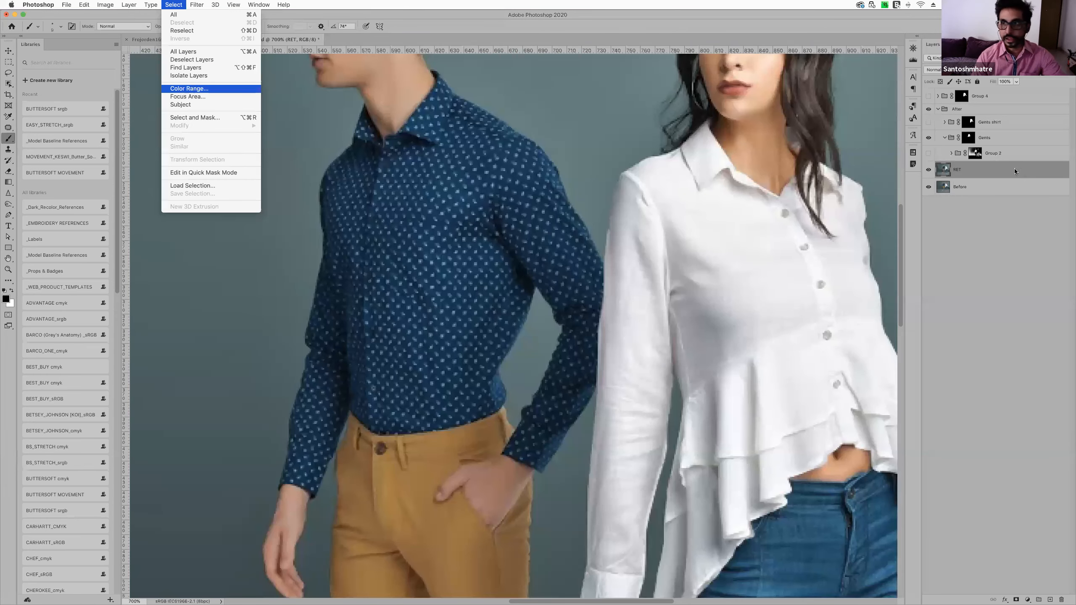
pyautogui.click(1015, 174)
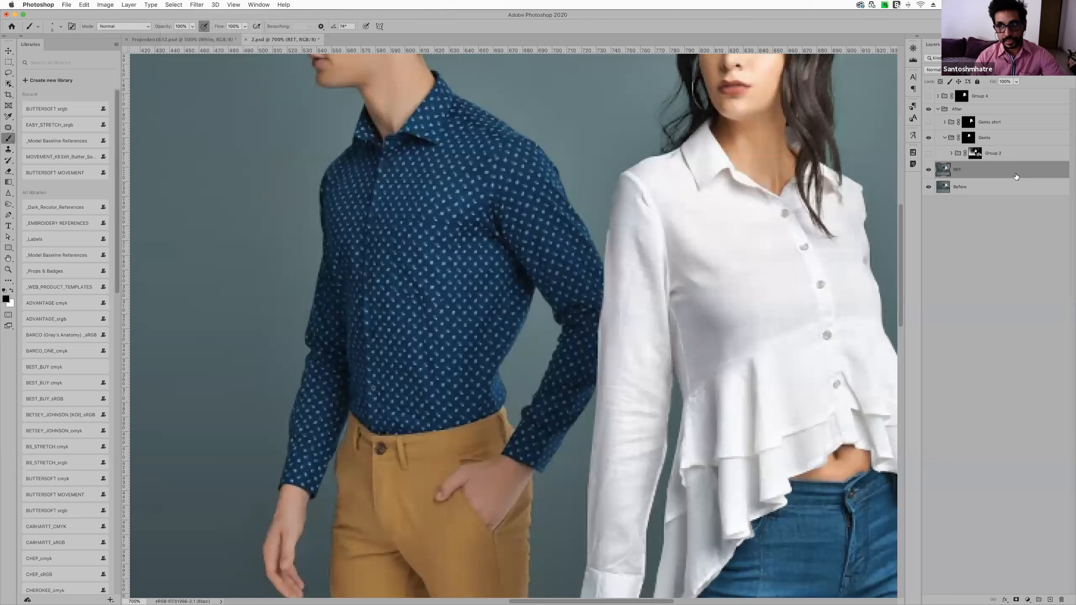
pyautogui.click(170, 5)
pyautogui.click(177, 4)
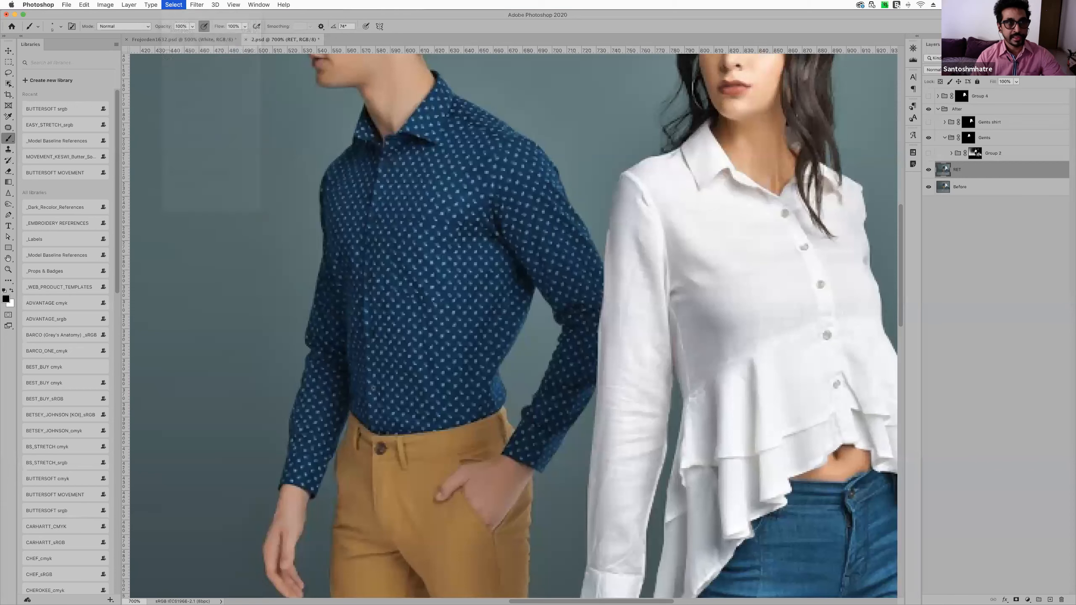
pyautogui.click(174, 4)
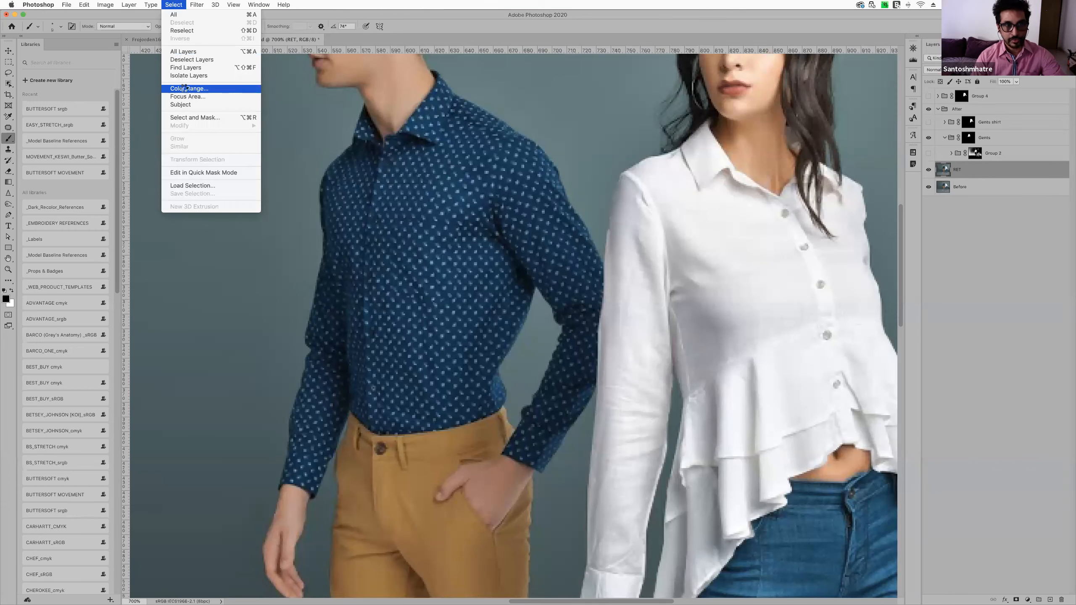
# Make a Color Range selection from the RET layer by sampling the dark navy fabric of the man's shirt
pyautogui.click(185, 88)
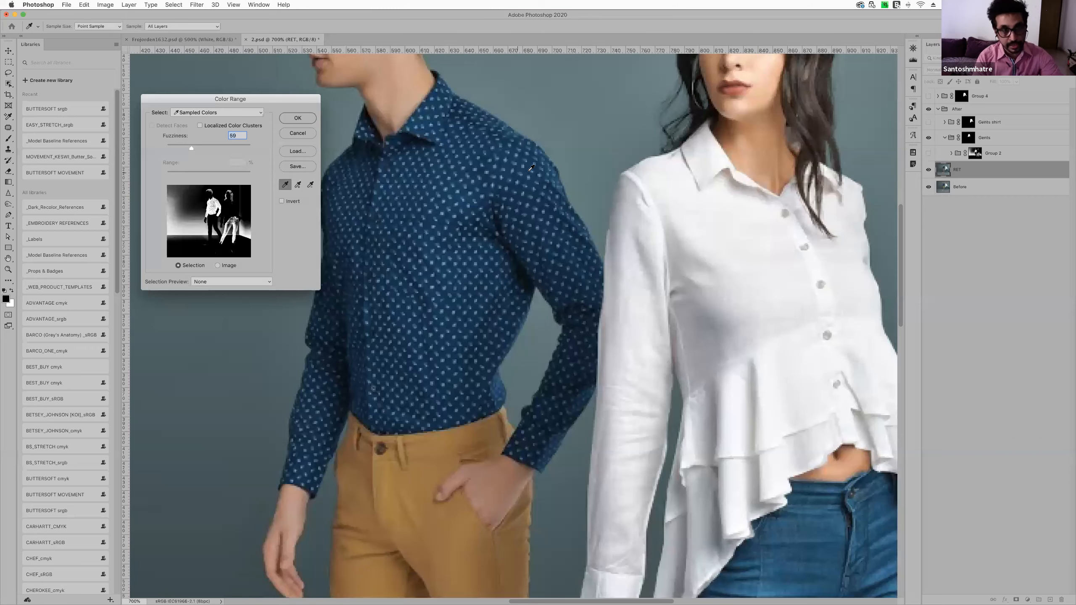
pyautogui.press('super+plus')
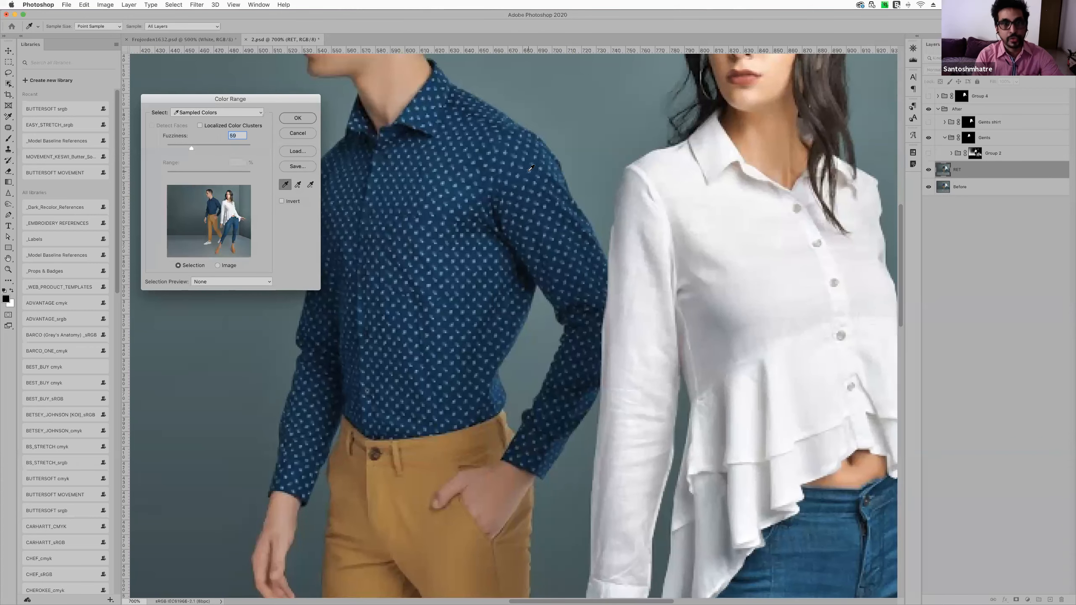
pyautogui.press('super+plus')
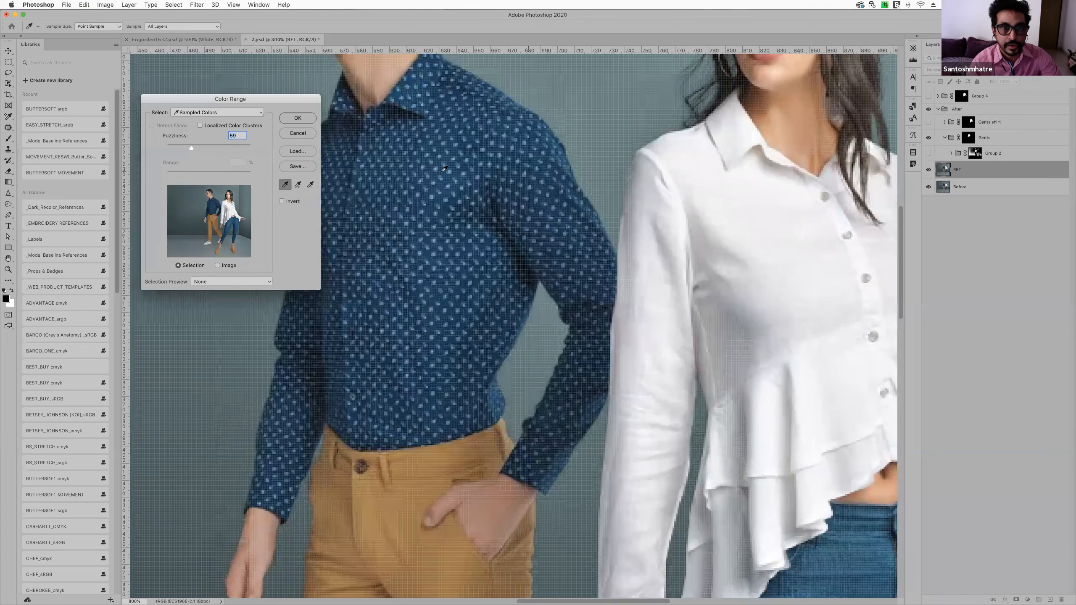
pyautogui.press('super+plus')
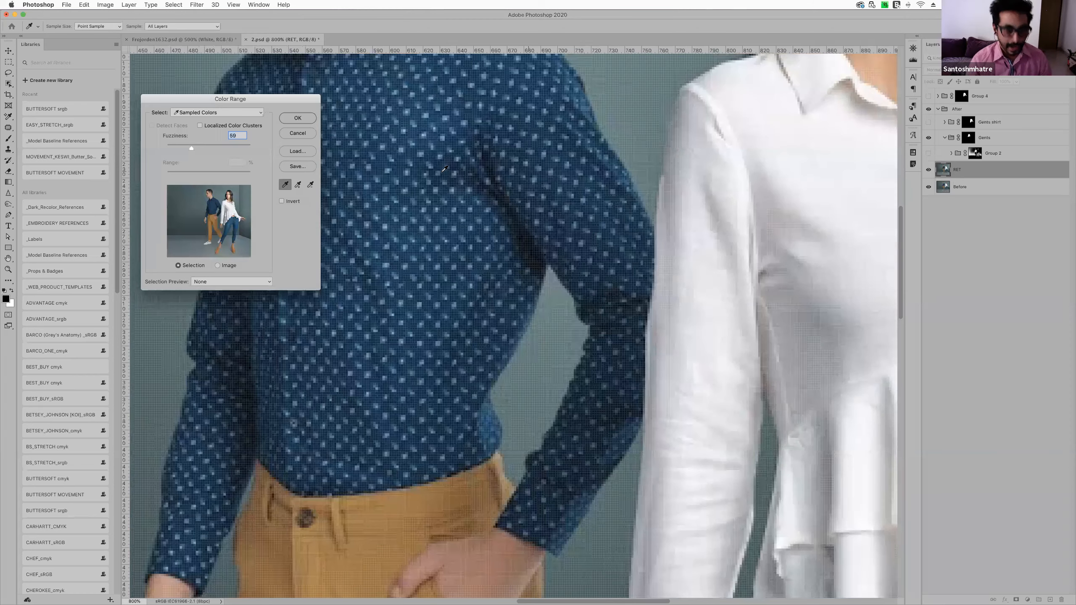
pyautogui.press('super+minus')
pyautogui.click(426, 159)
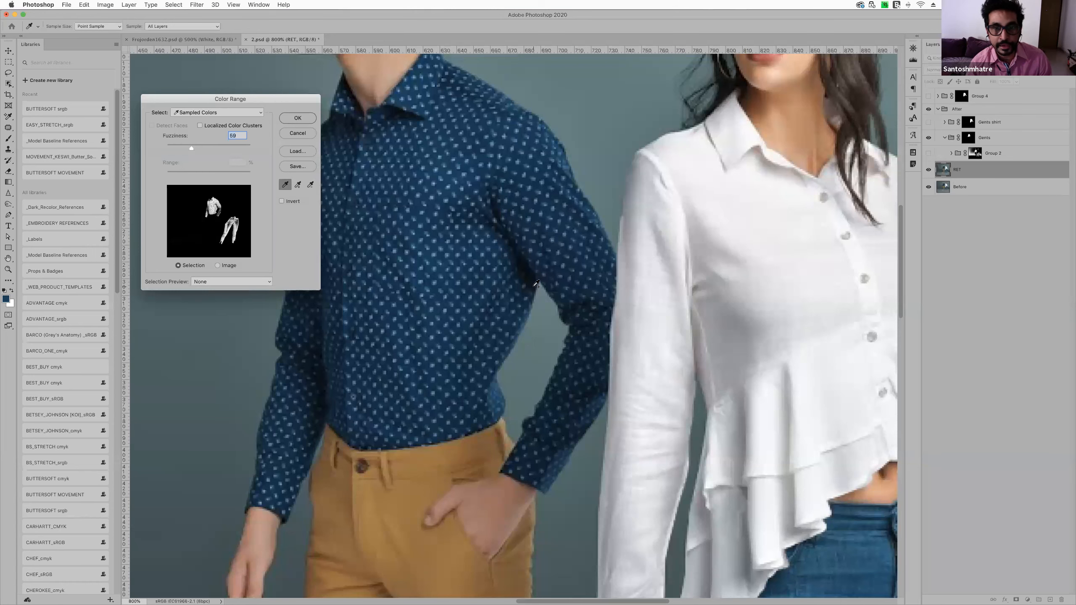
pyautogui.click(537, 284)
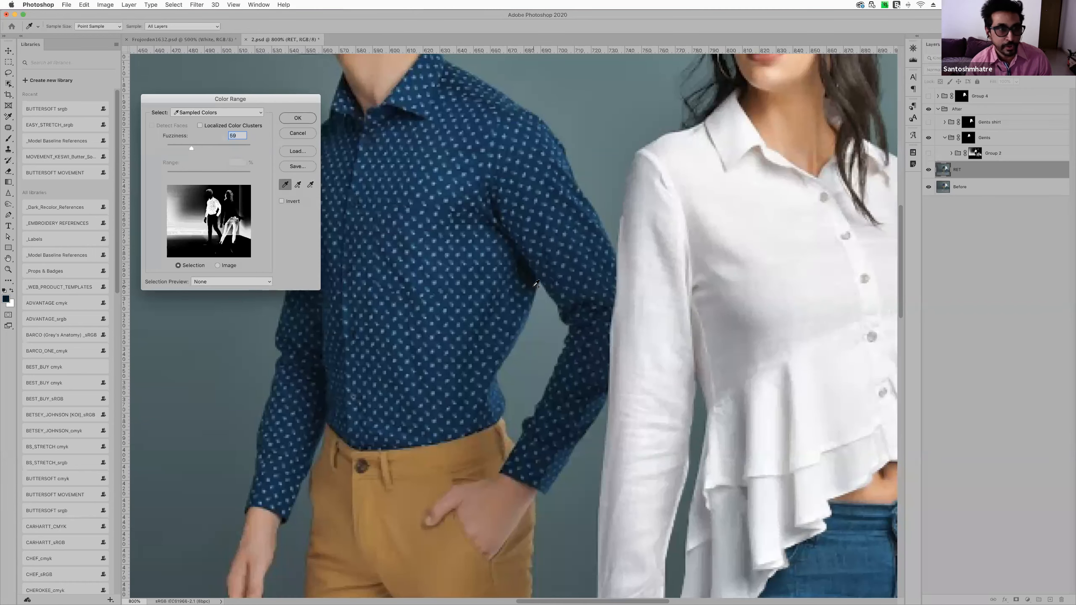
pyautogui.hscroll(-5, 487, 293)
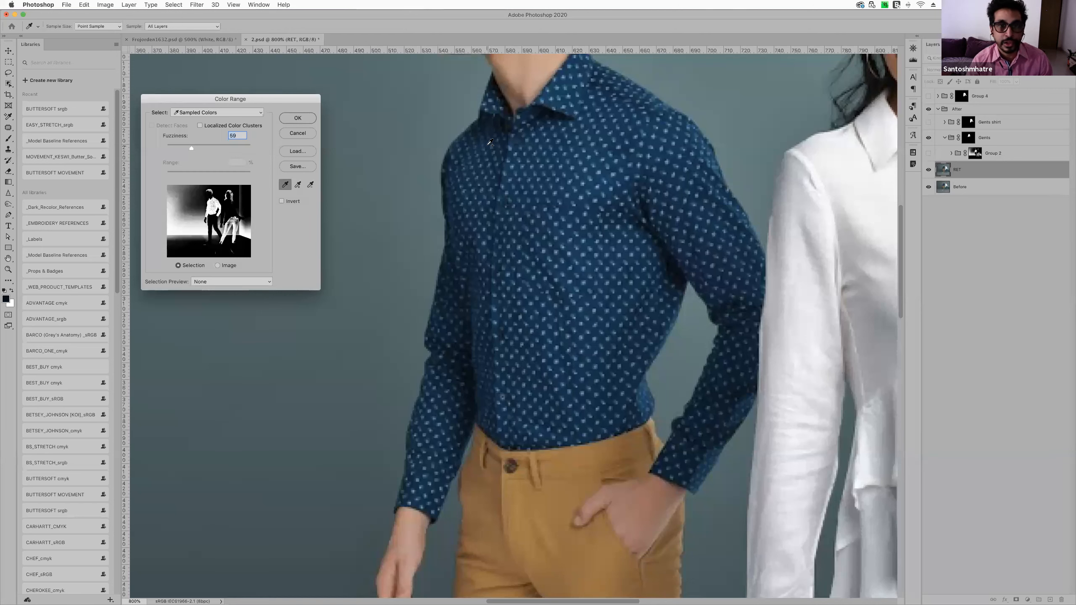
pyautogui.click(490, 143)
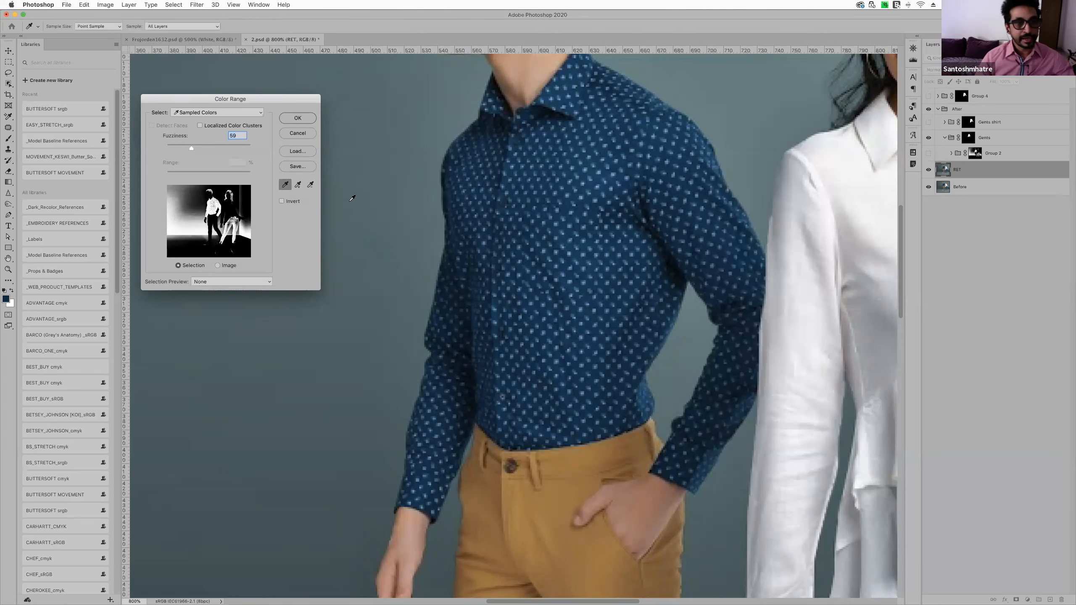
pyautogui.hscroll(3, 522, 186)
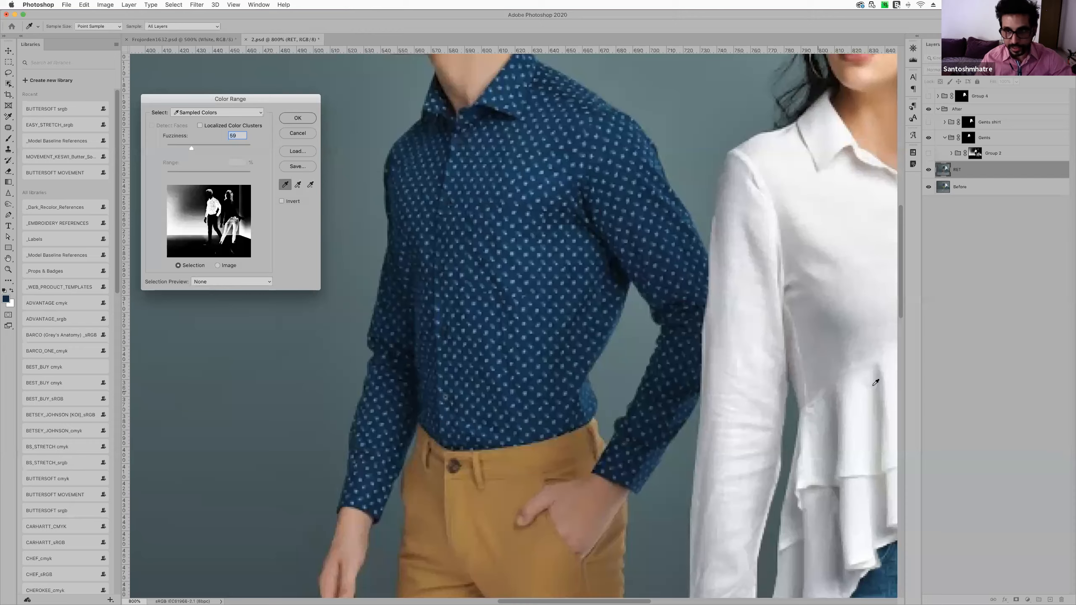
pyautogui.scroll(-5, 877, 381)
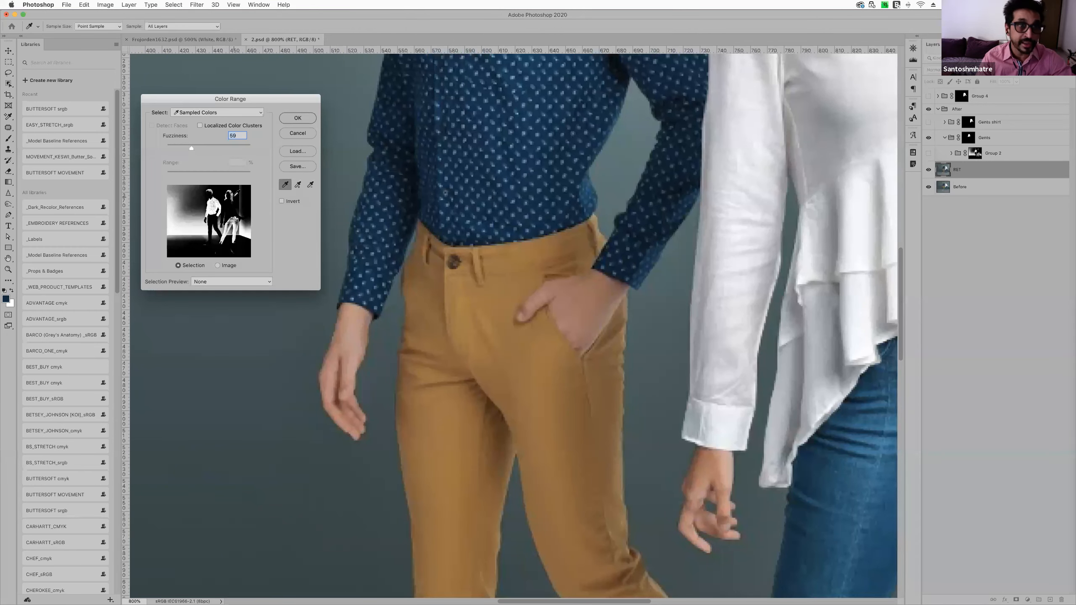
pyautogui.click(303, 122)
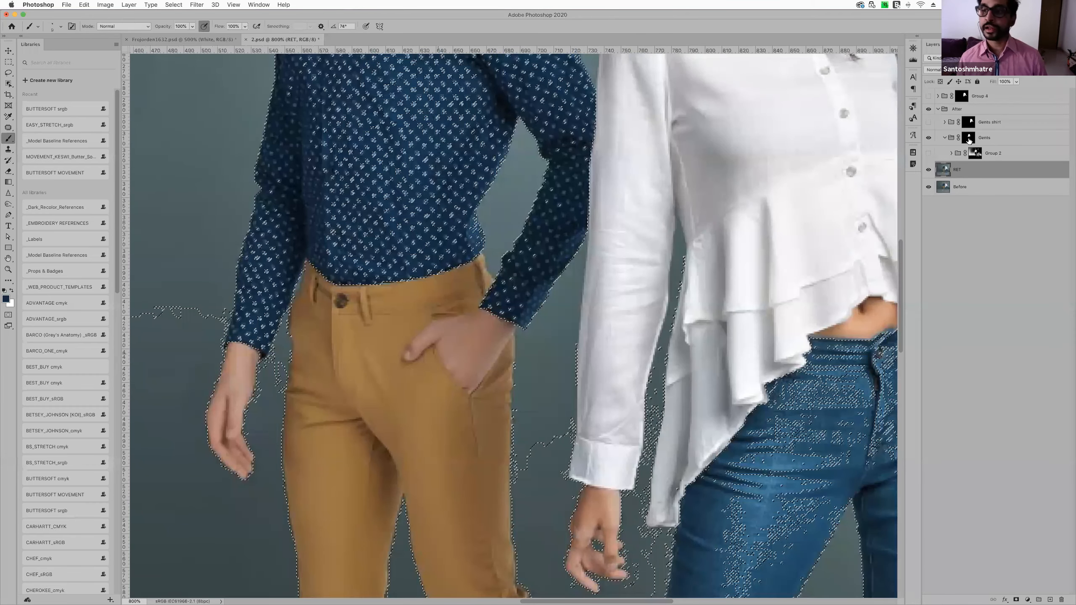
# Make the Gents group's layer mask the active editing target
pyautogui.scroll(5, 324, 308)
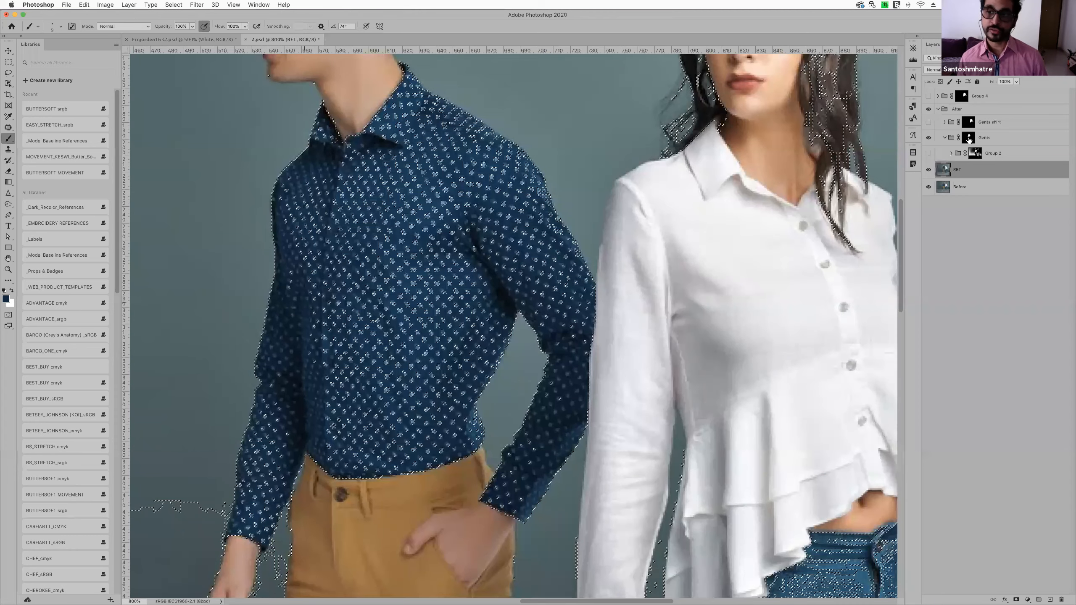
pyautogui.click(969, 139)
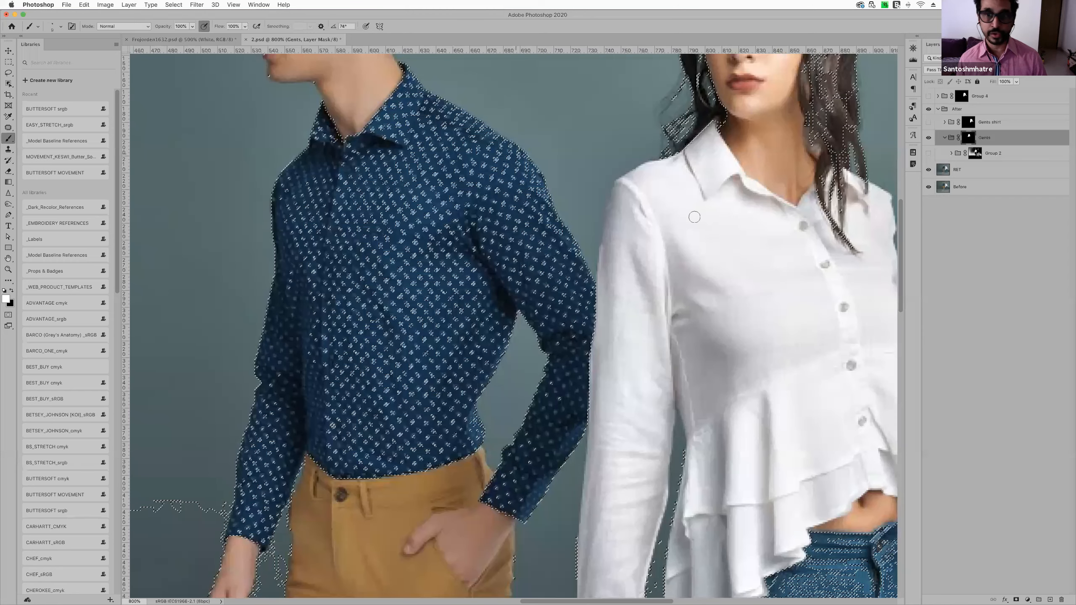
pyautogui.scroll(-10, 527, 443)
pyautogui.hscroll(5, 527, 443)
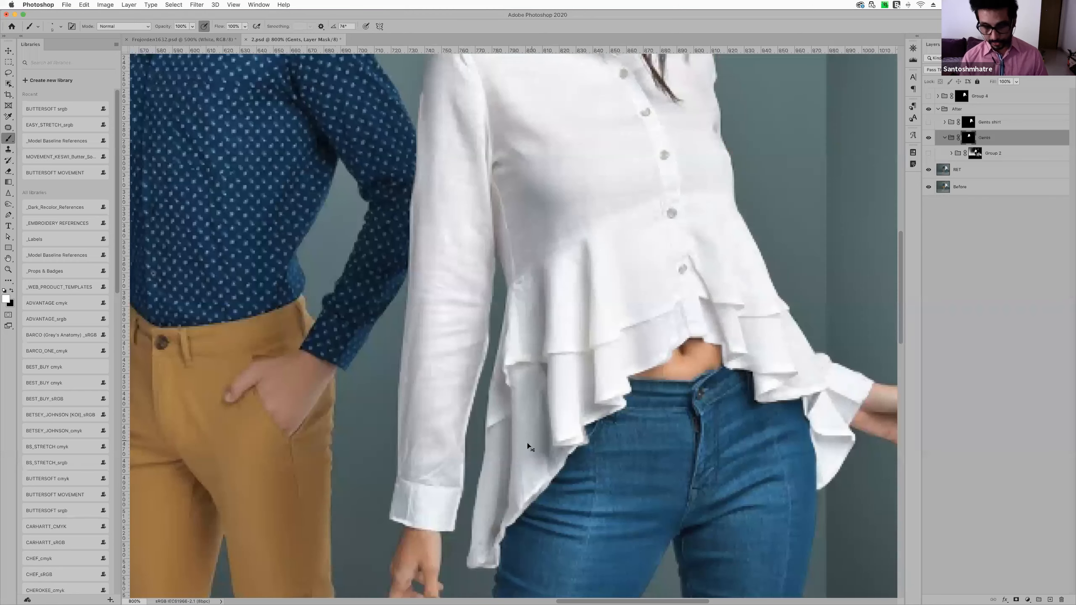
# Examine the color selection across both models, comparing the image with the selection edges hidden and shown
pyautogui.press('super+h')
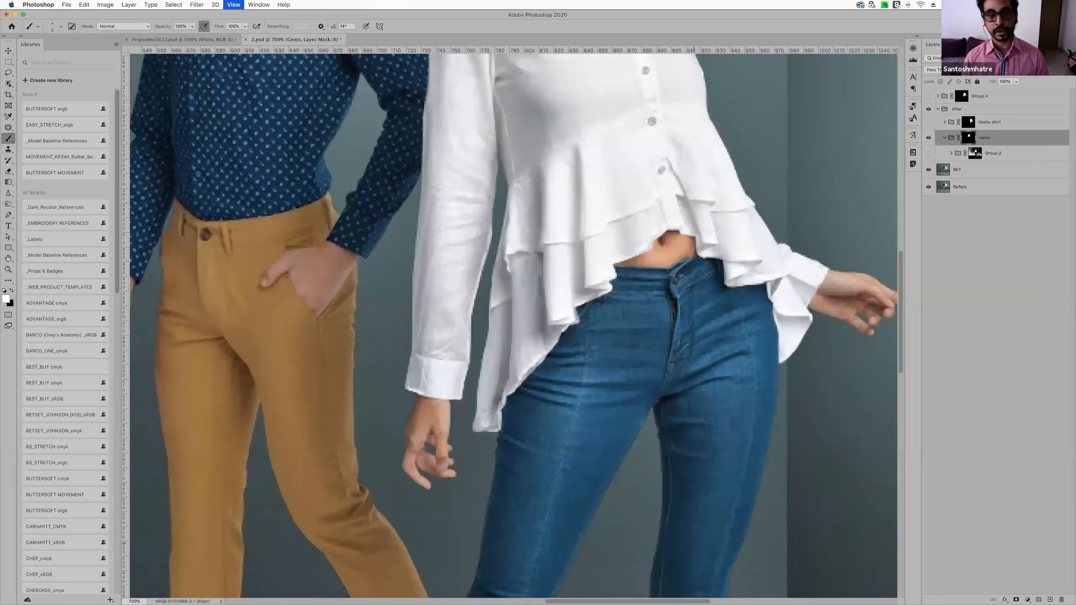
pyautogui.press('super+minus')
pyautogui.press('super+minus')
pyautogui.press('super+minus')
pyautogui.press('super+minus')
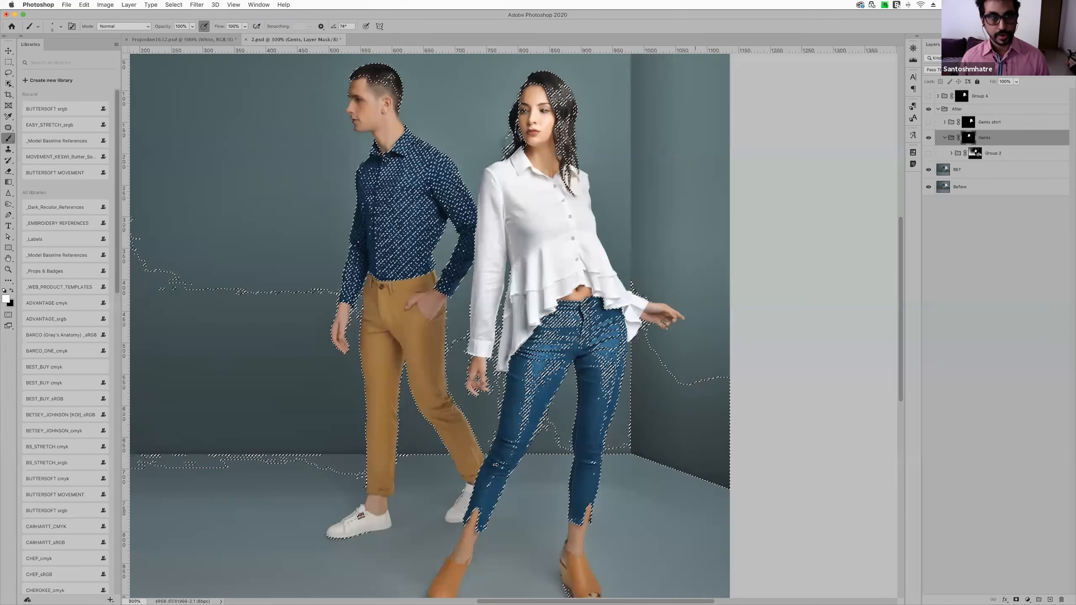
pyautogui.press('super+h')
pyautogui.press('super+plus')
pyautogui.press('super+plus')
pyautogui.press('super+plus')
pyautogui.press('super+plus')
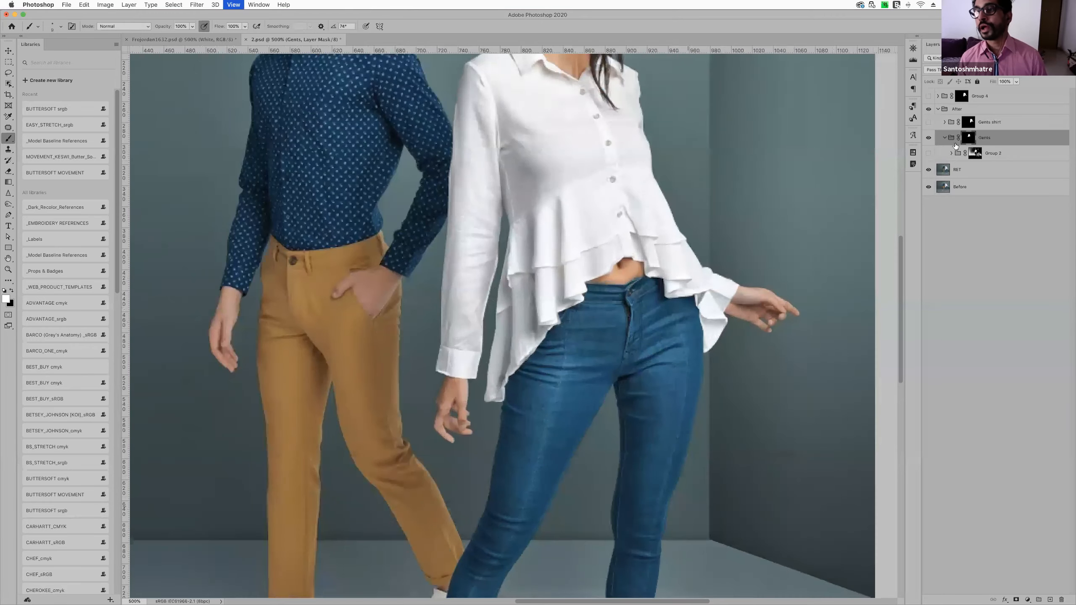
pyautogui.press('super+h')
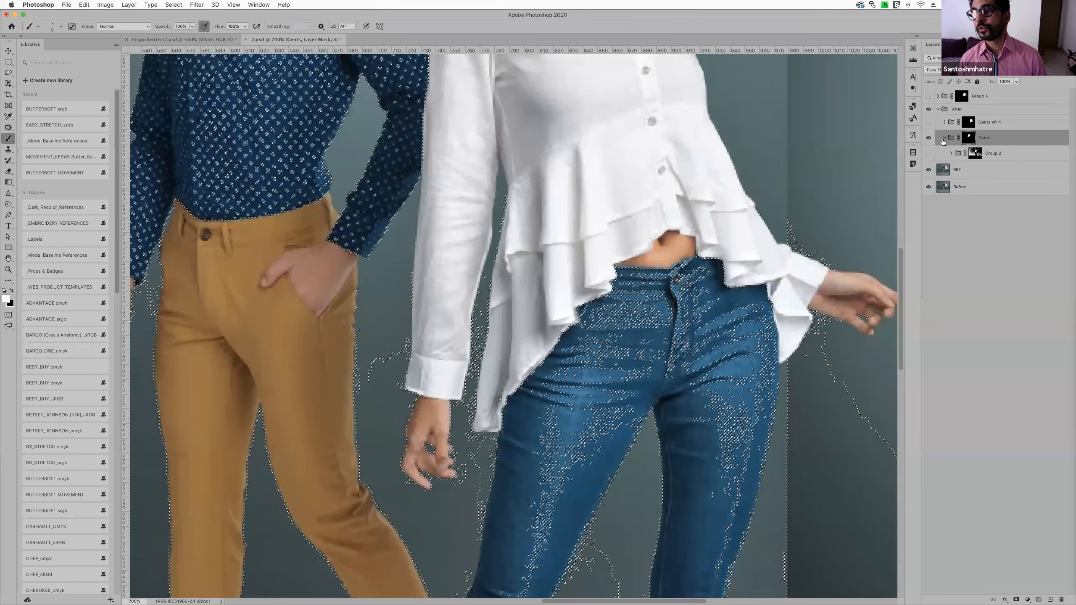
pyautogui.scroll(5, 514, 325)
pyautogui.scroll(-1, 929, 157)
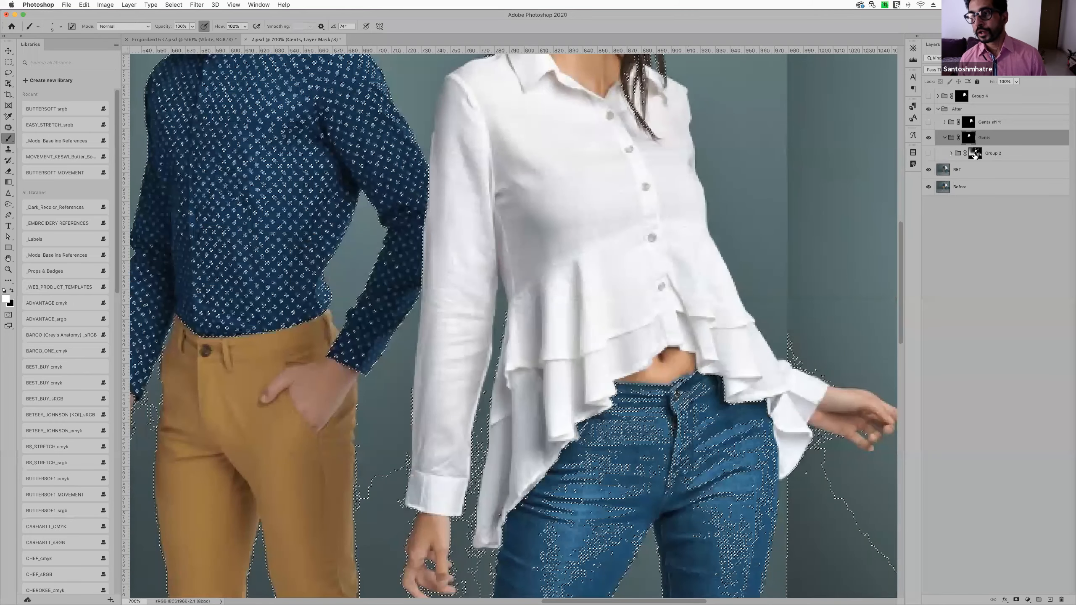
# Turn on the visibility of Group 2 inside the Gents group and expand it to show its layers
pyautogui.press('super+z')
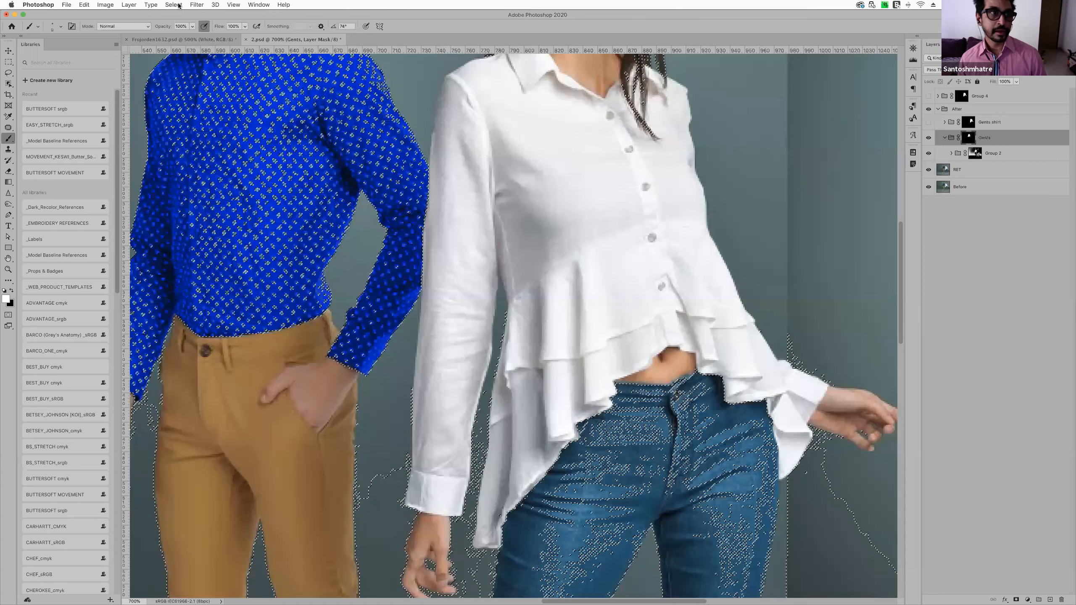
pyautogui.click(952, 154)
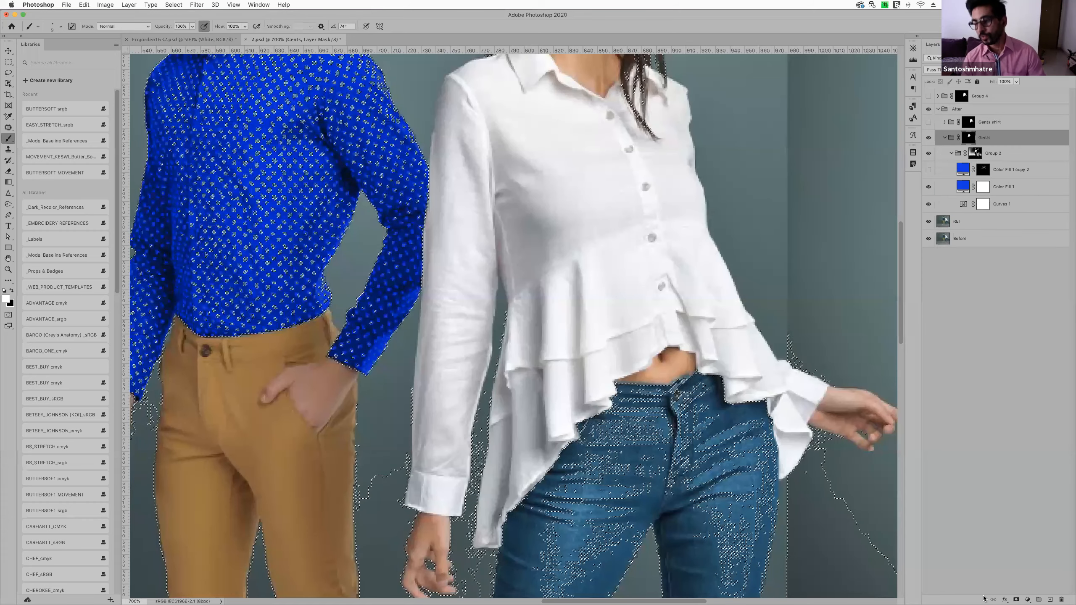
pyautogui.click(1028, 599)
pyautogui.click(1040, 441)
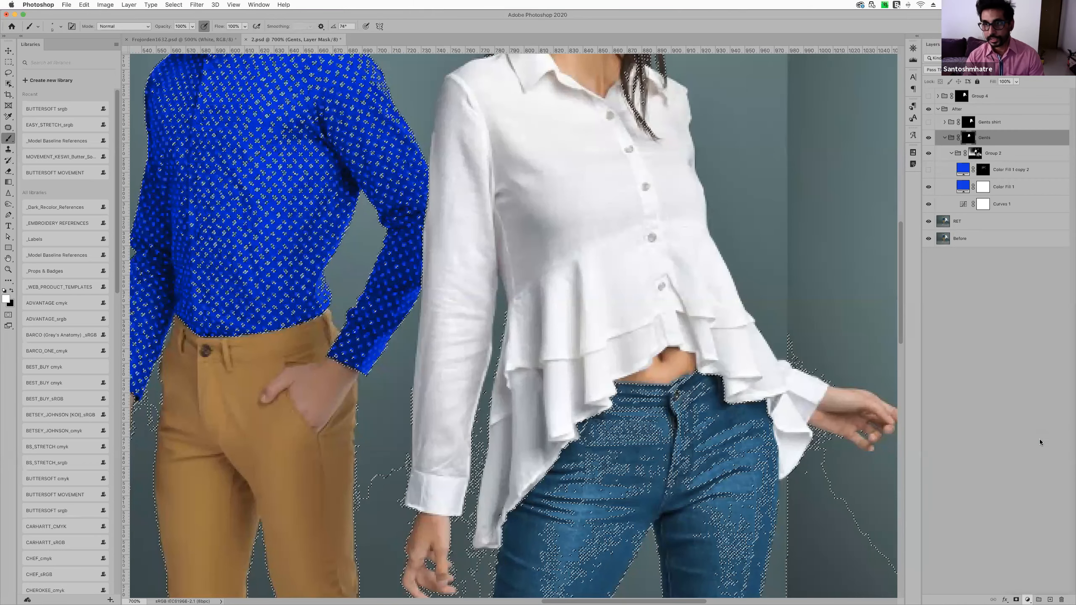
pyautogui.click(344, 133)
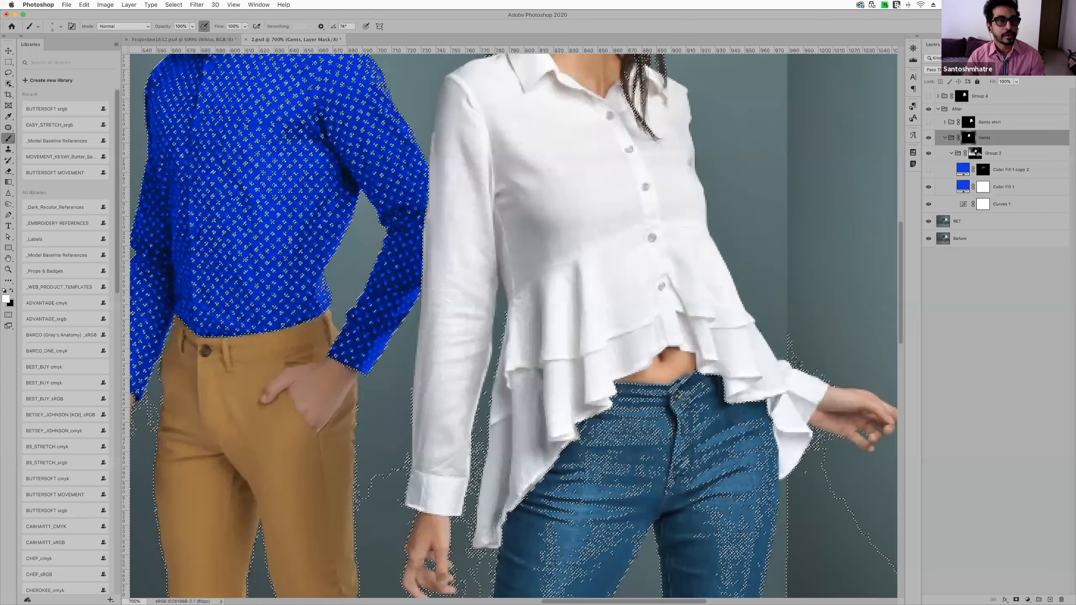
pyautogui.press('super+z')
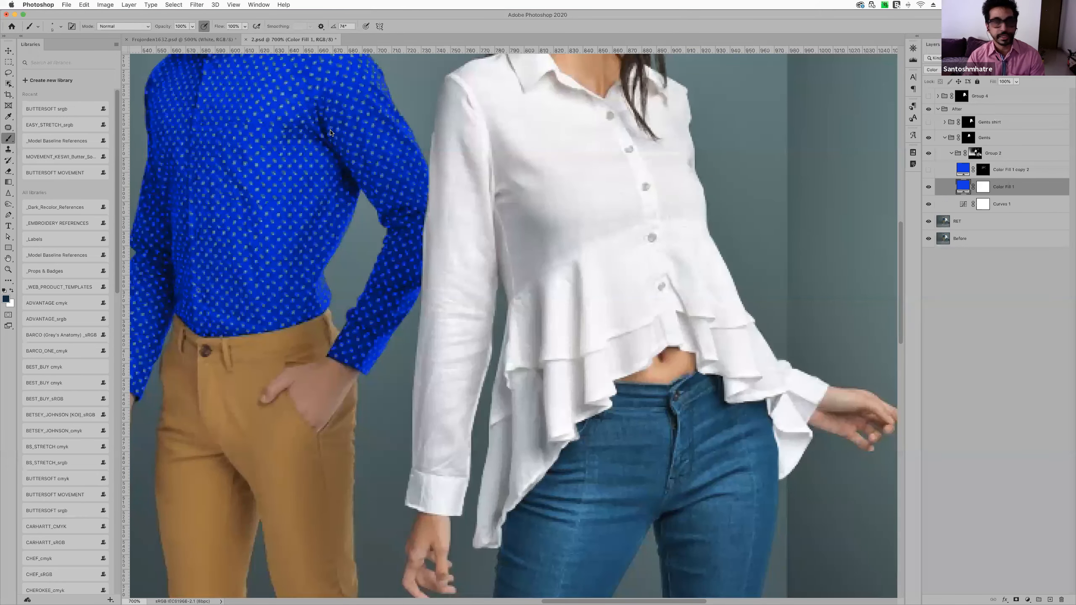
pyautogui.doubleClick(963, 186)
pyautogui.press('Escape')
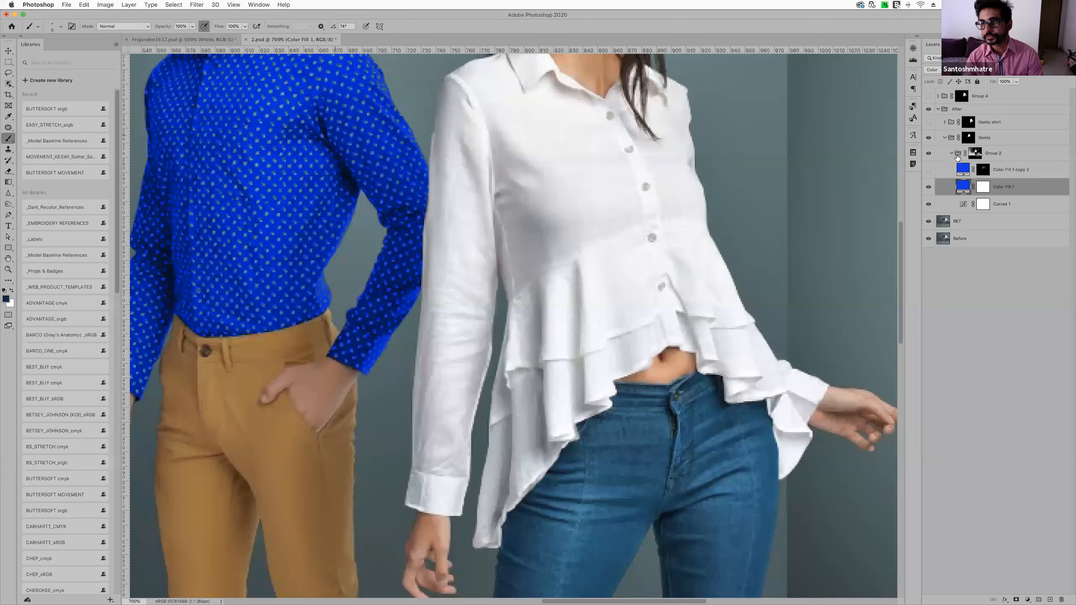
# Load Group 2's mask as a selection and add a Solid Color fill layer in that group with RGB 15, 46, 238
pyautogui.keyDown('super'); pyautogui.click(975, 153); pyautogui.keyUp('super')
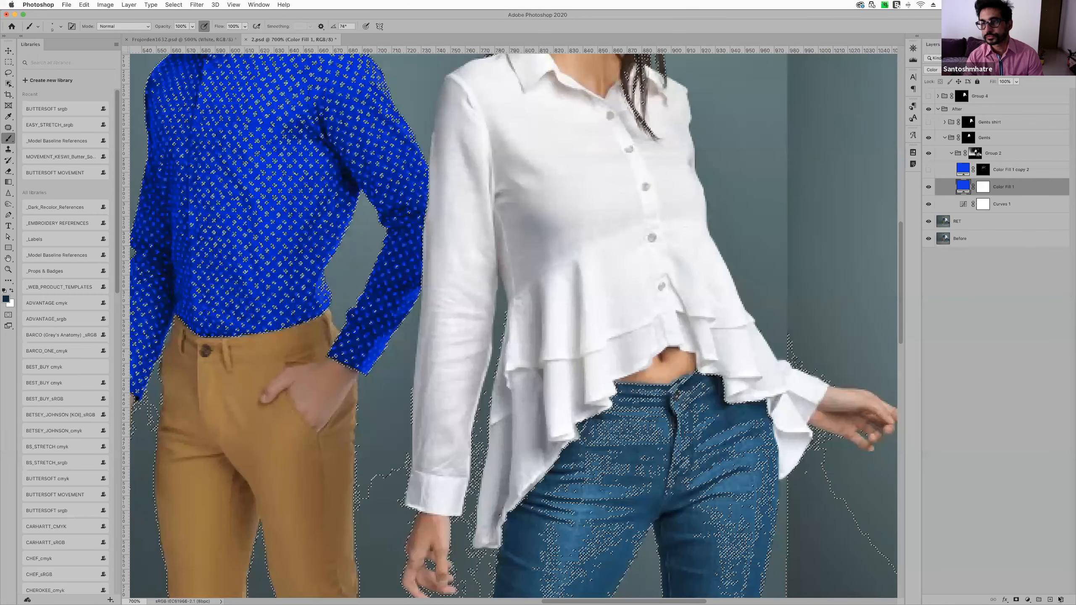
pyautogui.click(952, 153)
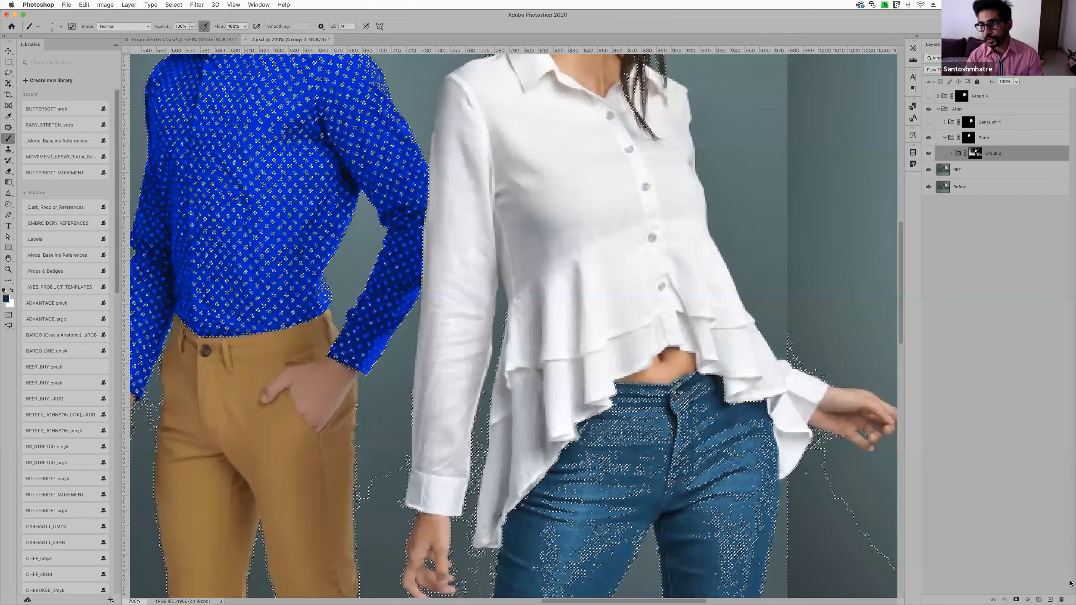
pyautogui.click(1027, 599)
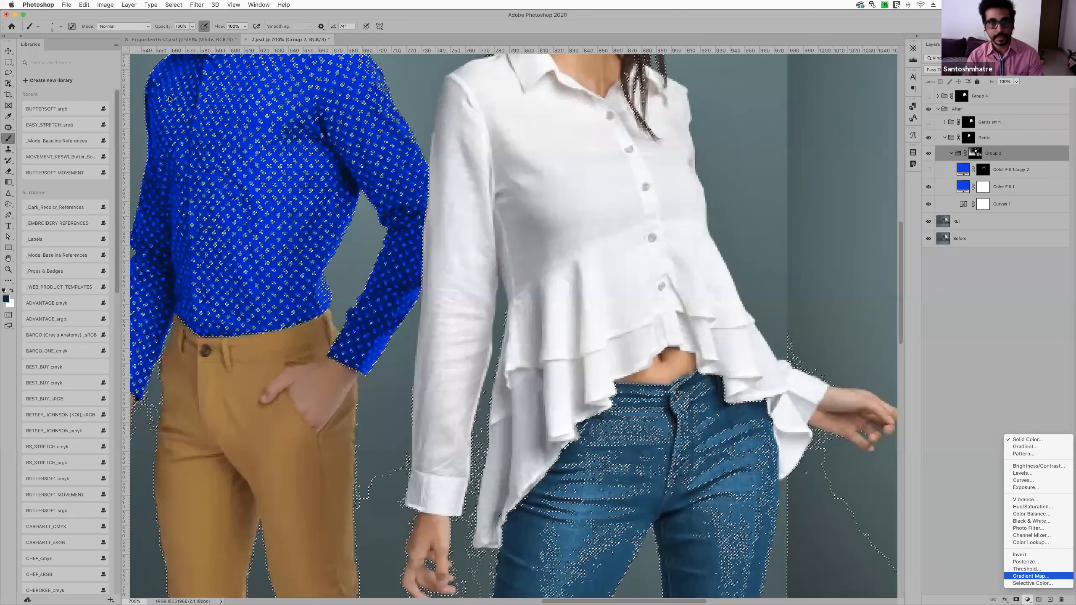
pyautogui.click(1027, 440)
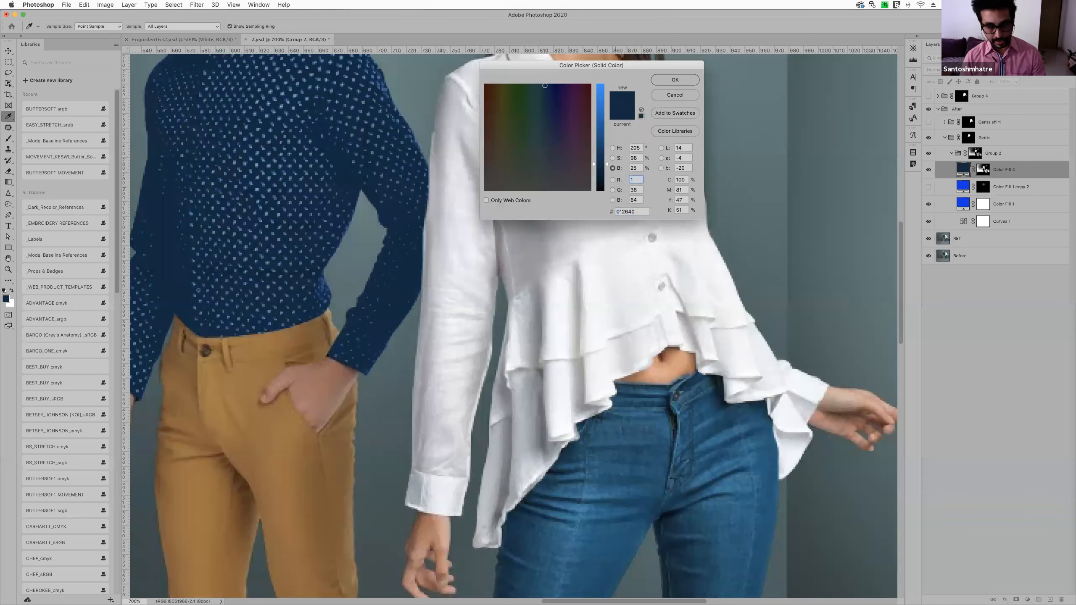
pyautogui.write('46')
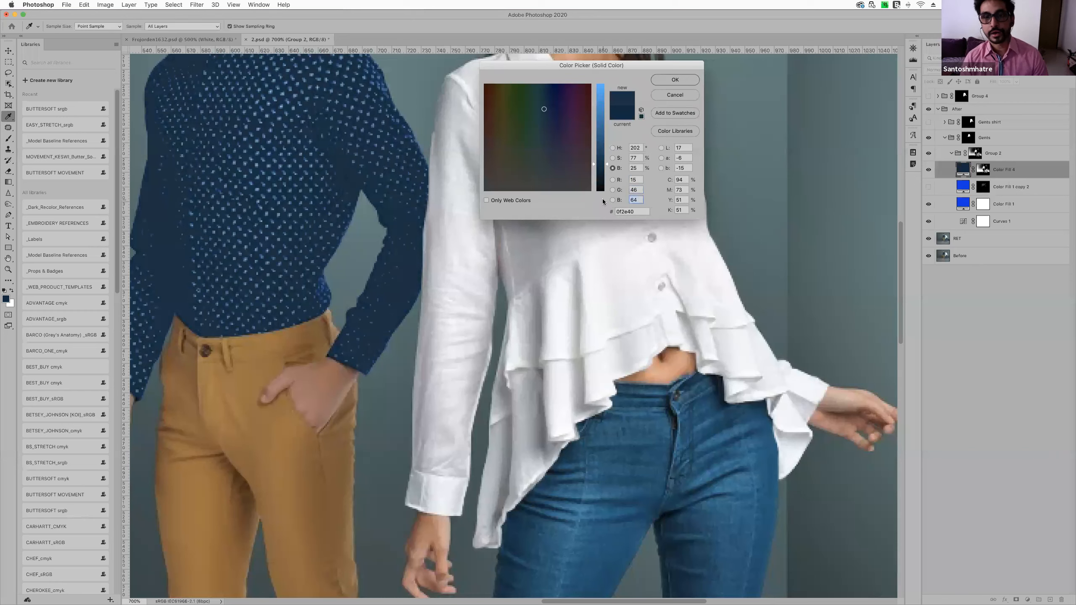
pyautogui.write('238')
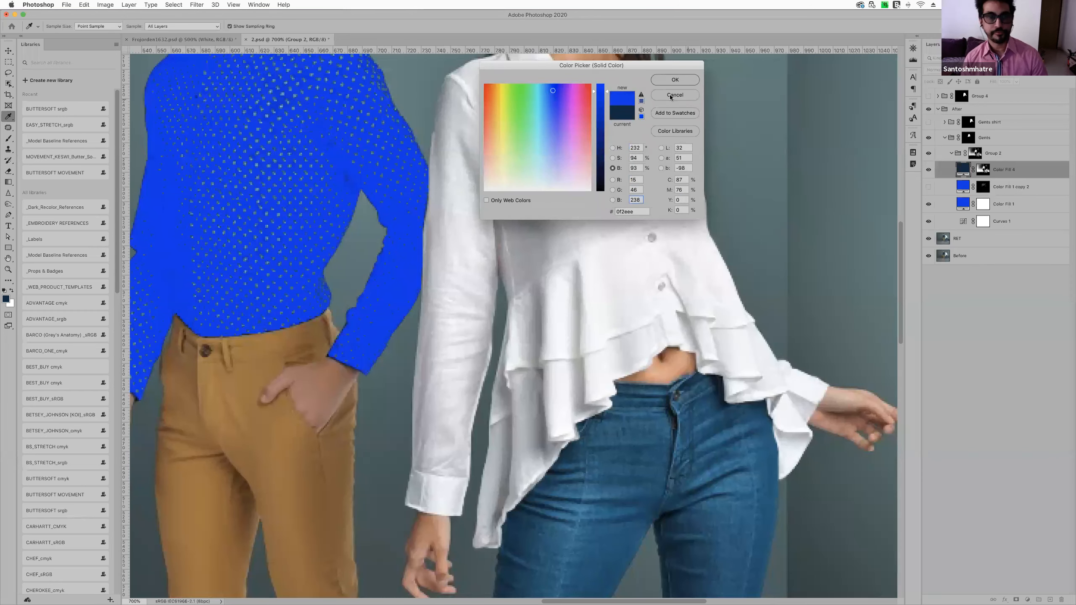
pyautogui.click(674, 80)
pyautogui.press('b')
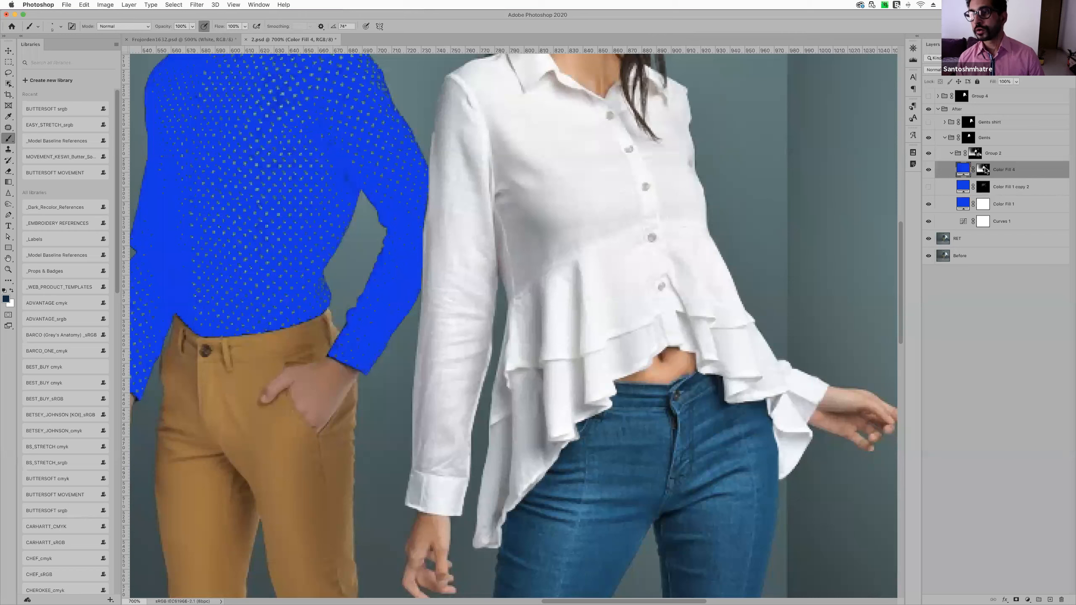
# Replace the Color Fill 4 layer's mask with the white mask from Color Fill 1, and hide Color Fill 1 and Curves 1
pyautogui.click(983, 173)
pyautogui.rightClick(982, 174)
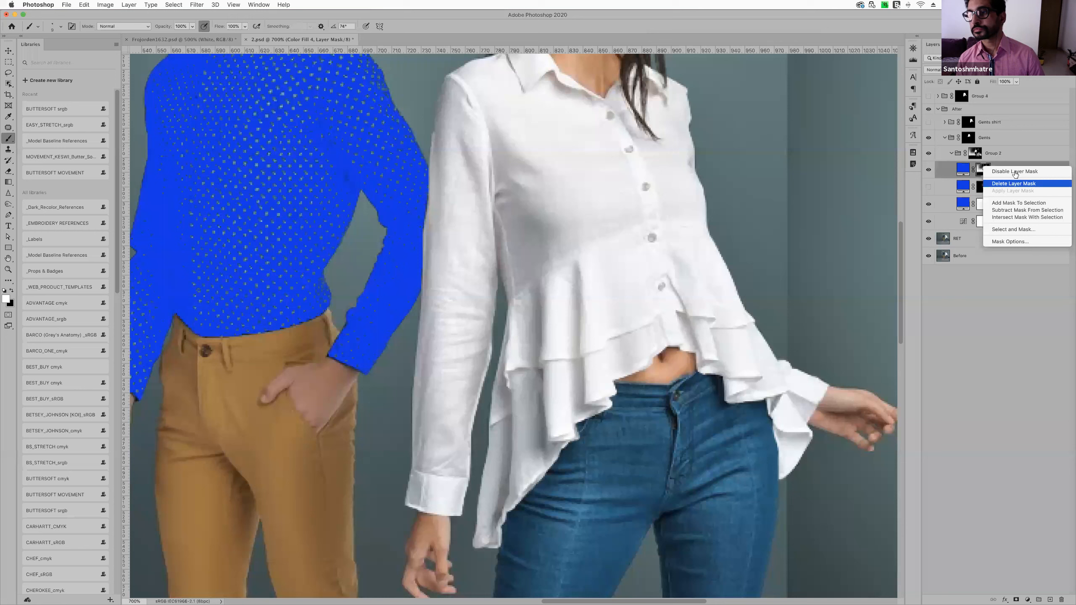
pyautogui.click(1002, 184)
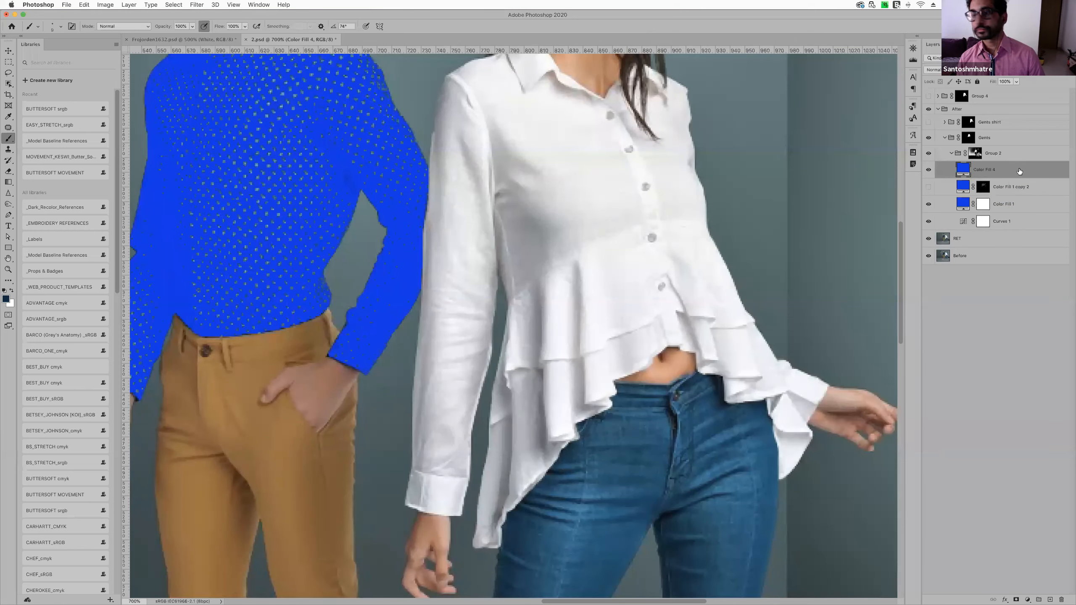
pyautogui.moveTo(1003, 176); pyautogui.dragTo(1004, 174)
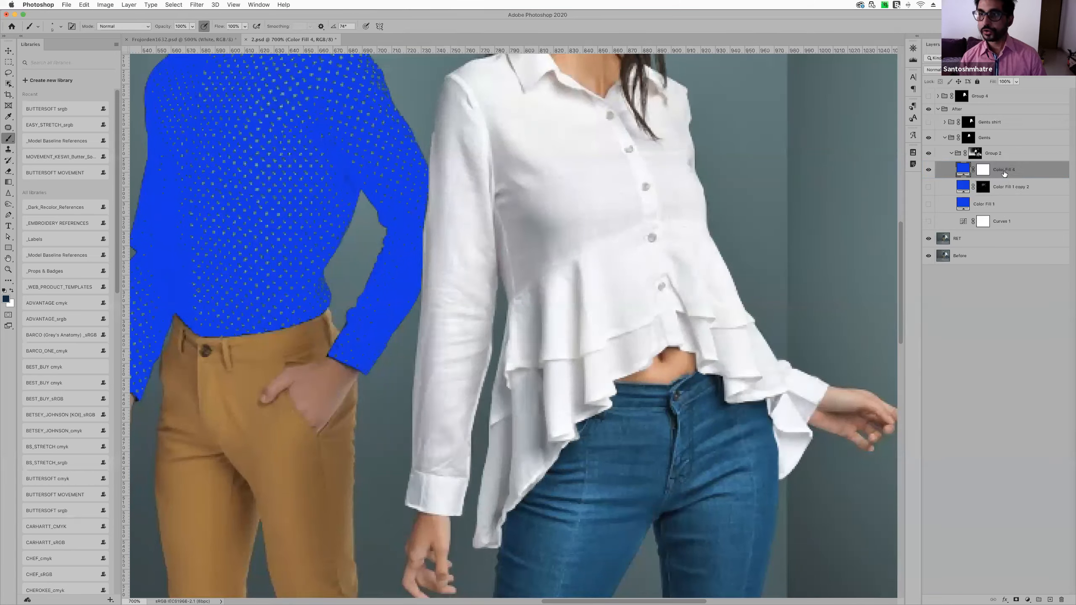
# Duplicate the Color Fill 4 layer with the copy's mask inverted to black, and set Color Fill 4 to the Color blend mode
pyautogui.press('super+j')
pyautogui.click(983, 169)
pyautogui.press('super+i')
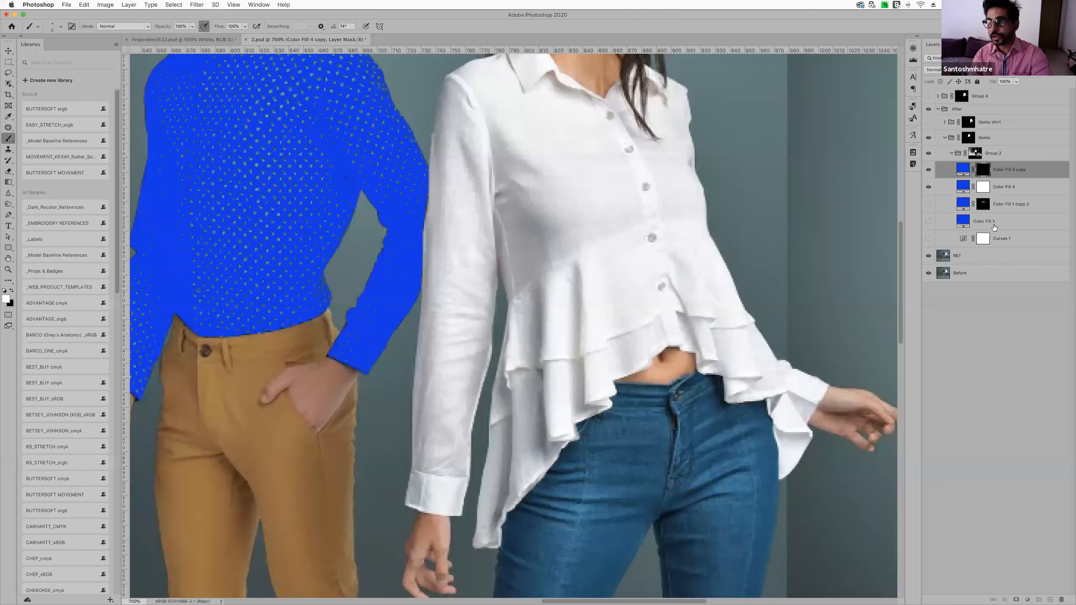
pyautogui.click(1023, 190)
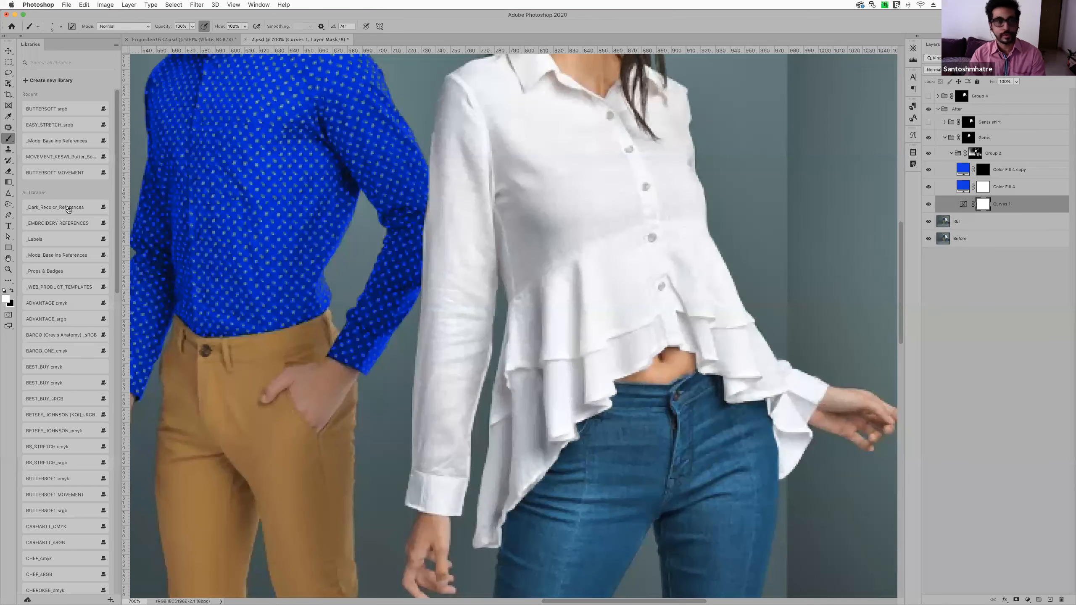
# Adjust the midtone point of the Curves 1 layer to input 117 and output 117
pyautogui.hscroll(-5, 197, 72)
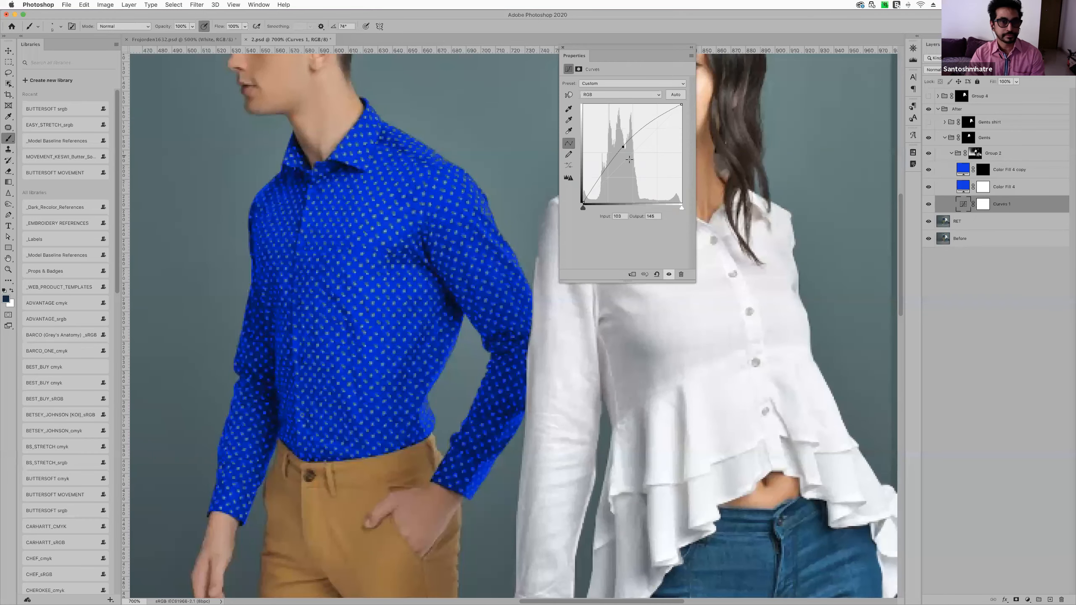
pyautogui.click(928, 187)
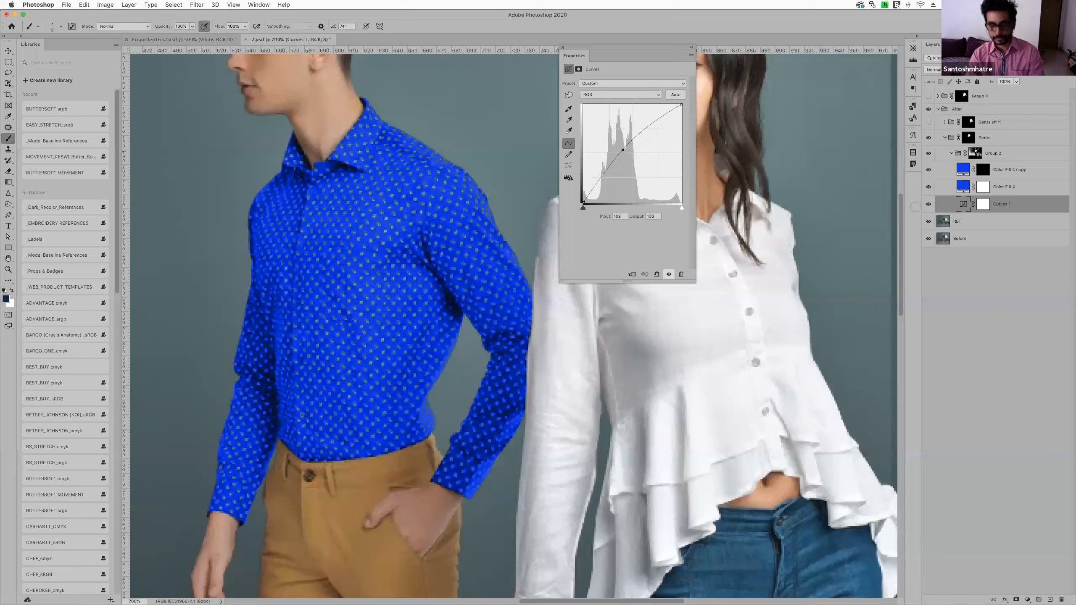
pyautogui.press('super+z')
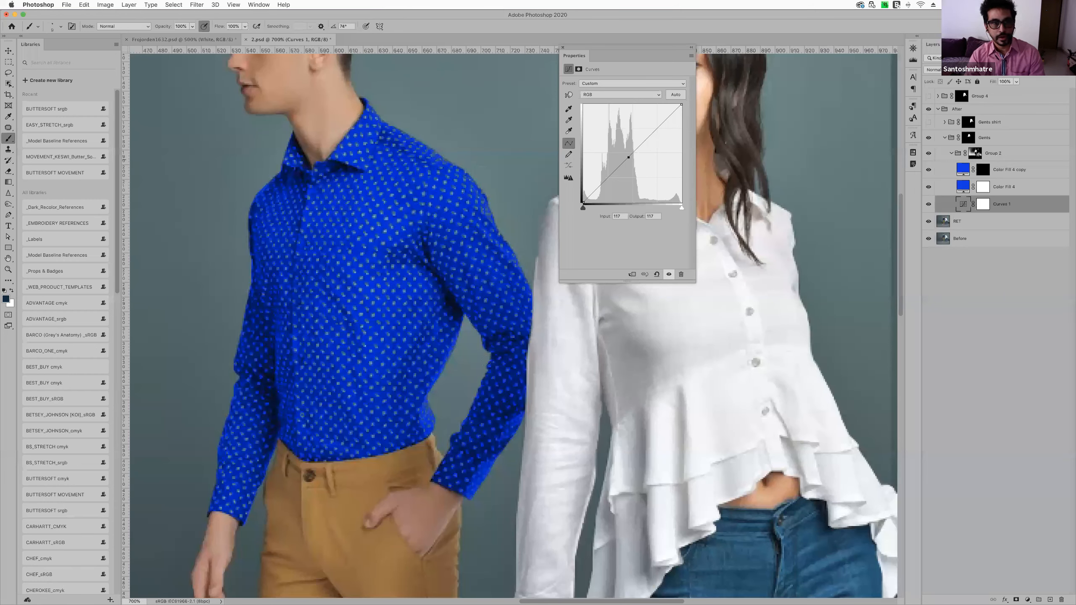
# Paint three white strokes across the man's shirt on the Color Fill 4 copy mask, and hide that layer
pyautogui.press('super+z')
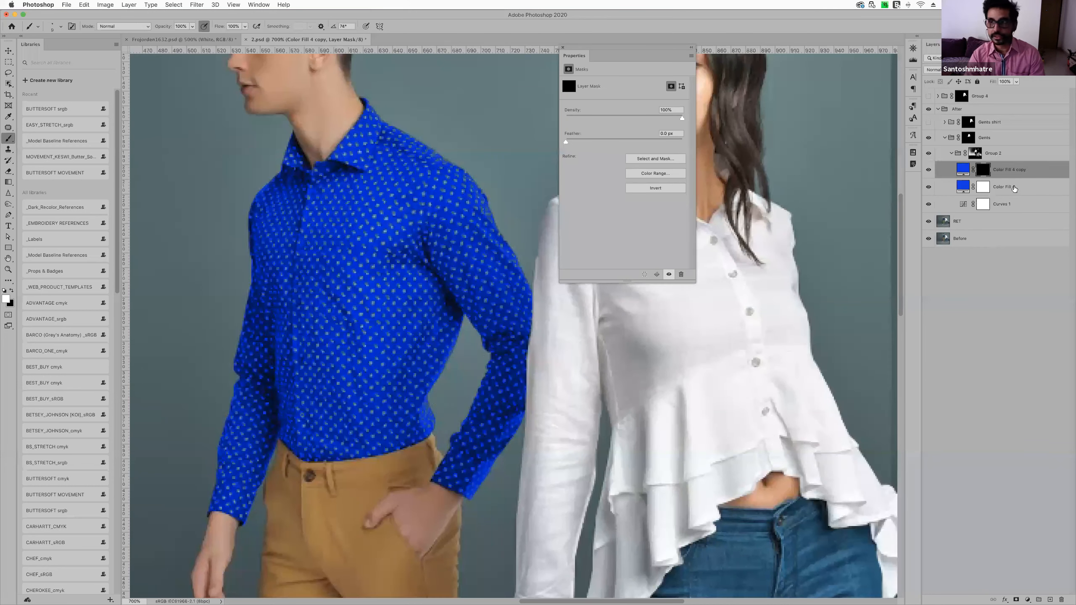
pyautogui.press('super+shift+z')
pyautogui.press('super+shift+z')
pyautogui.press('super+shift+z')
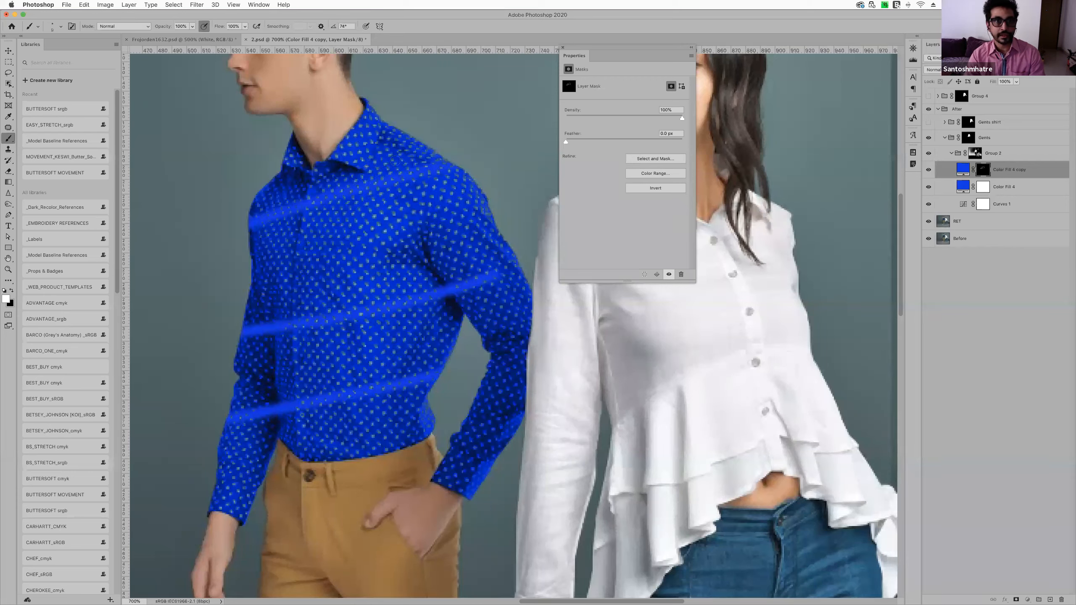
pyautogui.hotkey('alt', '[')
pyautogui.hotkey('alt', '[')
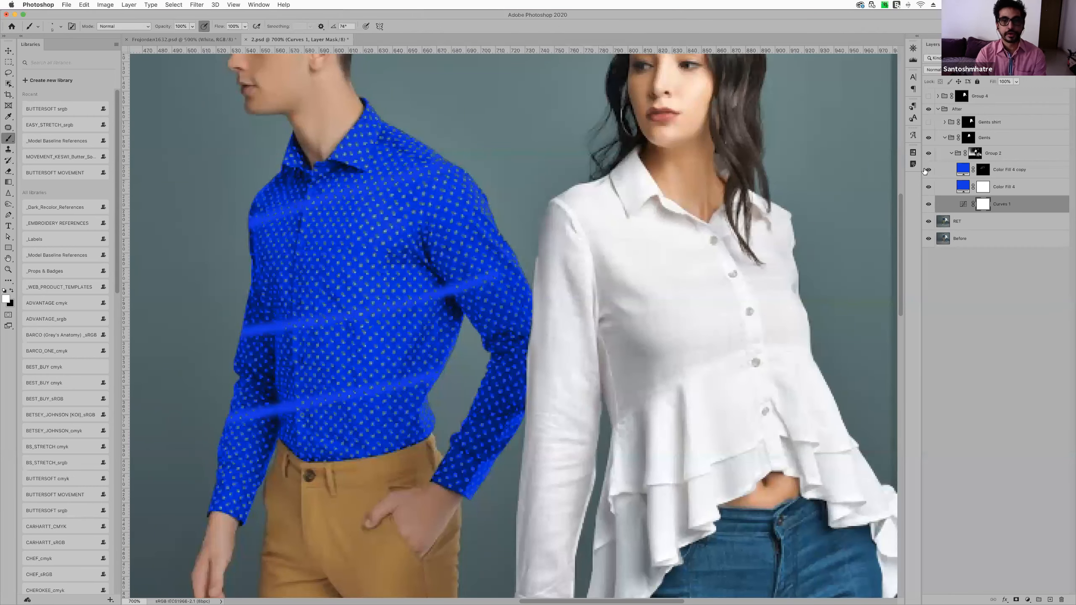
pyautogui.click(928, 169)
# Compare the man's shirt in the full image with Group 2 hidden and shown
pyautogui.press('super+minus')
pyautogui.press('super+minus')
pyautogui.press('super+minus')
pyautogui.press('super+minus')
pyautogui.press('super+minus')
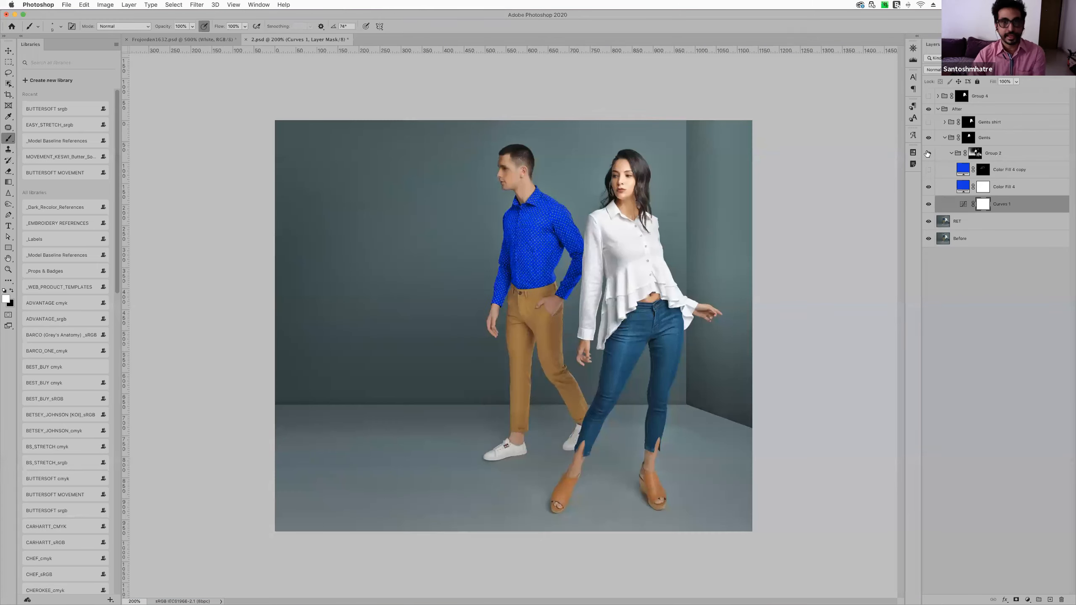
pyautogui.click(928, 153)
pyautogui.press('super+plus')
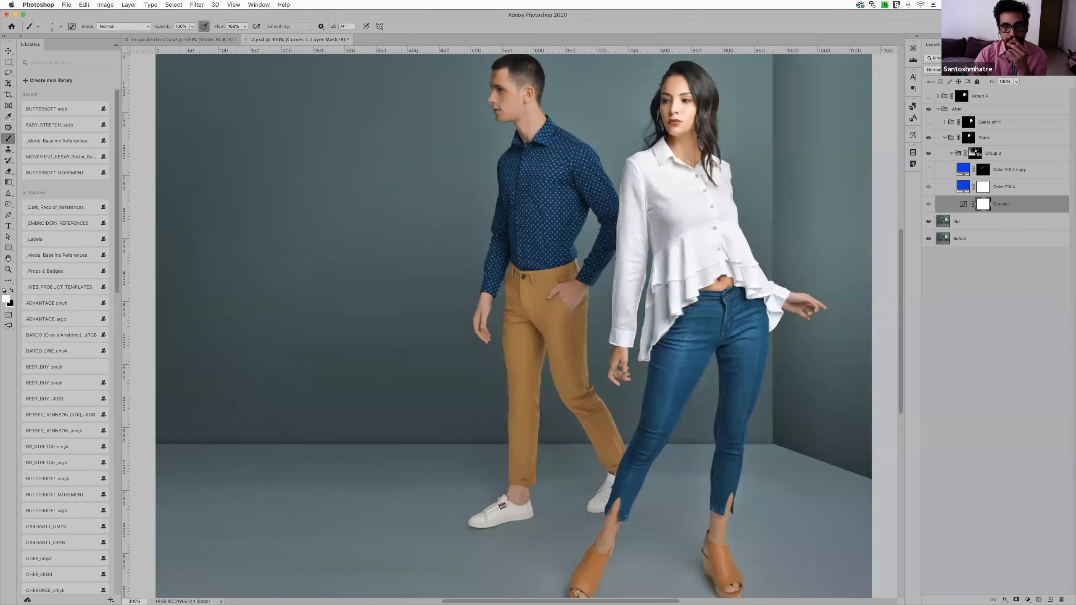
pyautogui.hscroll(5, 418, 200)
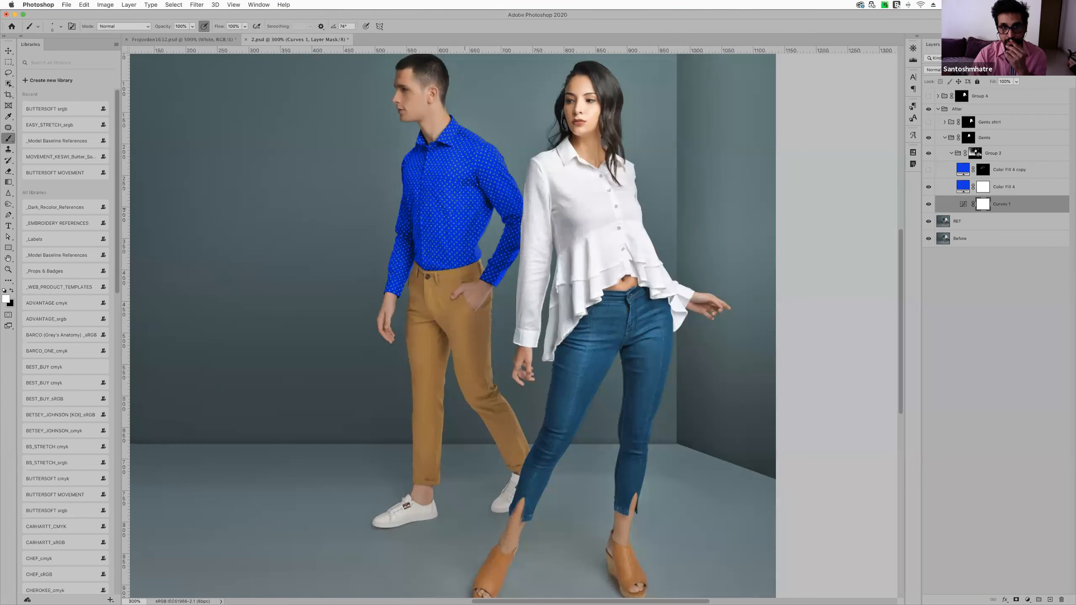
pyautogui.click(174, 5)
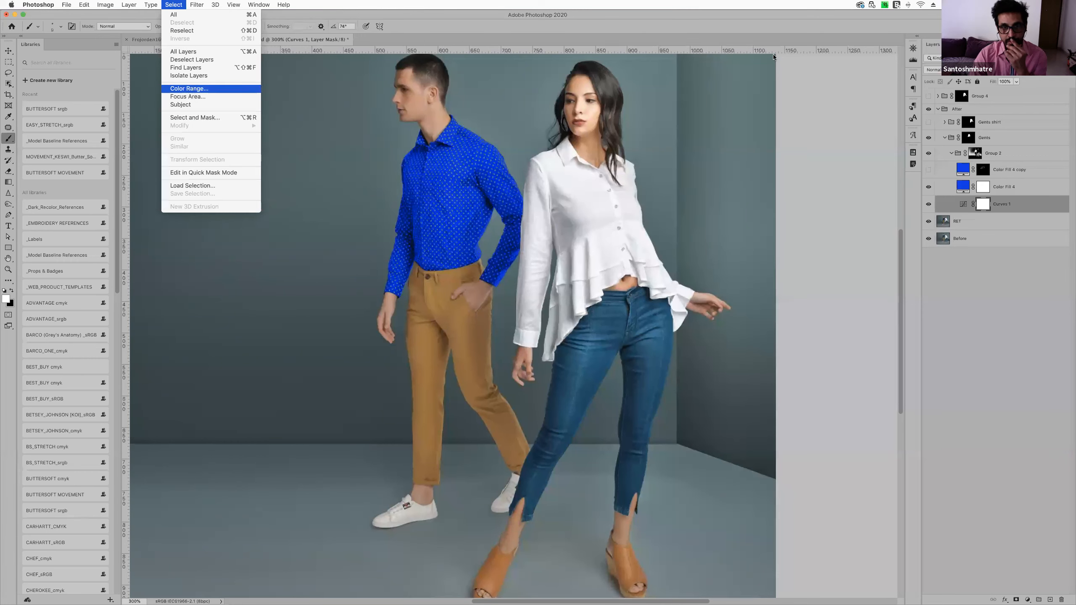
pyautogui.click(698, 90)
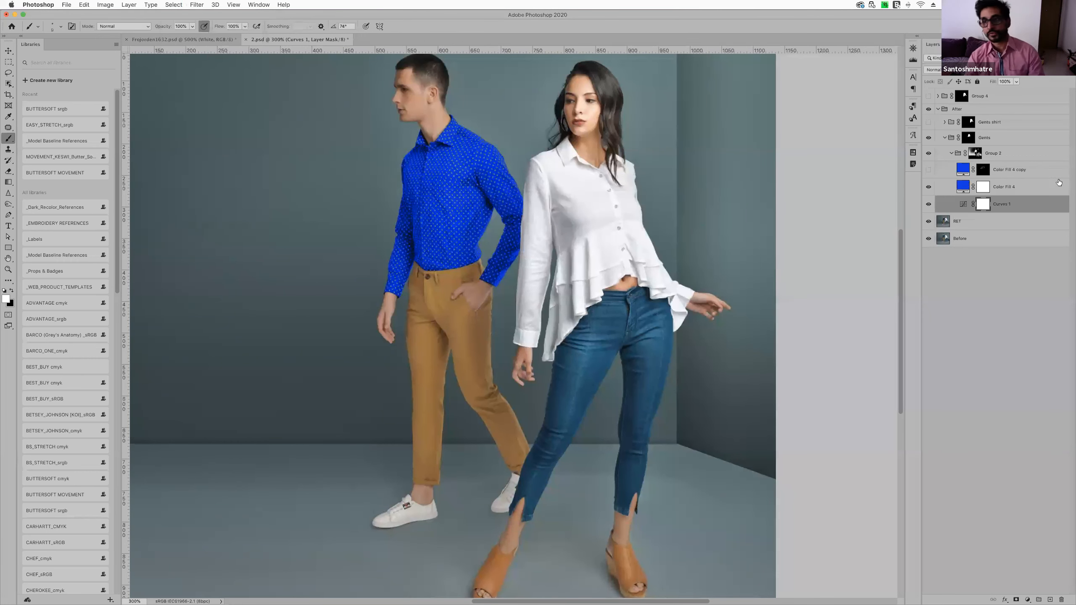
pyautogui.hscroll(-2, 710, 168)
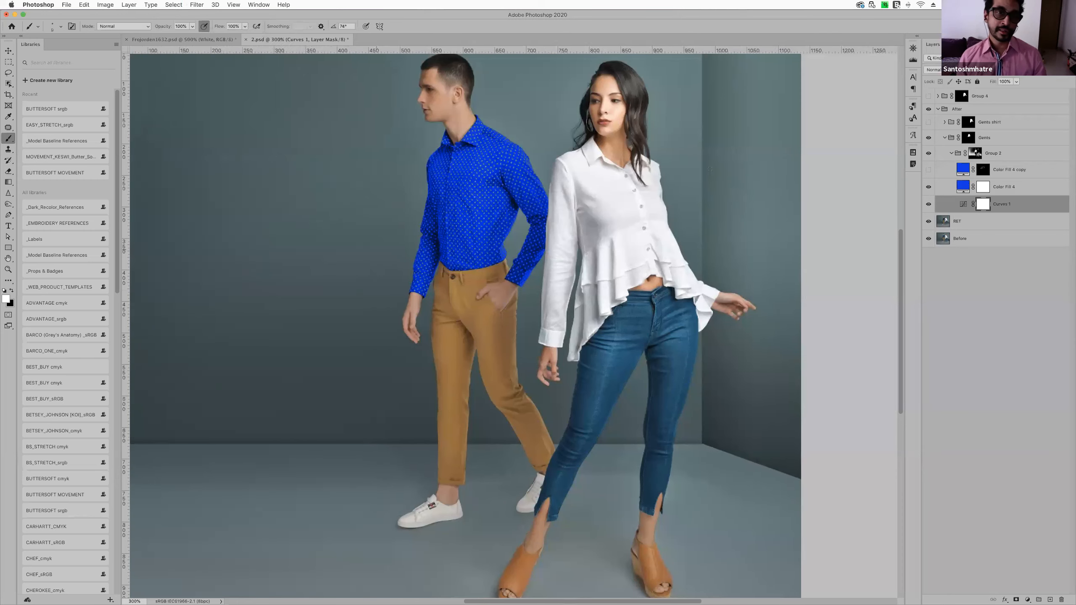
pyautogui.hscroll(-2, 710, 168)
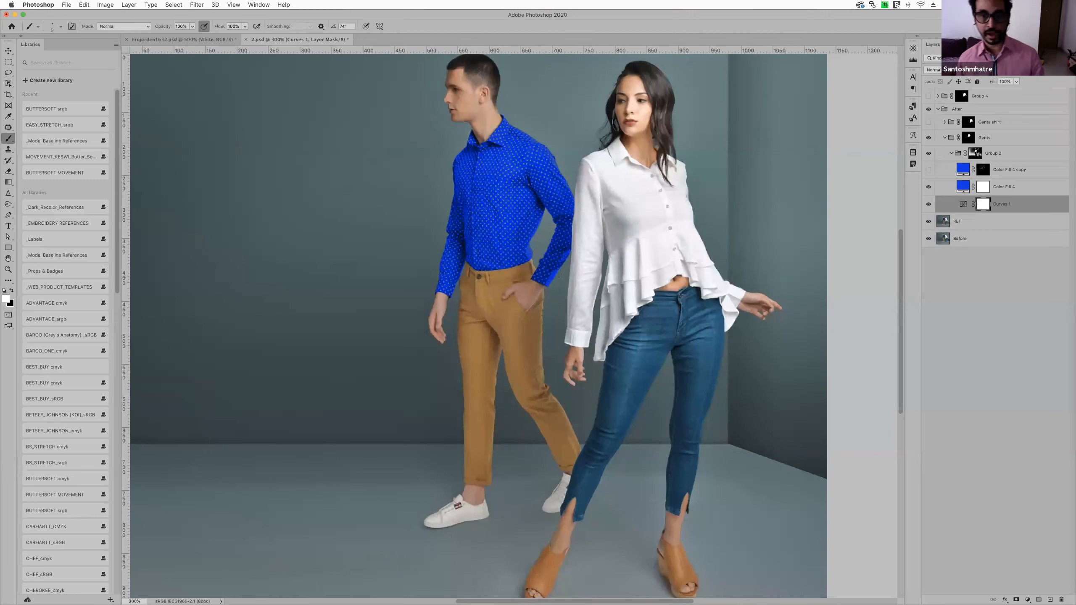
pyautogui.hscroll(5, 624, 281)
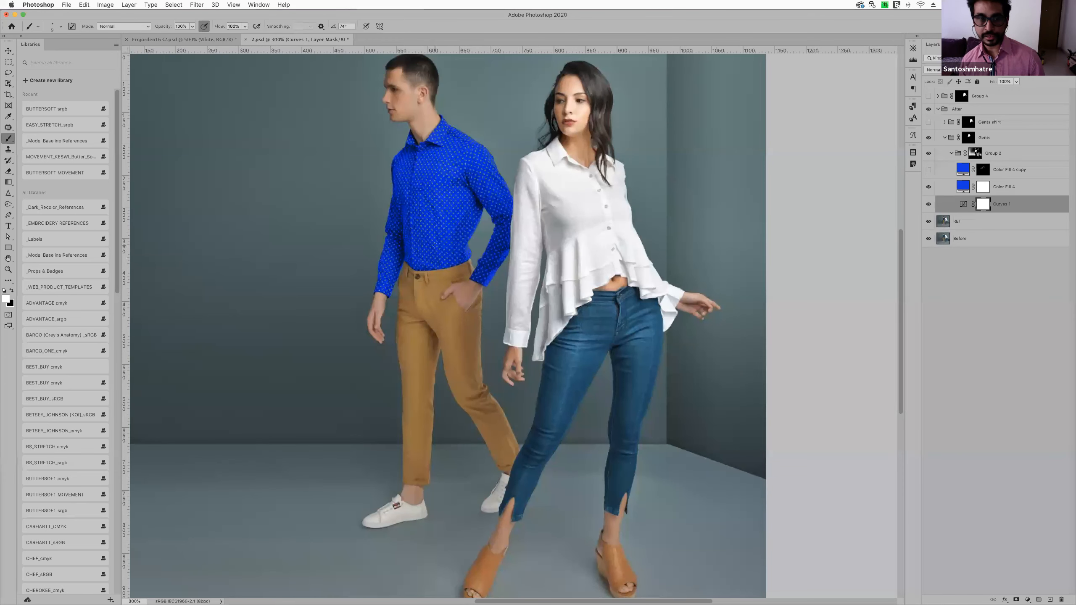
pyautogui.press('super+minus')
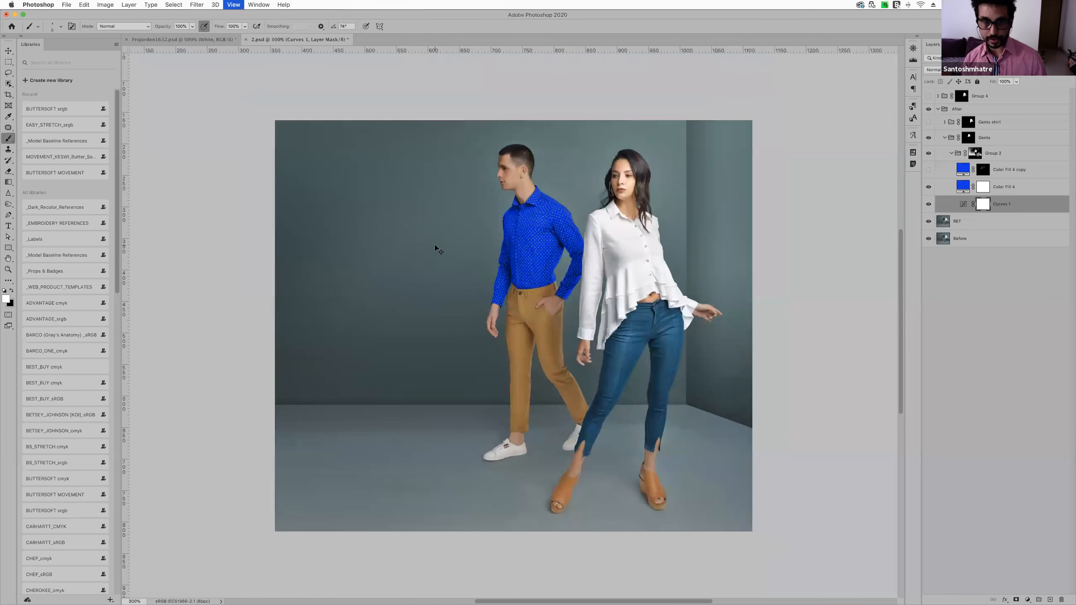
pyautogui.press('super+plus')
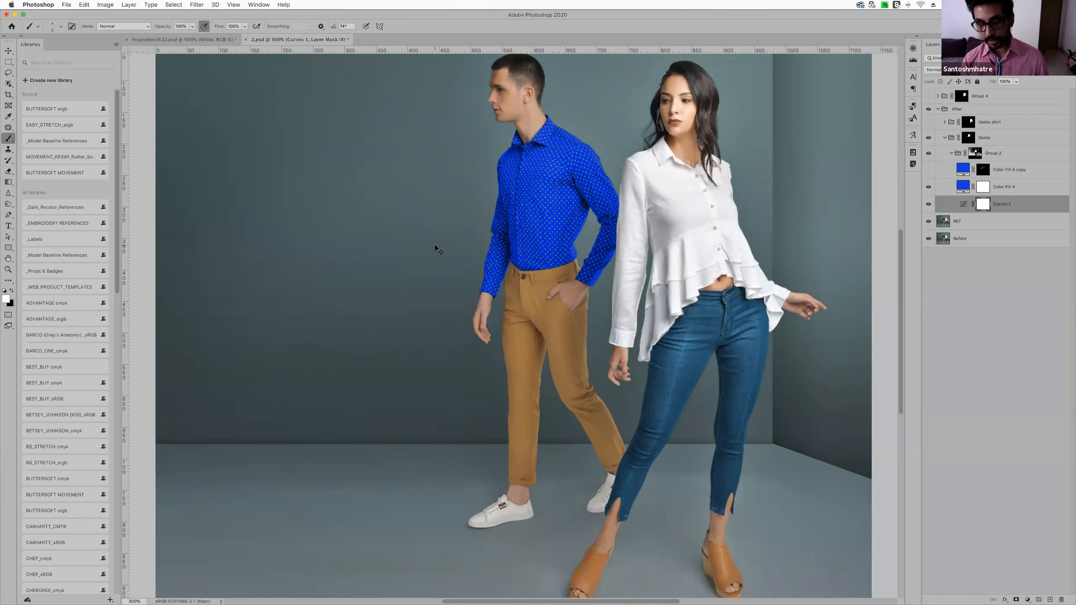
pyautogui.press('super+equal')
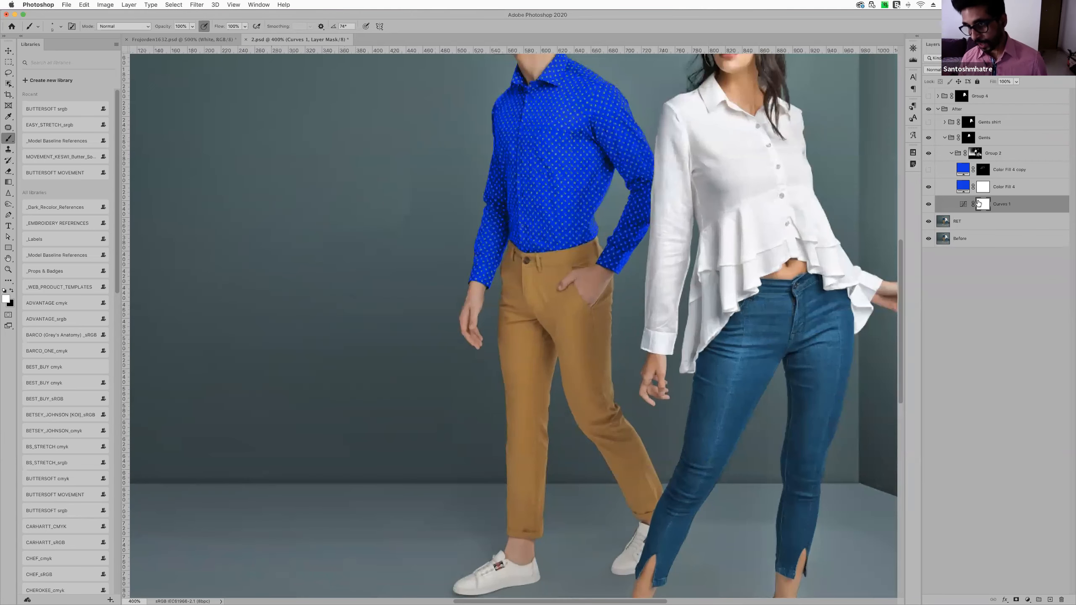
# Change the fill color of the Color Fill 4 layer to red ee0829
pyautogui.doubleClick(962, 186)
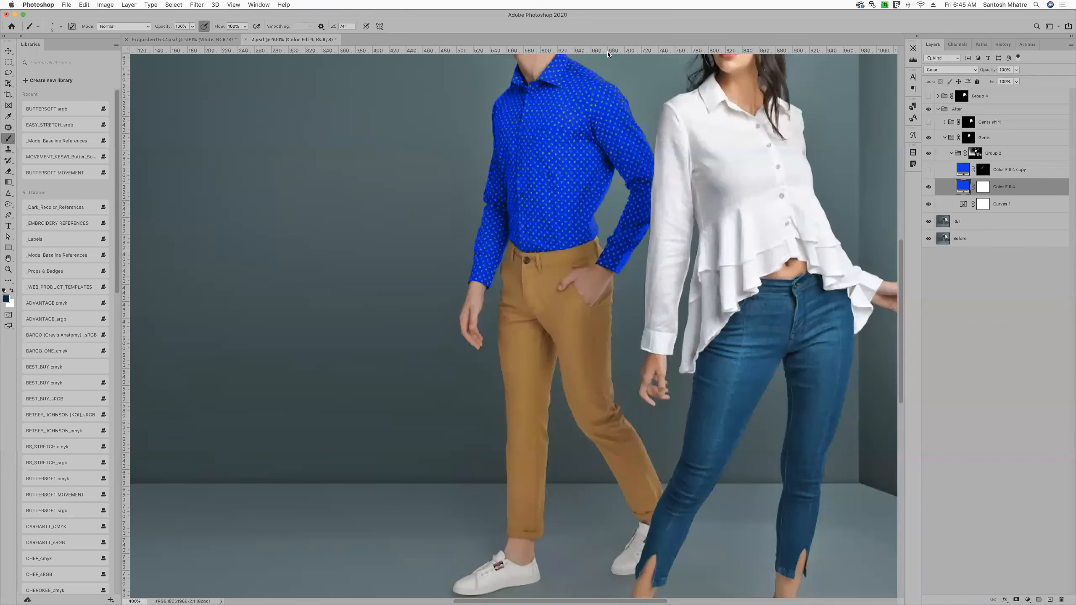
pyautogui.moveTo(637, 67); pyautogui.dragTo(398, 62)
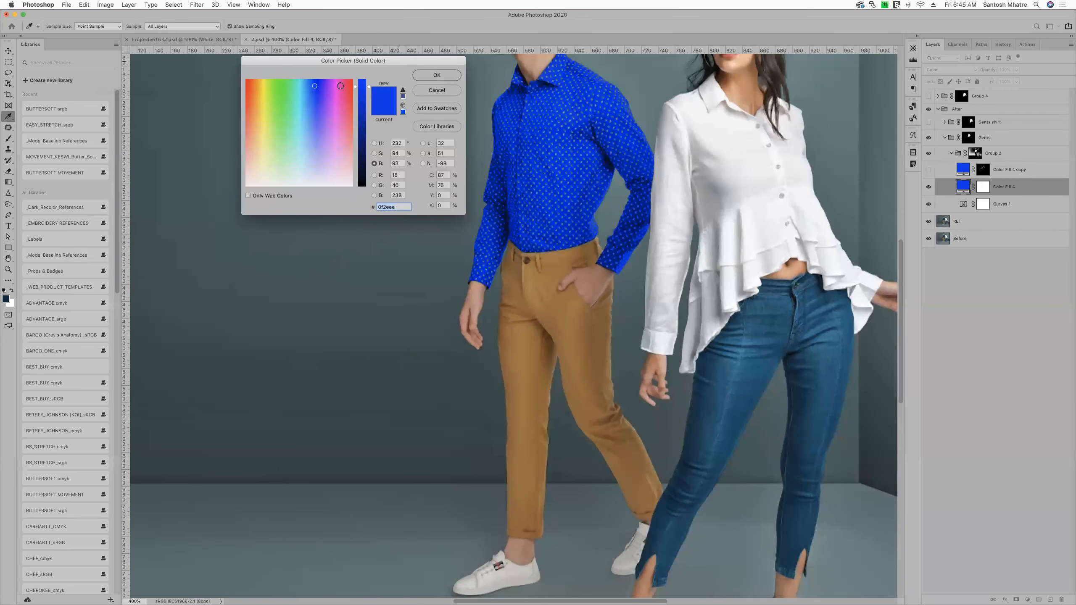
pyautogui.click(340, 86)
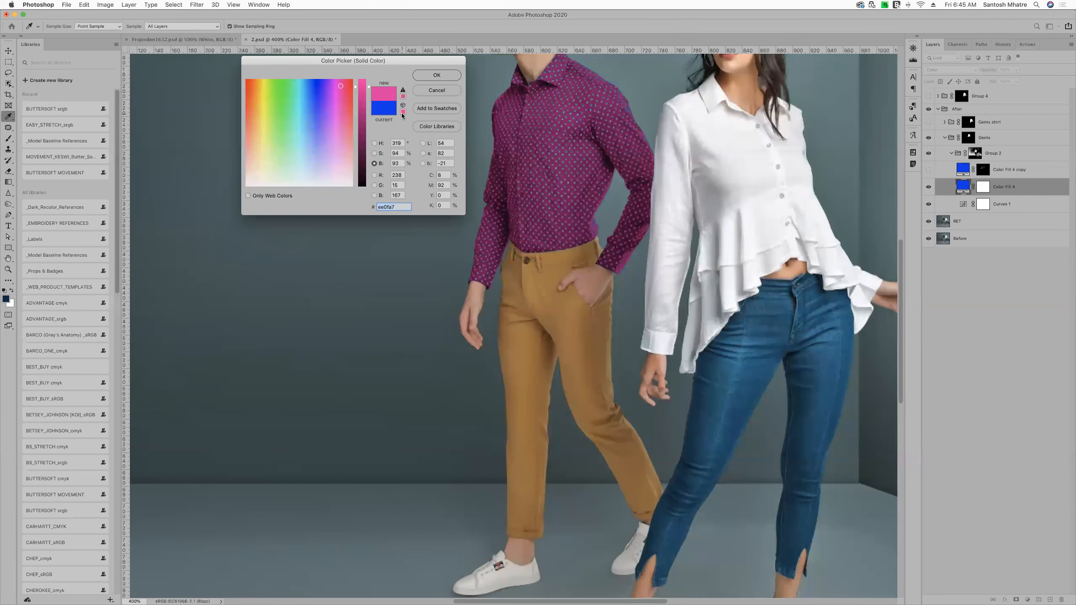
pyautogui.click(350, 83)
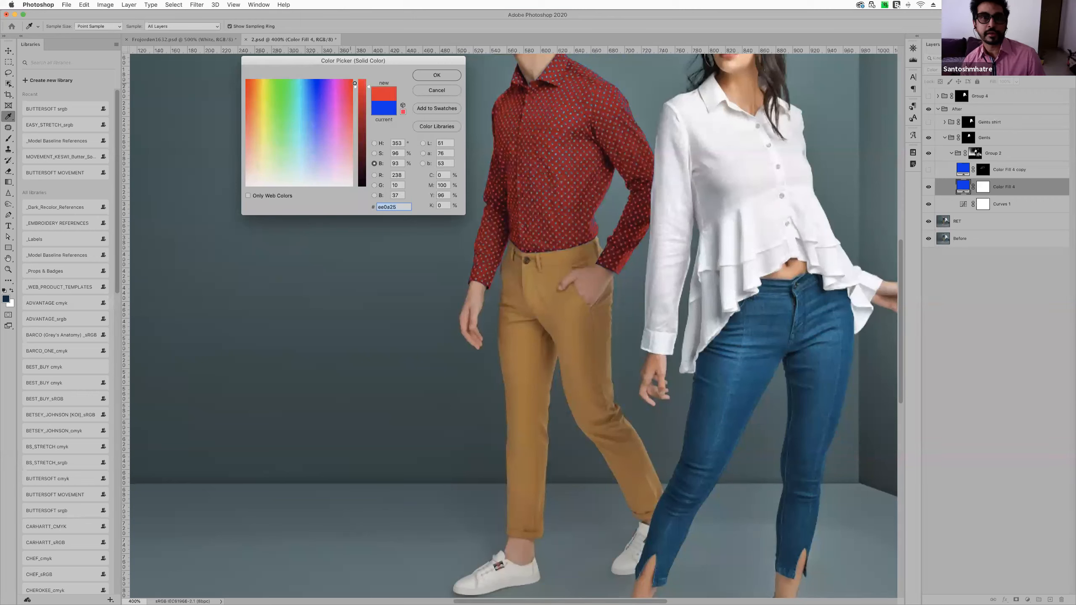
pyautogui.click(350, 83)
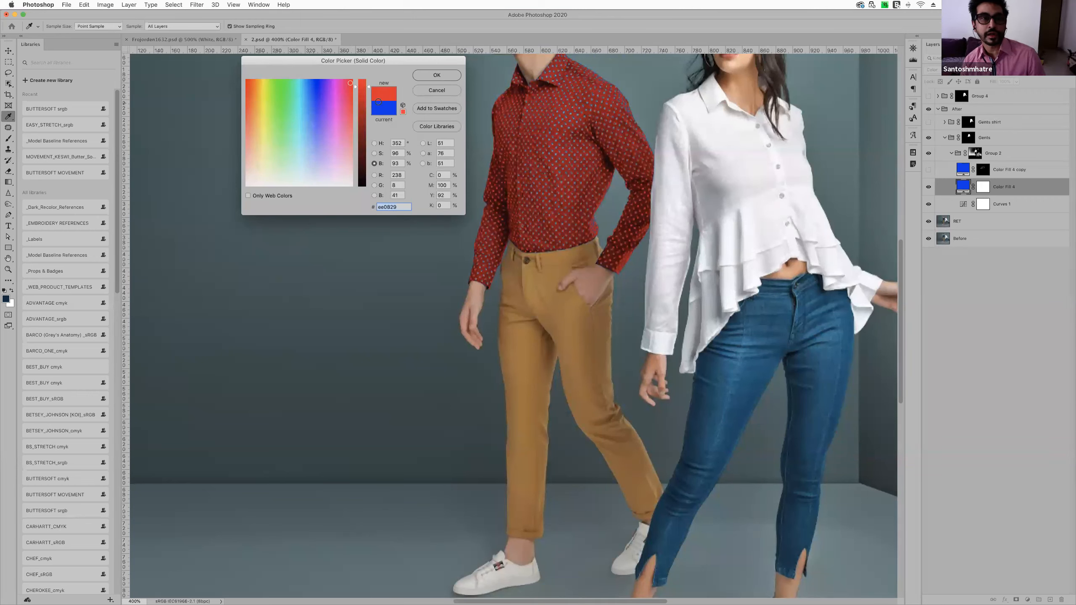
pyautogui.click(436, 75)
pyautogui.press('b')
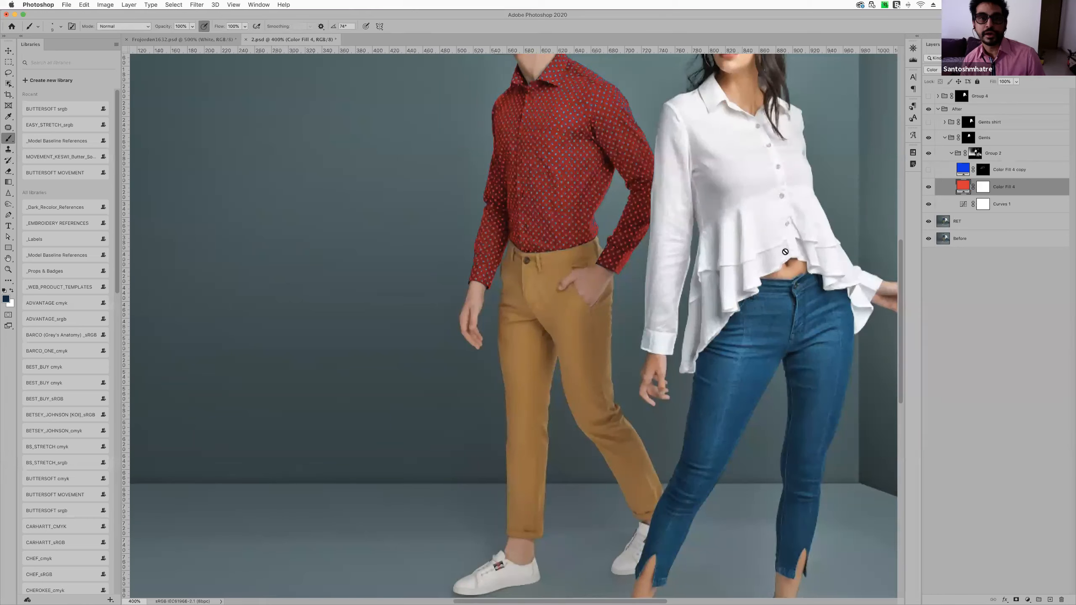
pyautogui.moveTo(568, 239); pyautogui.dragTo(481, 297)
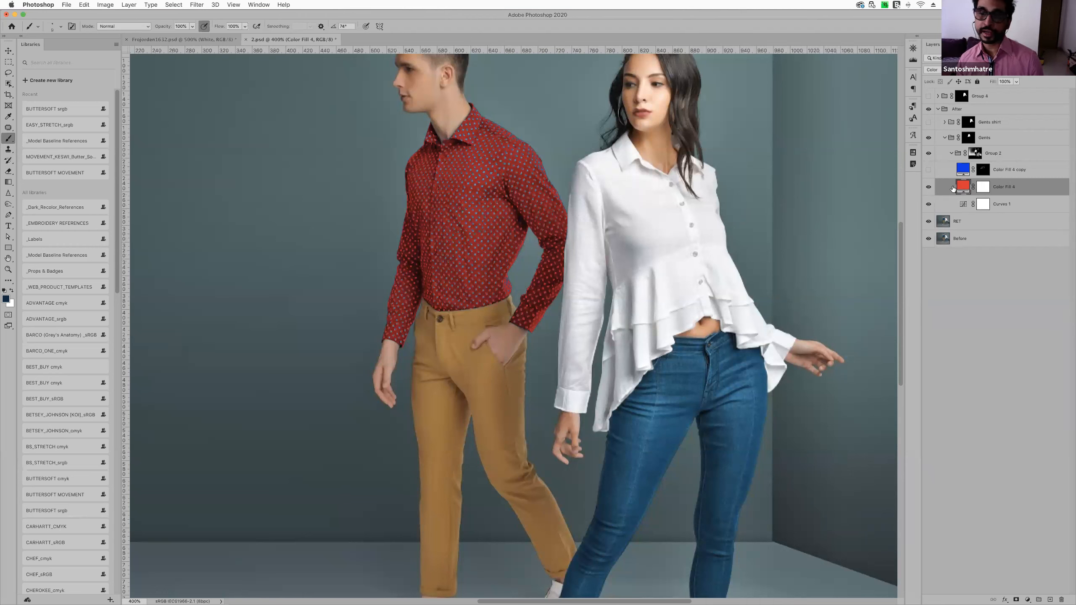
pyautogui.press('super+minus')
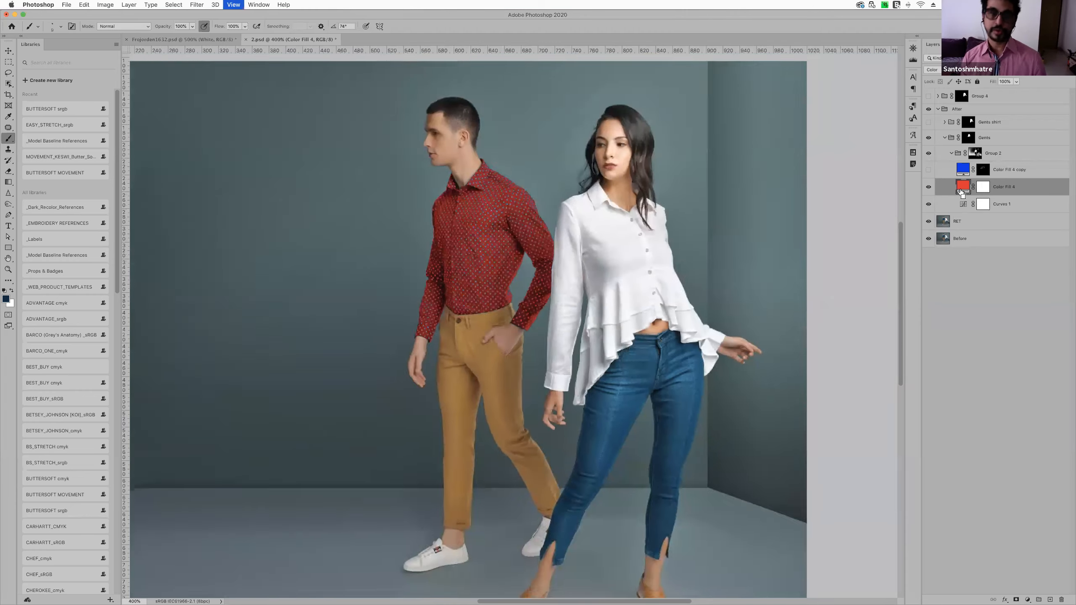
pyautogui.press('super+minus')
pyautogui.press('super+minus')
pyautogui.press('super+plus')
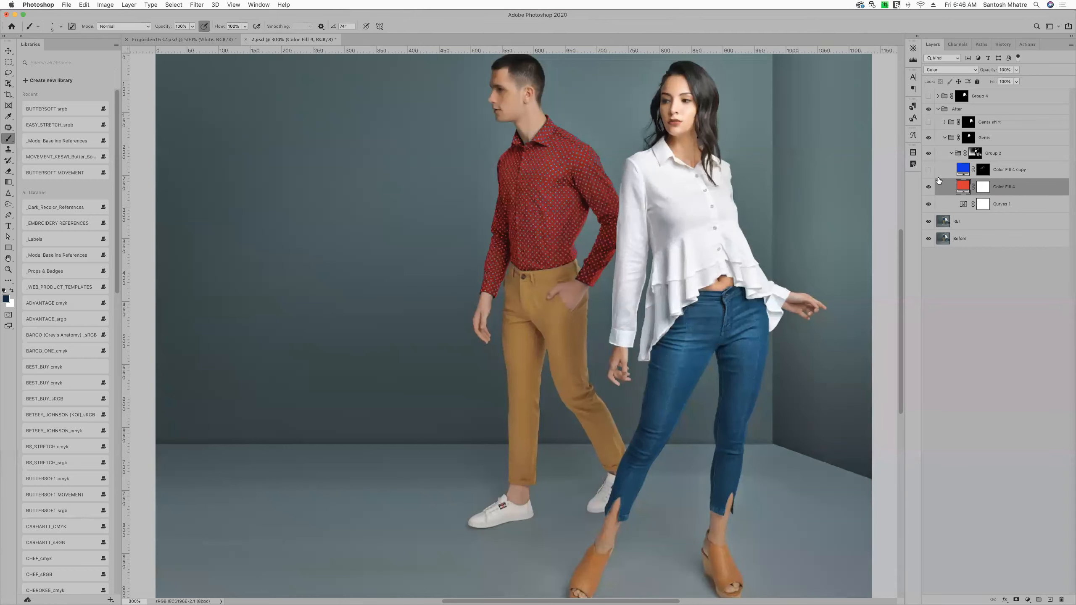
pyautogui.hscroll(2, 628, 298)
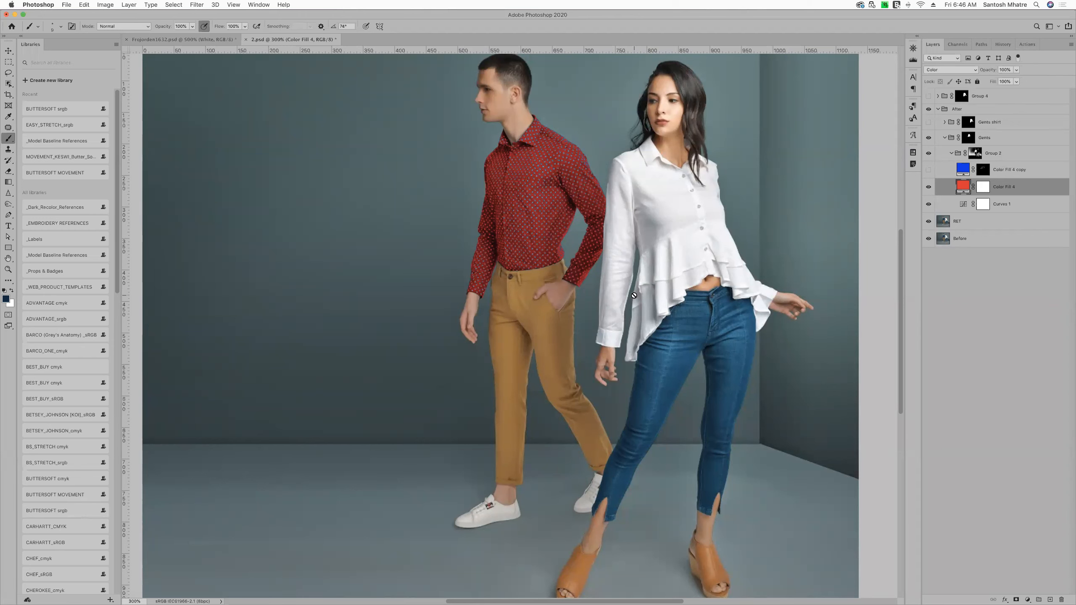
pyautogui.hscroll(5, 487, 385)
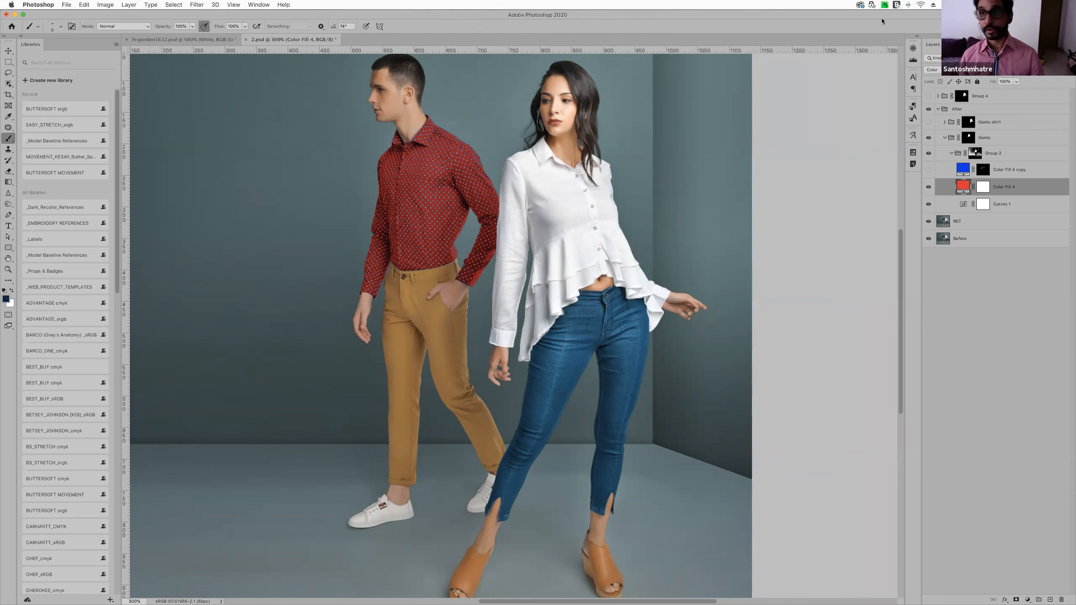
pyautogui.click(885, 5)
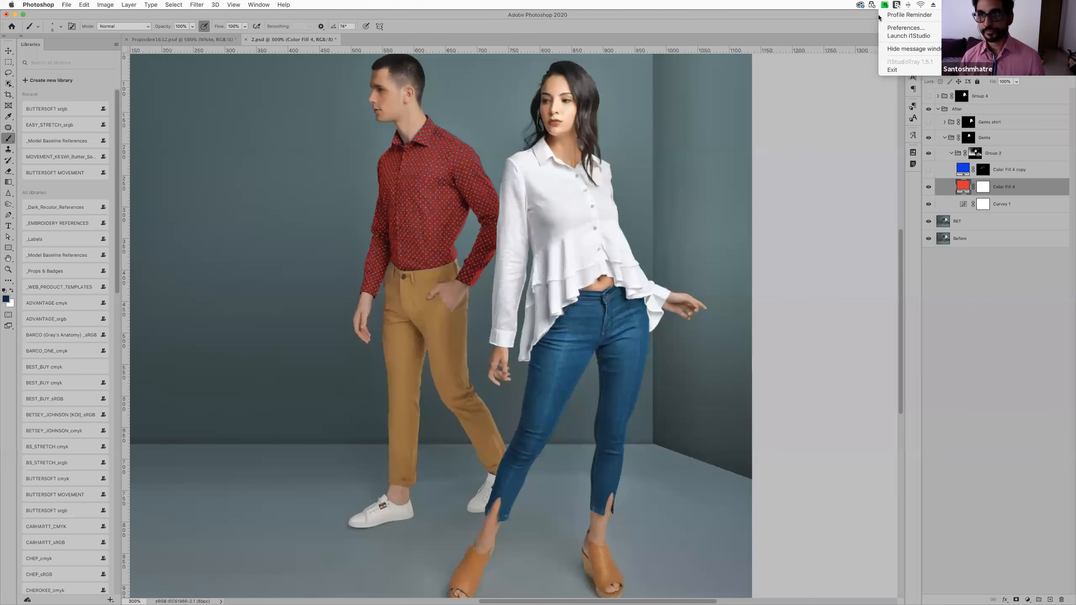
pyautogui.click(702, 193)
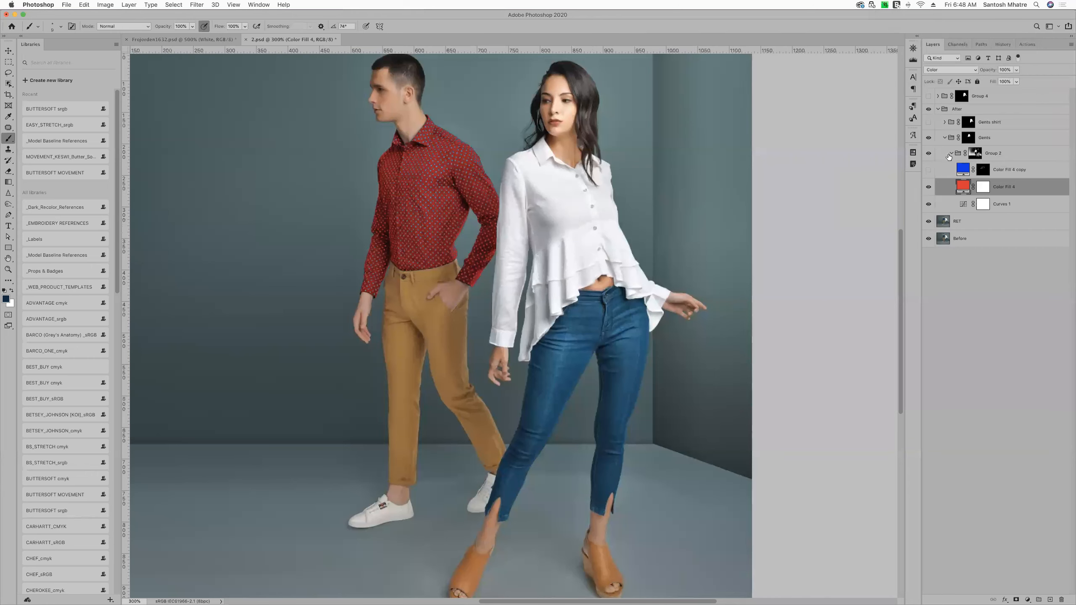
# Collapse and expand the After group to show its layers, and hide the Color Fill 4 layer
pyautogui.click(937, 109)
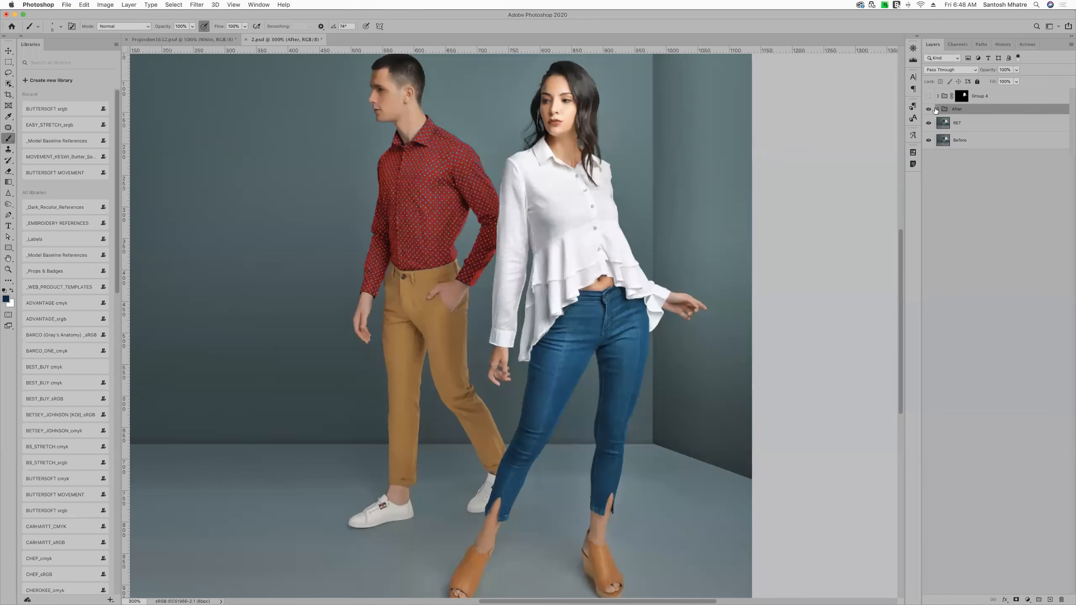
pyautogui.click(937, 110)
pyautogui.click(938, 109)
pyautogui.scroll(5, 519, 338)
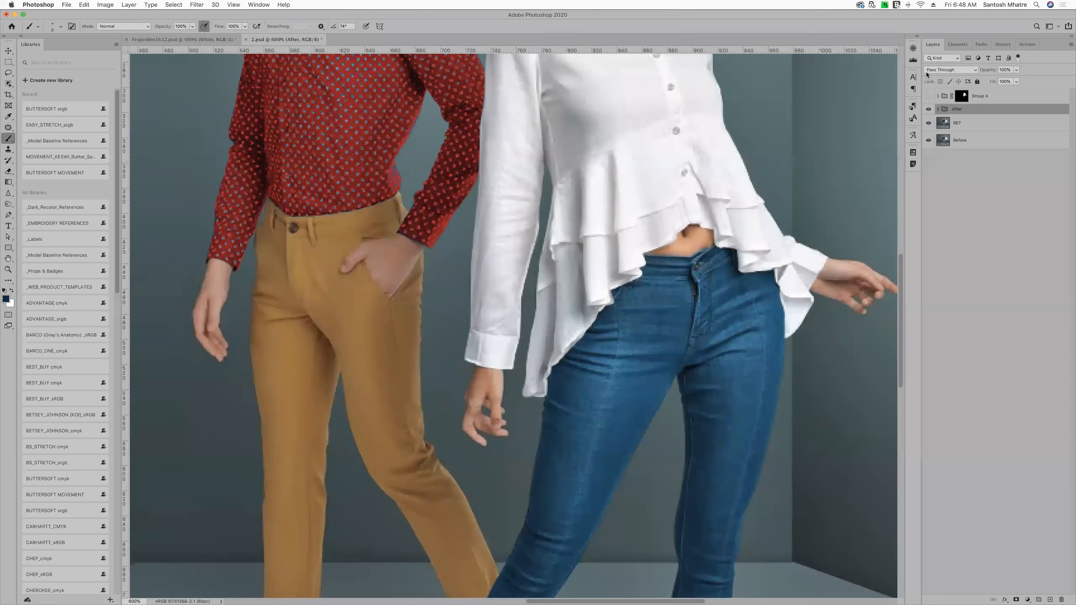
pyautogui.click(938, 110)
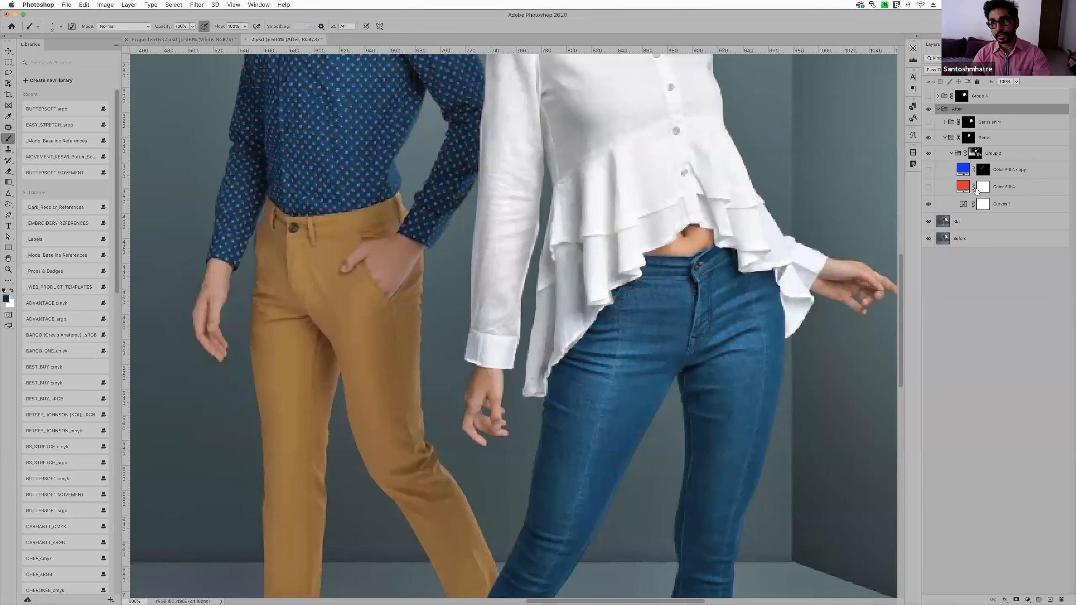
# Inspect the fill color of the Color Fill 4 copy layer without changing it, and collapse the Gents group
pyautogui.doubleClick(963, 170)
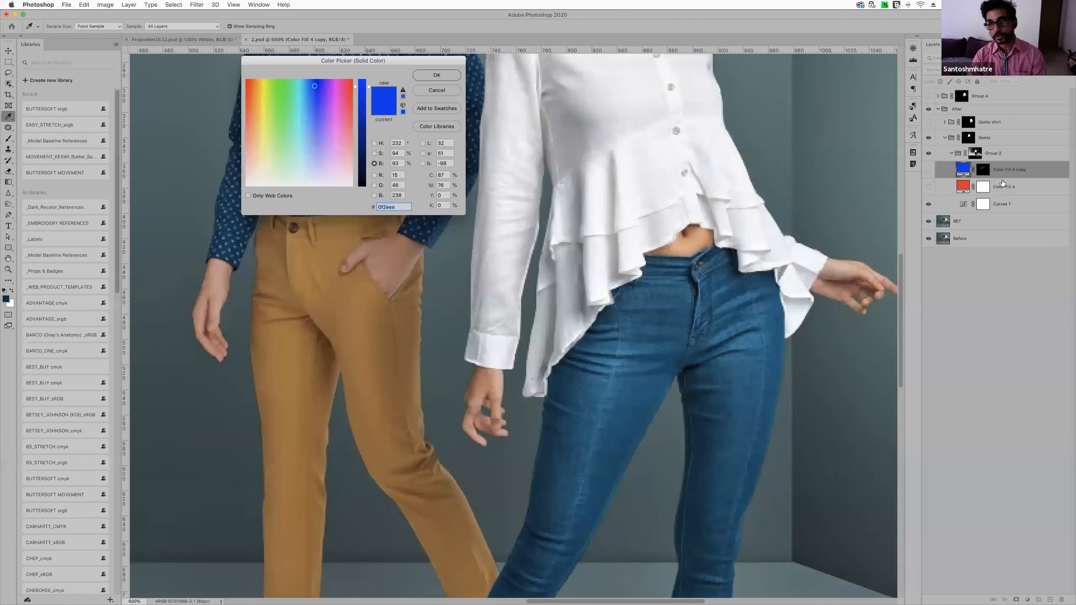
pyautogui.click(436, 91)
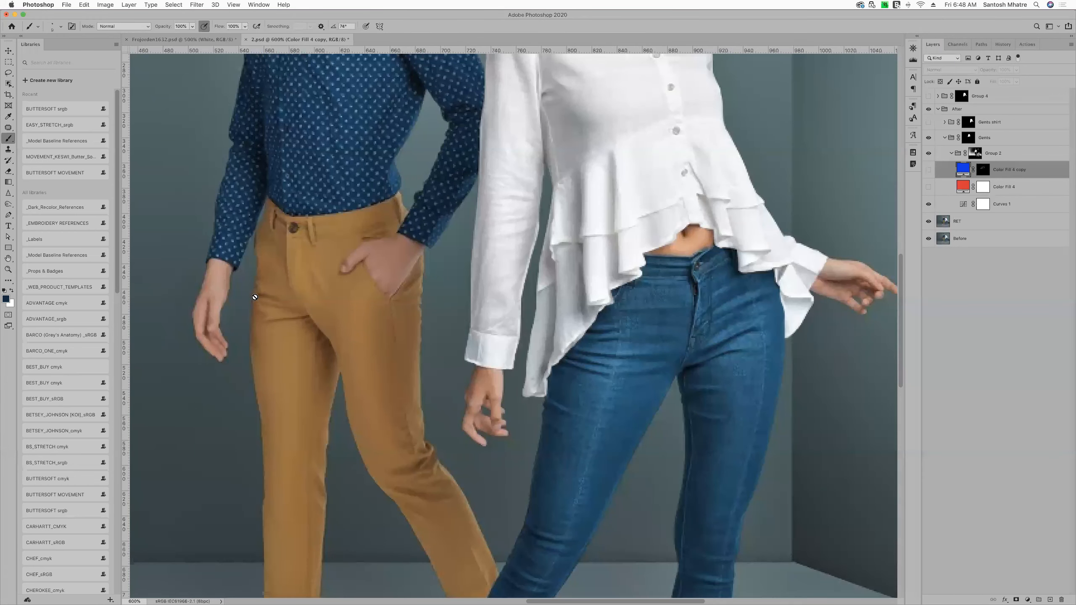
pyautogui.click(944, 137)
pyautogui.scroll(5, 430, 250)
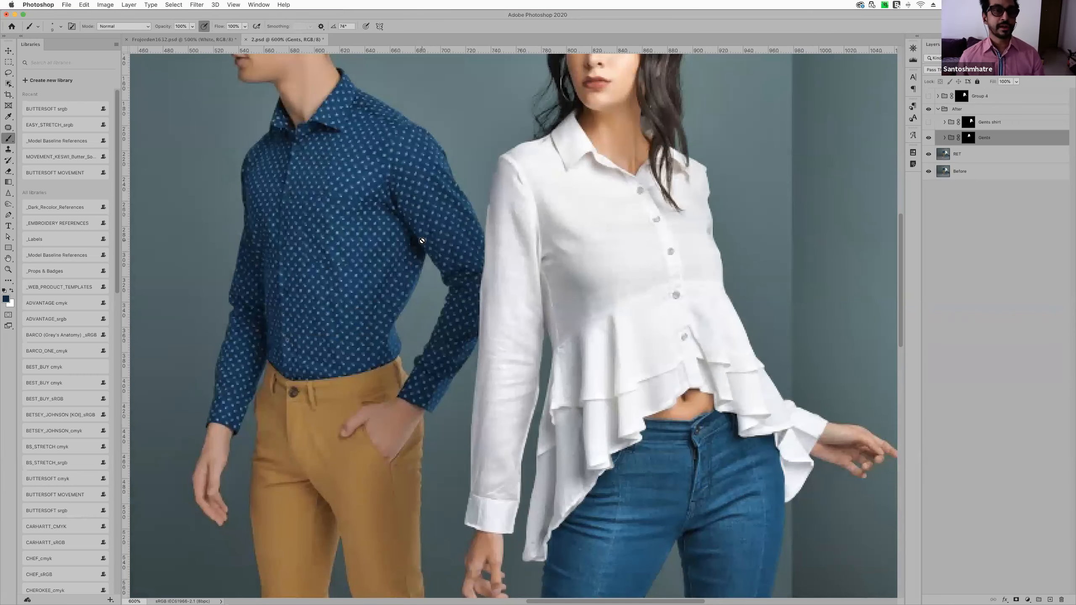
pyautogui.hscroll(-3, 427, 242)
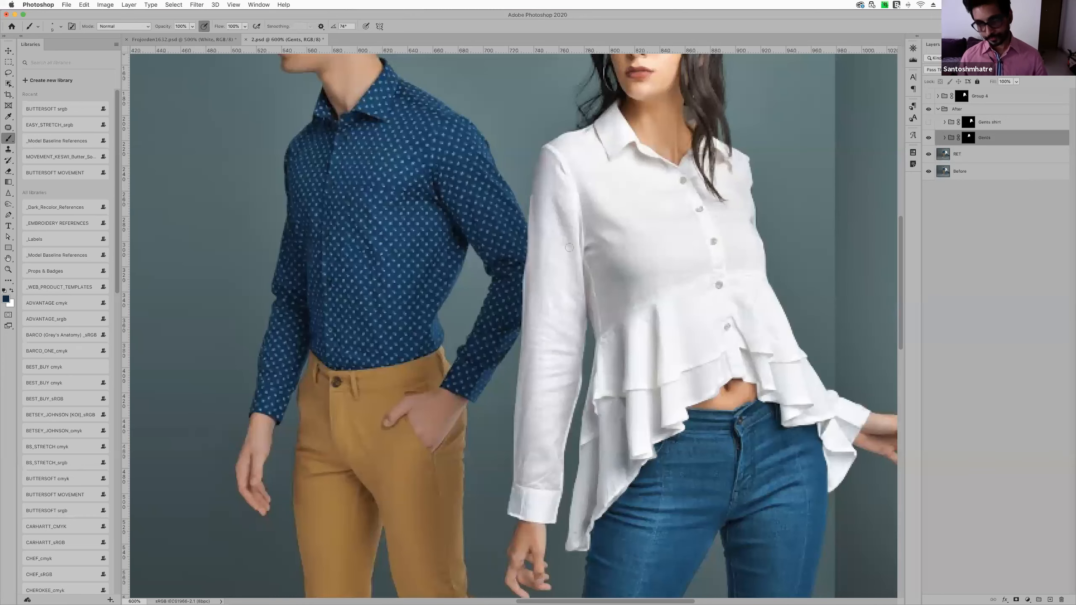
# On the RET layer, patch a narrow strip of the man's upper sleeve with nearby fabric using the Content-Aware Patch tool, and deselect
pyautogui.hotkey('alt', '[')
pyautogui.press('super+equal')
pyautogui.press('super+equal')
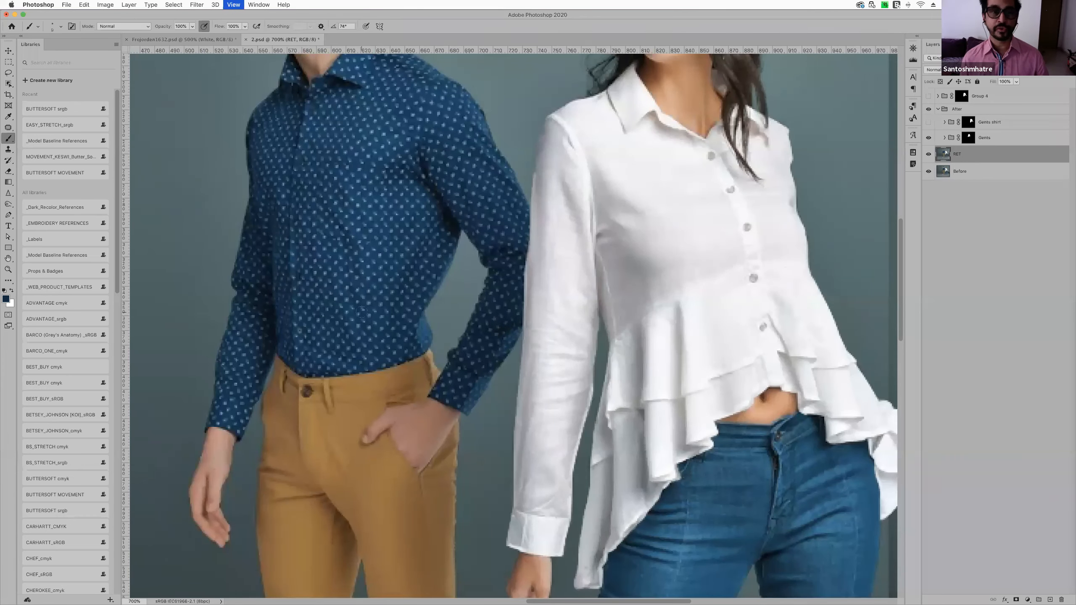
pyautogui.scroll(5, 407, 291)
pyautogui.hscroll(-5, 407, 292)
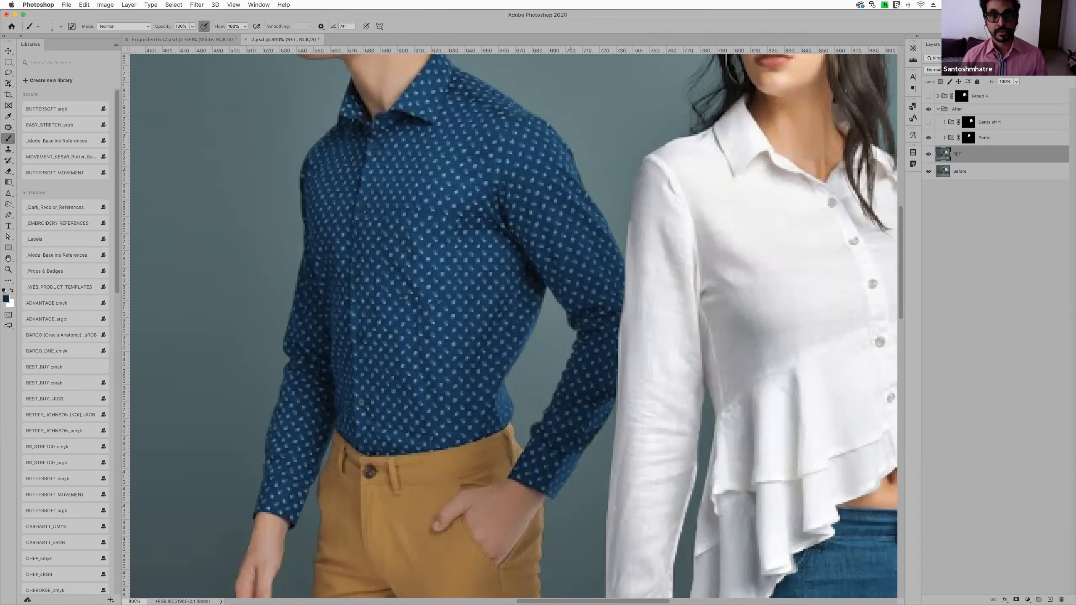
pyautogui.hscroll(2, 516, 325)
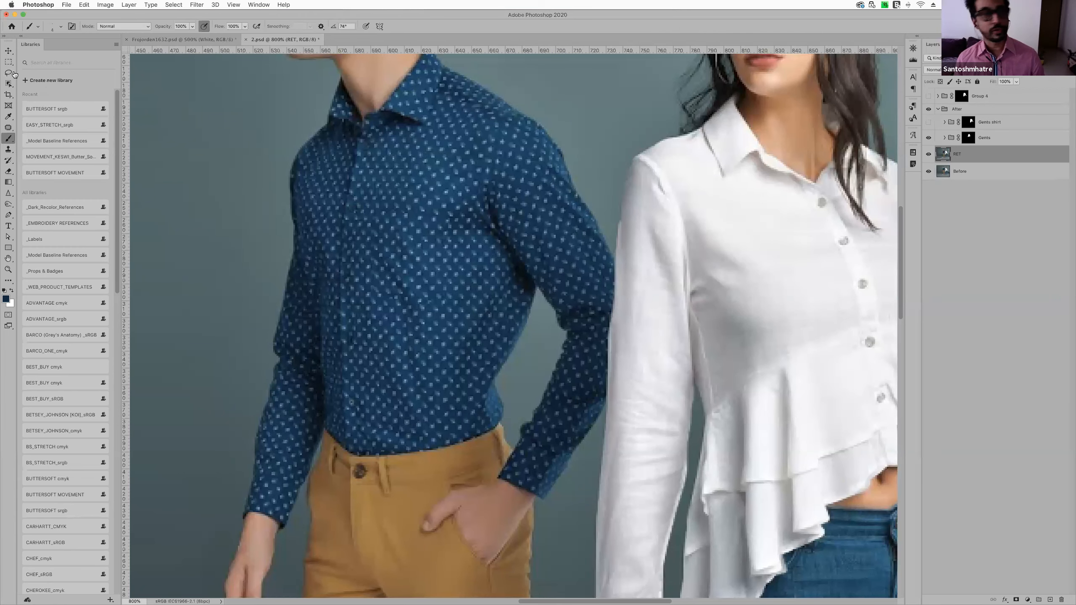
pyautogui.click(9, 127)
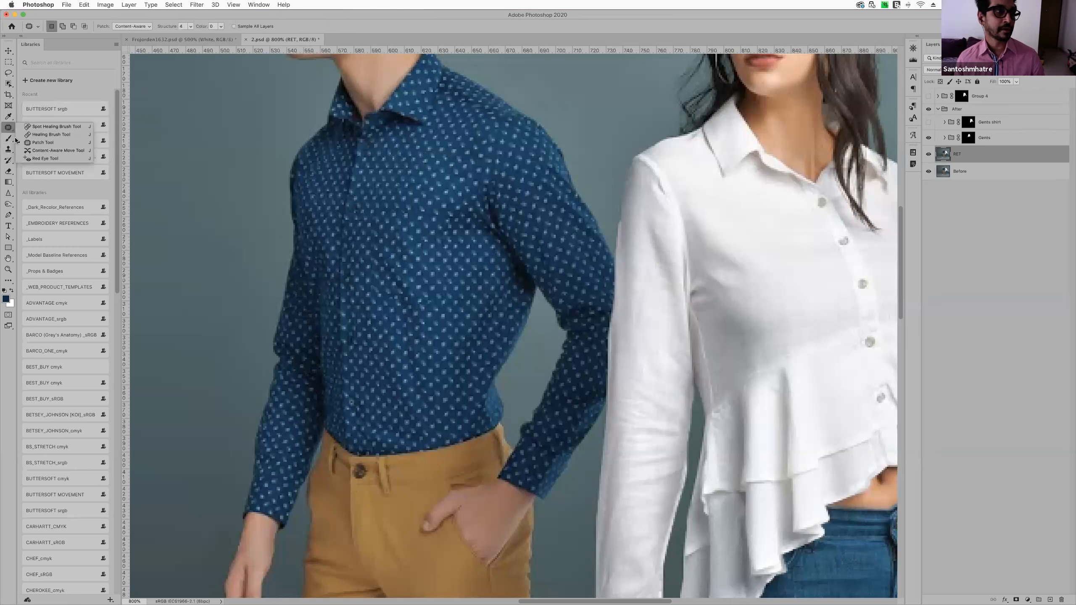
pyautogui.click(47, 143)
pyautogui.moveTo(542, 183)
pyautogui.mouseDown()
pyautogui.moveTo(599, 234)
pyautogui.moveTo(545, 178)
pyautogui.moveTo(562, 198)
pyautogui.moveTo(542, 226)
pyautogui.mouseUp()
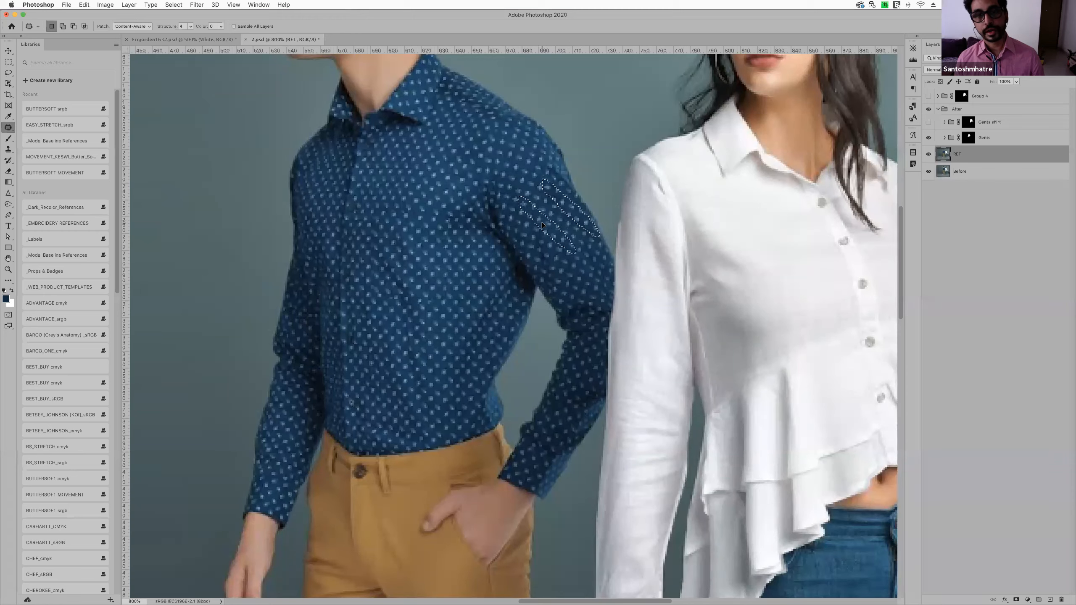
pyautogui.moveTo(542, 222); pyautogui.dragTo(542, 222)
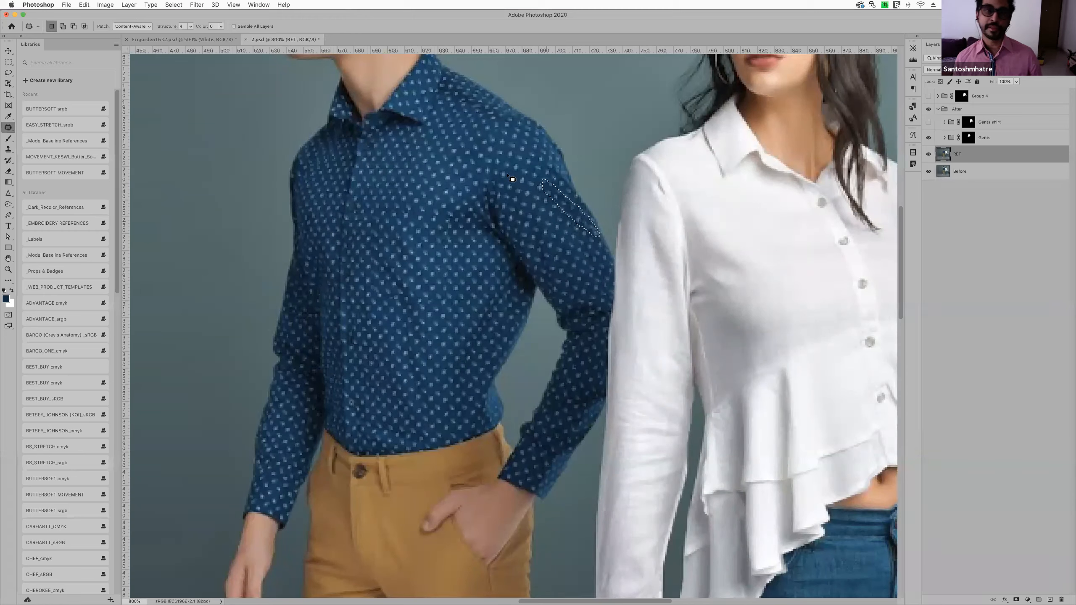
pyautogui.press('super+d')
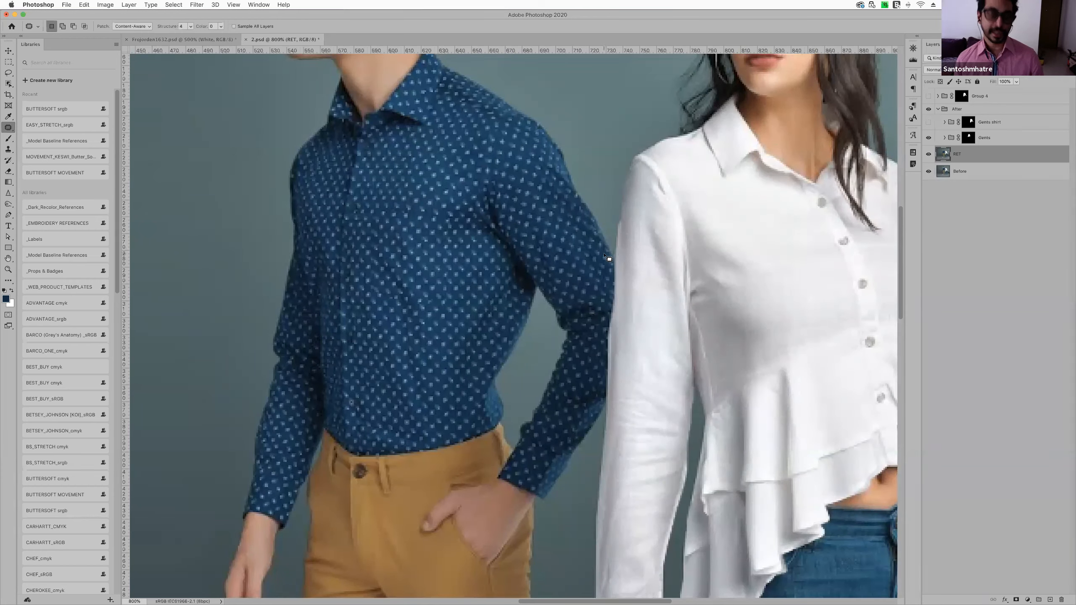
# Undo the deselection and the patch, then fill the selected sleeve strip with Content-Aware in Normal mode at 100% opacity and deselect
pyautogui.press('super+z')
pyautogui.press('super+z')
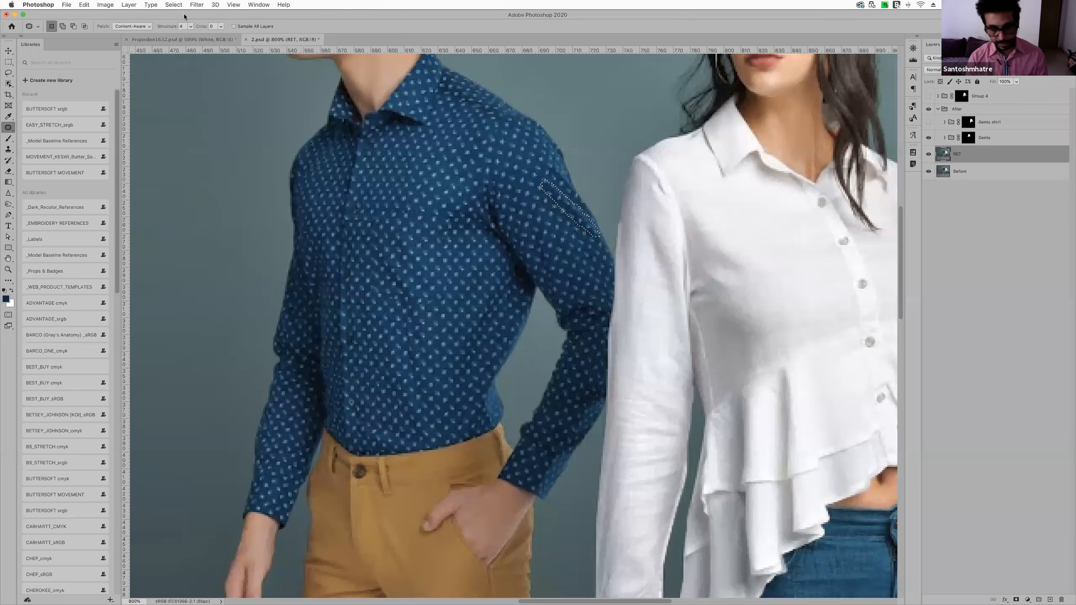
pyautogui.hotkey('shift', 'BackSpace')
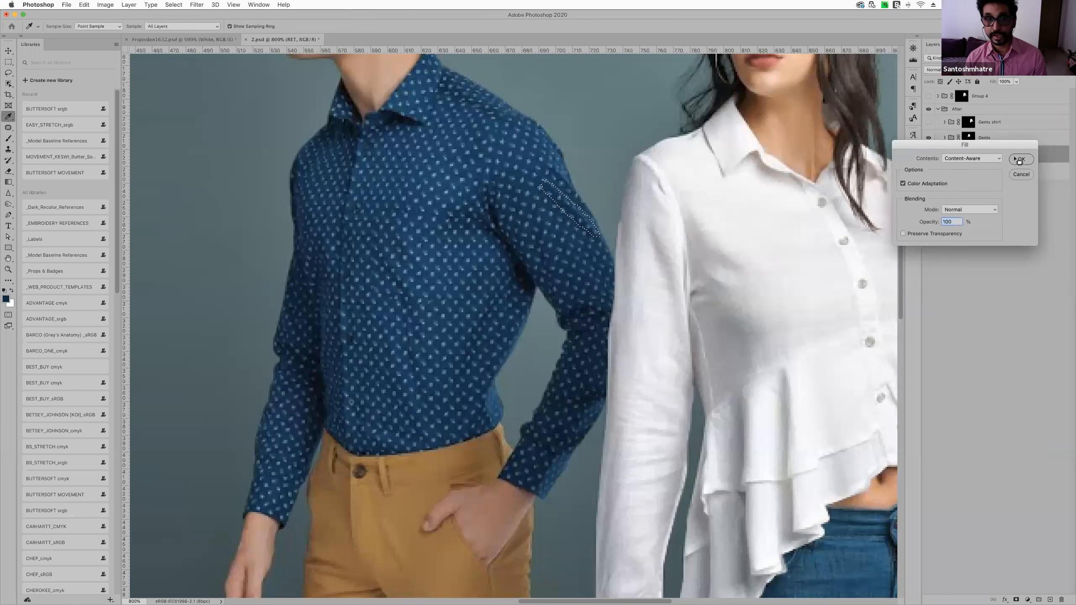
pyautogui.press('Return')
pyautogui.hotkey('ctrl', 'd')
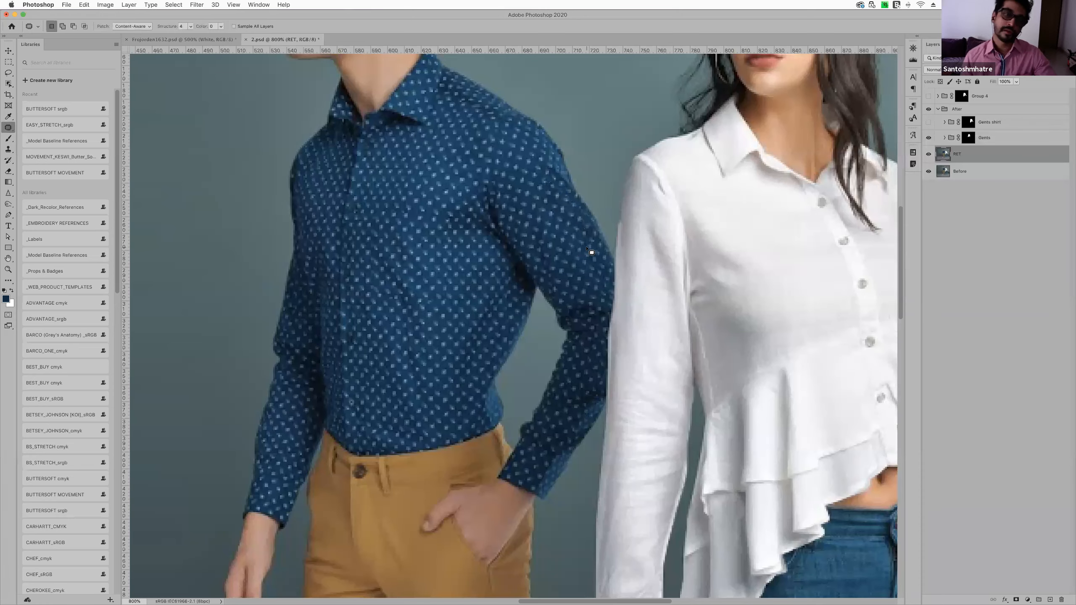
# Examine the filled area of the man's sleeve in the full image and up close
pyautogui.press('super+minus')
pyautogui.press('super+minus')
pyautogui.press('super+minus')
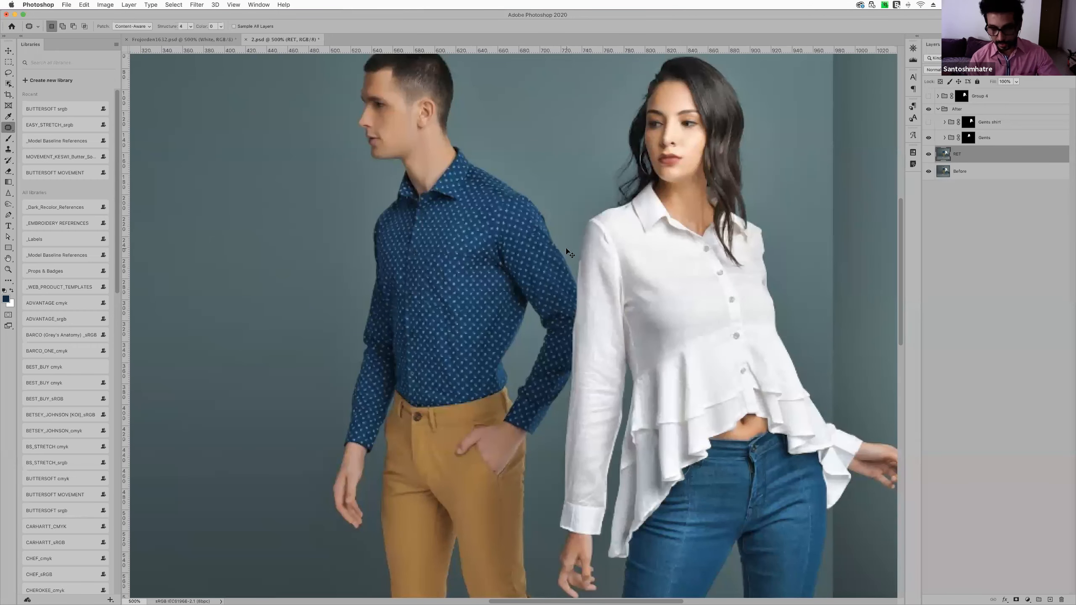
pyautogui.press('super+minus')
pyautogui.press('super+minus')
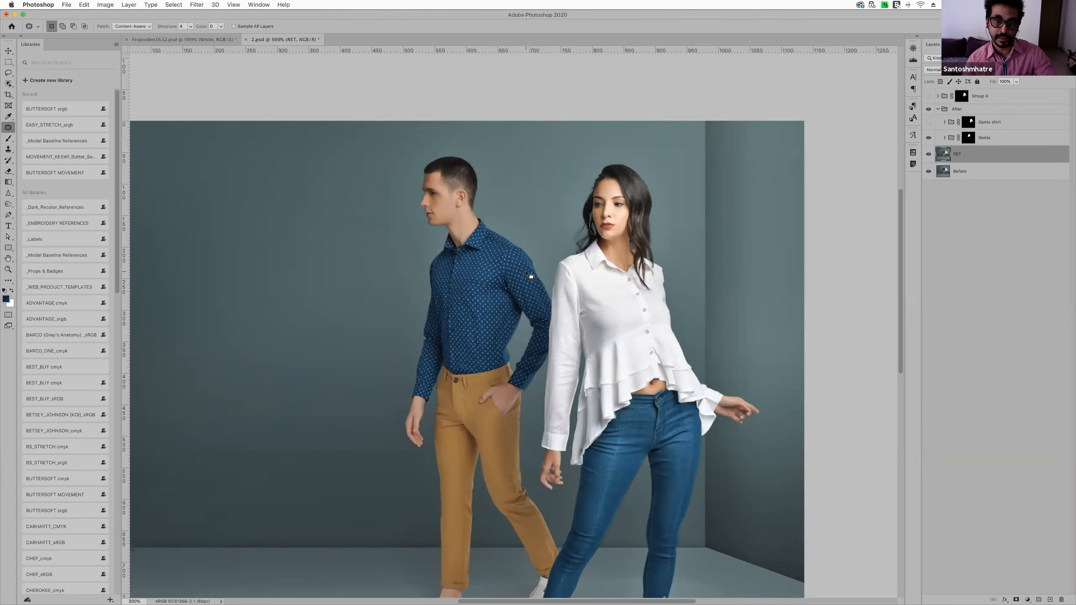
pyautogui.press('super+equal')
pyautogui.press('super+equal')
pyautogui.press('super+equal')
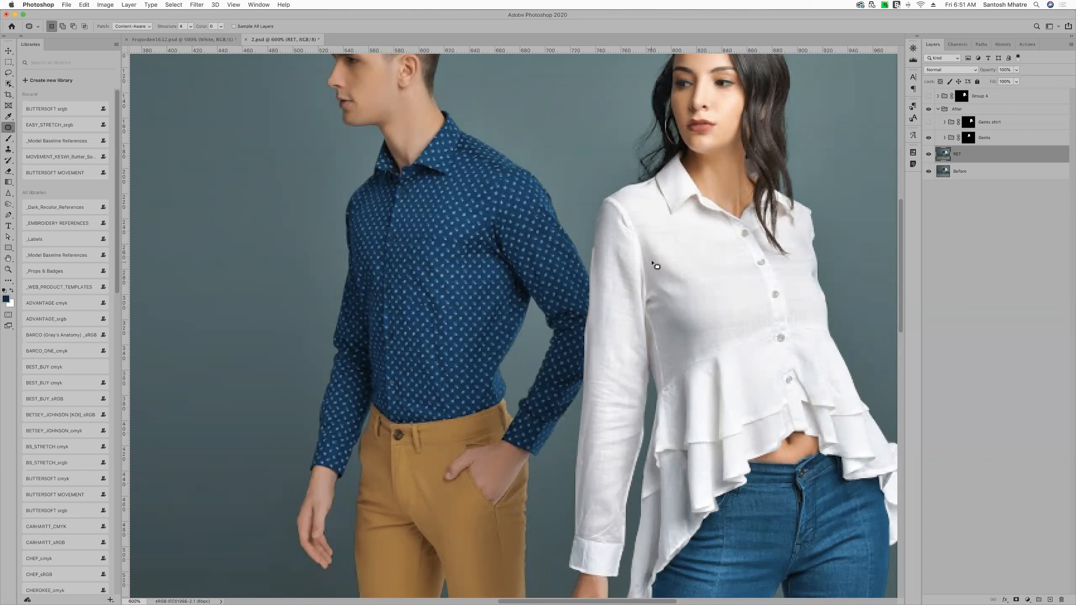
# Switch to Finder to look over the Seamedit folder, and return to the photo in Photoshop
pyautogui.click(8, 52)
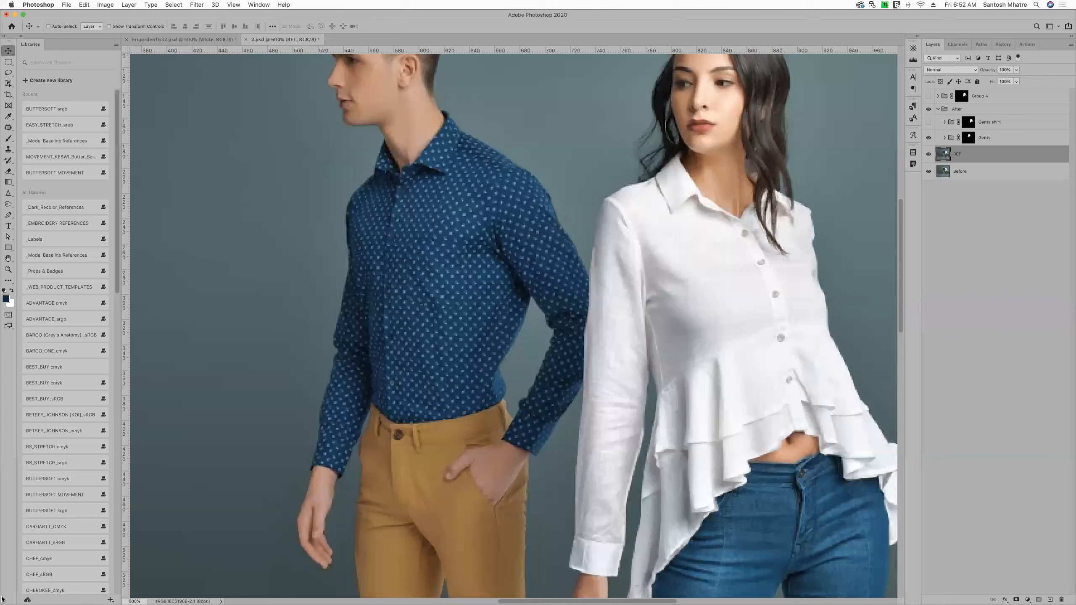
pyautogui.click(40, 588)
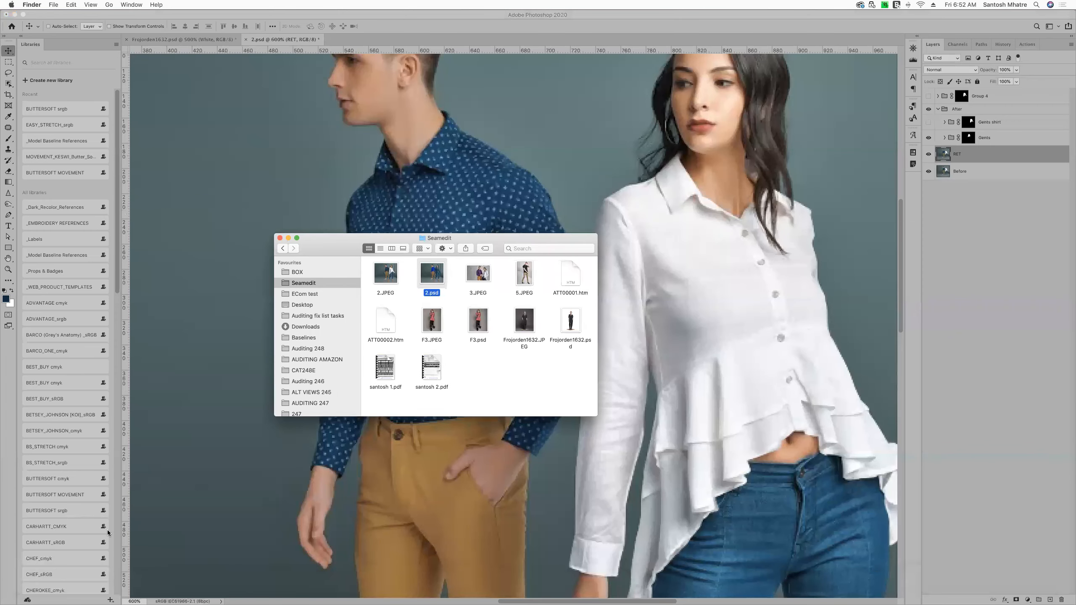
pyautogui.click(586, 153)
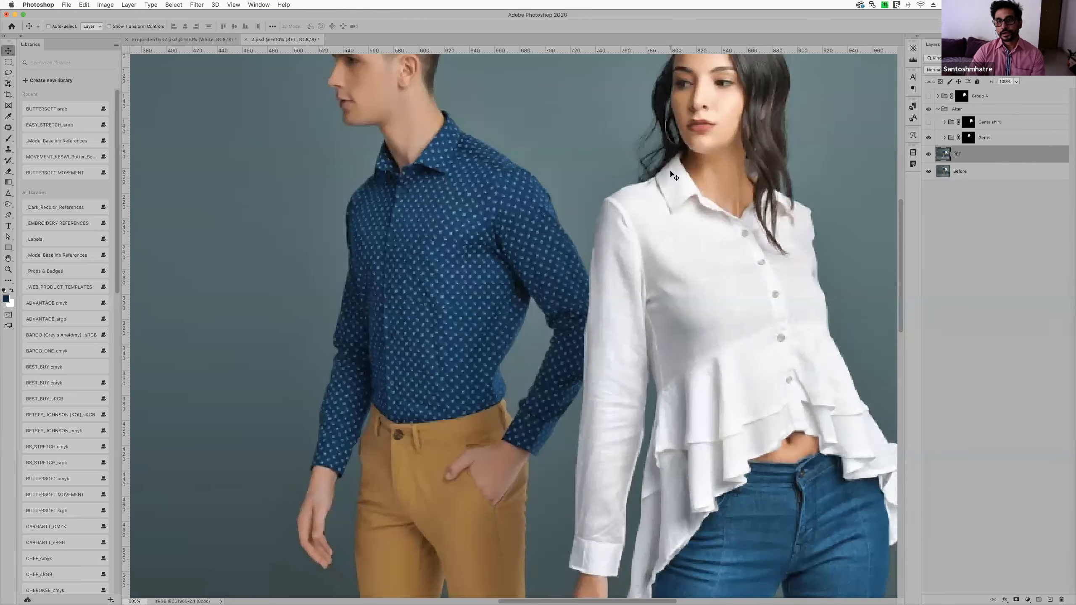
# Load the Gents shirt group's mask as a selection, rename the group Female shirt, and deselect
pyautogui.hscroll(2, 779, 351)
pyautogui.hscroll(10, 779, 351)
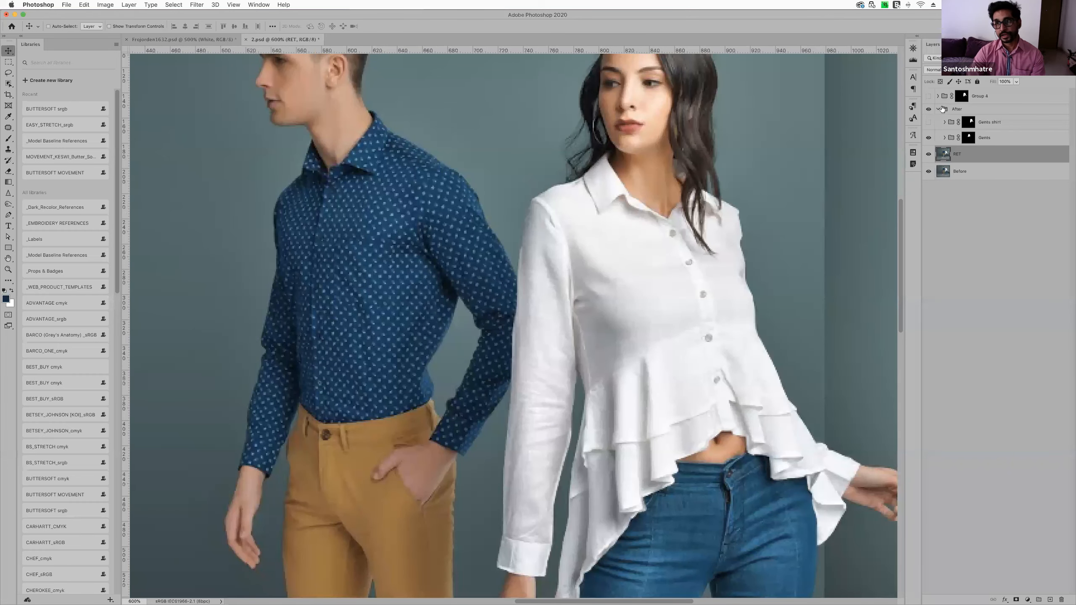
pyautogui.keyDown('super'); pyautogui.click(973, 123); pyautogui.keyUp('super')
pyautogui.doubleClick(991, 122)
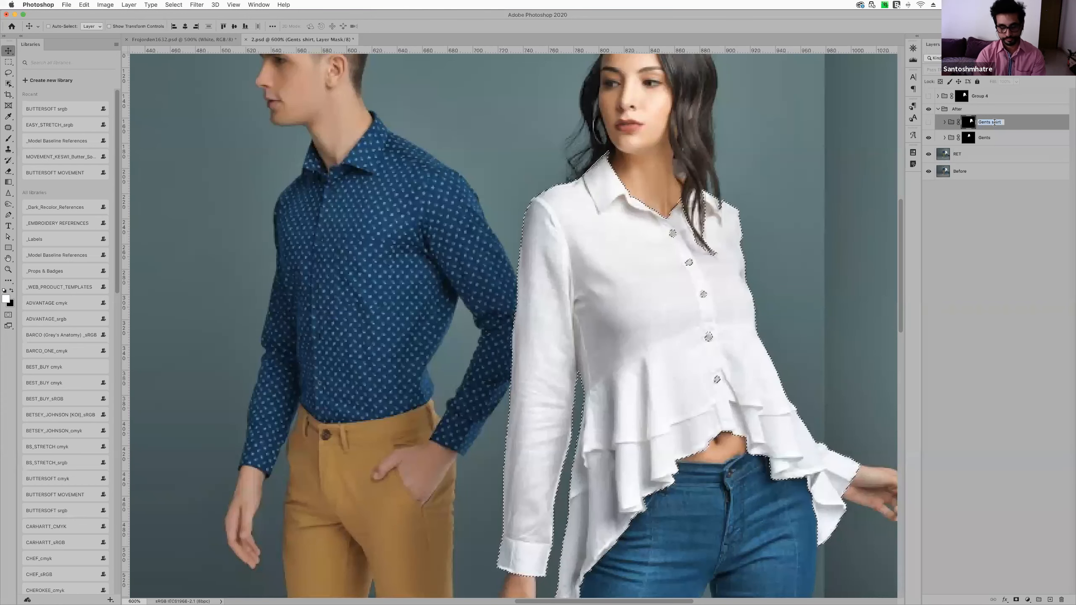
pyautogui.write('Female shirt')
pyautogui.press('Return')
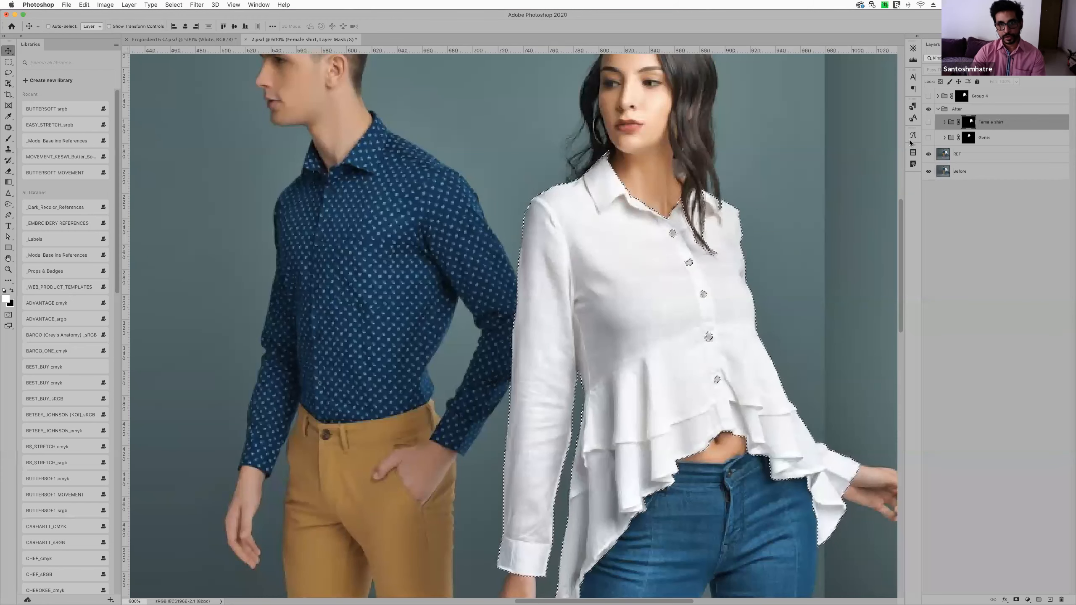
pyautogui.press('super+d')
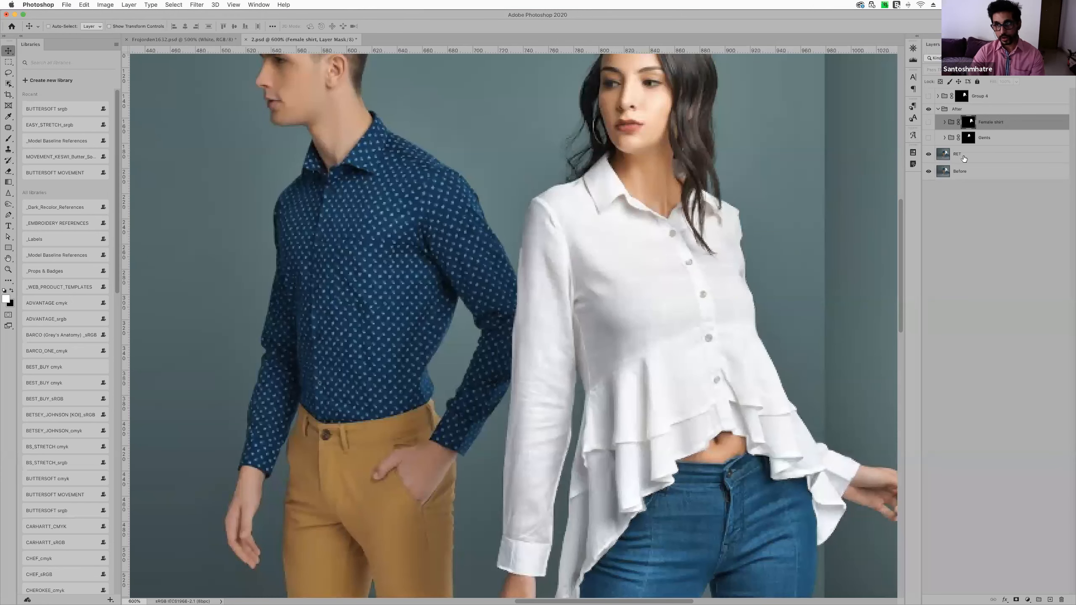
# Show the Female shirt group so the woman's blouse is recolored, and expand it to list its layers
pyautogui.click(964, 157)
pyautogui.click(960, 124)
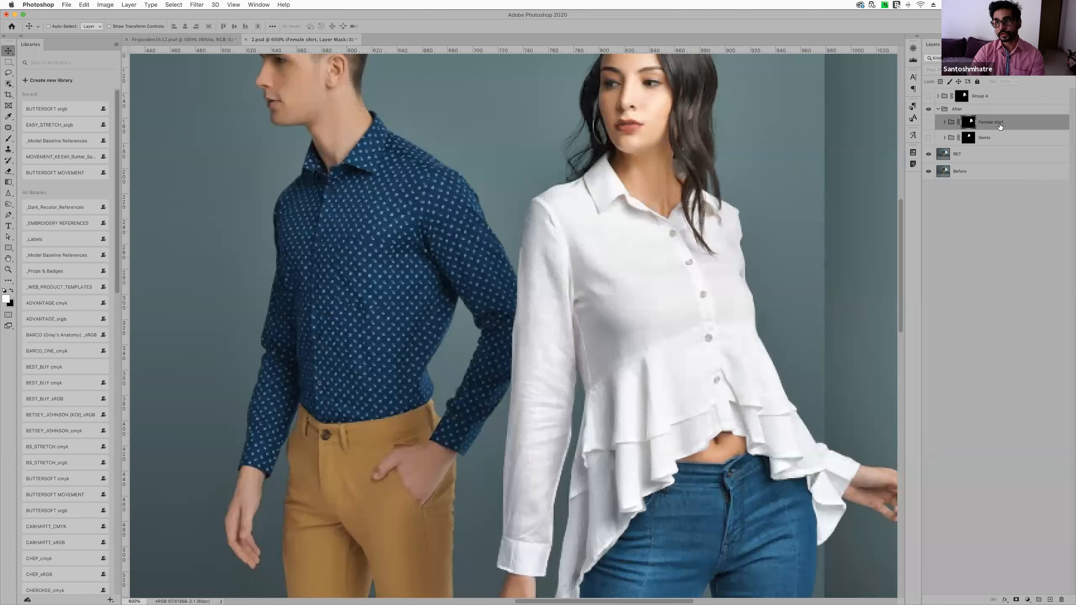
pyautogui.click(929, 122)
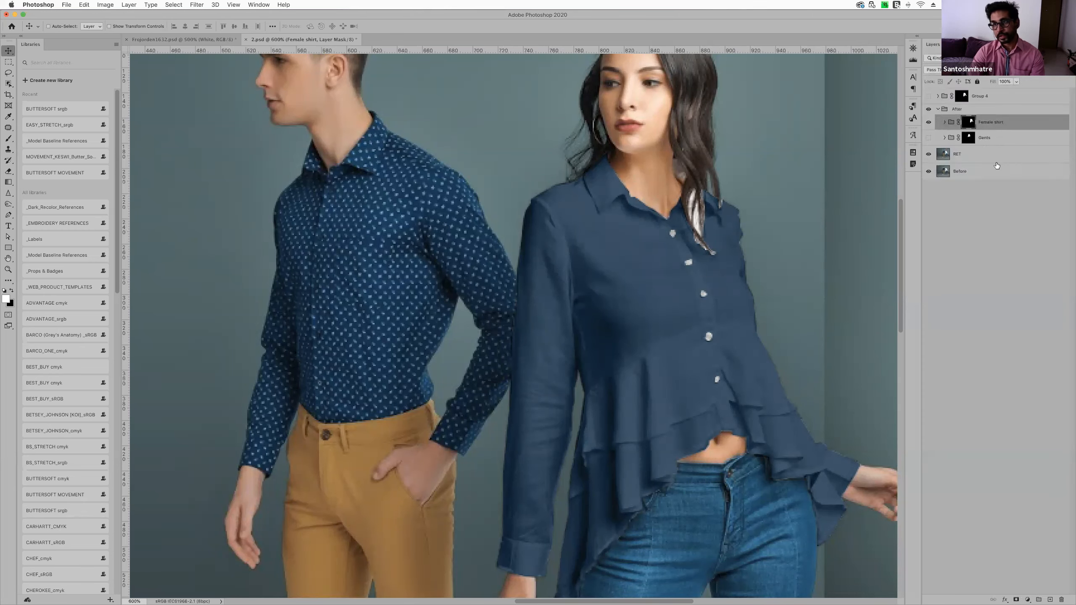
pyautogui.click(945, 122)
pyautogui.scroll(-3, 693, 335)
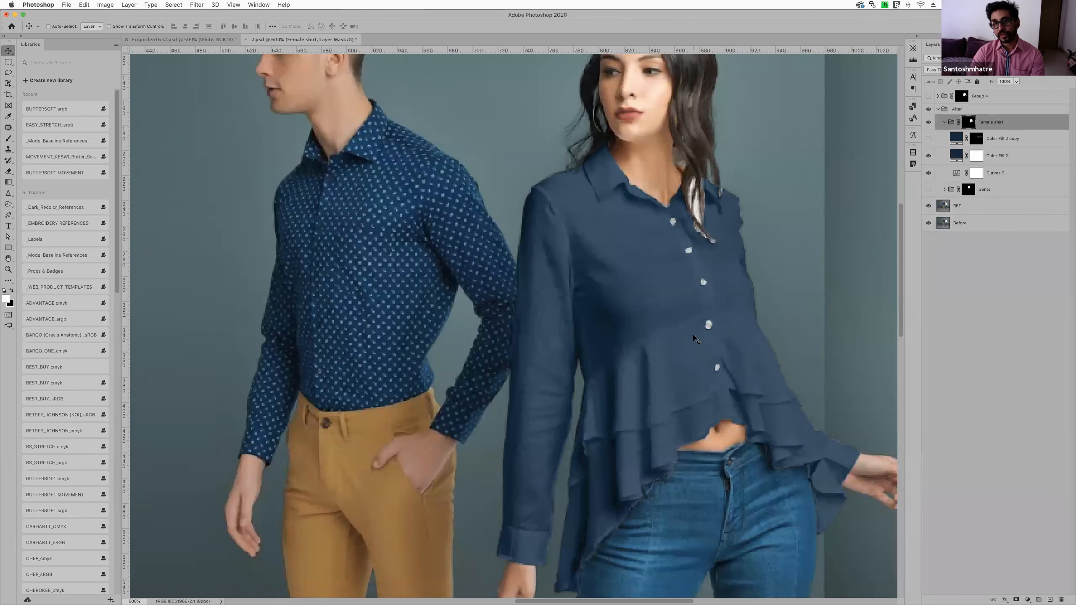
pyautogui.scroll(-2, 675, 228)
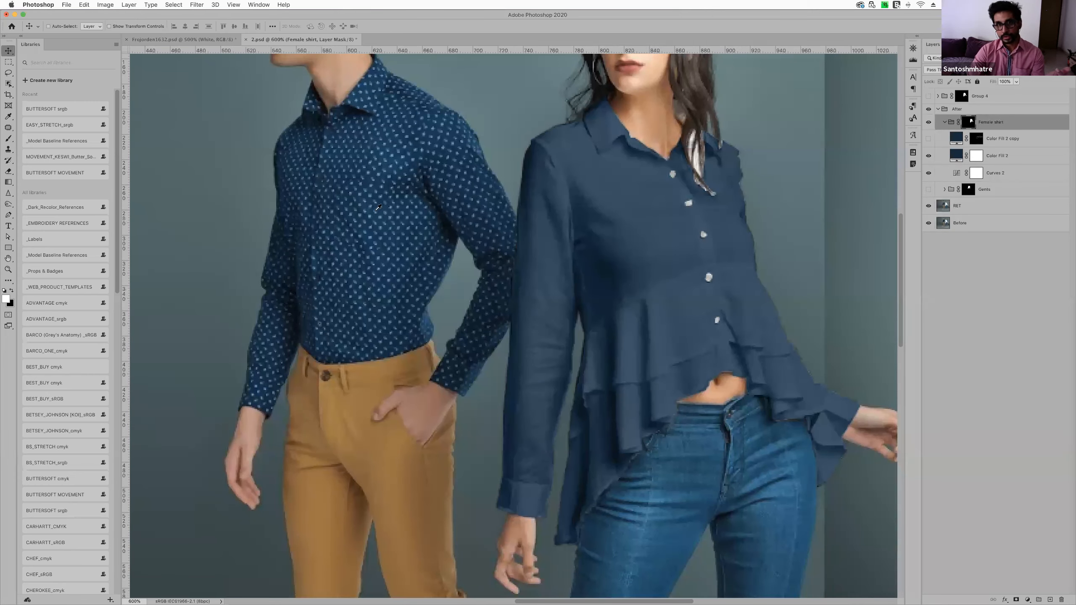
# Inspect the fill color of the Color Fill 2 layer and the available fill and adjustment layer types
pyautogui.doubleClick(956, 155)
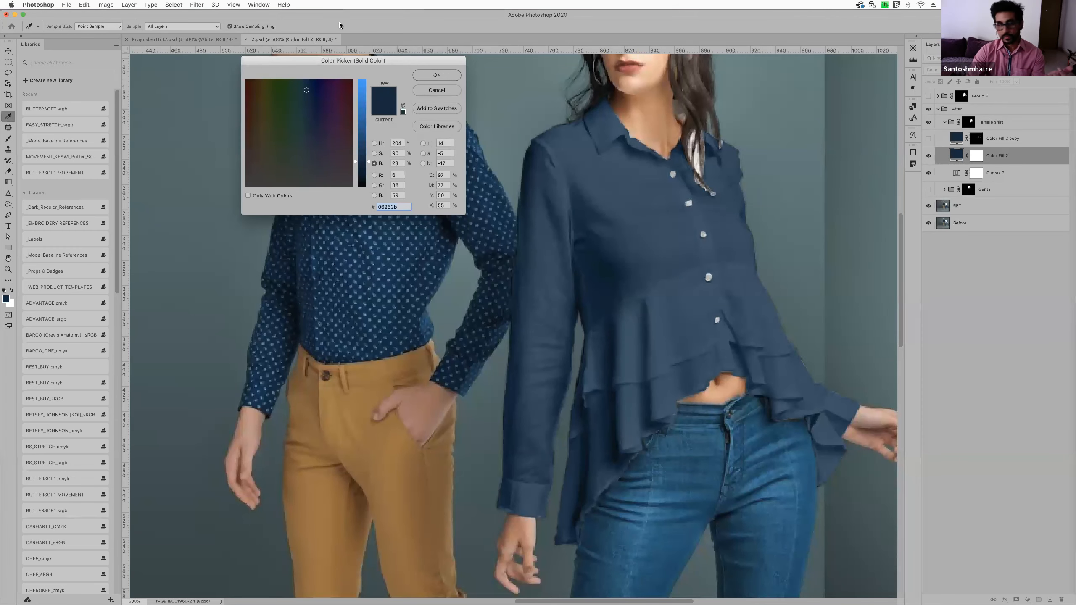
pyautogui.press('Return')
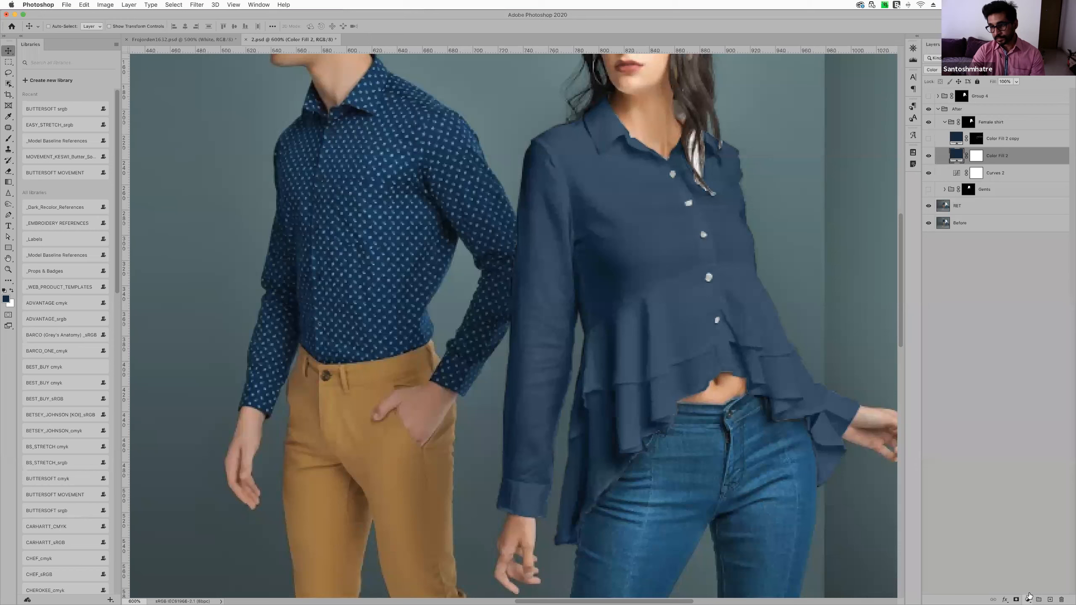
pyautogui.click(1029, 599)
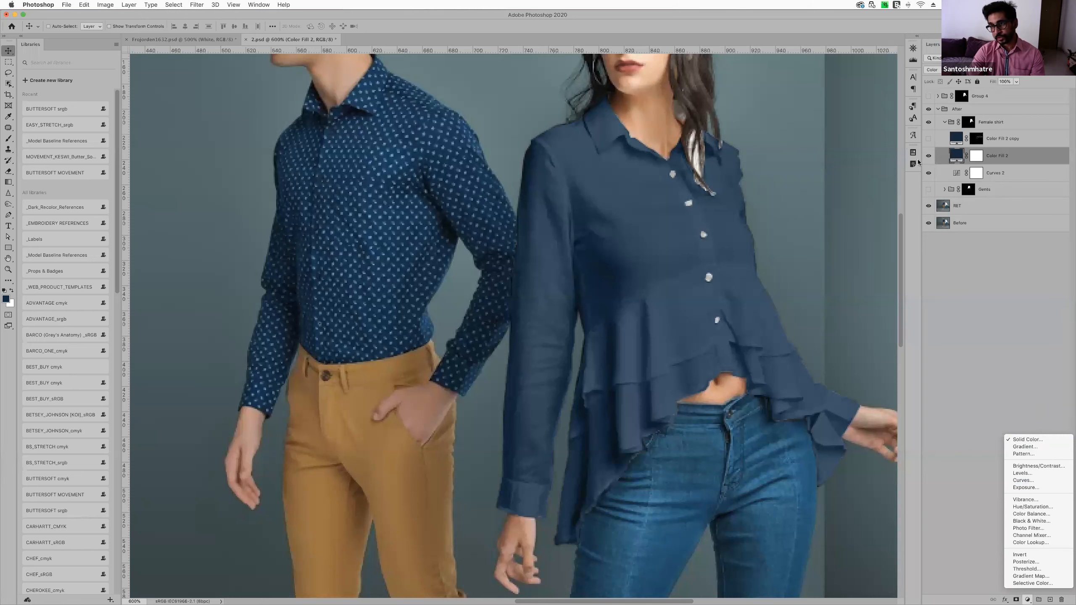
pyautogui.click(956, 158)
pyautogui.doubleClick(955, 158)
pyautogui.moveTo(377, 59); pyautogui.dragTo(580, 63)
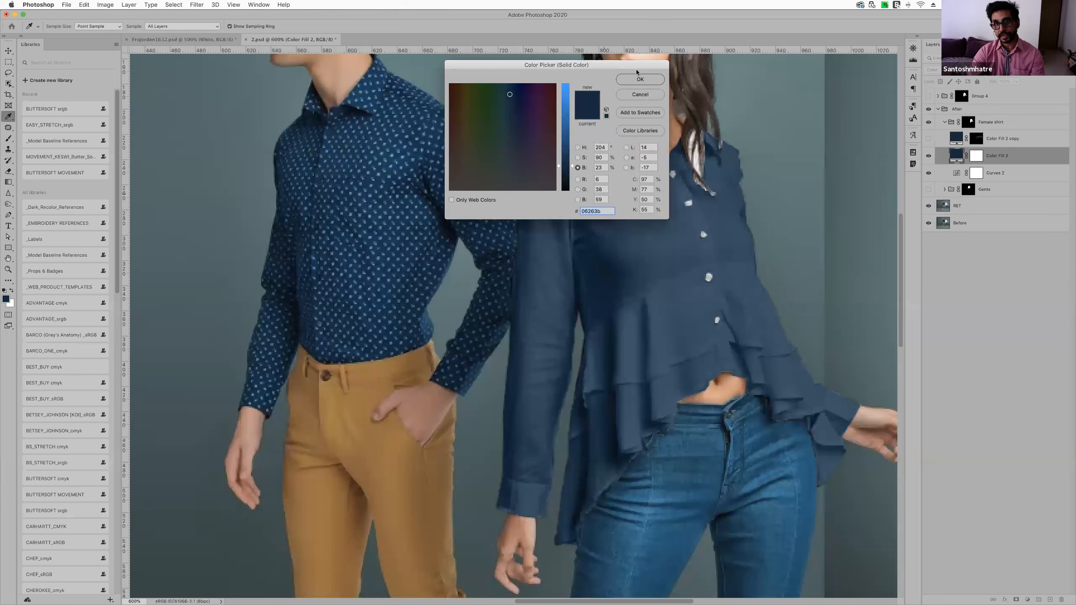
pyautogui.click(640, 79)
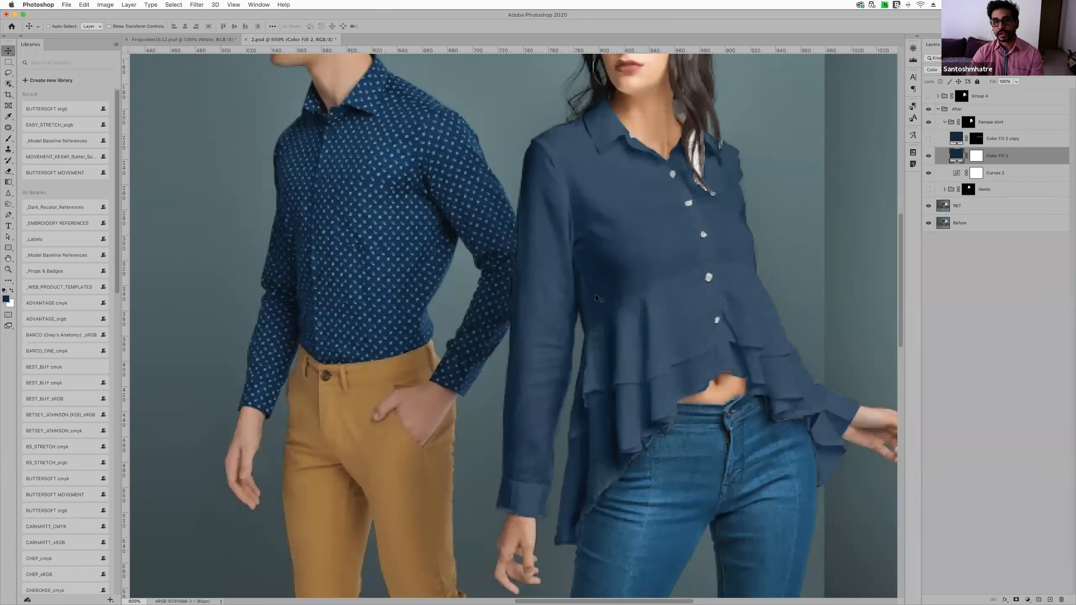
# Show the Color Fill 2 copy layer to display its painted stripes across the woman's blouse
pyautogui.click(928, 138)
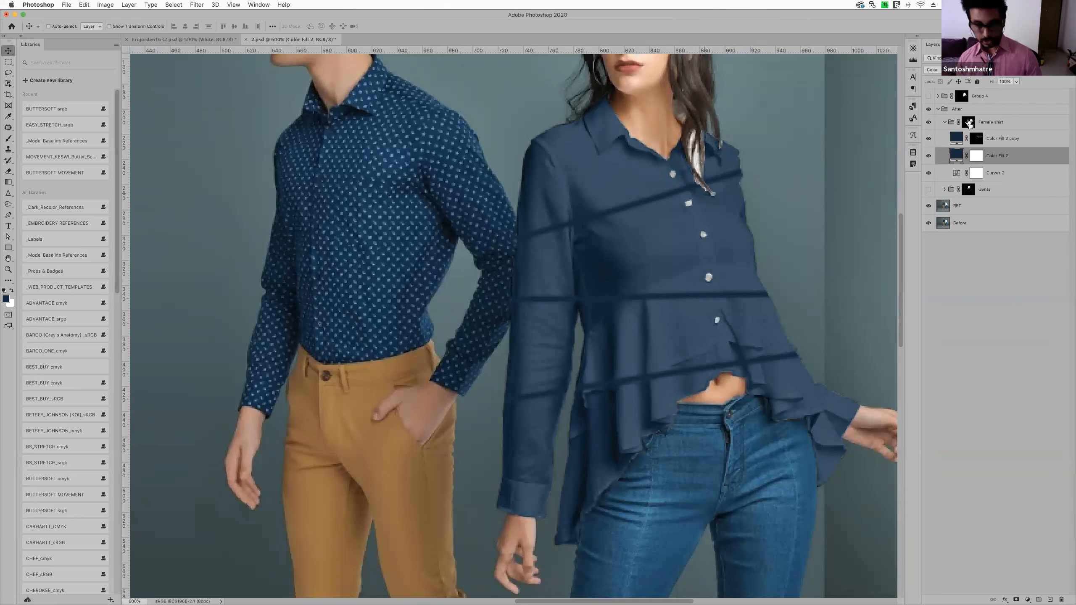
pyautogui.press('super+minus')
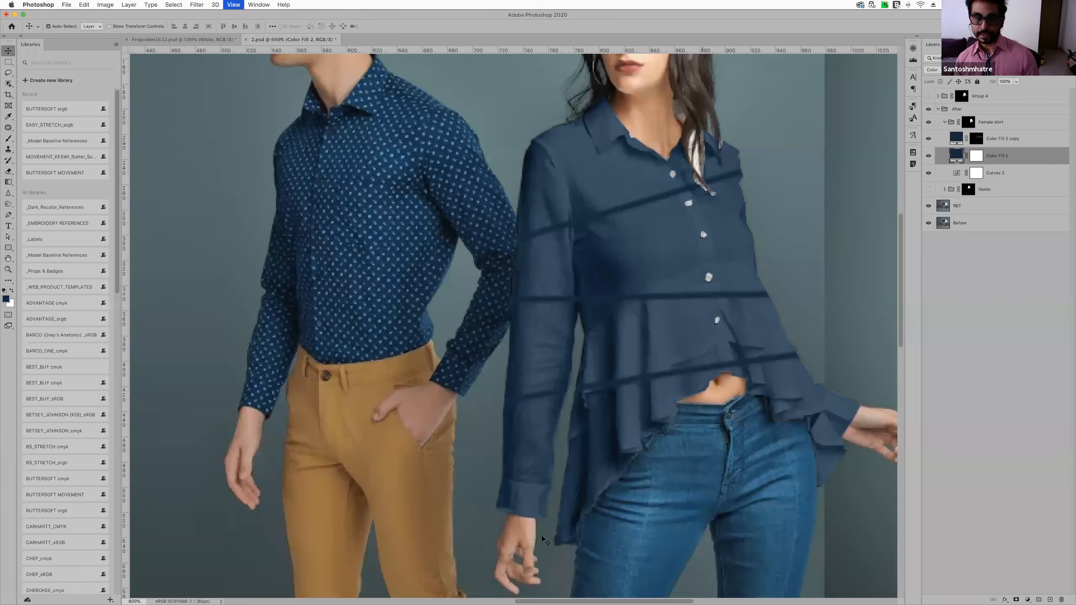
# Load the Female shirt group's mask as a selection, examine its edge around the blouse and hair, and deselect
pyautogui.press('super+plus')
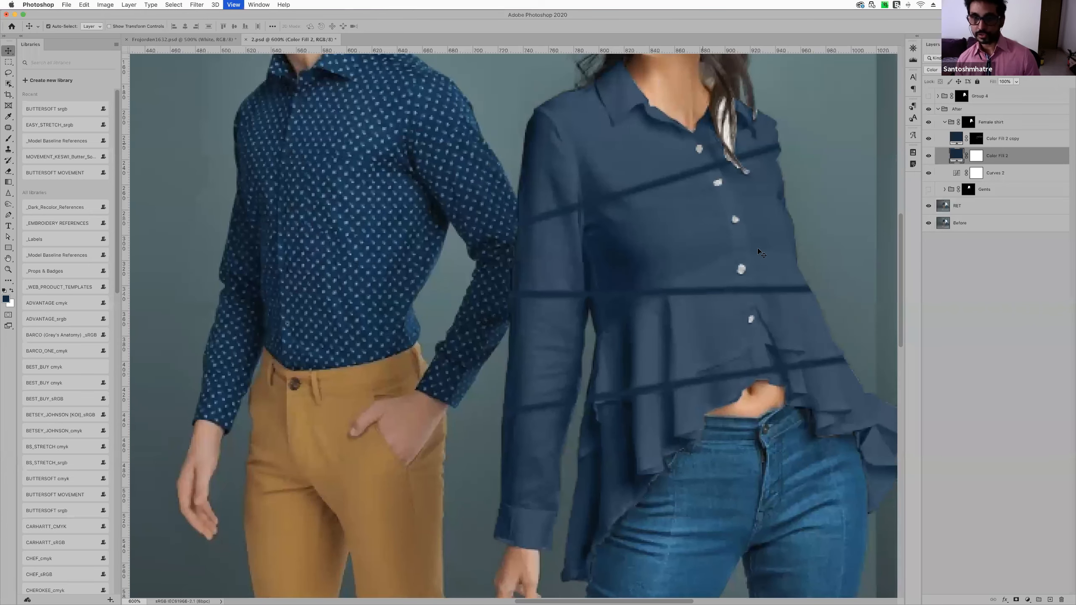
pyautogui.keyDown('super'); pyautogui.click(966, 121); pyautogui.keyUp('super')
pyautogui.press('super+plus')
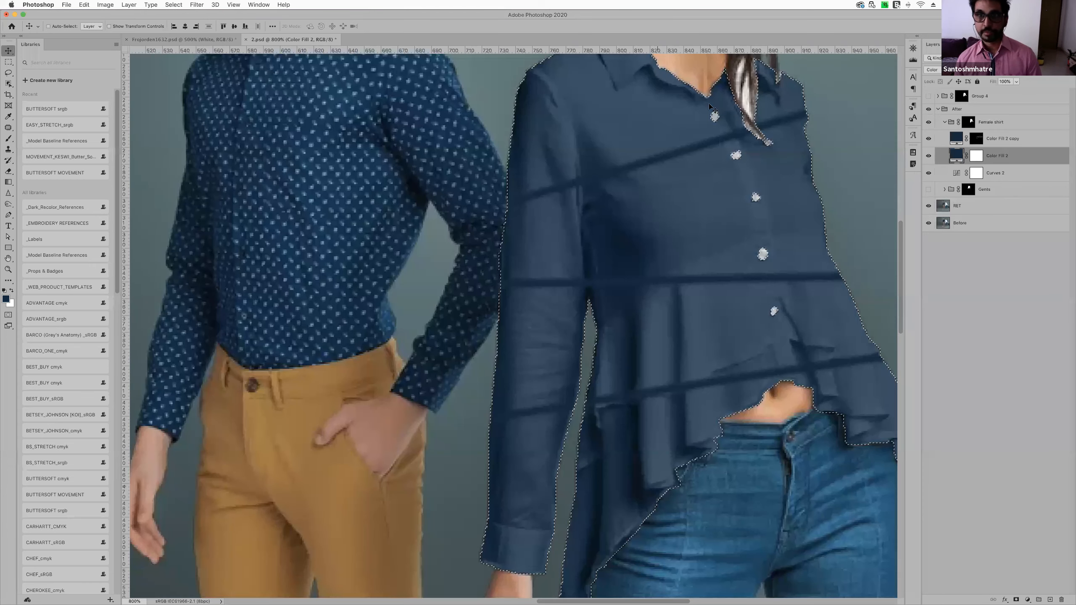
pyautogui.scroll(3, 725, 104)
pyautogui.hscroll(2, 725, 103)
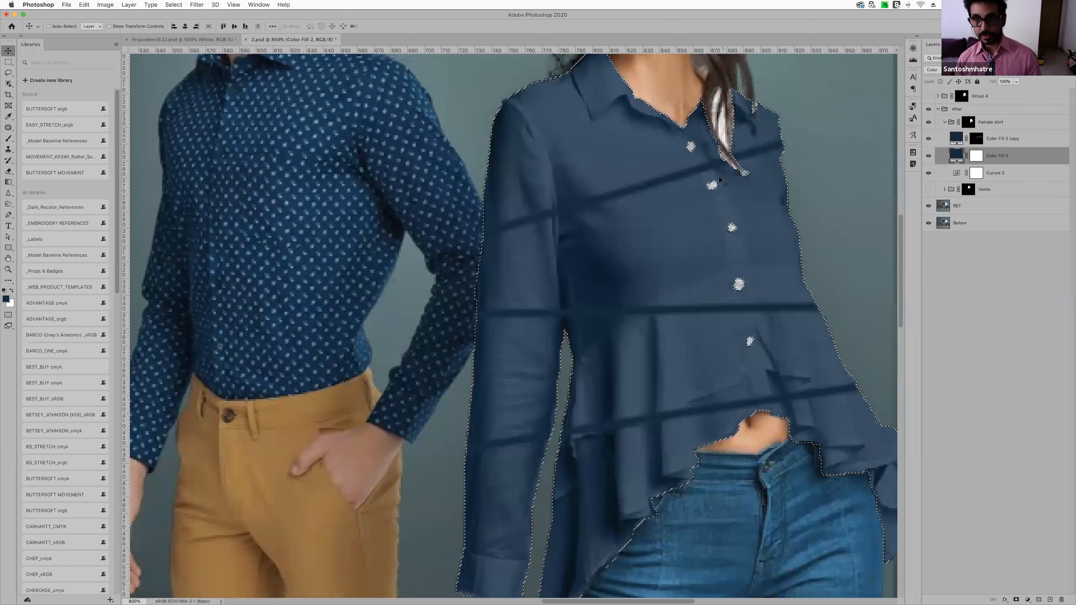
pyautogui.scroll(6, 722, 182)
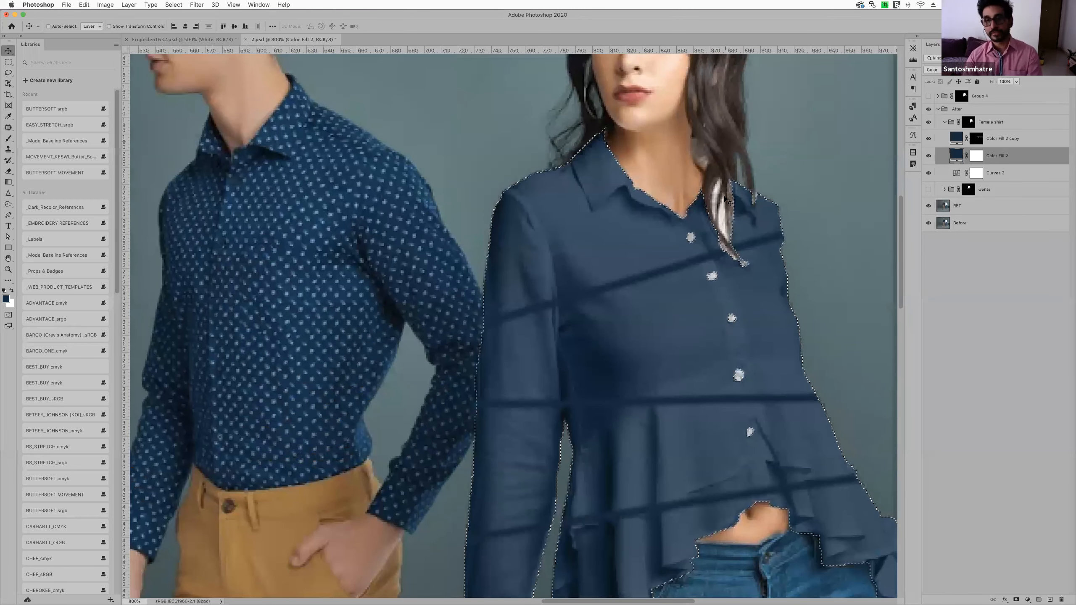
pyautogui.press('super+d')
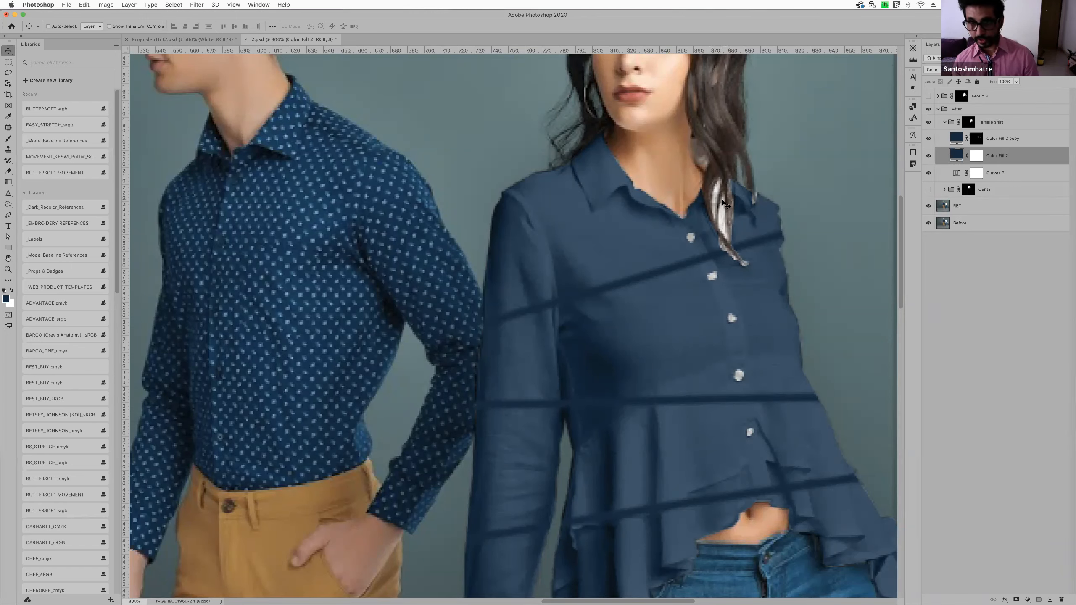
# Collapse the After group and add a new layer named Wisps directly above it
pyautogui.click(938, 109)
pyautogui.click(984, 109)
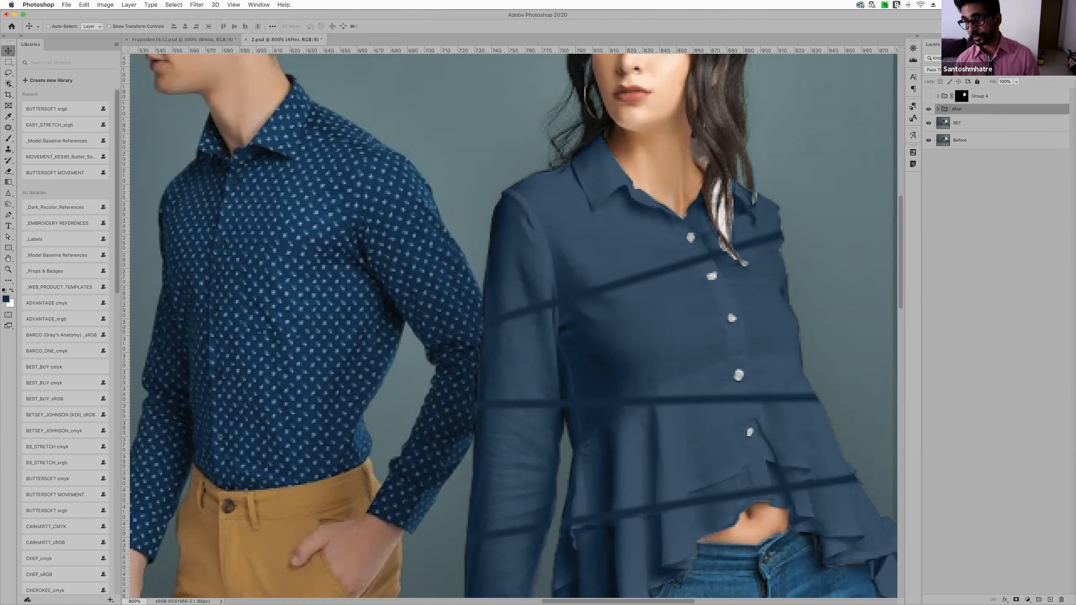
pyautogui.click(1050, 600)
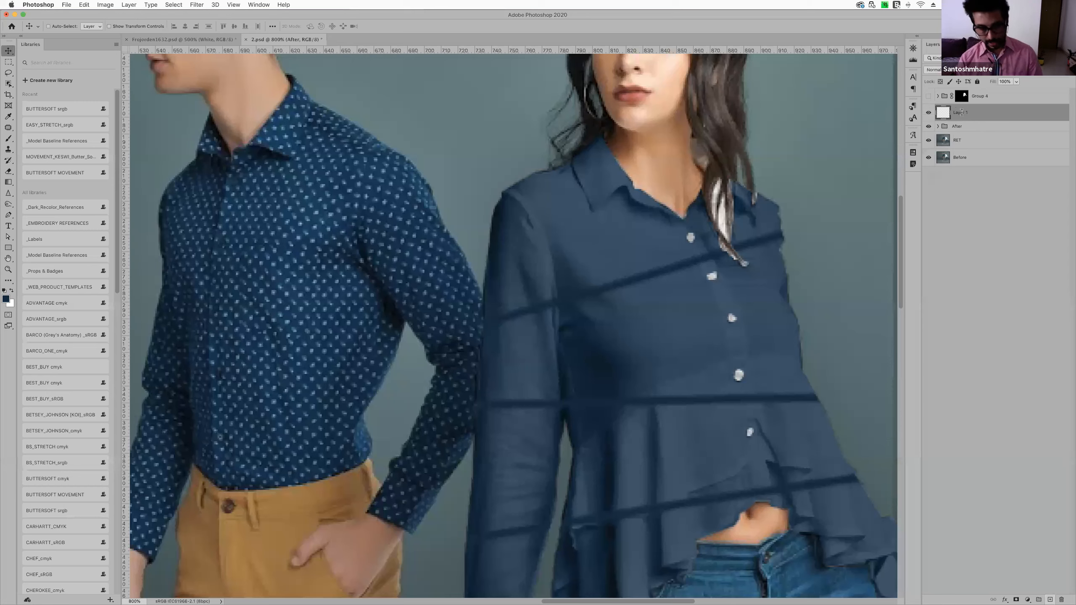
pyautogui.doubleClick(960, 112)
pyautogui.write('Wisps')
pyautogui.press('Return')
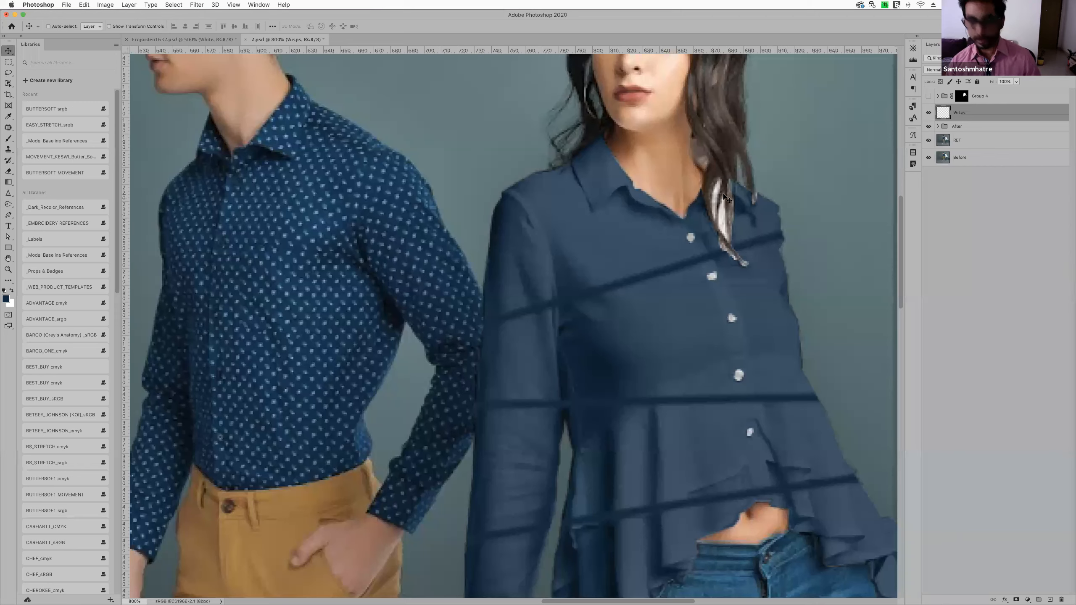
# Sample the dark brown hair color and brush strands on the Wisps layer over the white patches in the woman's hair lock, down to its tip
pyautogui.press('b')
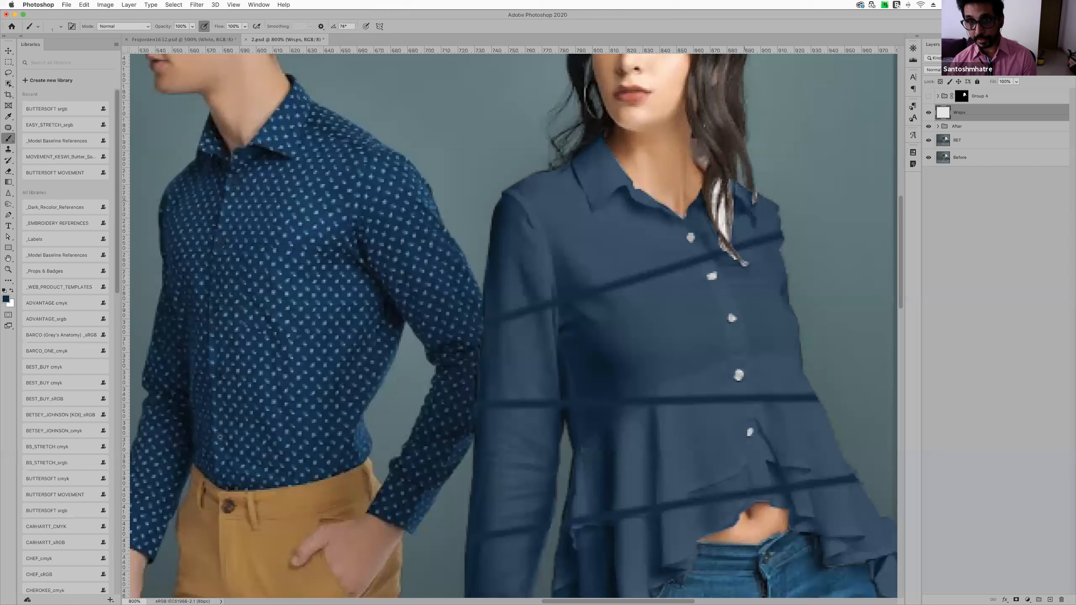
pyautogui.moveTo(717, 180); pyautogui.dragTo(717, 225)
pyautogui.press('super+z')
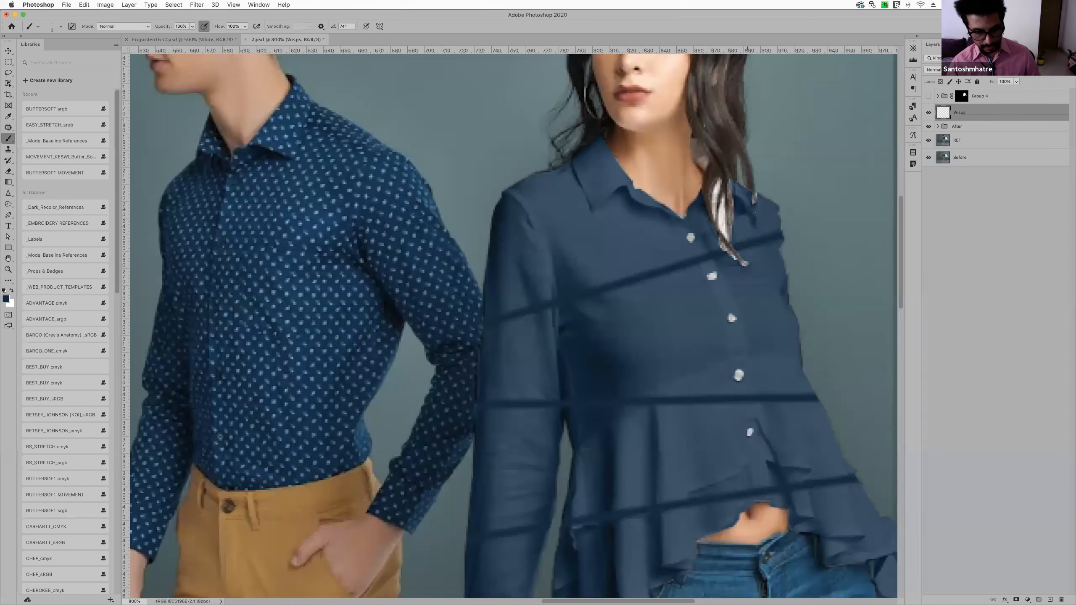
pyautogui.keyDown('alt'); pyautogui.click(725, 135); pyautogui.keyUp('alt')
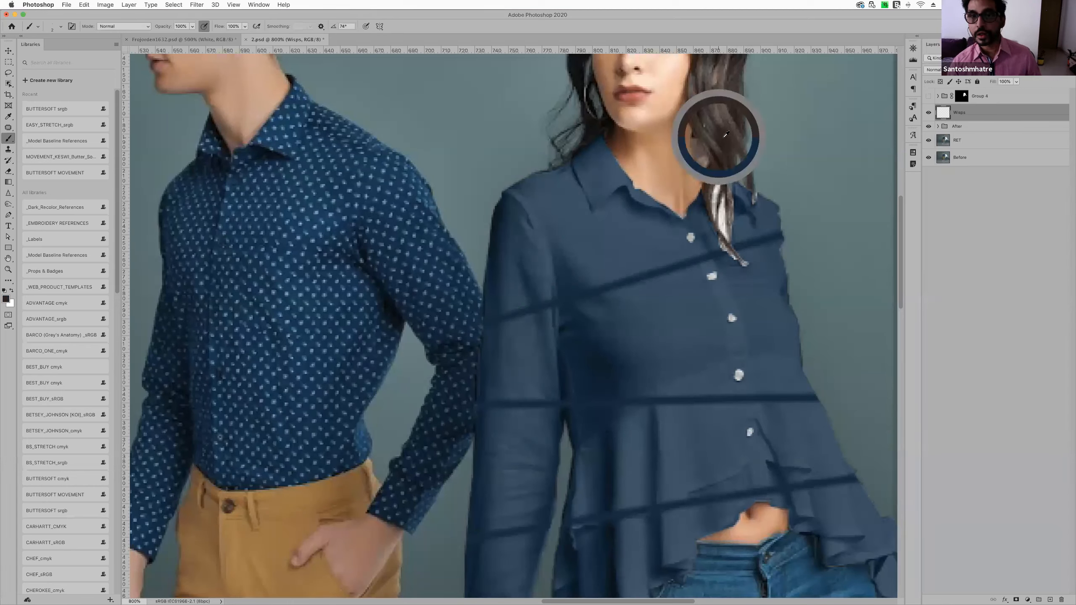
pyautogui.keyDown('alt'); pyautogui.click(723, 139); pyautogui.keyUp('alt')
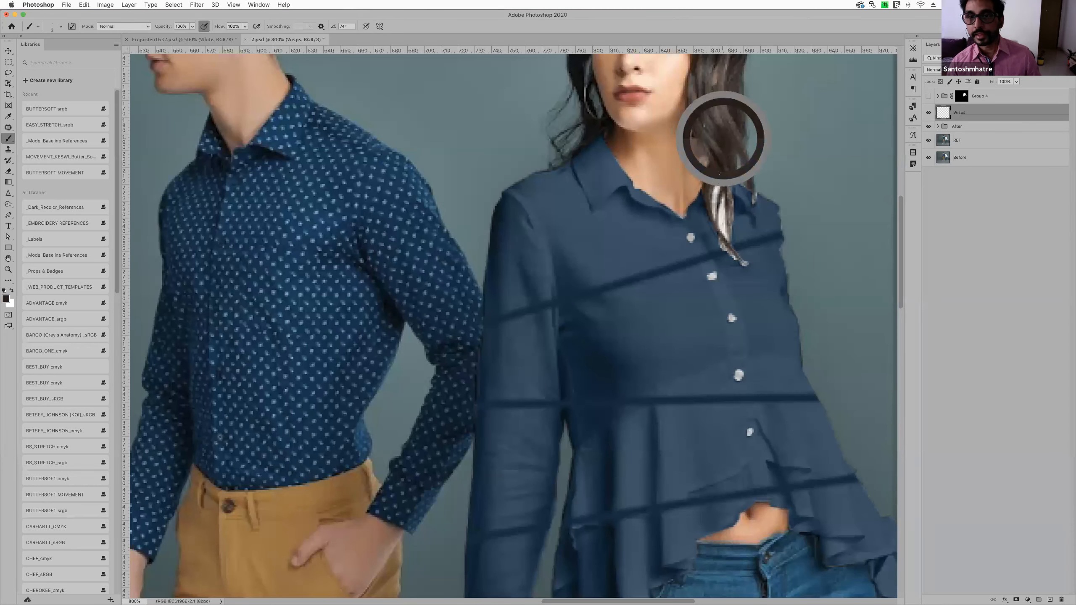
pyautogui.moveTo(721, 211); pyautogui.dragTo(717, 178)
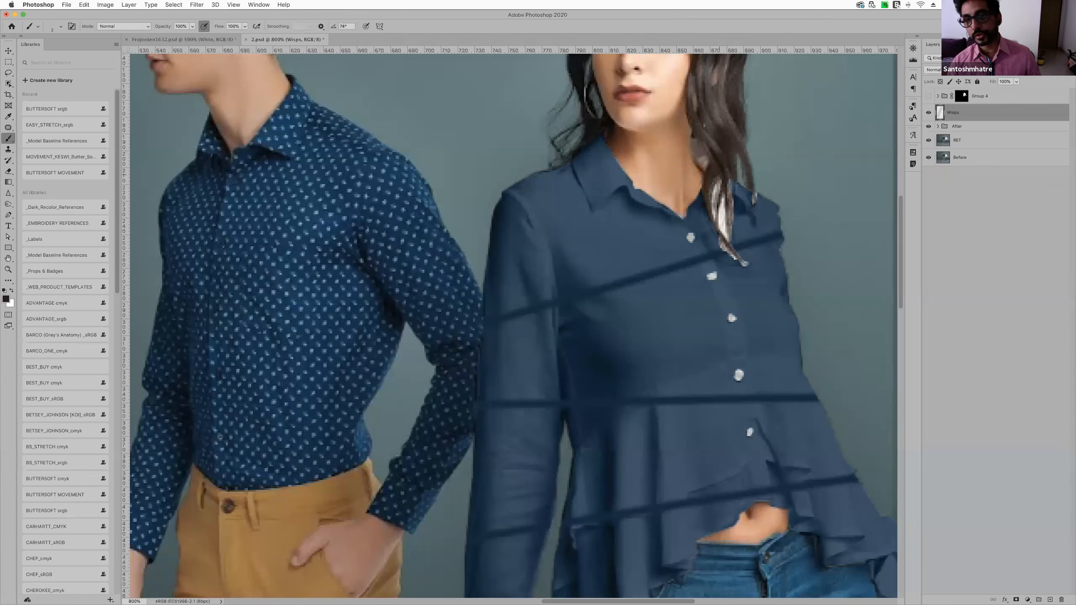
pyautogui.moveTo(721, 222); pyautogui.dragTo(712, 178)
pyautogui.moveTo(720, 227); pyautogui.dragTo(722, 192)
pyautogui.moveTo(725, 235)
pyautogui.mouseDown()
pyautogui.moveTo(722, 197)
pyautogui.moveTo(716, 225)
pyautogui.moveTo(722, 199)
pyautogui.moveTo(730, 238)
pyautogui.moveTo(721, 217)
pyautogui.moveTo(734, 230)
pyautogui.moveTo(715, 206)
pyautogui.moveTo(732, 235)
pyautogui.moveTo(714, 219)
pyautogui.moveTo(725, 231)
pyautogui.moveTo(726, 176)
pyautogui.moveTo(730, 214)
pyautogui.moveTo(710, 181)
pyautogui.moveTo(717, 220)
pyautogui.moveTo(717, 184)
pyautogui.mouseUp()
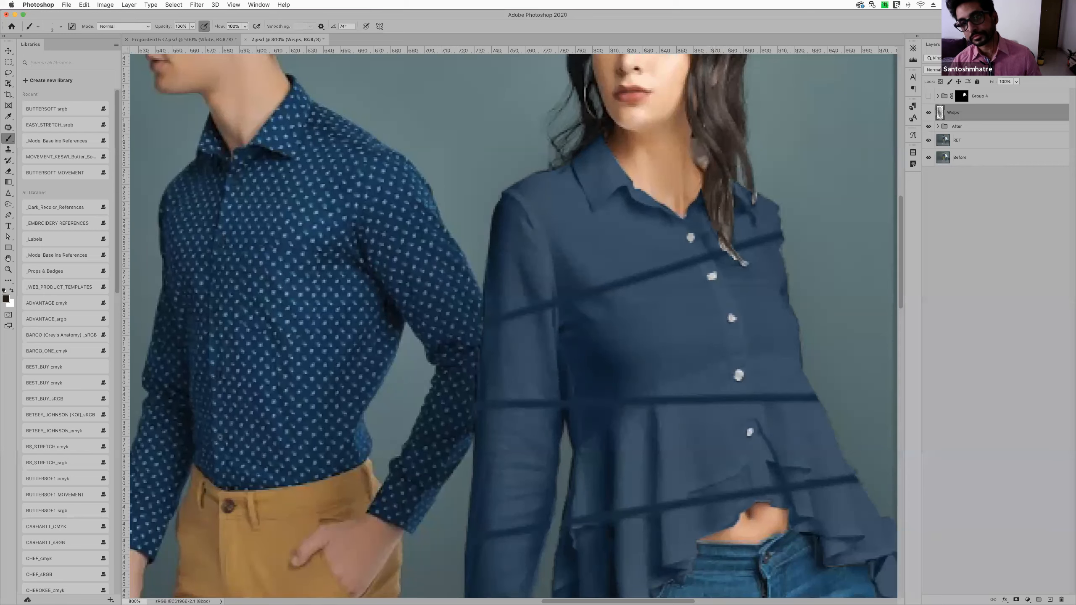
pyautogui.moveTo(724, 234)
pyautogui.mouseDown()
pyautogui.moveTo(721, 199)
pyautogui.moveTo(715, 215)
pyautogui.mouseUp()
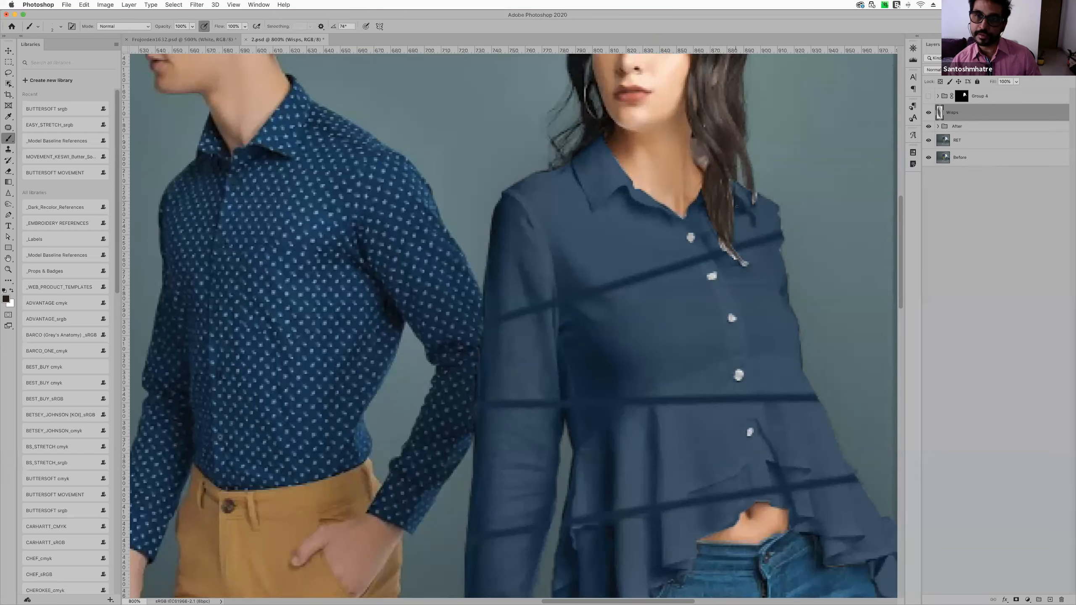
pyautogui.moveTo(722, 241)
pyautogui.mouseDown()
pyautogui.moveTo(754, 267)
pyautogui.moveTo(740, 255)
pyautogui.moveTo(743, 264)
pyautogui.mouseUp()
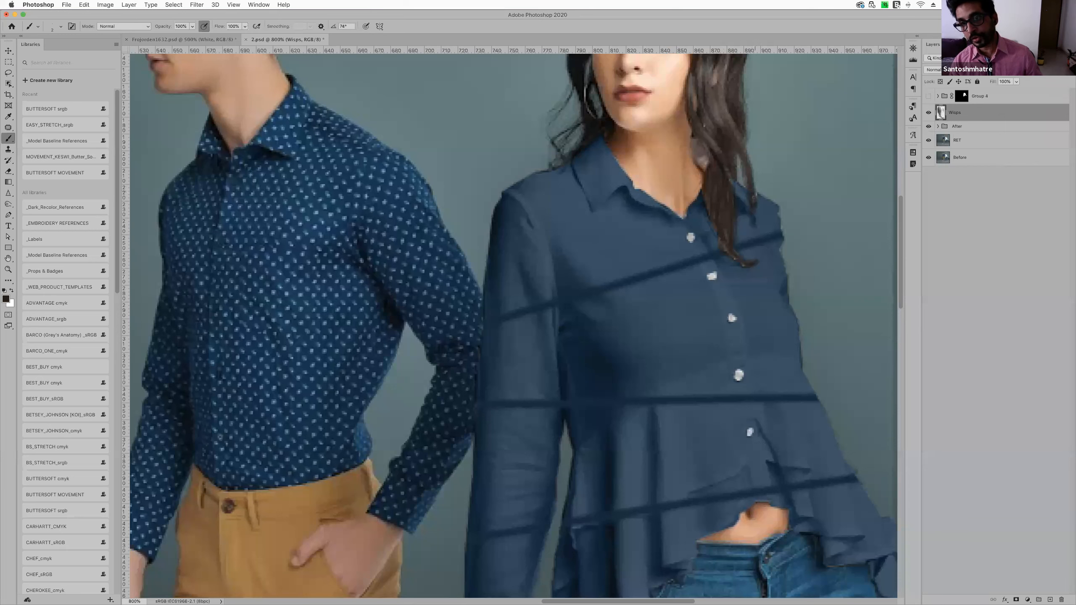
pyautogui.press('super+z')
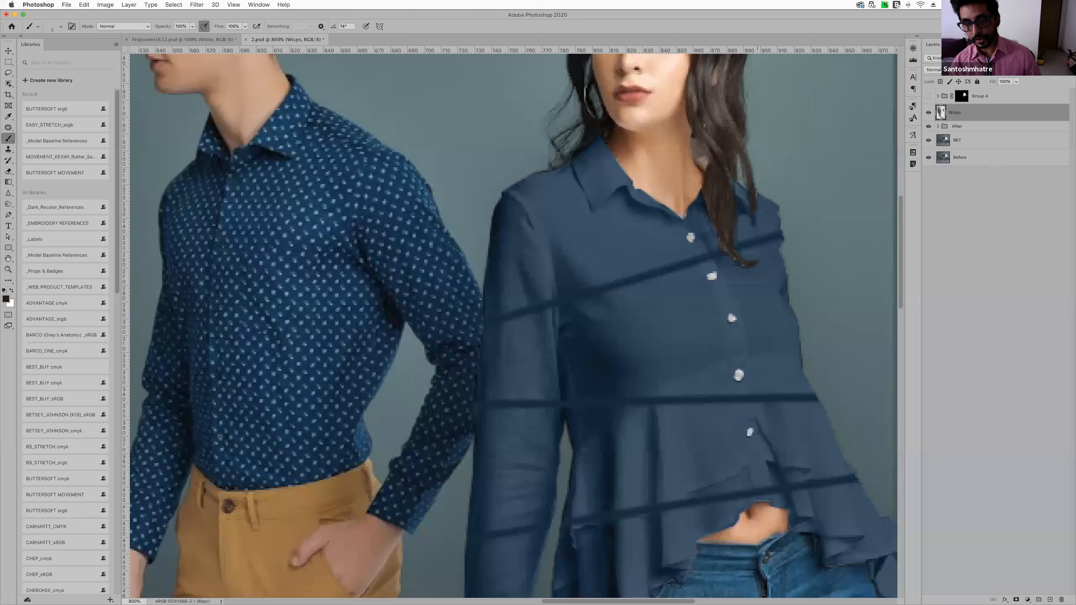
# Examine the painted hair and the recolored blouse, first in the full picture and again up close
pyautogui.press('super+minus')
pyautogui.press('super+minus')
pyautogui.press('super+minus')
pyautogui.press('super+minus')
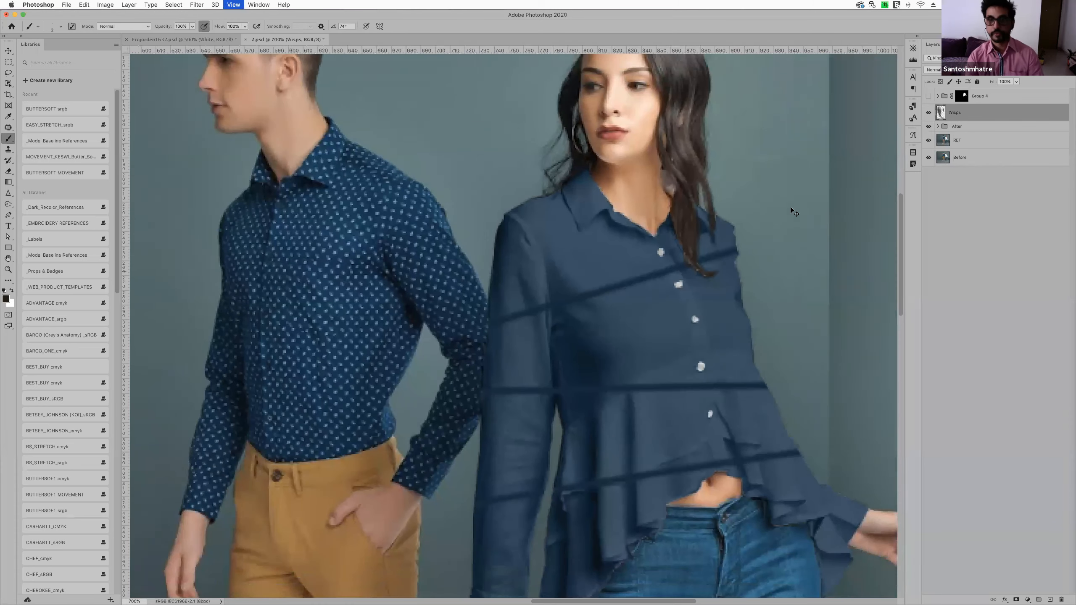
pyautogui.press('super+minus')
pyautogui.press('super+minus')
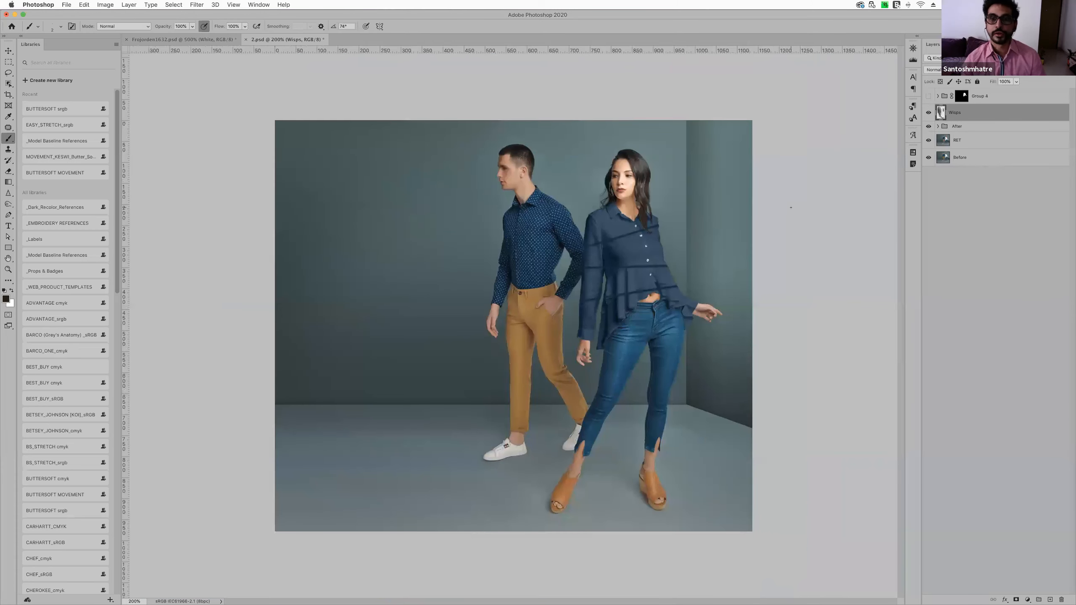
pyautogui.press('super+plus')
pyautogui.press('super+plus')
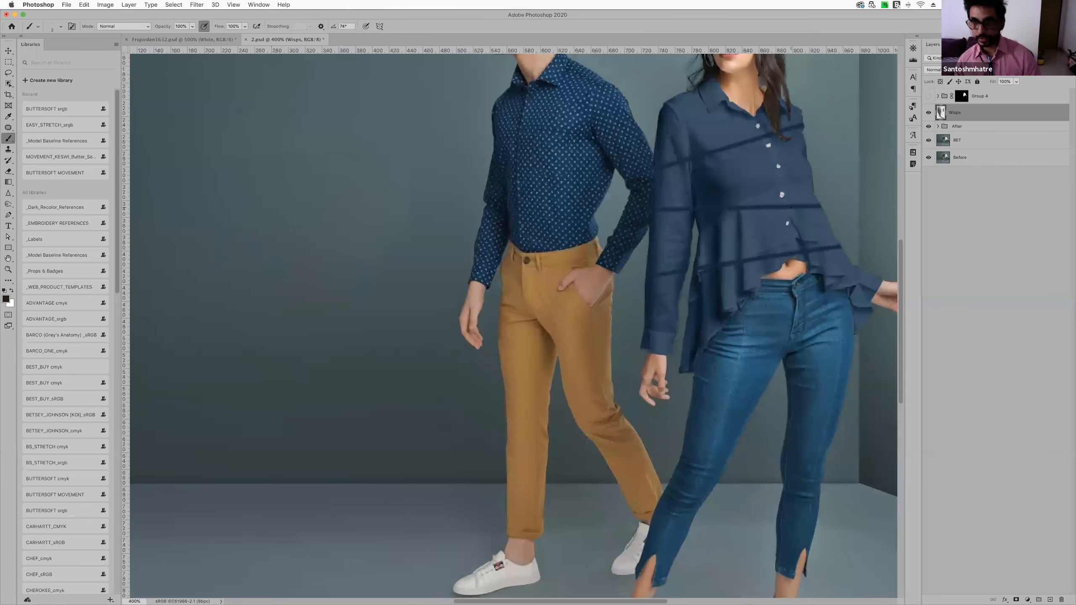
pyautogui.moveTo(756, 119); pyautogui.dragTo(664, 130)
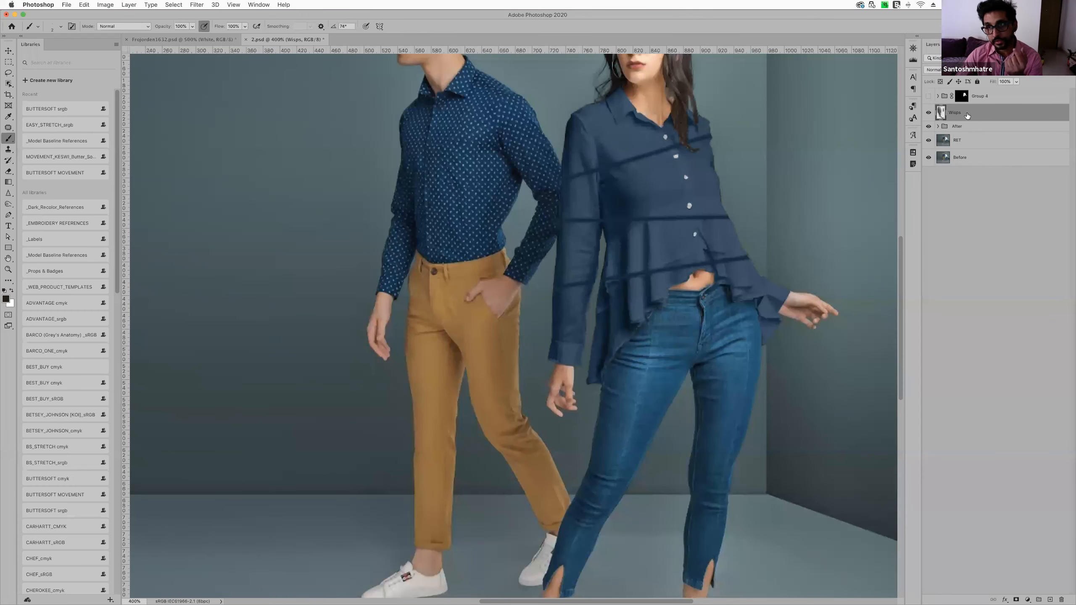
# Expand the After and Female shirt groups, and hide both color fill layers and the Female shirt group to view the original white blouse
pyautogui.click(938, 127)
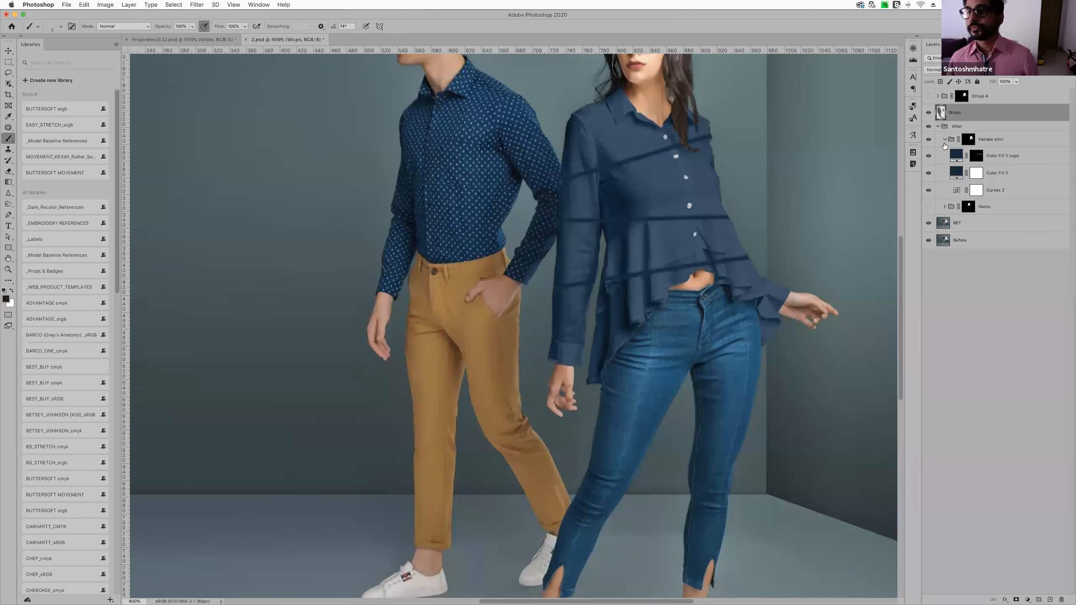
pyautogui.click(945, 140)
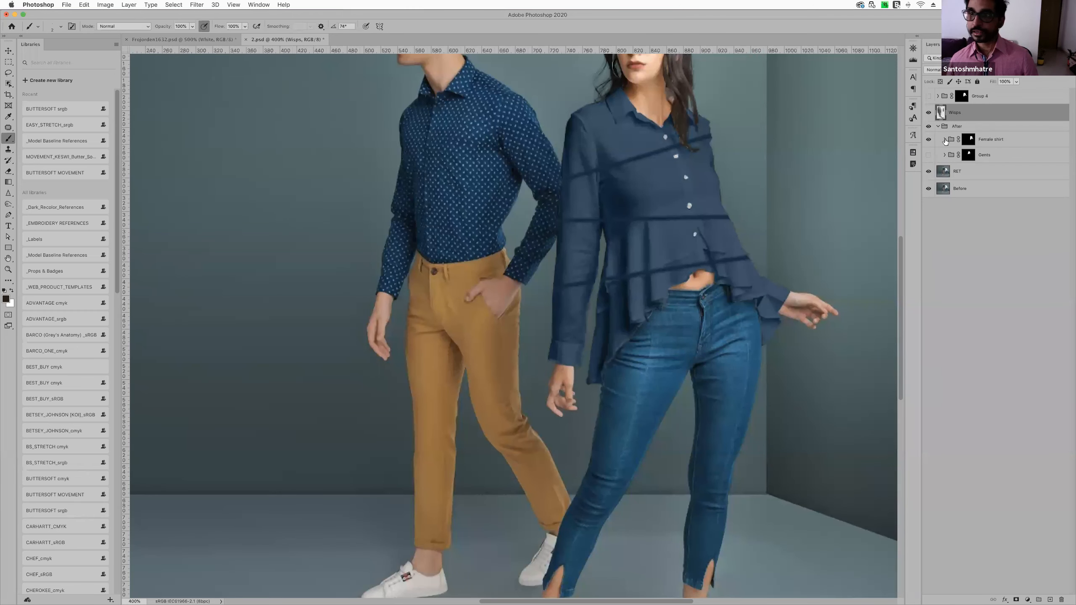
pyautogui.click(946, 140)
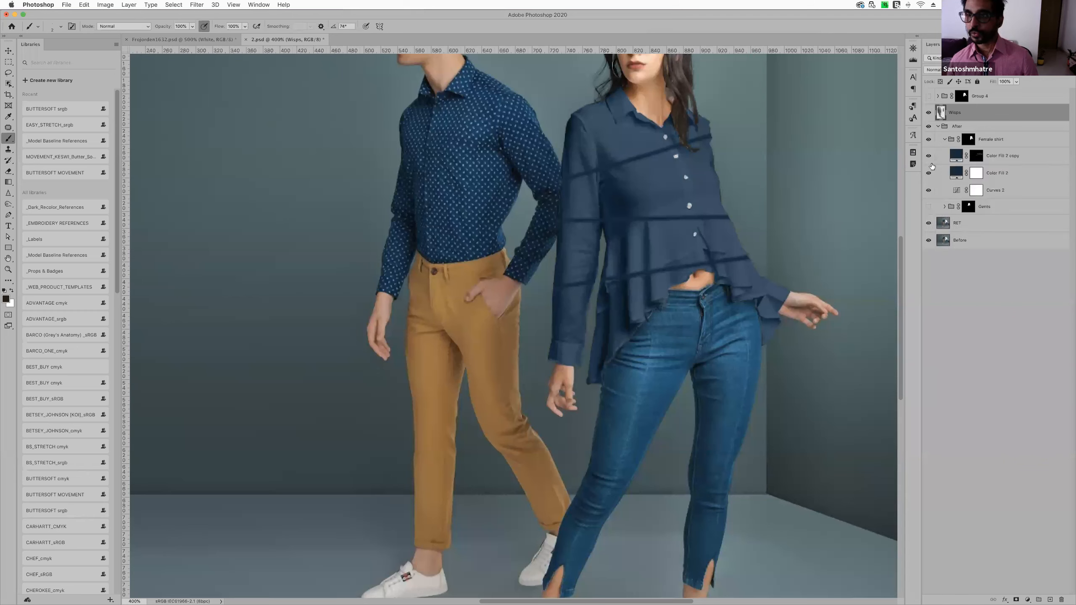
pyautogui.moveTo(929, 159); pyautogui.dragTo(929, 173)
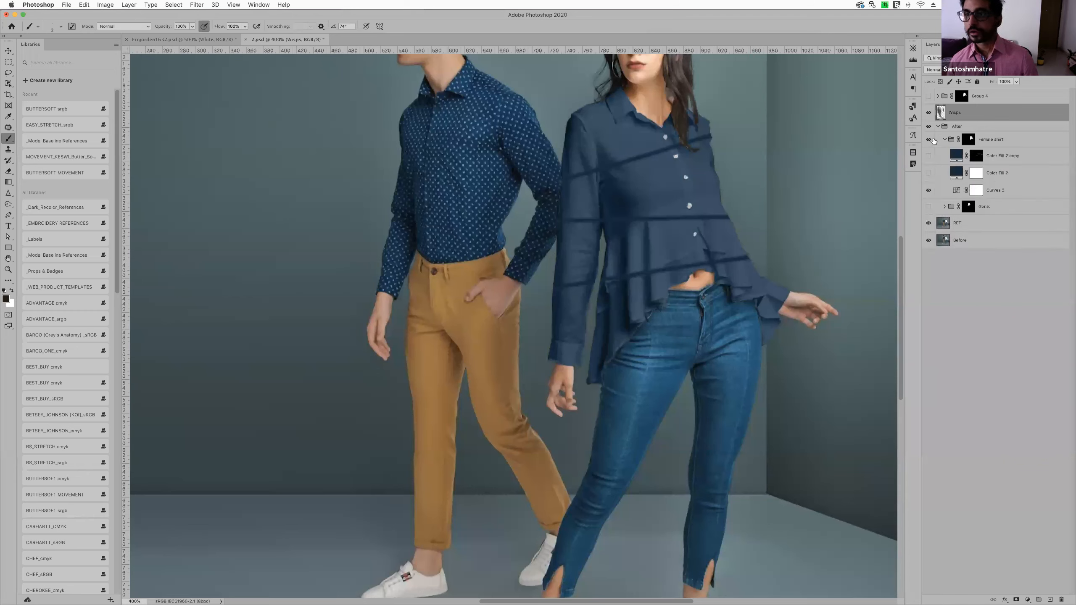
pyautogui.click(929, 139)
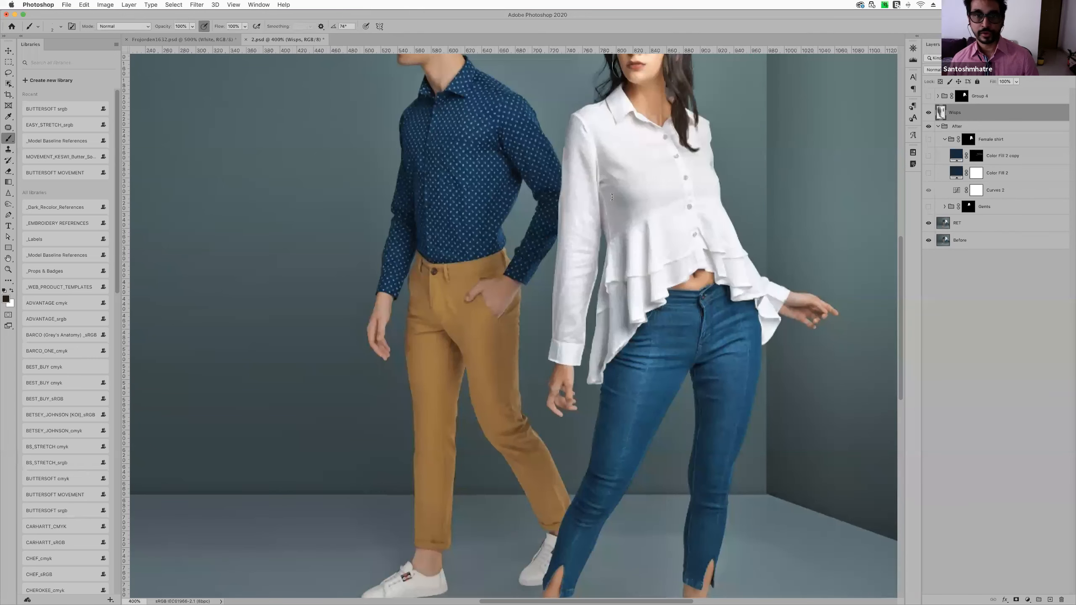
# Check the Color Fill 2 layer's fill color, and show the Female shirt group and both color fill layers again
pyautogui.doubleClick(956, 171)
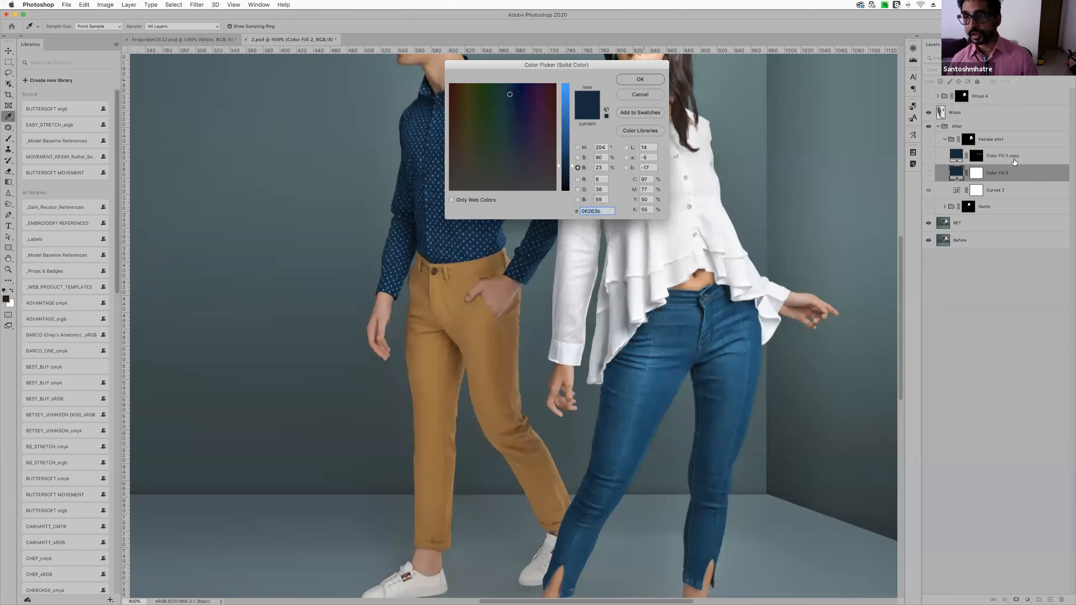
pyautogui.press('Return')
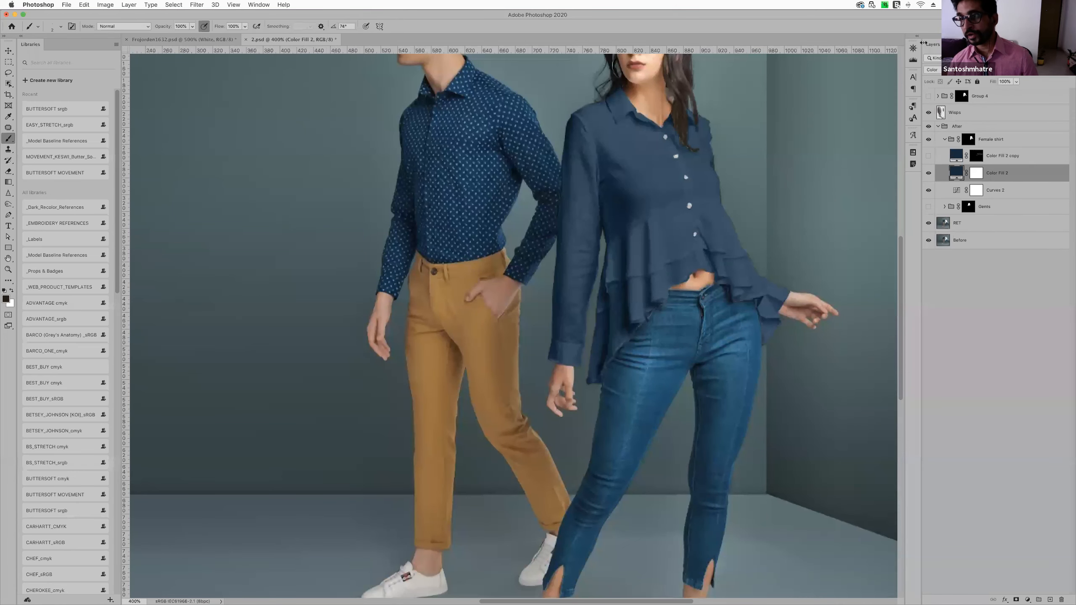
pyautogui.click(933, 159)
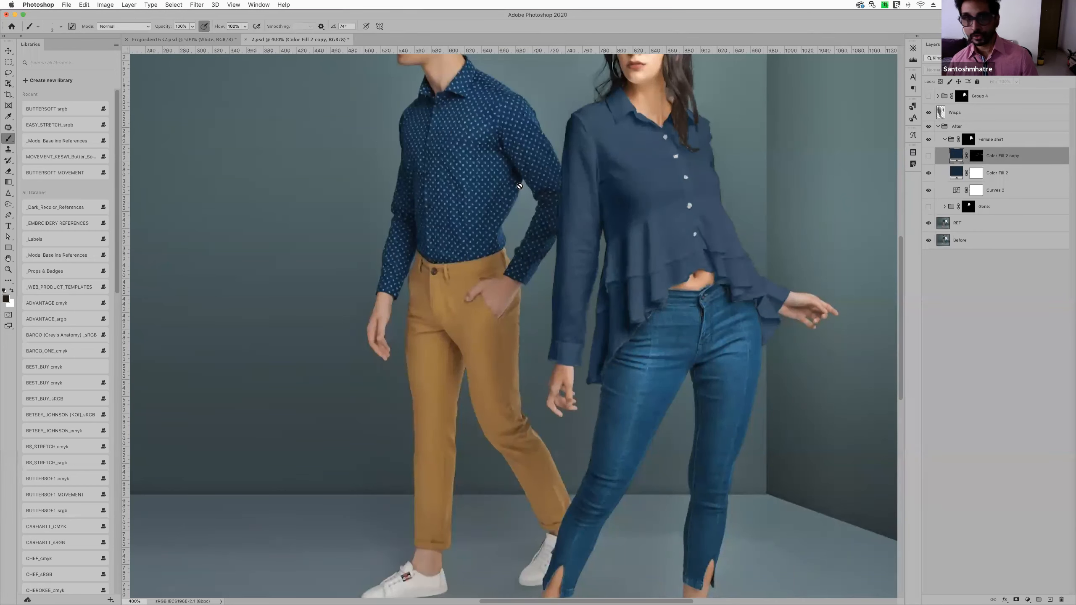
pyautogui.click(928, 155)
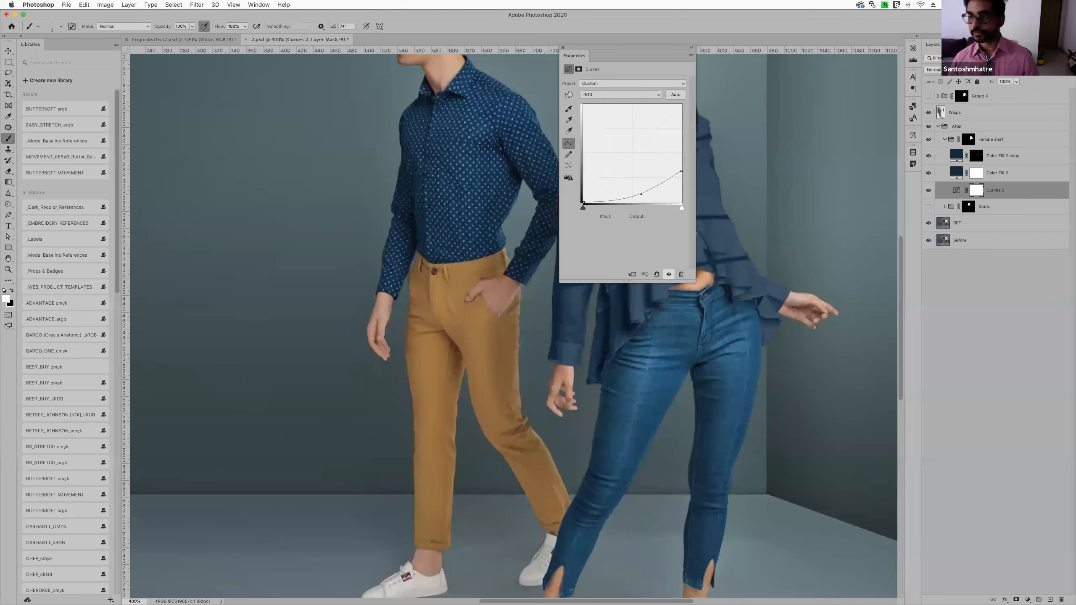
# Reset the Curves 2 adjustment to Default and lower its white point and midtones to turn the blouse from pale blue to navy
pyautogui.moveTo(627, 48); pyautogui.dragTo(404, 115)
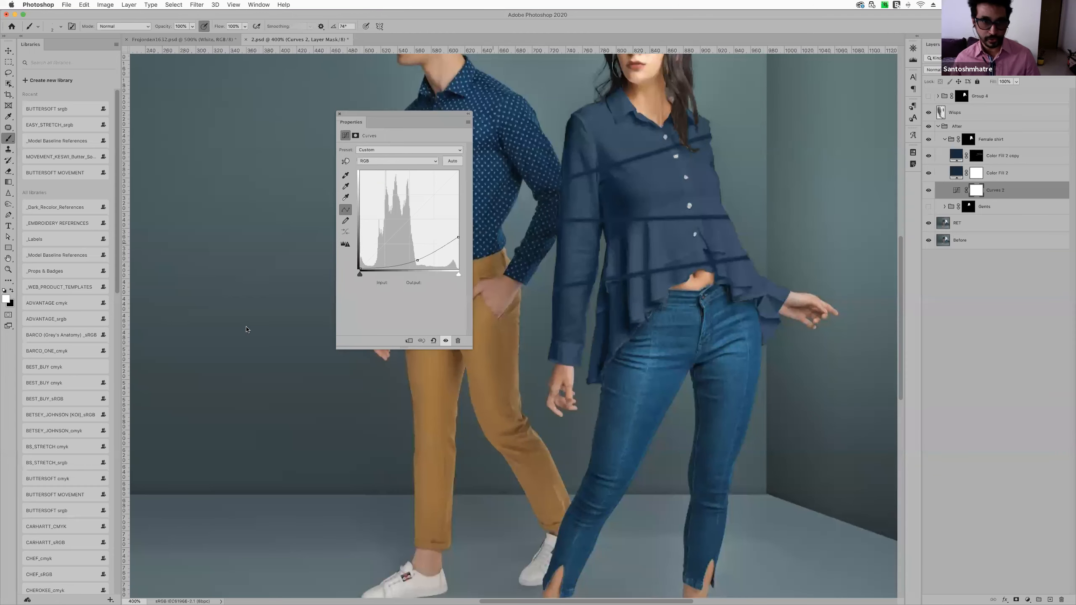
pyautogui.click(408, 148)
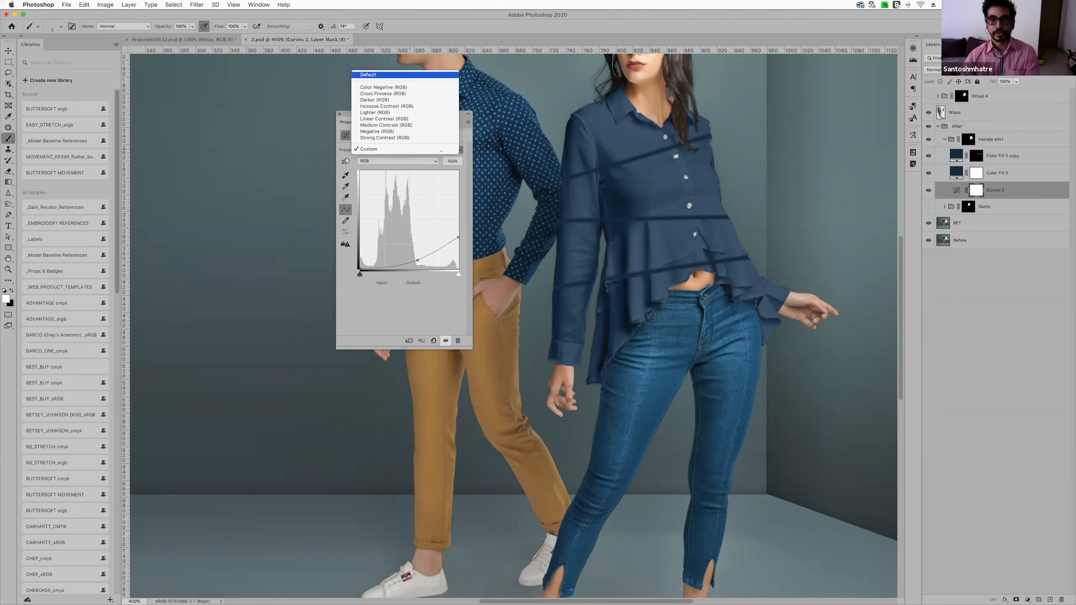
pyautogui.click(381, 75)
pyautogui.moveTo(458, 171); pyautogui.dragTo(473, 201)
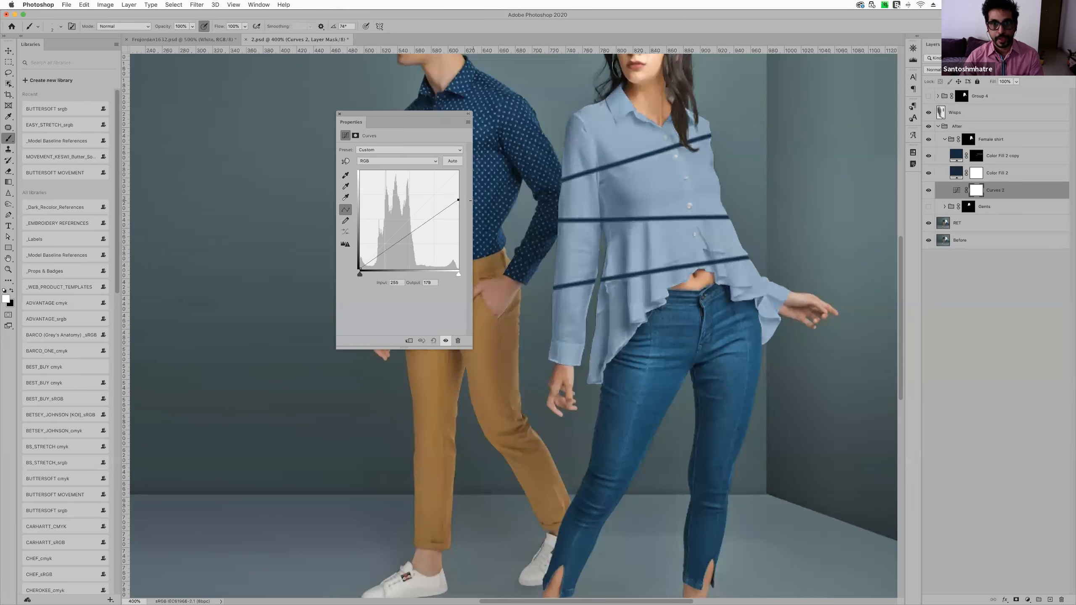
pyautogui.moveTo(409, 238); pyautogui.dragTo(412, 245)
pyautogui.moveTo(455, 200); pyautogui.dragTo(461, 214)
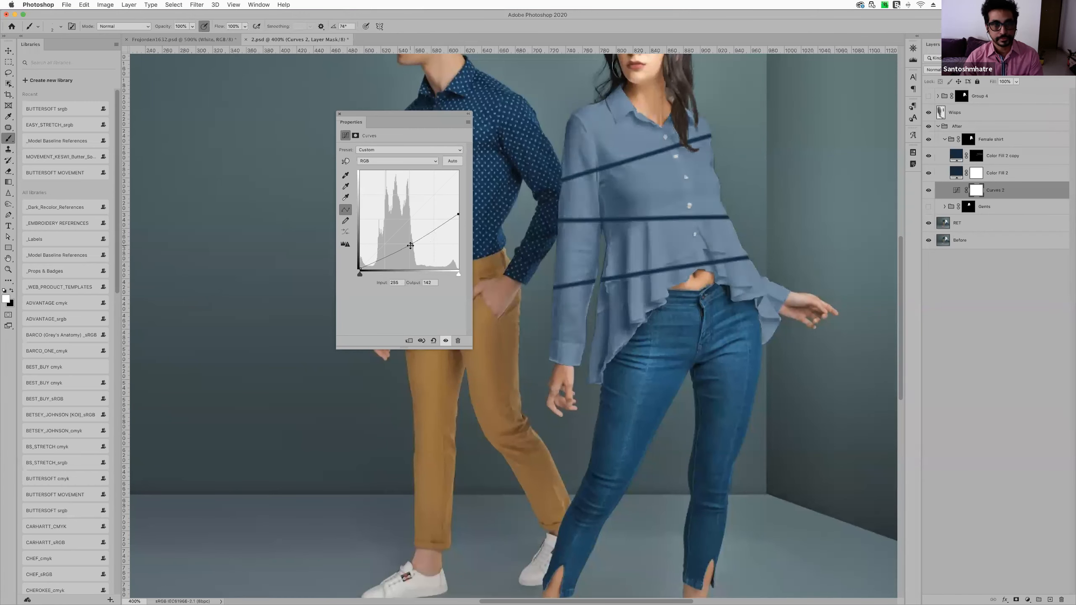
pyautogui.moveTo(413, 250); pyautogui.dragTo(416, 255)
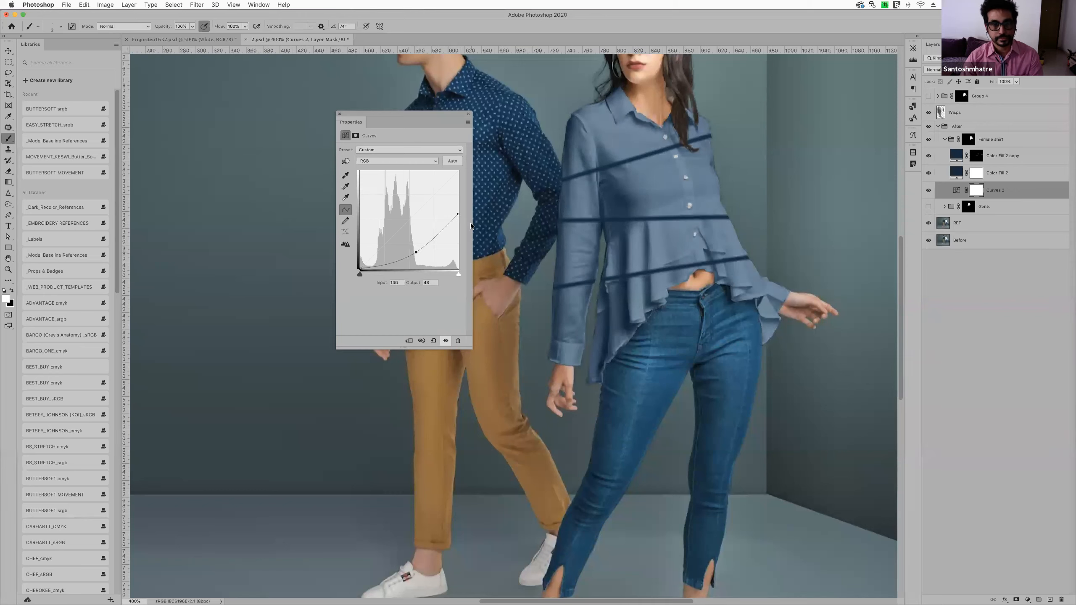
pyautogui.moveTo(459, 215); pyautogui.dragTo(410, 260)
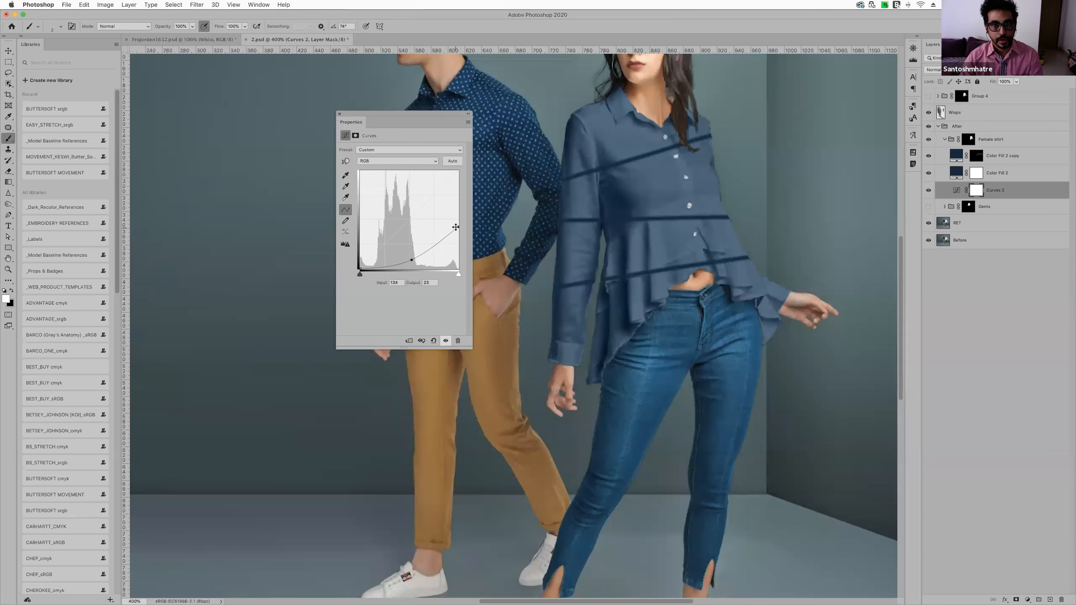
# Refine Curves 2 by lowering the white point slightly further and placing the midtone point at input 130, output 22
pyautogui.moveTo(459, 227); pyautogui.dragTo(458, 232)
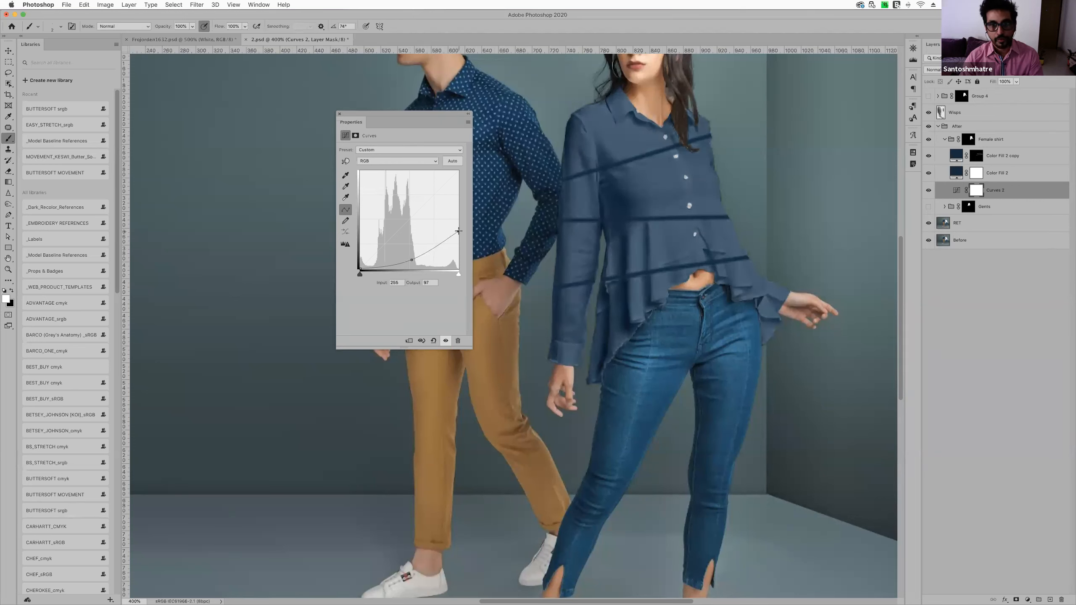
pyautogui.moveTo(411, 260); pyautogui.dragTo(411, 261)
pyautogui.moveTo(457, 231); pyautogui.dragTo(457, 233)
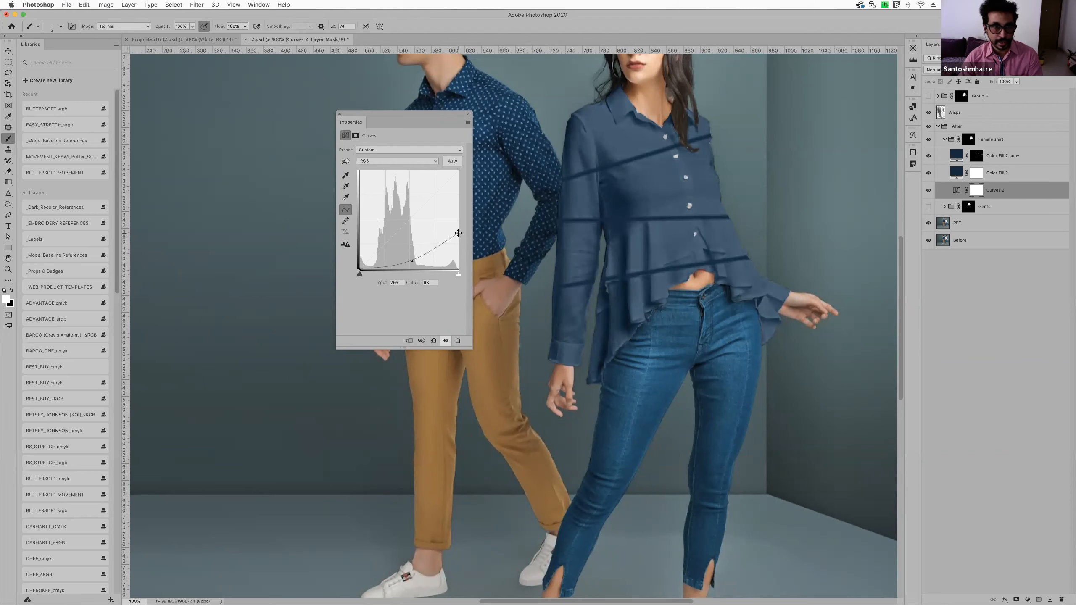
pyautogui.moveTo(412, 259)
pyautogui.mouseDown()
pyautogui.moveTo(411, 271)
pyautogui.moveTo(410, 251)
pyautogui.moveTo(410, 260)
pyautogui.mouseUp()
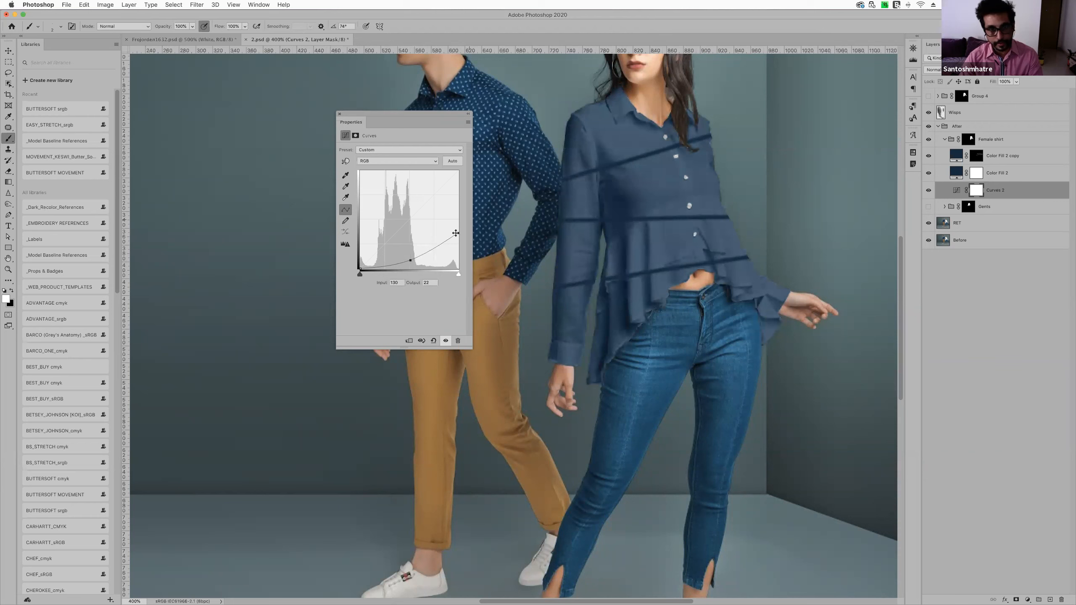
pyautogui.moveTo(456, 233); pyautogui.dragTo(458, 236)
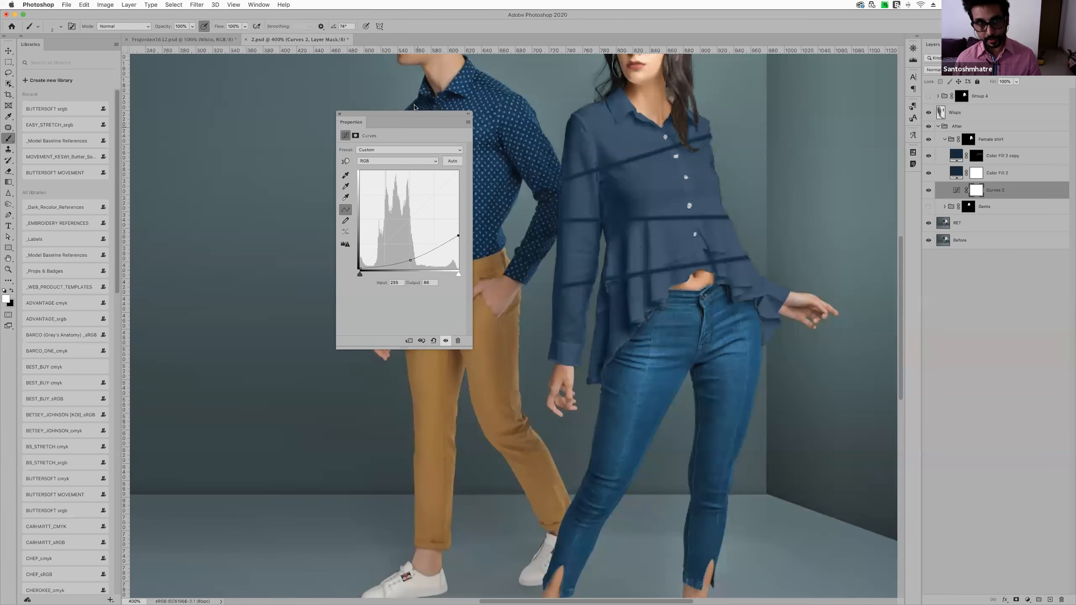
pyautogui.click(339, 114)
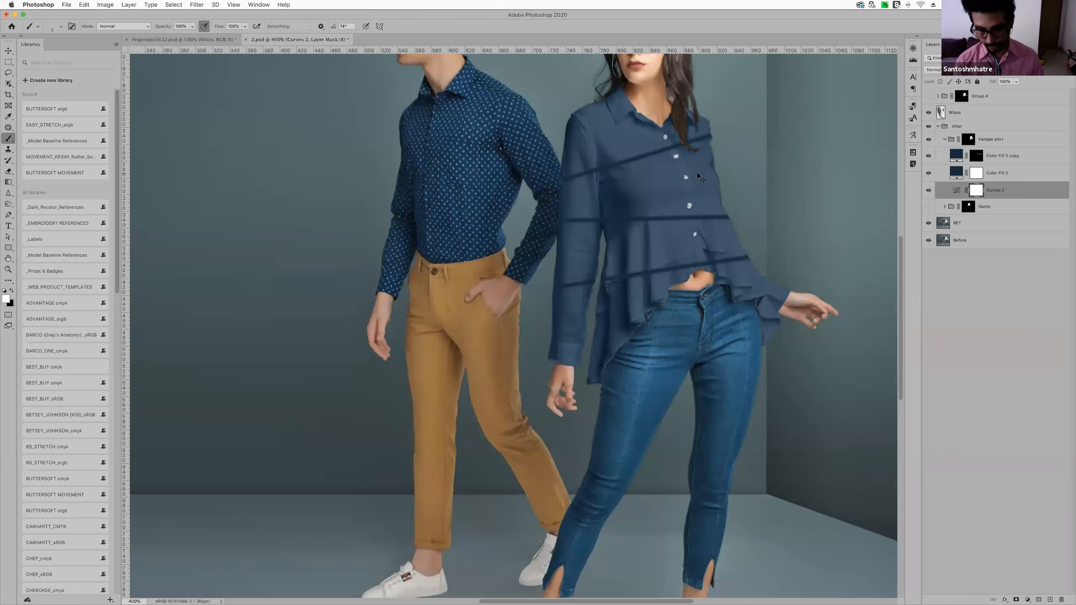
# Change the Color Fill 2 layer's color to a neutral dark gray with R, G and B all at 36
pyautogui.press('super+minus')
pyautogui.press('super+minus')
pyautogui.press('super+minus')
pyautogui.press('super+minus')
pyautogui.press('super+minus')
pyautogui.press('super+plus')
pyautogui.press('super+plus')
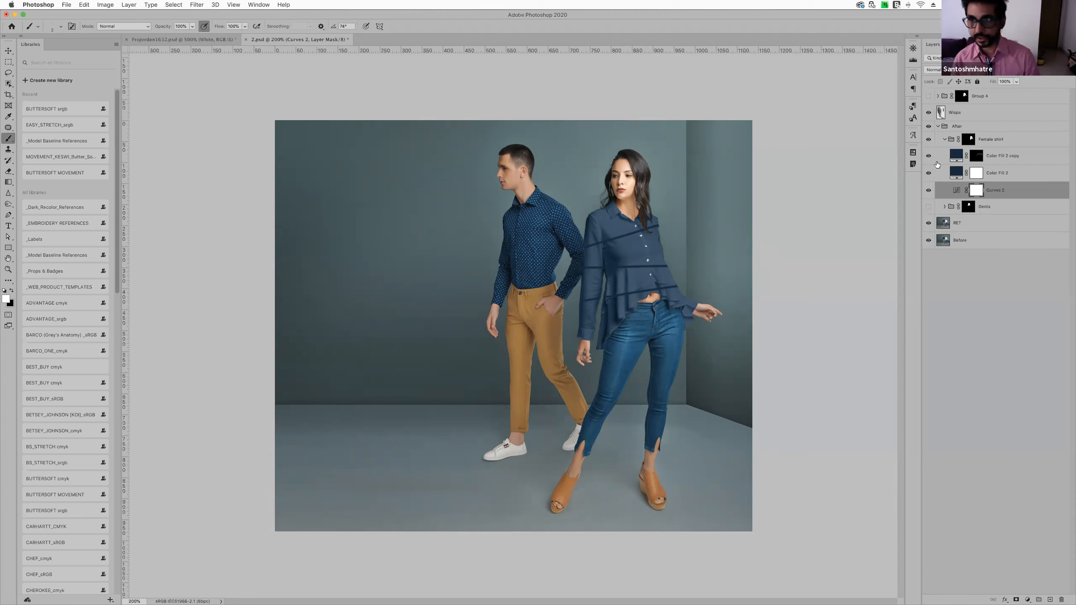
pyautogui.click(955, 173)
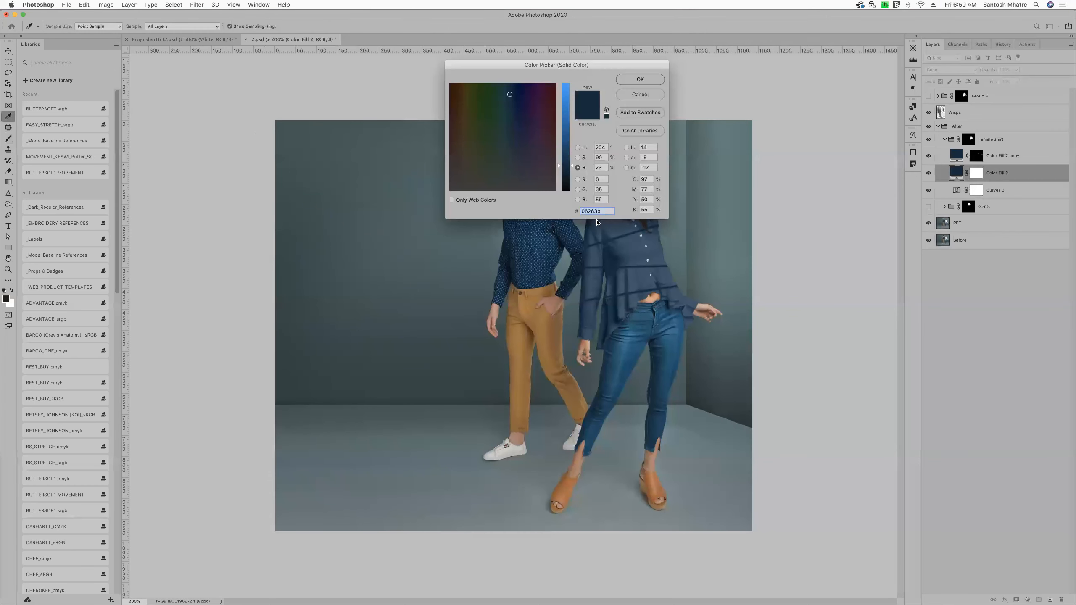
pyautogui.click(600, 179)
pyautogui.write('3636')
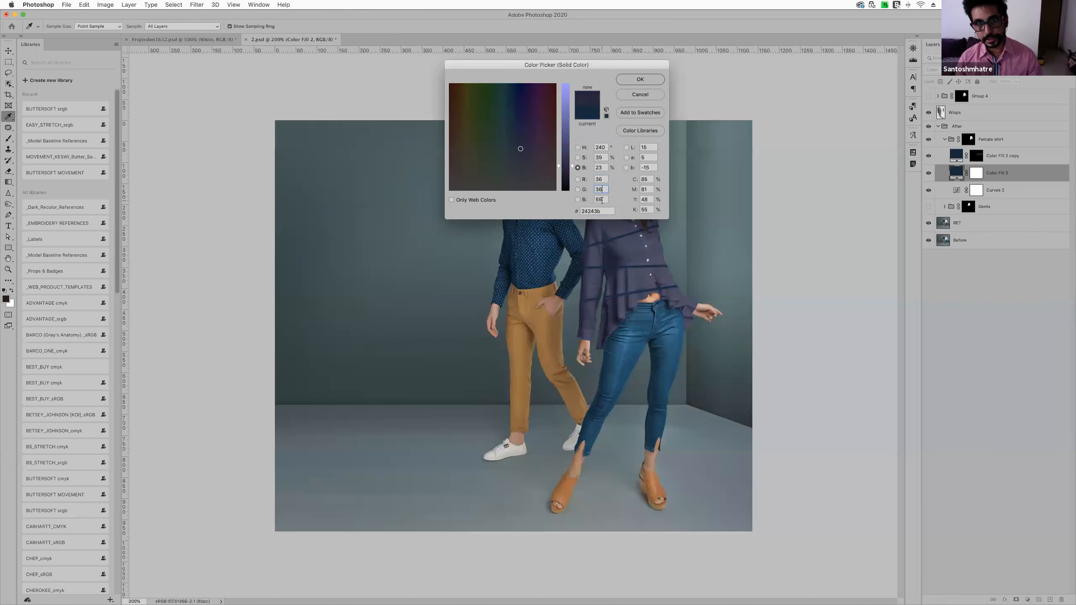
pyautogui.press('Tab')
pyautogui.write('36')
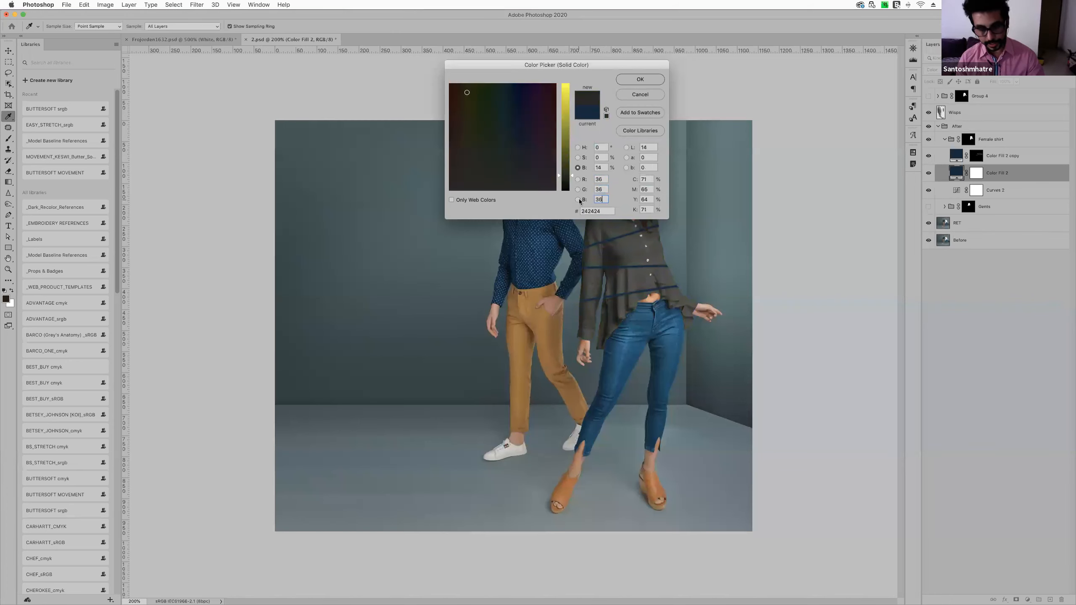
pyautogui.click(640, 79)
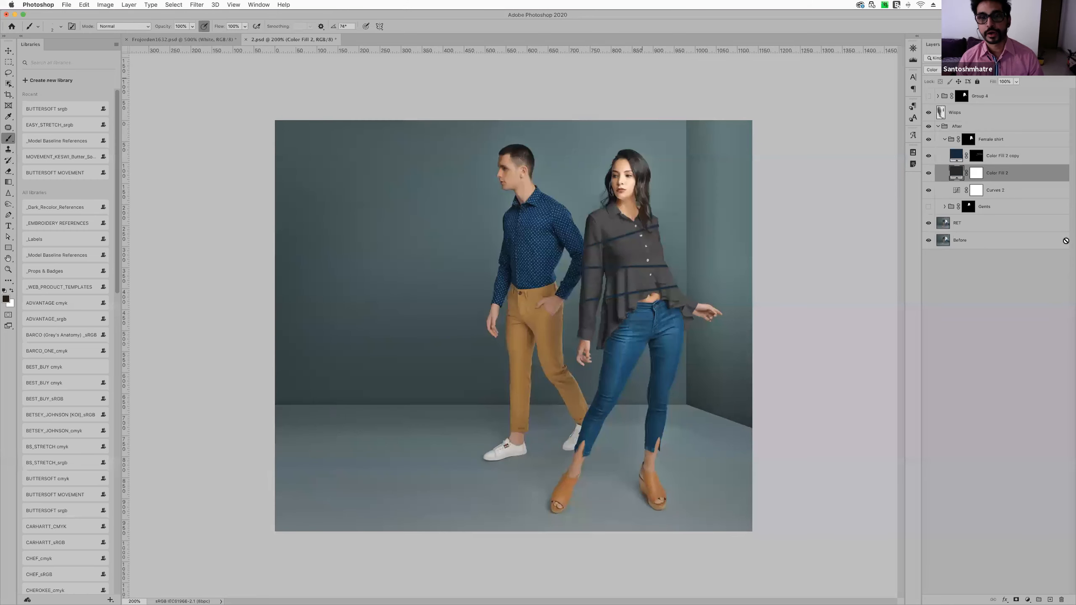
# Hide the navy stripes' Color Fill 2 copy layer and delete it
pyautogui.click(928, 156)
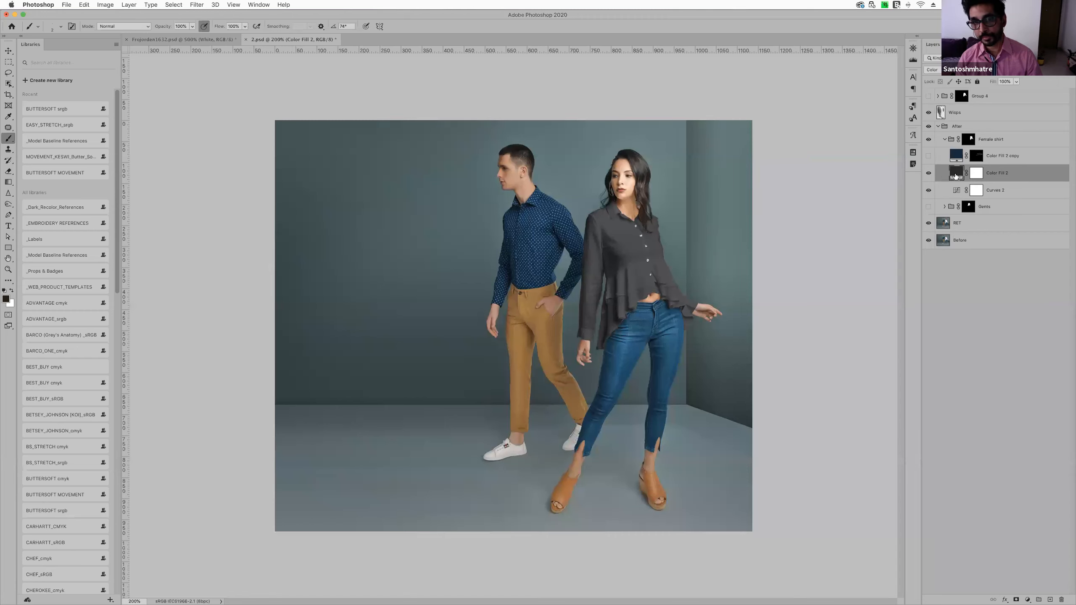
pyautogui.click(1007, 157)
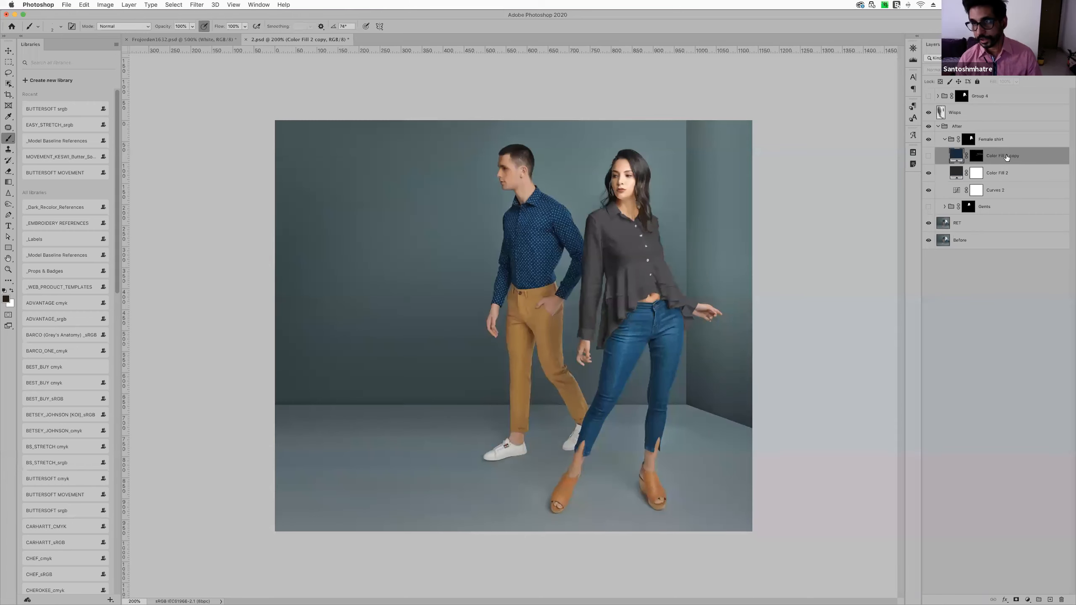
pyautogui.press('Delete')
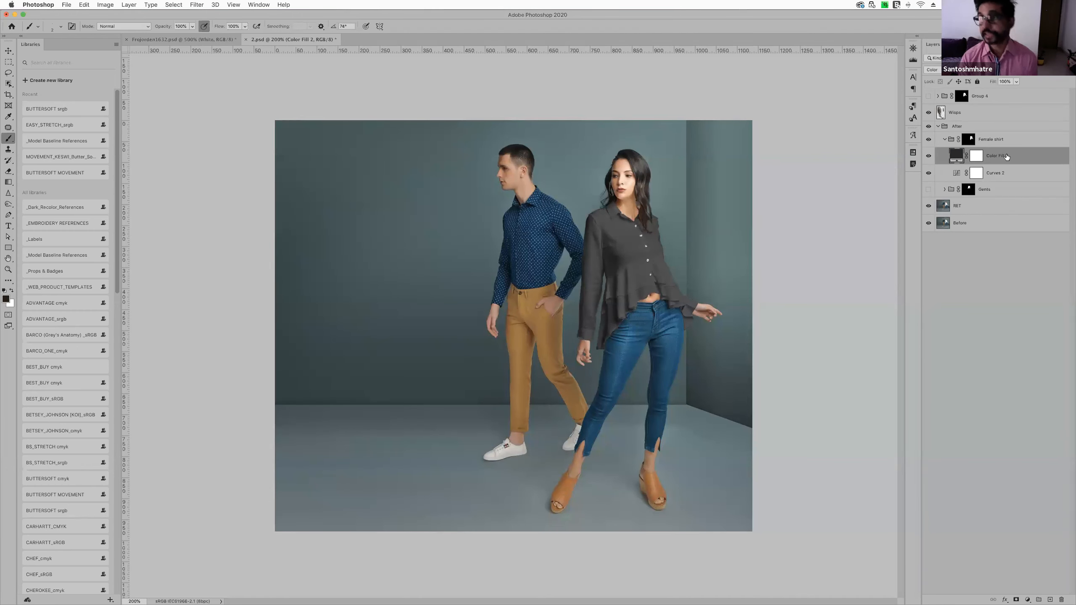
# Duplicate the gray Color Fill 2 layer, invert the copy's mask to black, and set its blend mode to Normal
pyautogui.press('super+j')
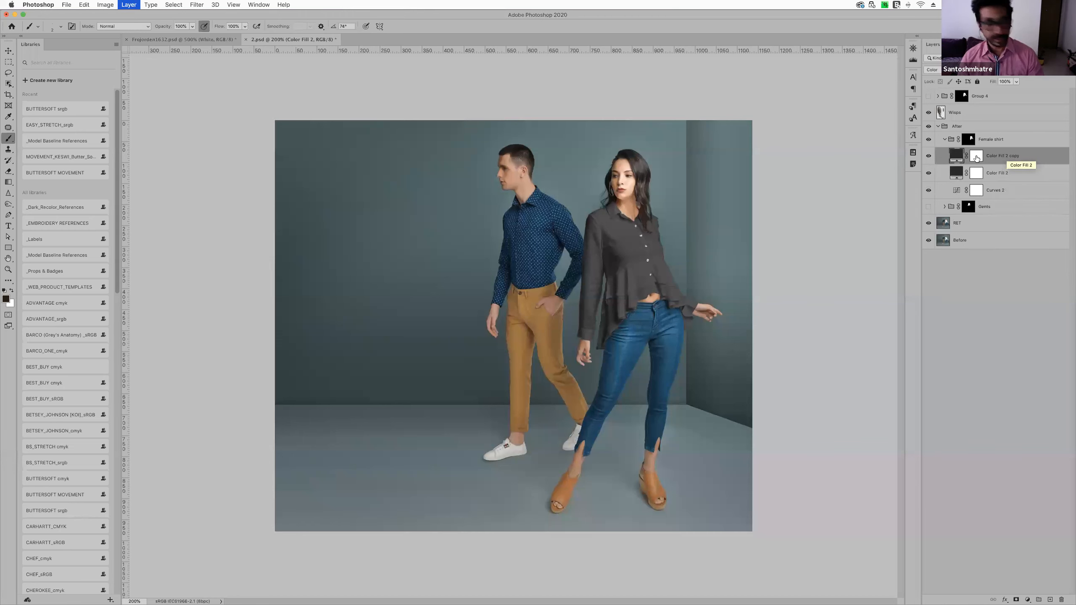
pyautogui.click(977, 158)
pyautogui.press('x')
pyautogui.press('super+i')
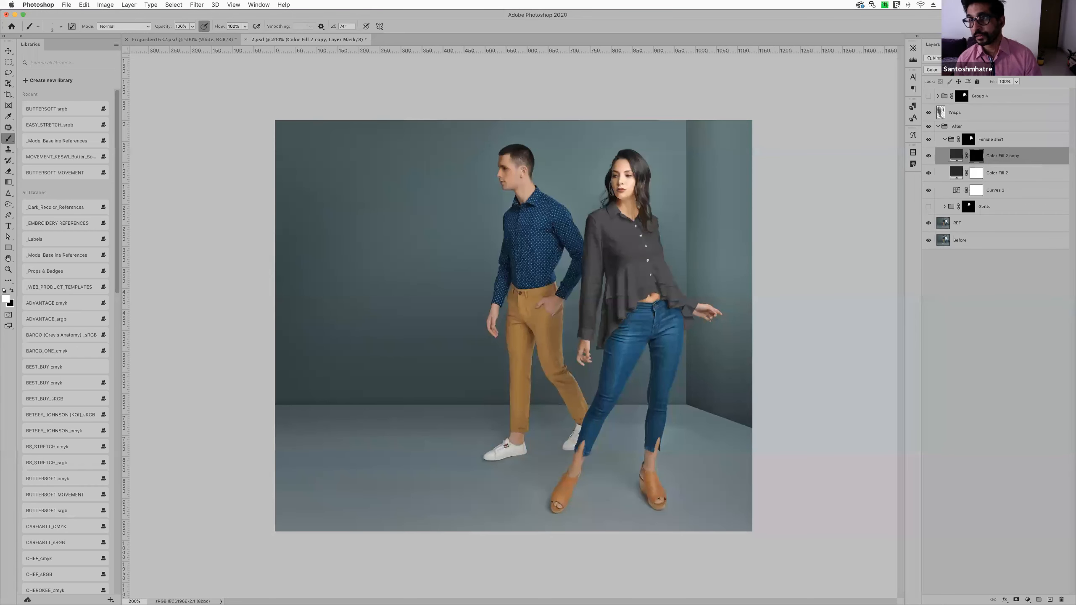
pyautogui.click(932, 69)
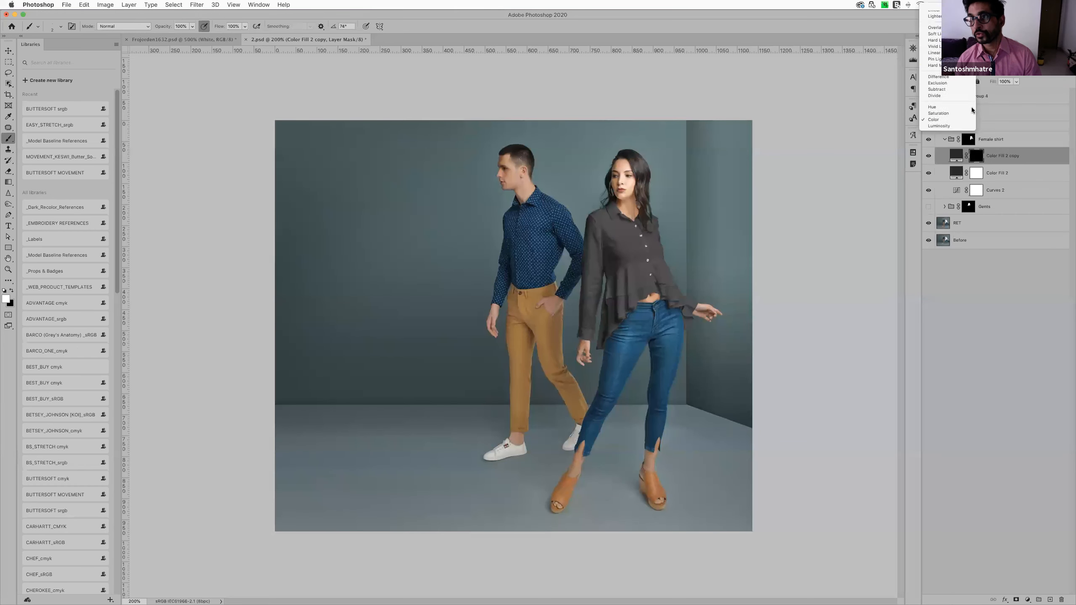
pyautogui.click(934, 7)
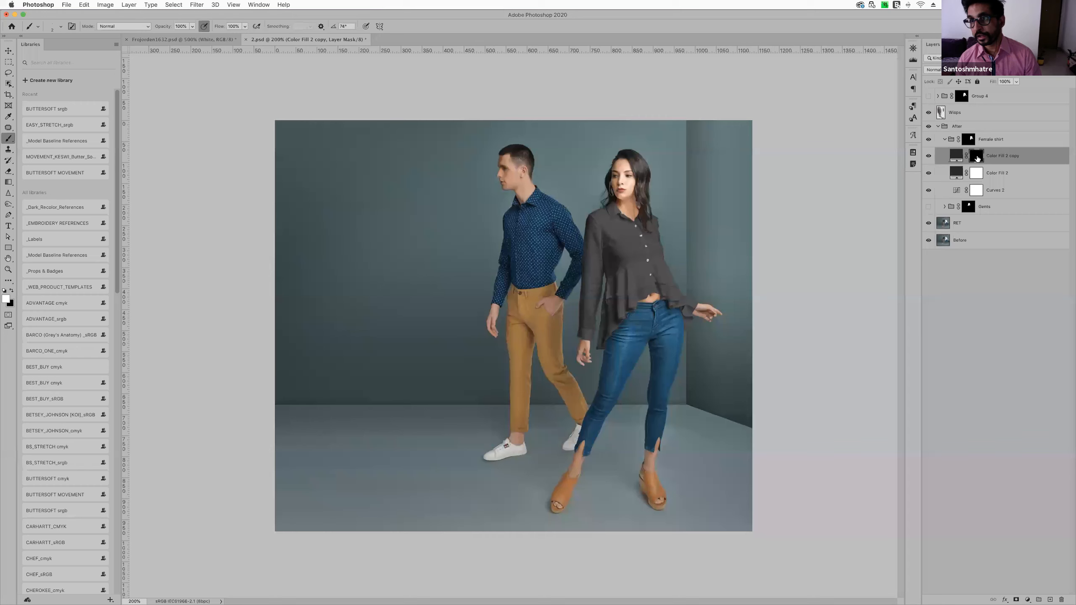
# Enlarge the brush and paint white diagonal stripes across the blouse on the Color Fill 2 copy mask
pyautogui.press(']')
pyautogui.press(']')
pyautogui.press(']')
pyautogui.press(']')
pyautogui.press(']')
pyautogui.press(']')
pyautogui.press(']')
pyautogui.press(']')
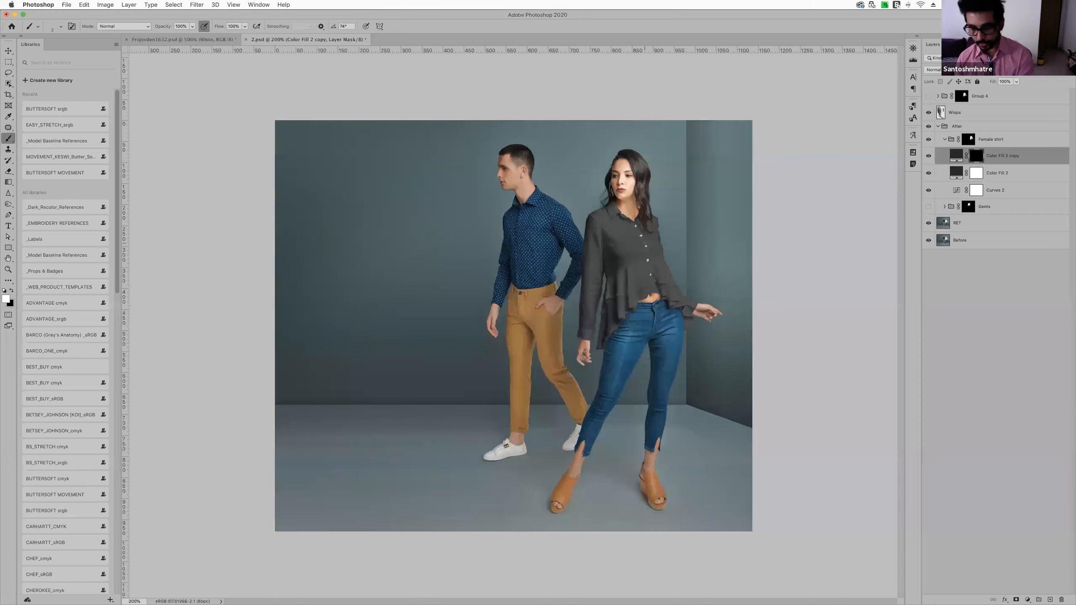
pyautogui.moveTo(588, 250); pyautogui.dragTo(661, 231)
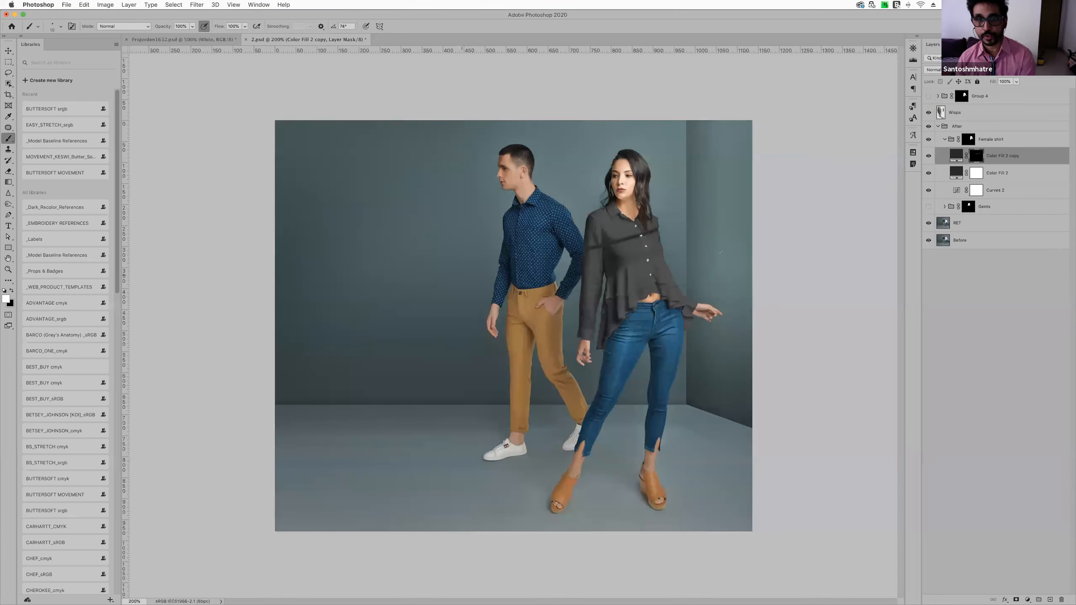
pyautogui.moveTo(587, 280)
pyautogui.mouseDown()
pyautogui.moveTo(664, 257)
pyautogui.moveTo(596, 314)
pyautogui.mouseUp()
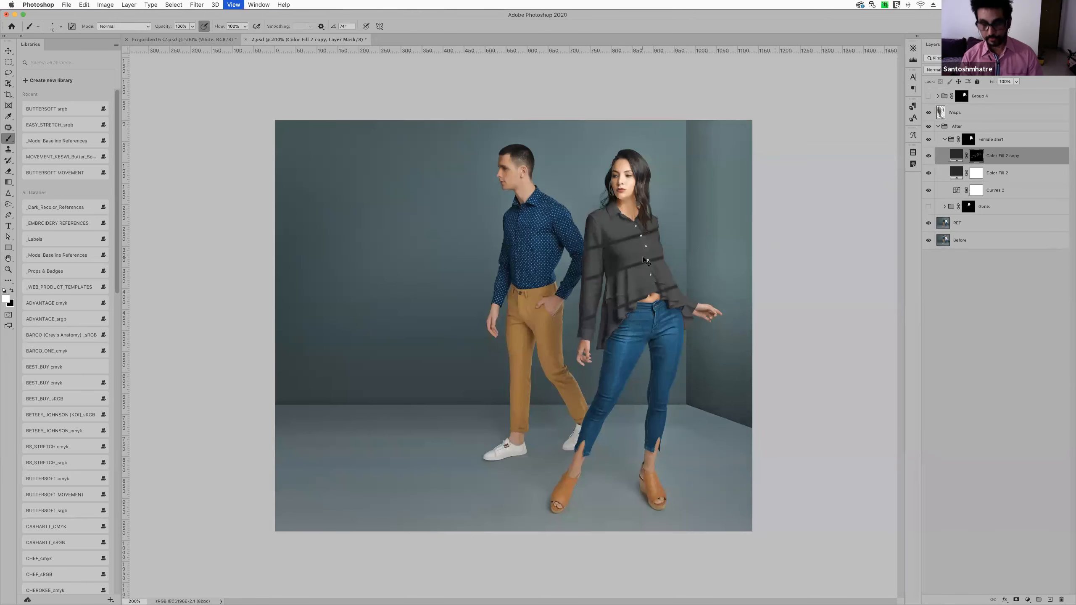
# Darken the gray blouse to near black by lowering the Curves 2 midtone point and bringing the white point's output down to 52
pyautogui.press('super+plus')
pyautogui.press('super+plus')
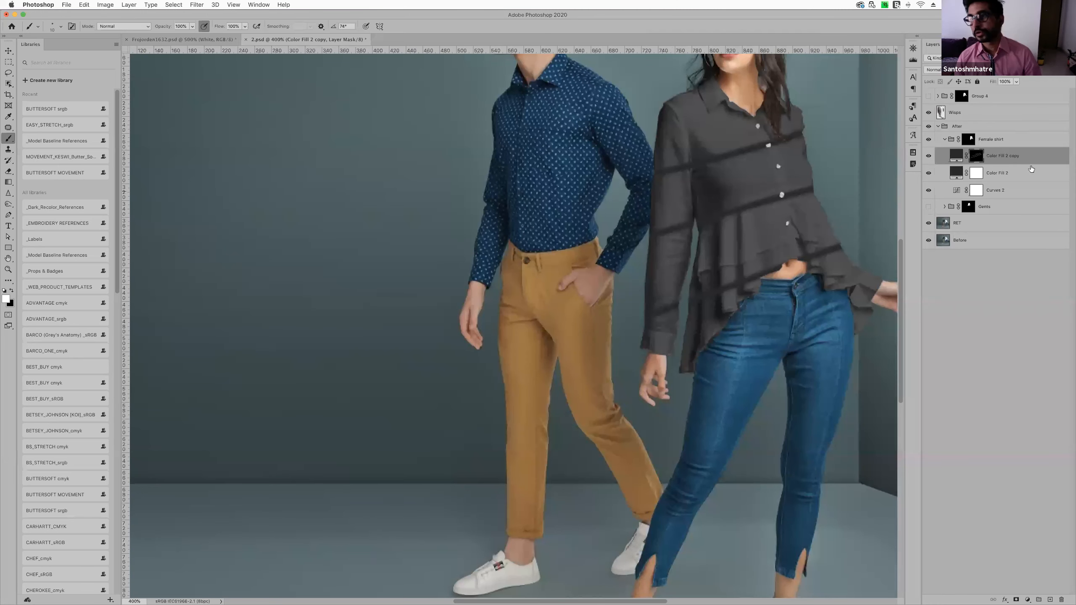
pyautogui.hscroll(1, 1017, 175)
pyautogui.scroll(2, 949, 184)
pyautogui.hscroll(2, 949, 184)
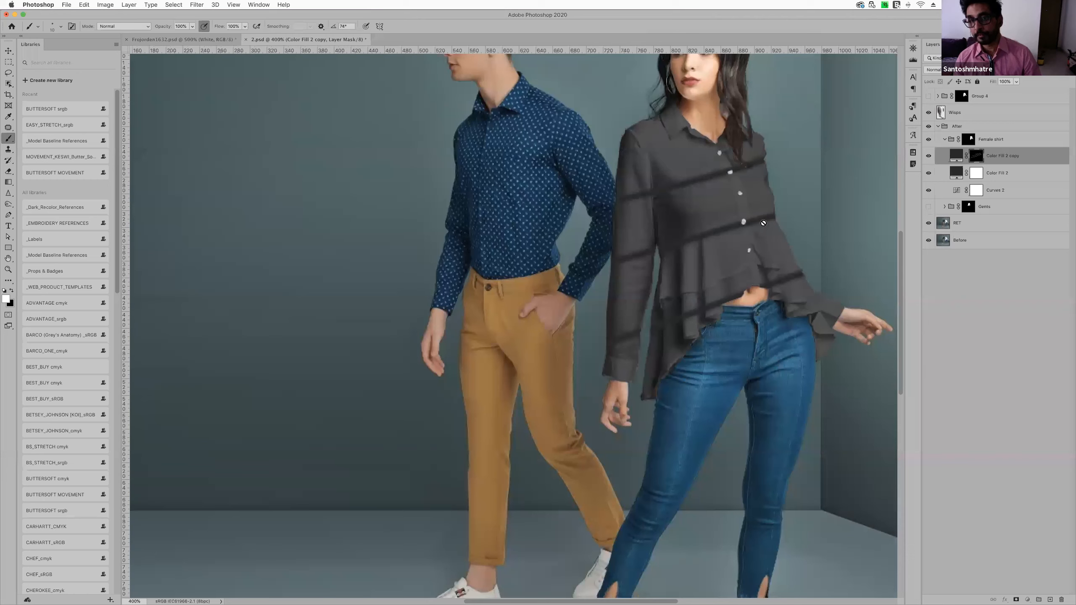
pyautogui.click(961, 178)
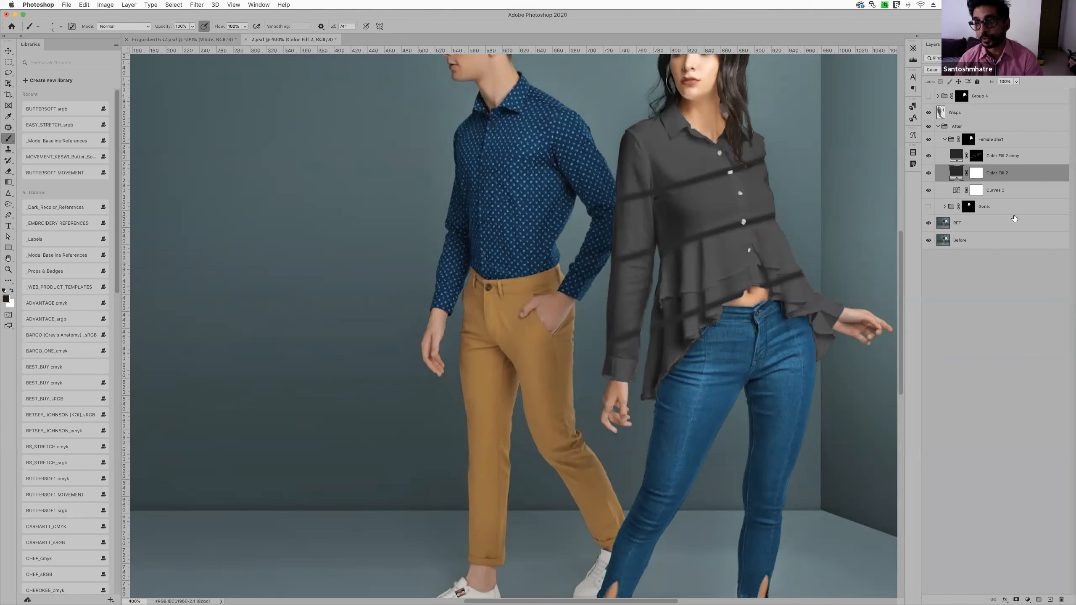
pyautogui.click(956, 192)
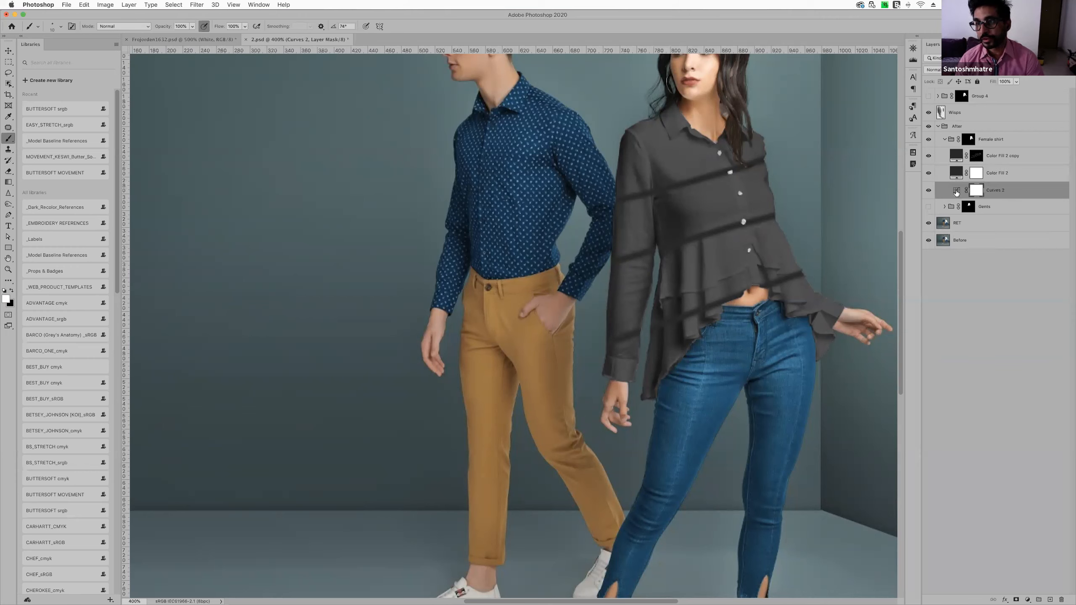
pyautogui.doubleClick(957, 192)
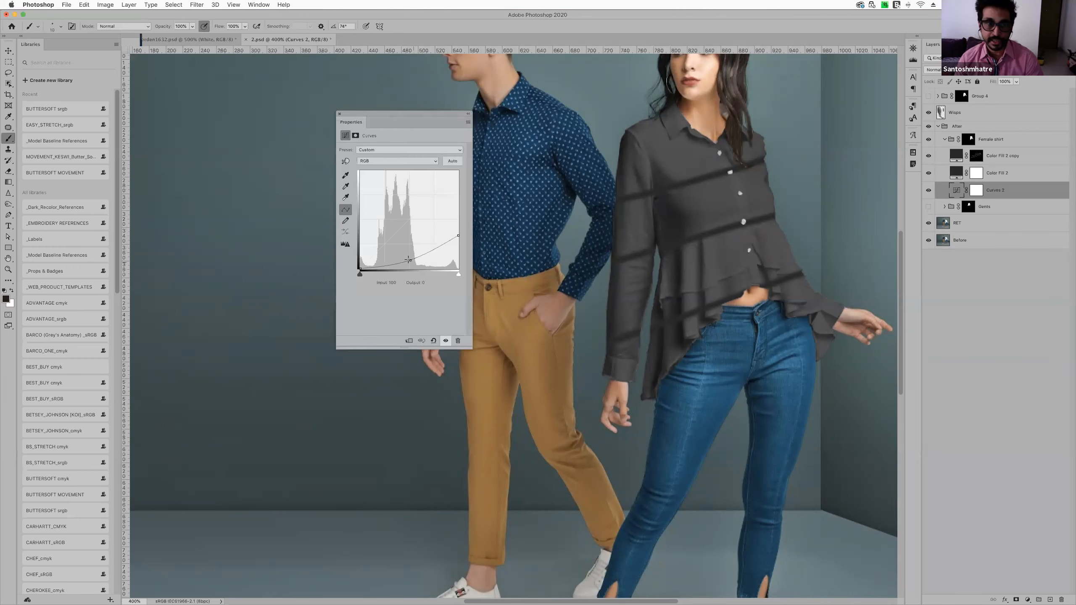
pyautogui.moveTo(409, 260); pyautogui.dragTo(412, 266)
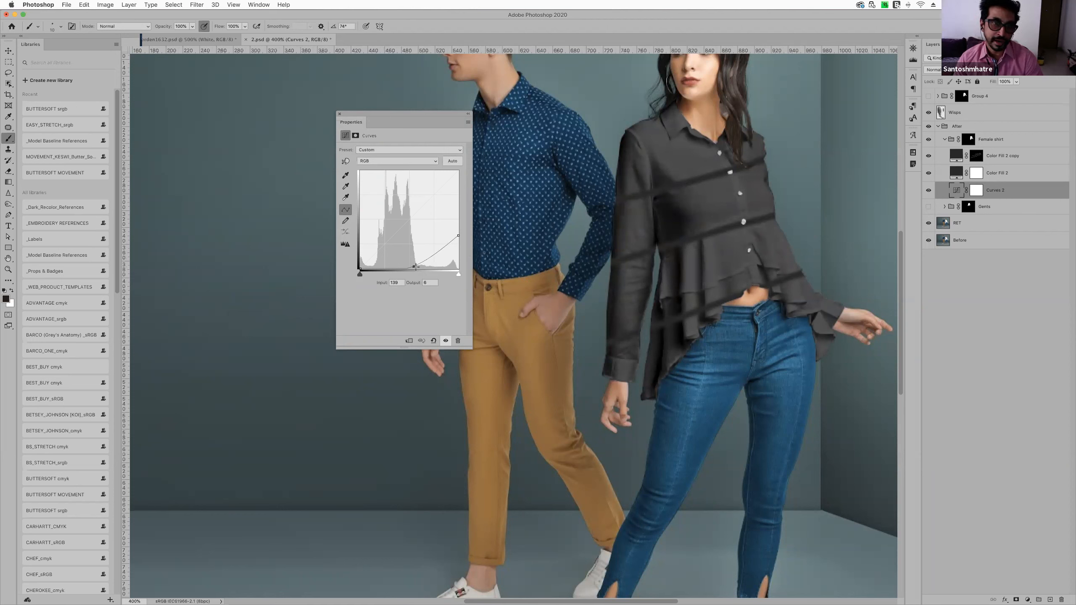
pyautogui.moveTo(458, 235); pyautogui.dragTo(408, 267)
pyautogui.moveTo(458, 249); pyautogui.dragTo(459, 251)
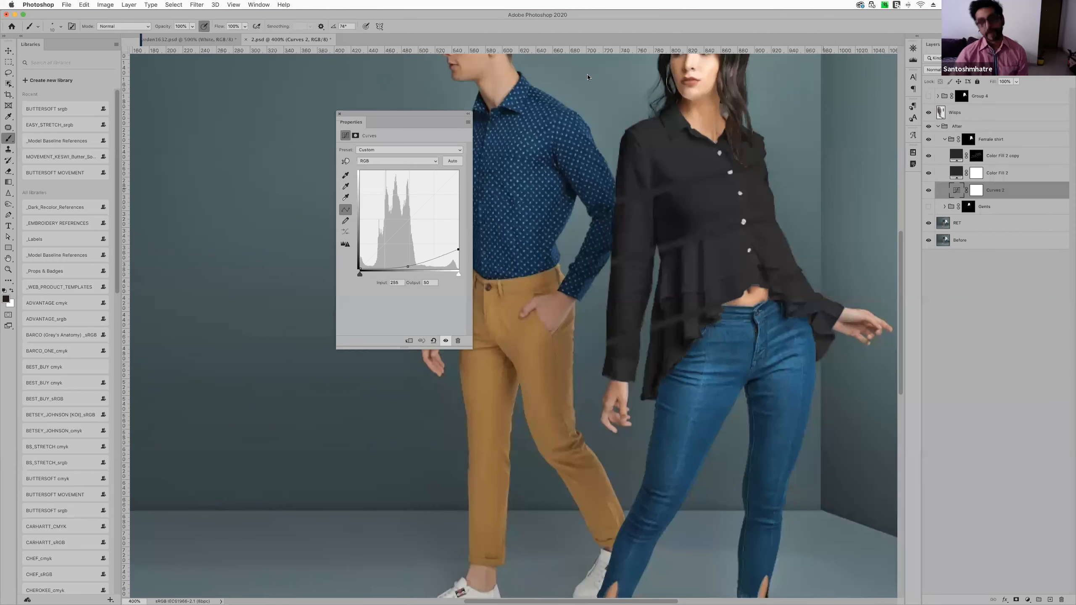
pyautogui.moveTo(459, 248); pyautogui.dragTo(457, 248)
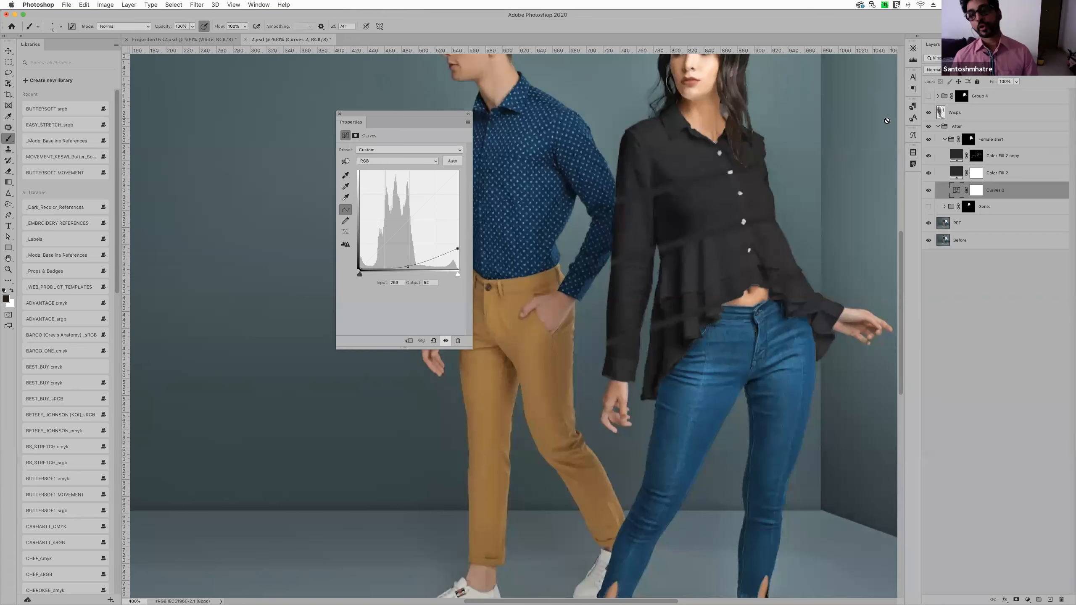
pyautogui.click(339, 114)
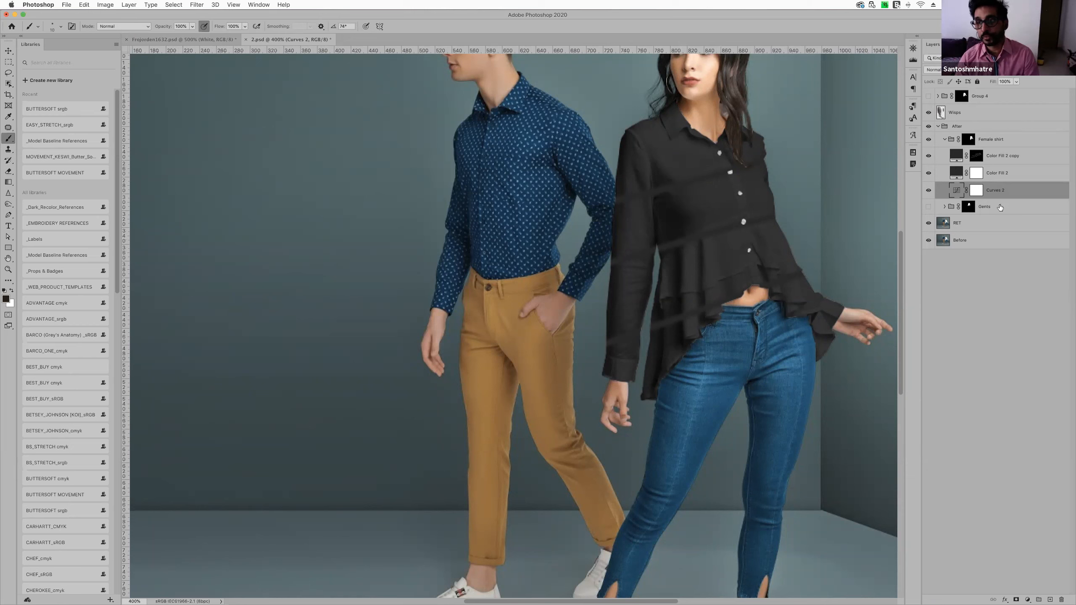
# Compare the blouse with the Female shirt group hidden and shown, and hide the Color Fill 2 copy stripe layer
pyautogui.click(928, 141)
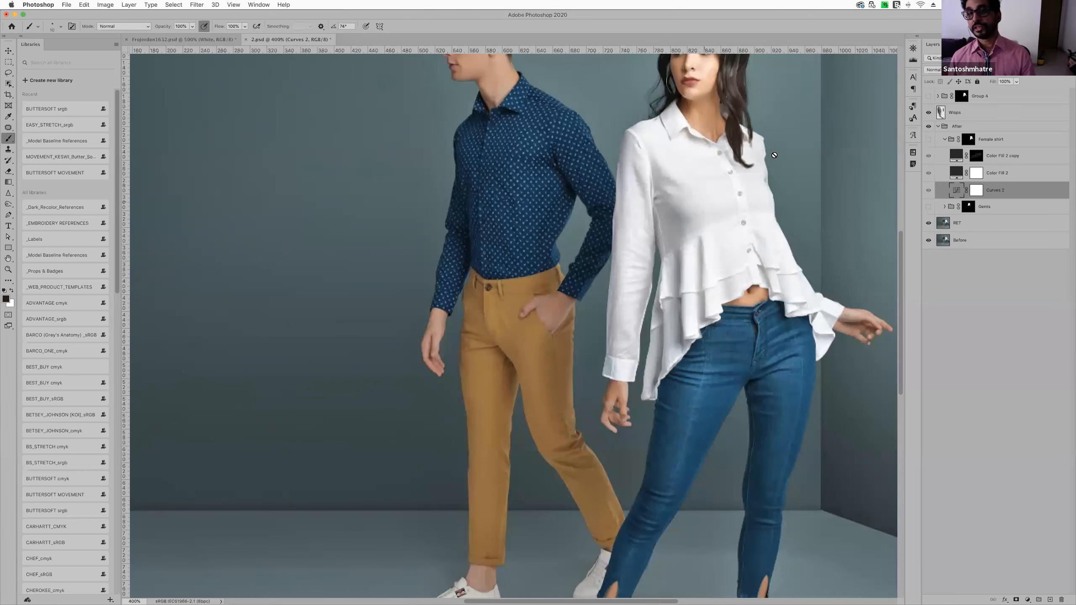
pyautogui.click(928, 139)
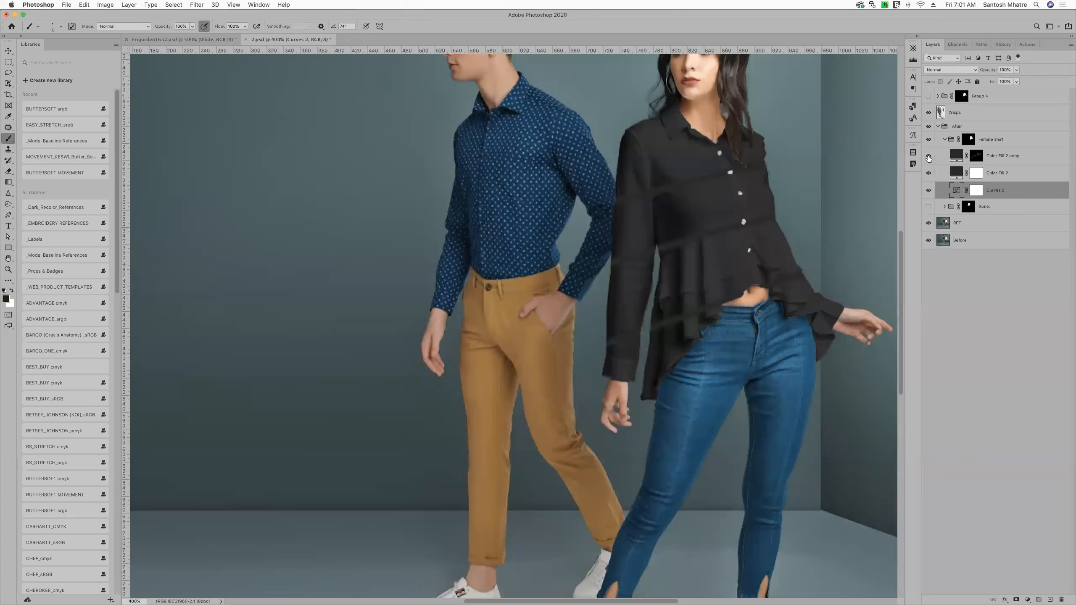
pyautogui.click(928, 156)
# Examine the recolored black blouse close up and in the whole image, and collapse the Female shirt group
pyautogui.press('super+minus')
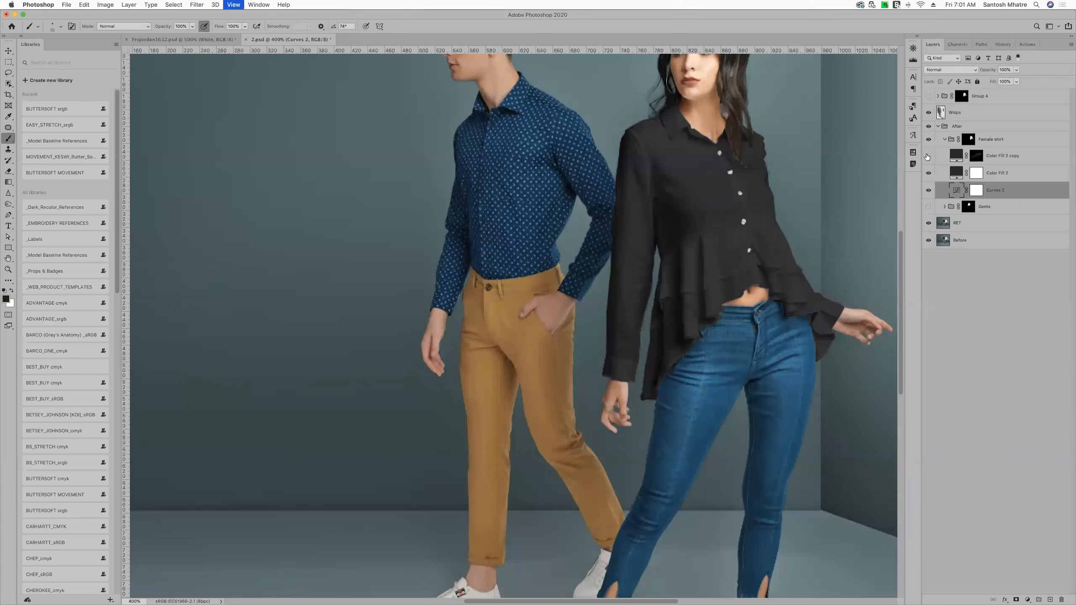
pyautogui.press('super+minus')
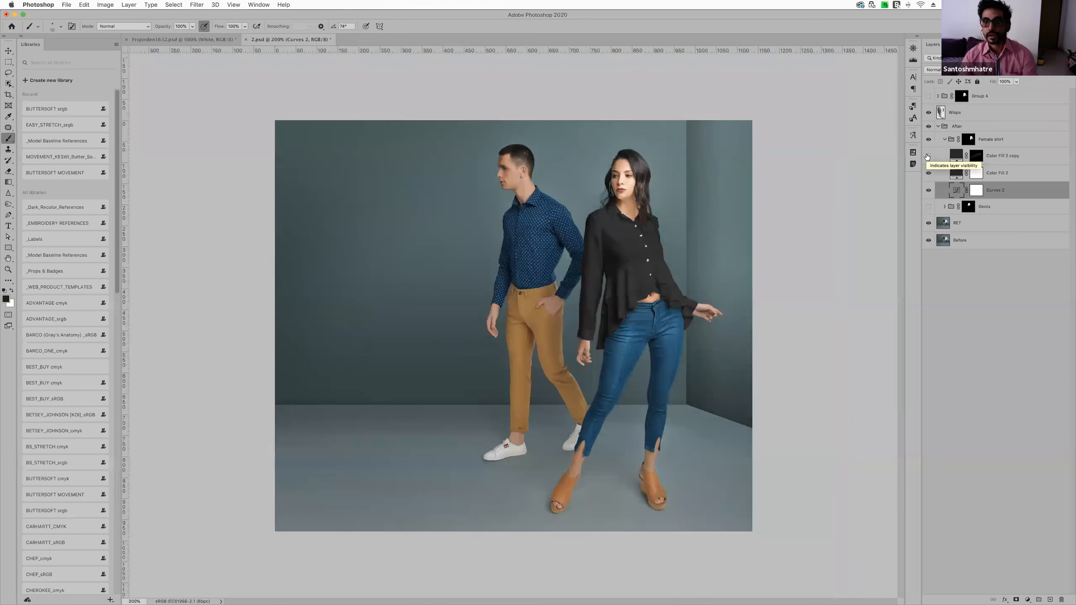
pyautogui.press('super+plus')
pyautogui.press('super+plus')
pyautogui.press('super+plus')
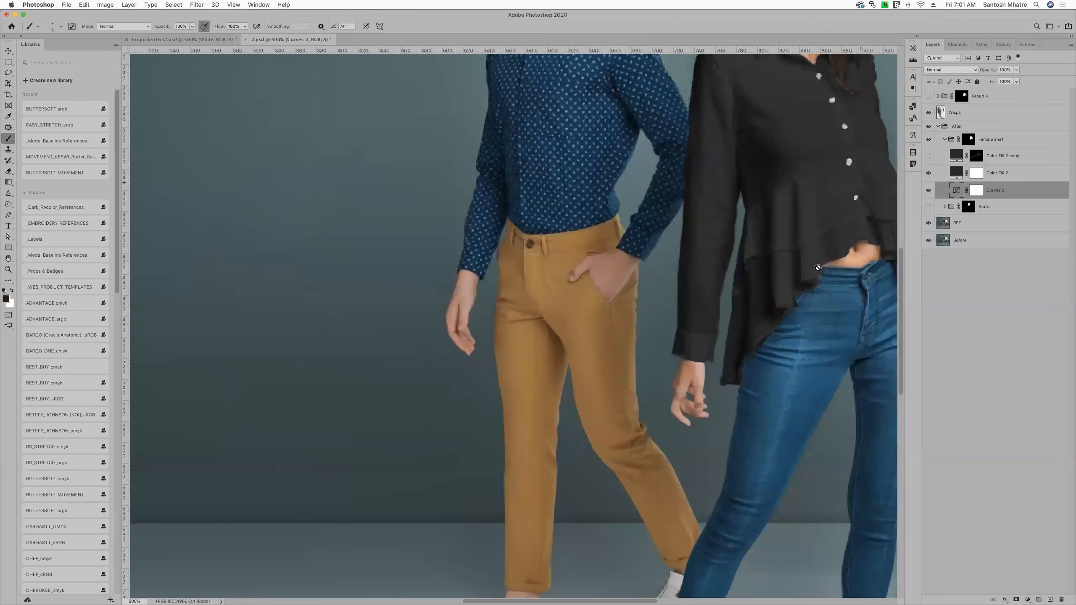
pyautogui.scroll(5, 818, 268)
pyautogui.scroll(-2, 817, 267)
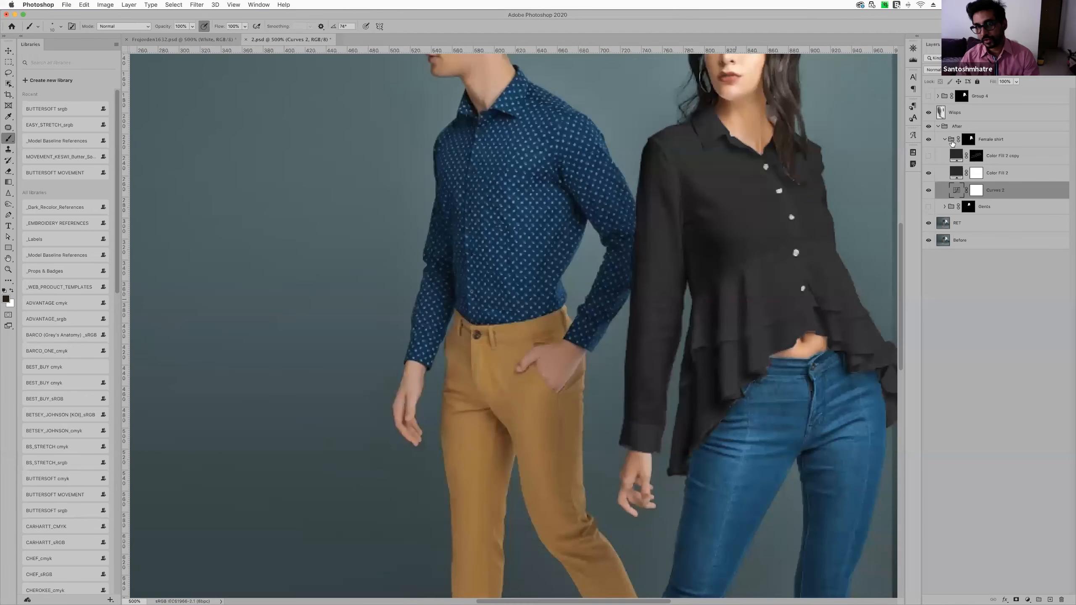
pyautogui.hscroll(1, 946, 142)
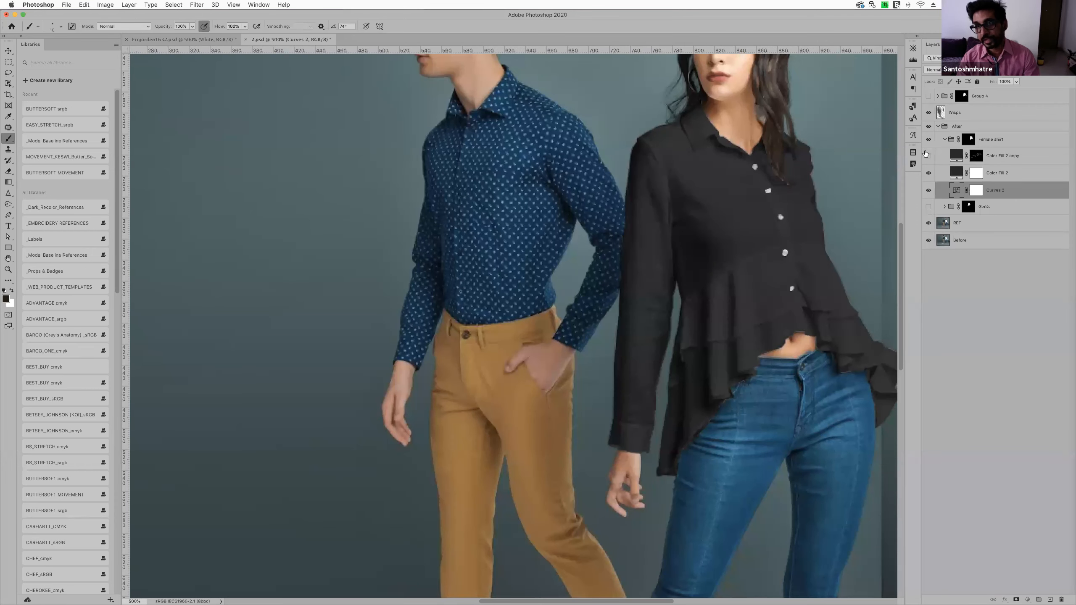
pyautogui.click(944, 139)
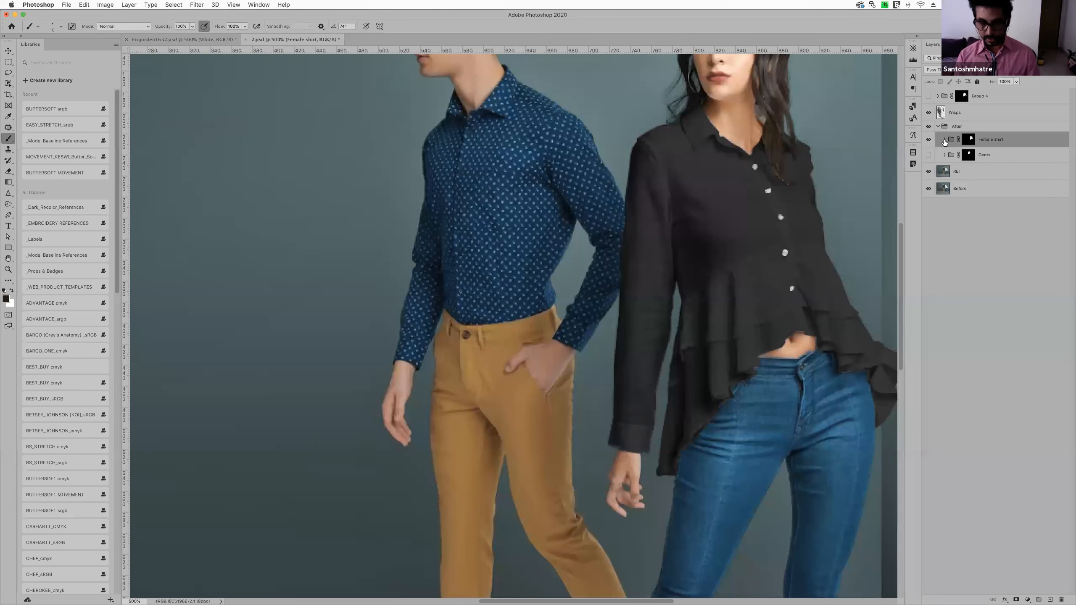
pyautogui.press('super+minus')
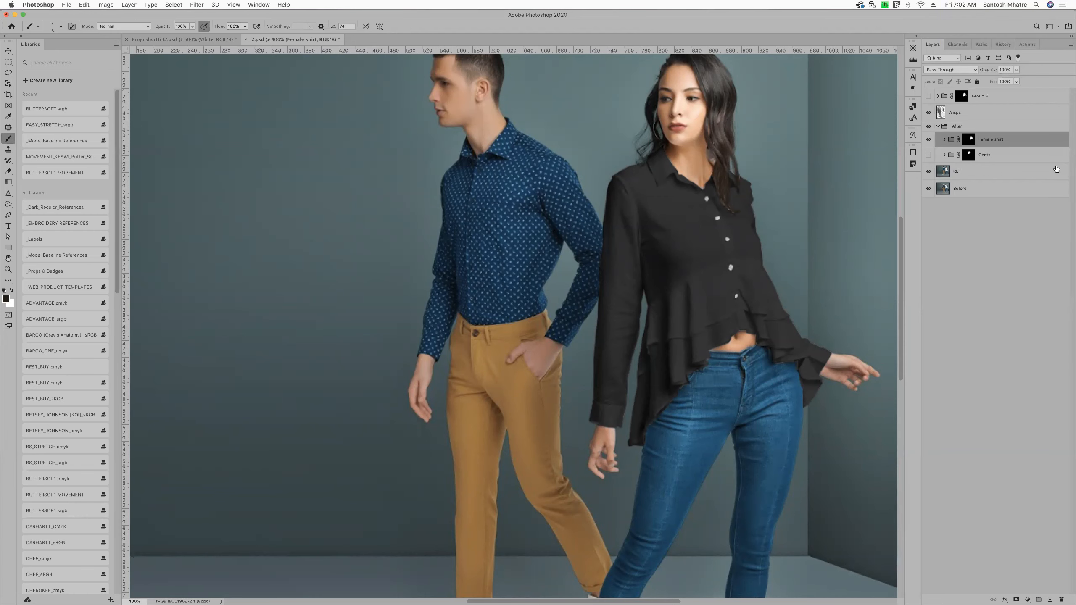
pyautogui.press('super+0')
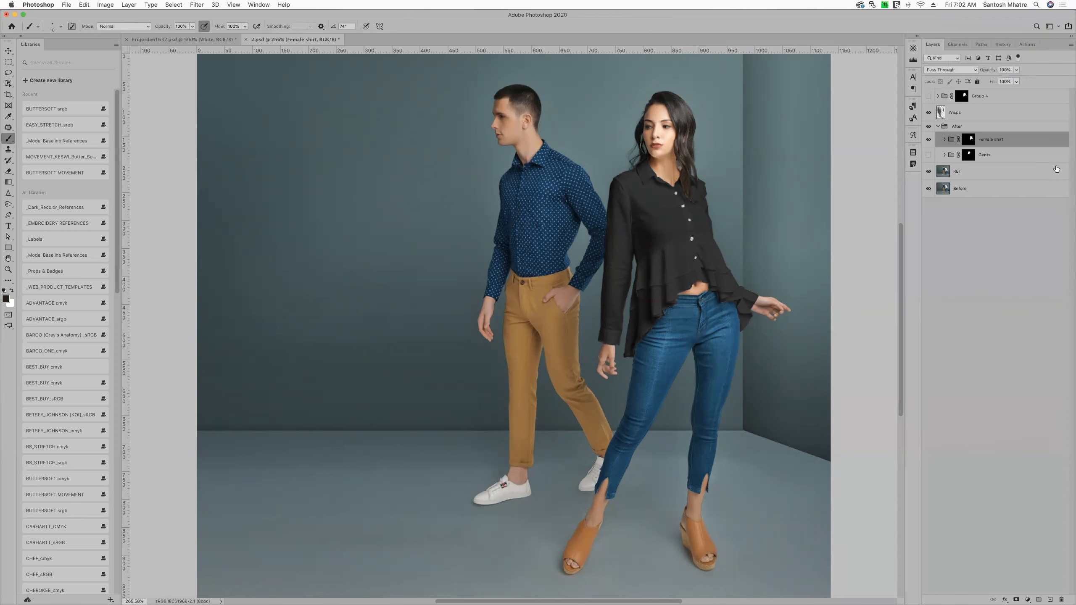
# Load the Female shirt group's mask as a selection, feather it by 0.5 pixels, and deselect it
pyautogui.keyDown('super'); pyautogui.click(970, 144); pyautogui.keyUp('super')
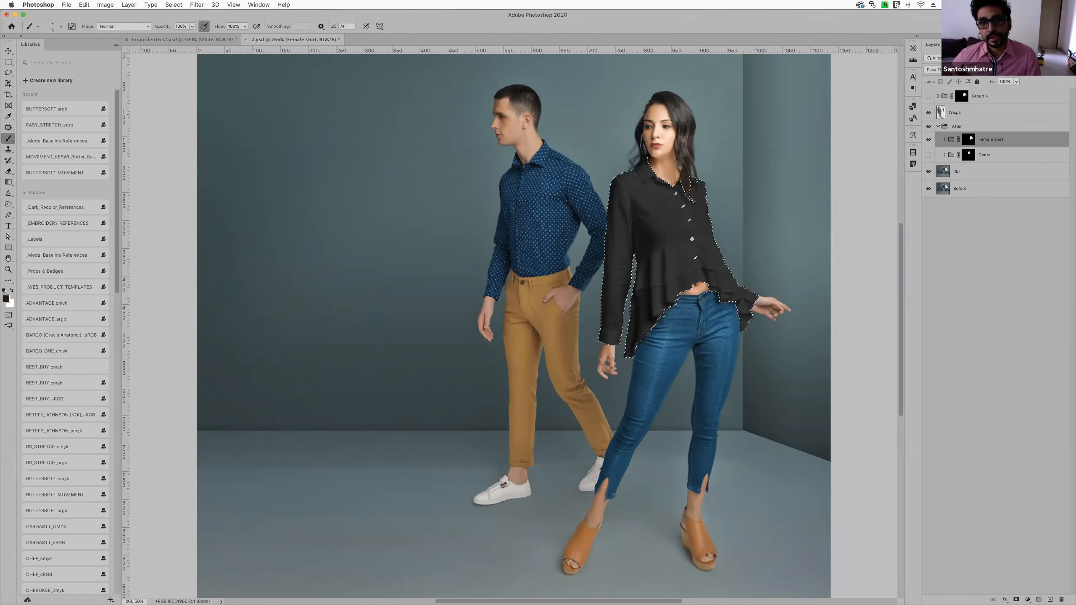
pyautogui.click(969, 139)
pyautogui.press('x')
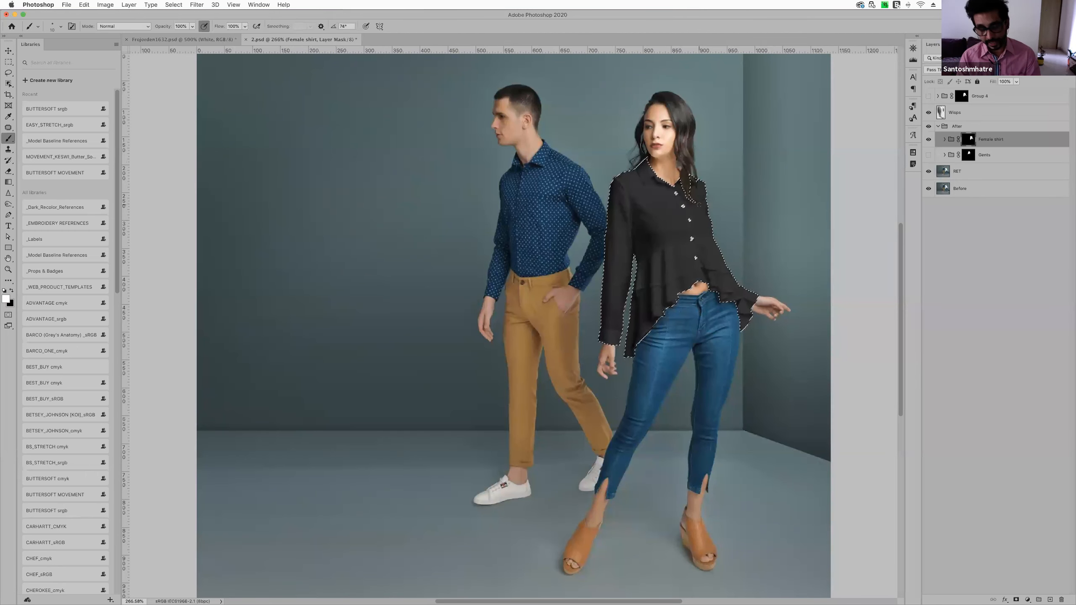
pyautogui.hotkey('shift', 'F6')
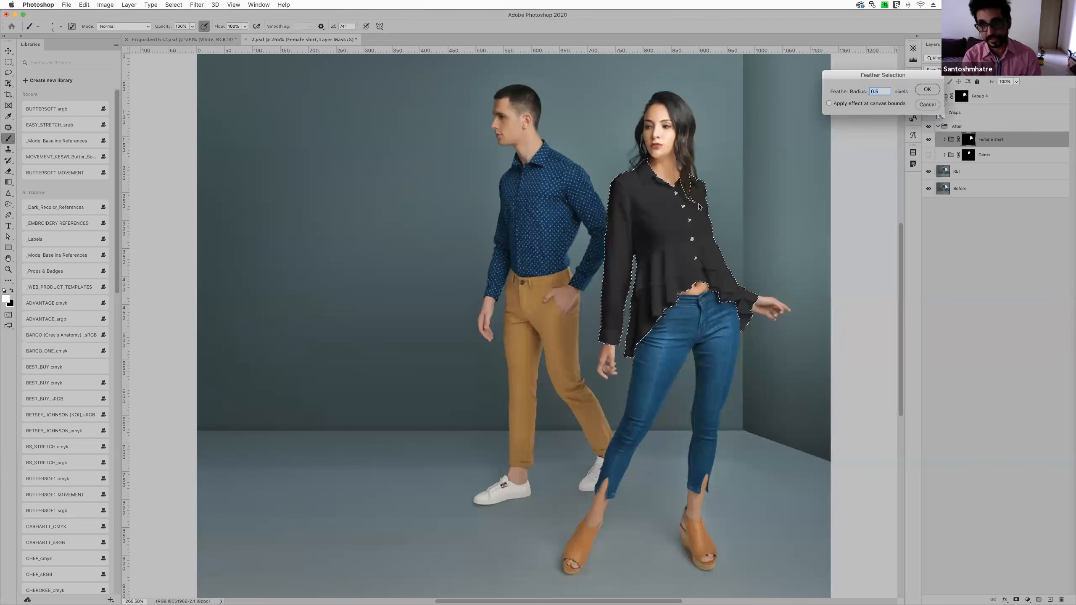
pyautogui.moveTo(899, 75); pyautogui.dragTo(838, 94)
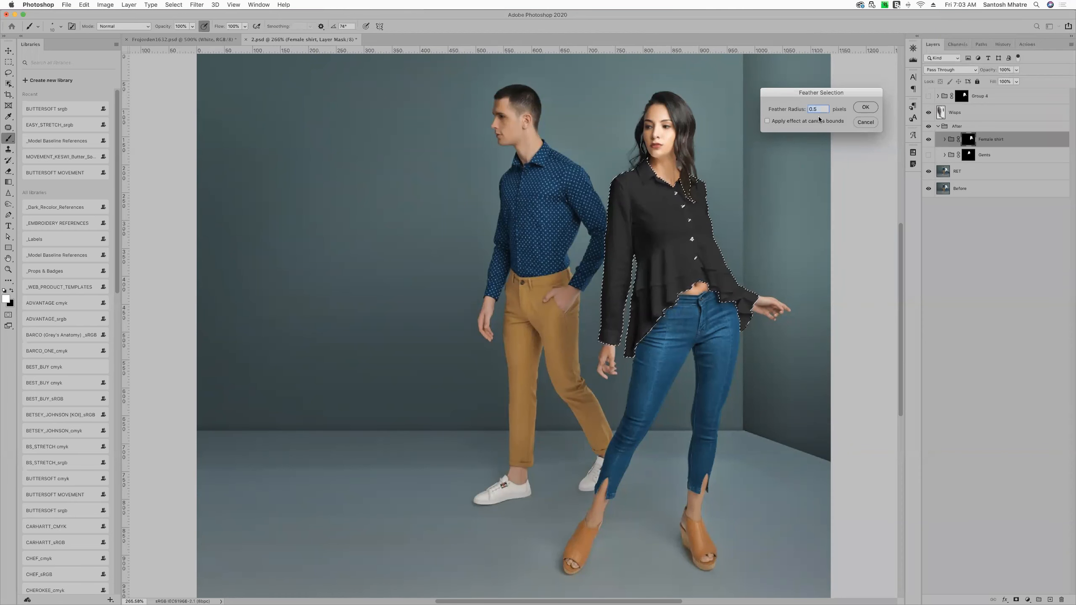
pyautogui.click(868, 110)
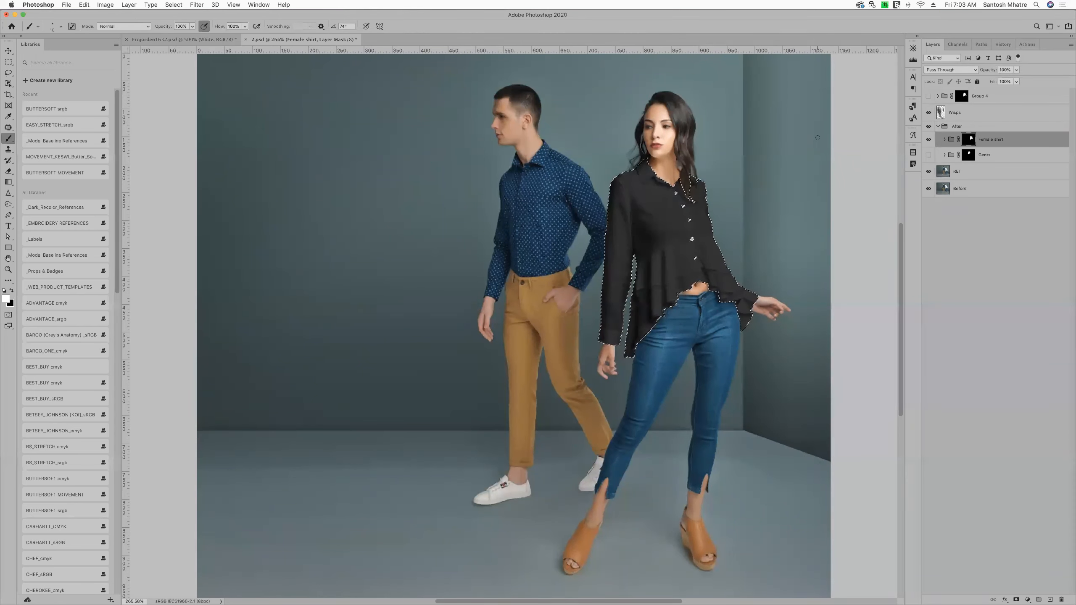
pyautogui.press('super+d')
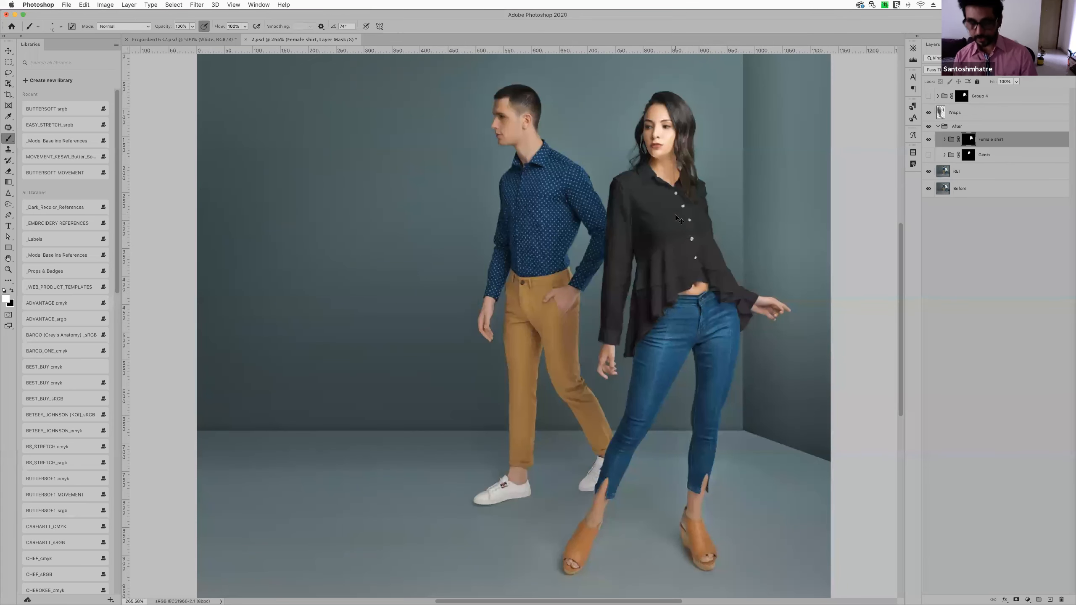
# Examine the black blouse's edges, hair overlap and buttons up close, and review the whole image
pyautogui.press('super+equal')
pyautogui.press('super+equal')
pyautogui.press('super+equal')
pyautogui.press('super+equal')
pyautogui.scroll(5, 677, 219)
pyautogui.hscroll(5, 676, 219)
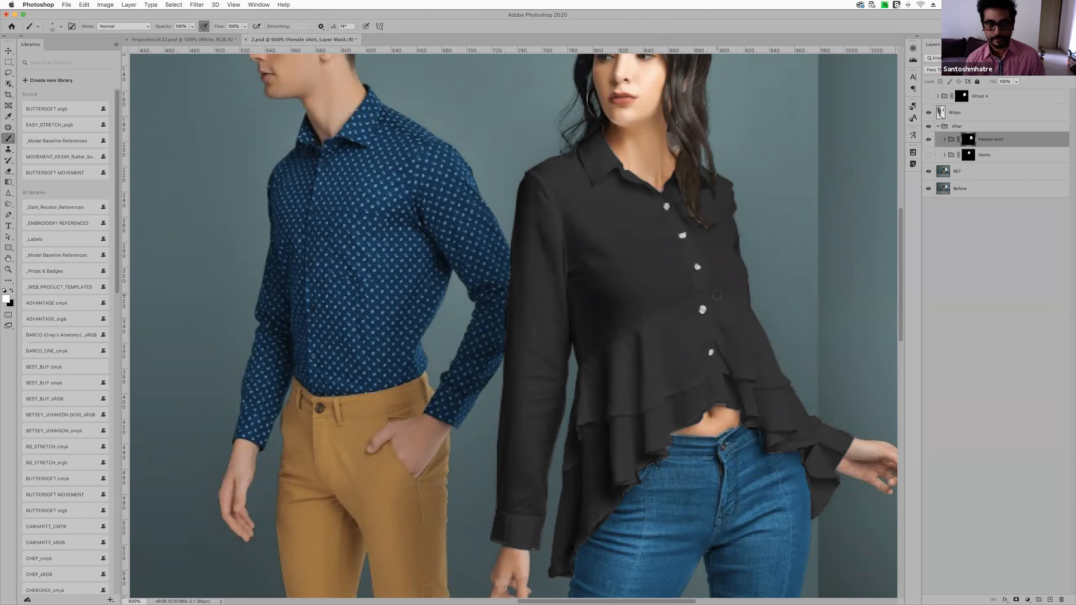
pyautogui.press('super+0')
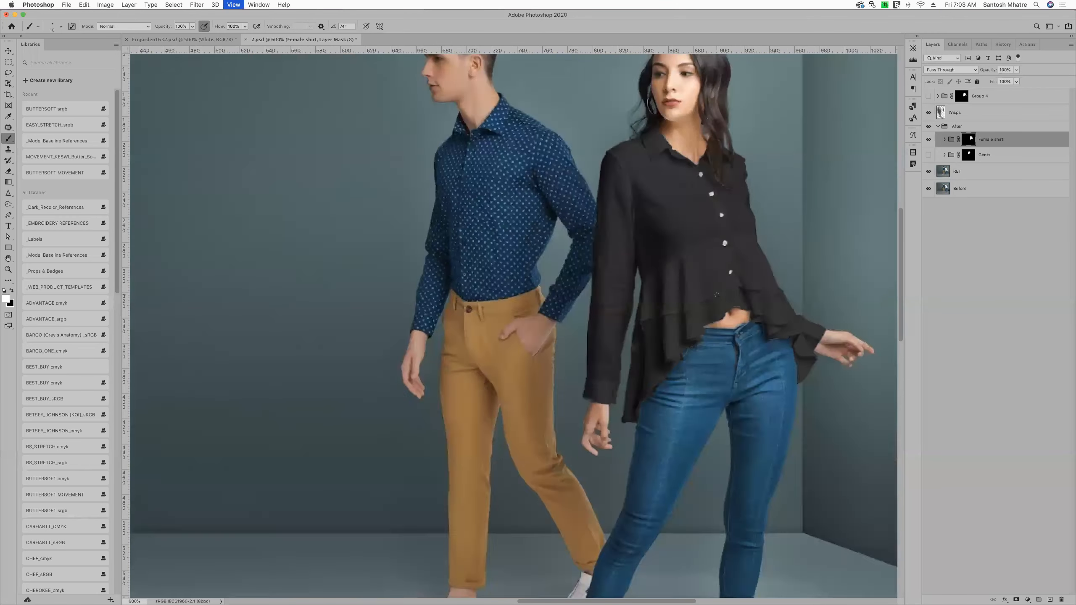
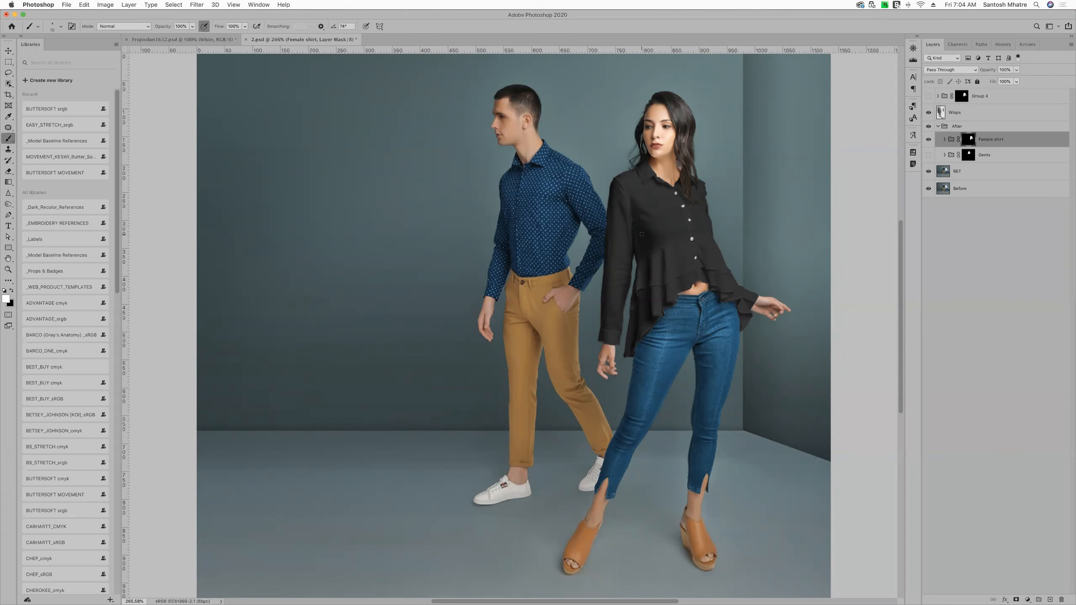
pyautogui.hscroll(3, 642, 234)
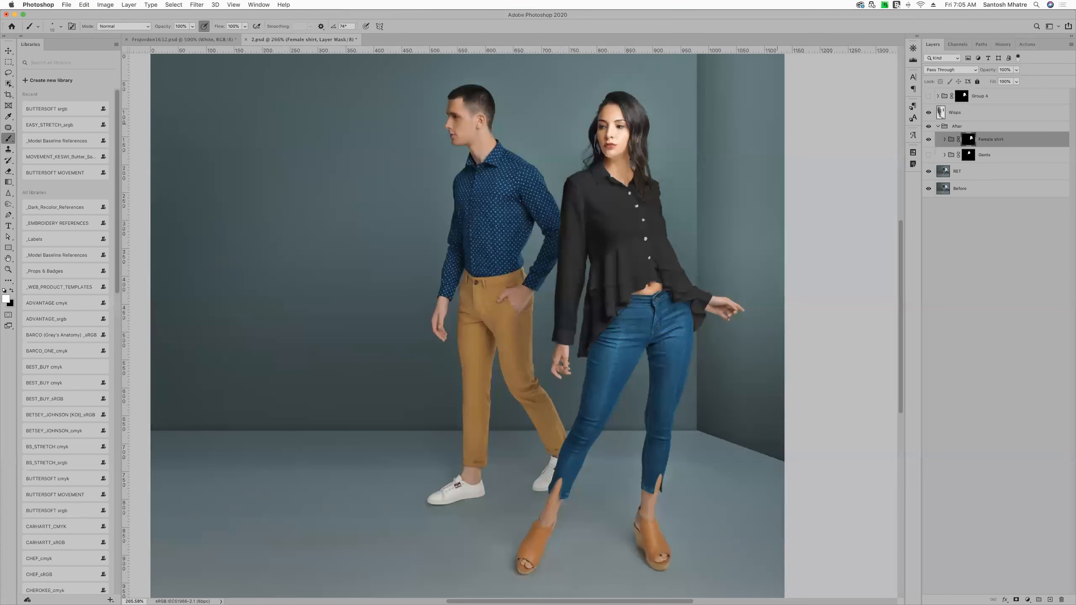
# Hide all layers above the Before layer and duplicate the image as 2 copy, docked with the other open documents
pyautogui.moveTo(929, 171); pyautogui.dragTo(929, 114)
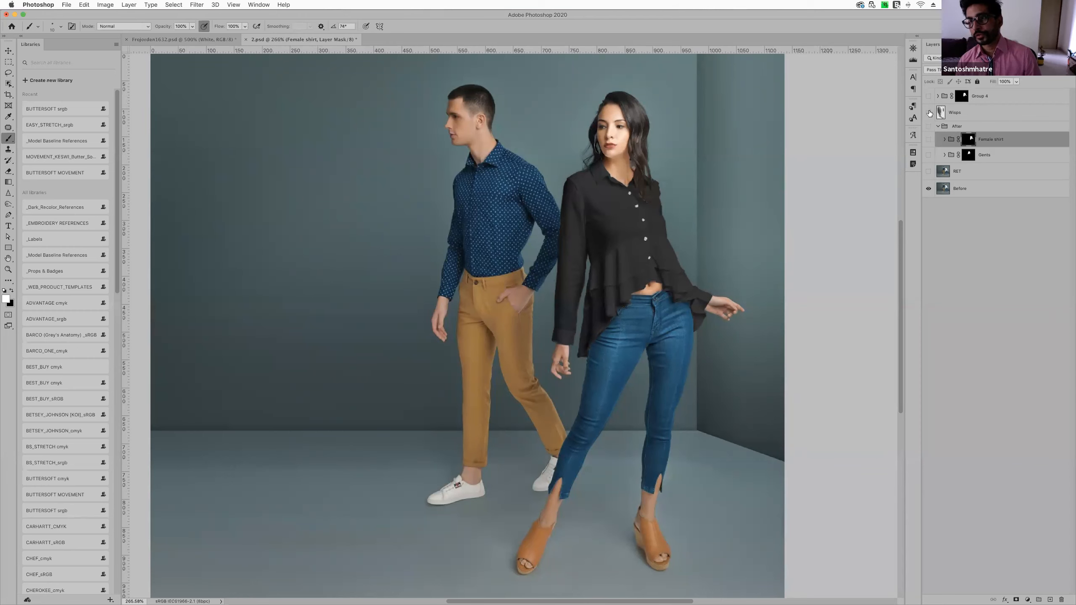
pyautogui.click(994, 171)
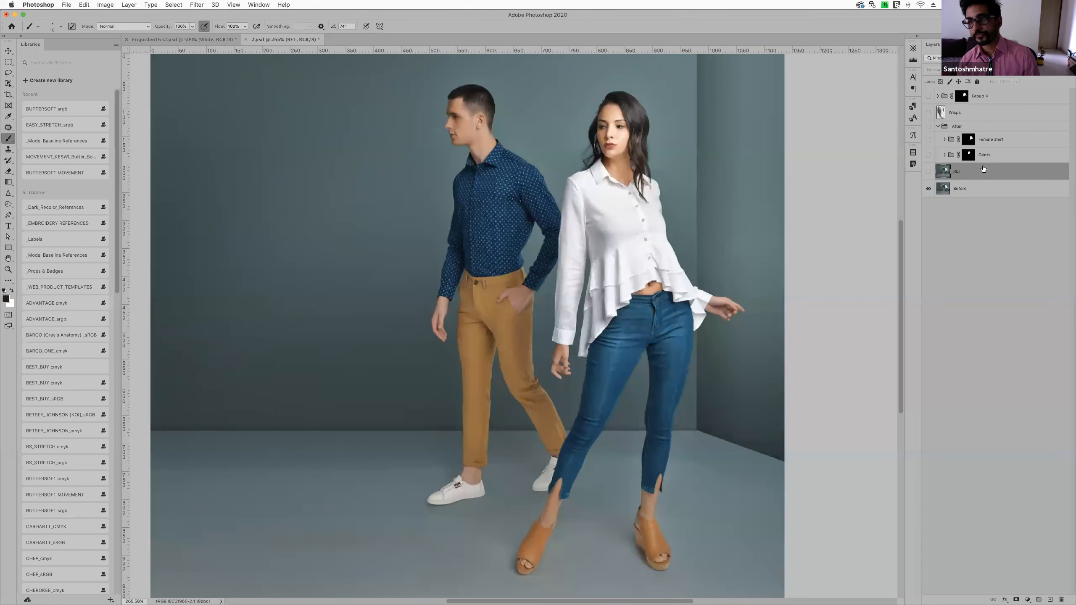
pyautogui.rightClick(291, 41)
pyautogui.click(271, 41)
pyautogui.moveTo(271, 41); pyautogui.dragTo(378, 79)
pyautogui.rightClick(378, 79)
pyautogui.click(385, 81)
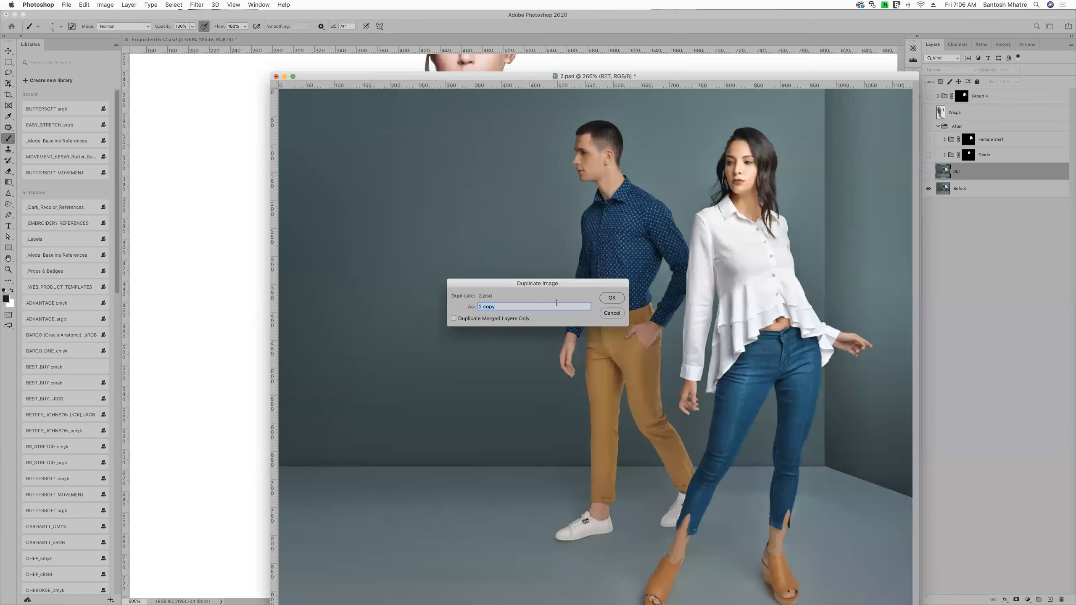
pyautogui.click(614, 299)
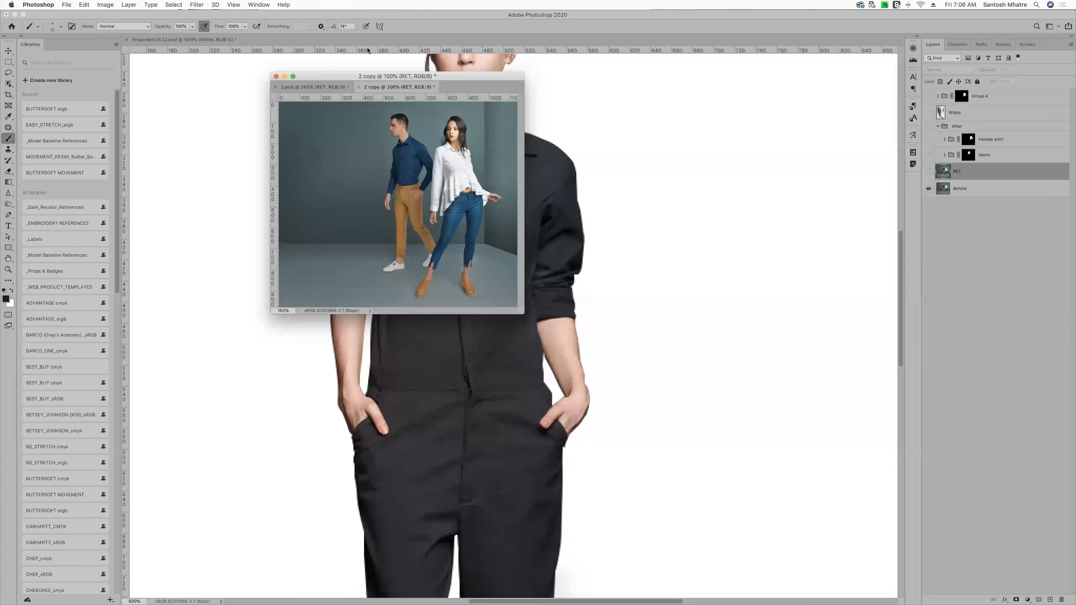
pyautogui.moveTo(318, 77); pyautogui.dragTo(352, 43)
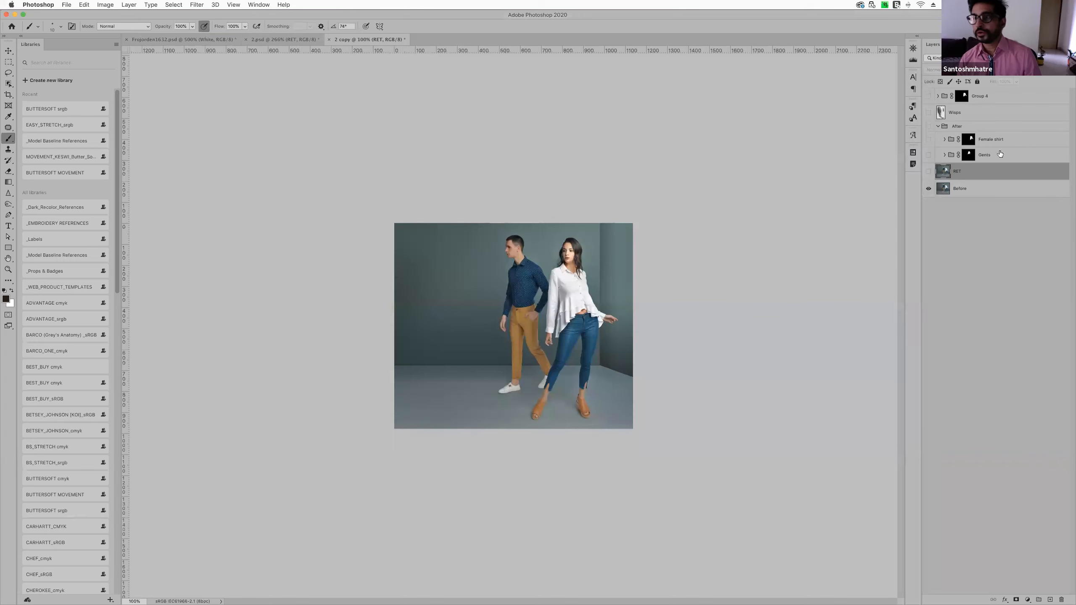
# Delete every layer and group from RET up to Group 4 in the 2 copy document, keeping only the Before layer
pyautogui.keyDown('shift'); pyautogui.click(988, 96); pyautogui.keyUp('shift')
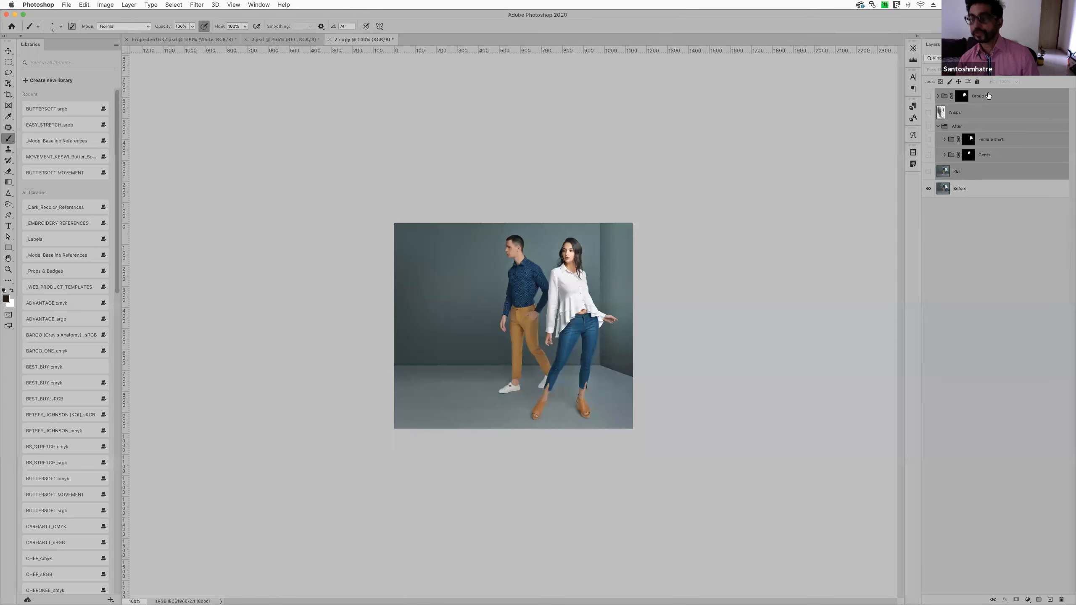
pyautogui.press('Delete')
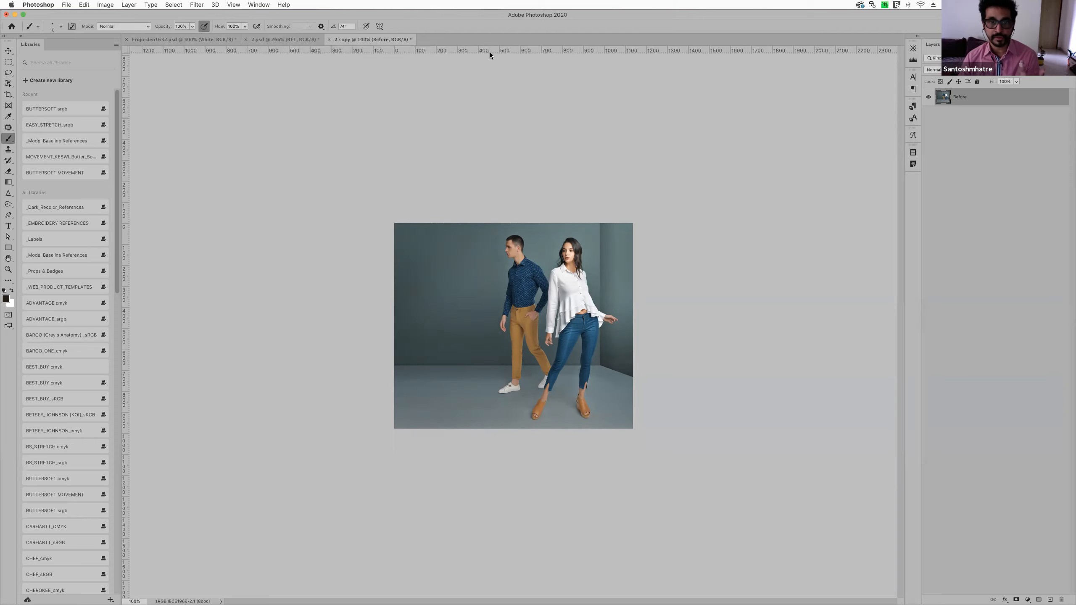
pyautogui.press('super+plus')
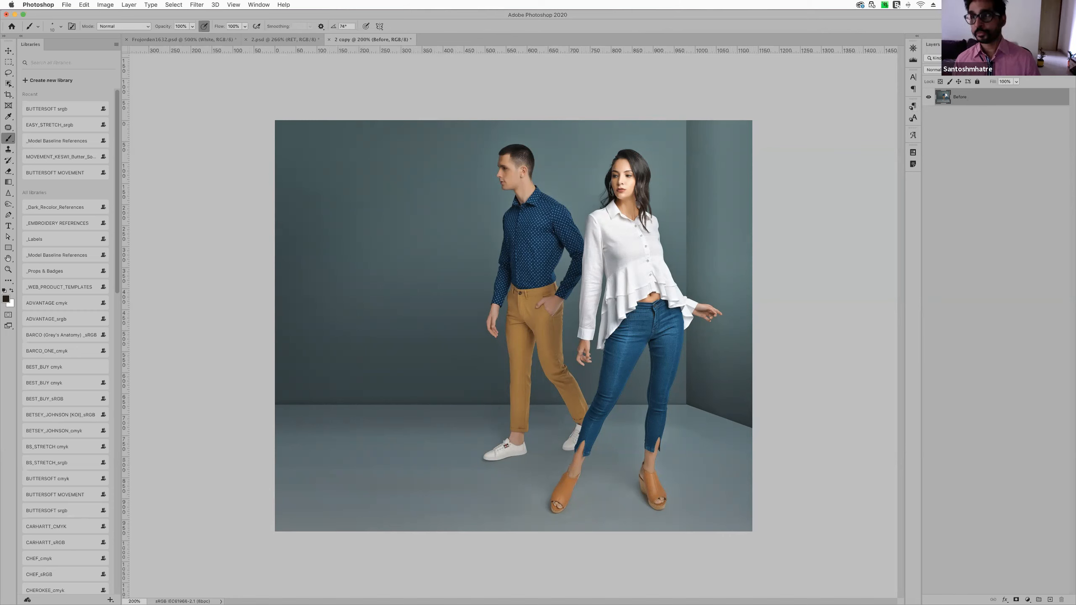
pyautogui.click(1002, 45)
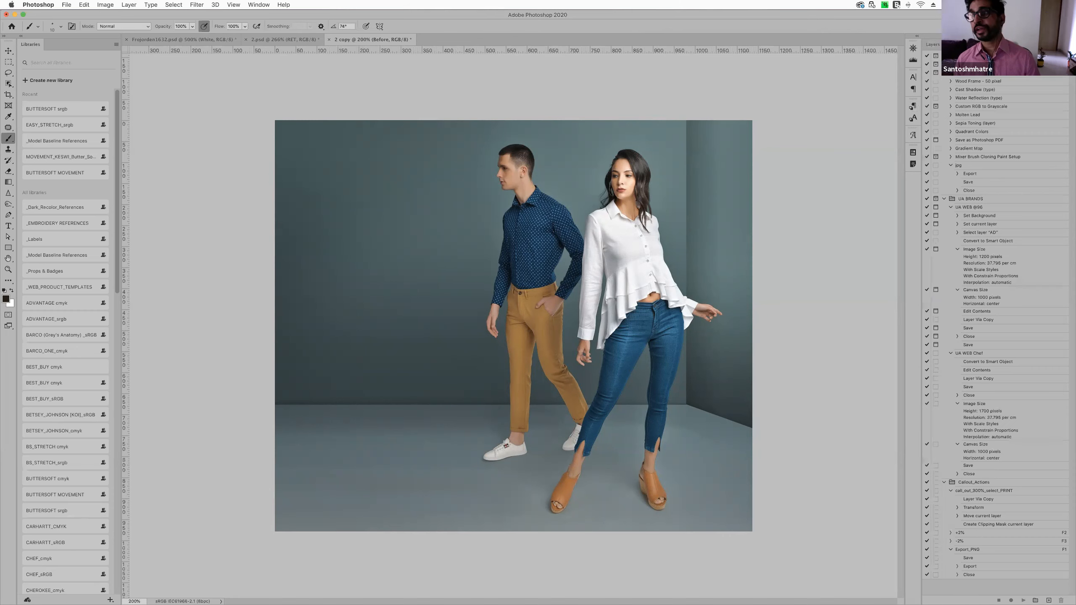
pyautogui.click(974, 208)
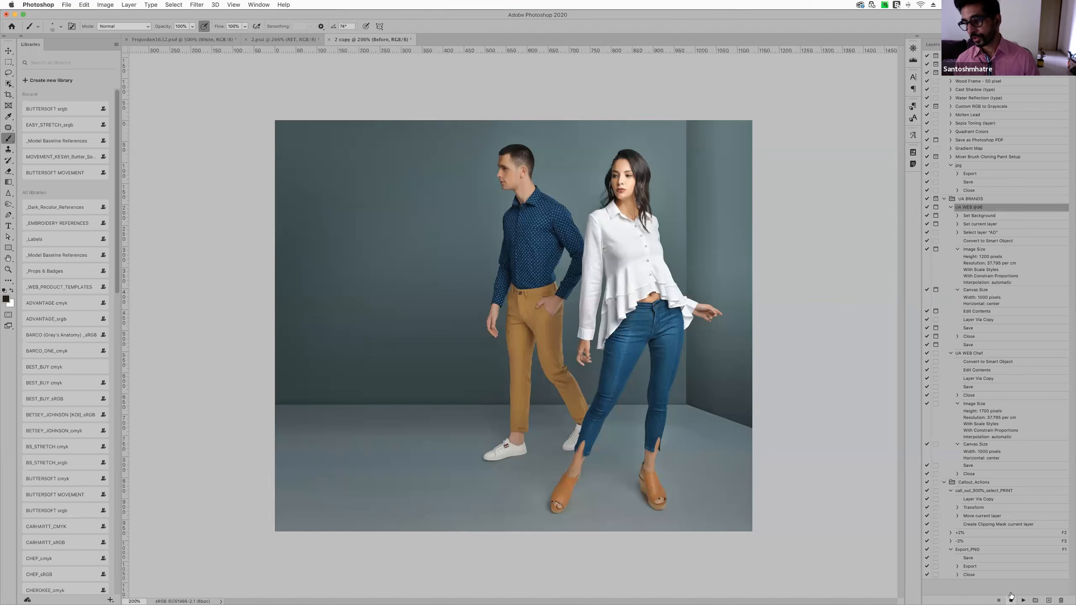
pyautogui.click(1023, 601)
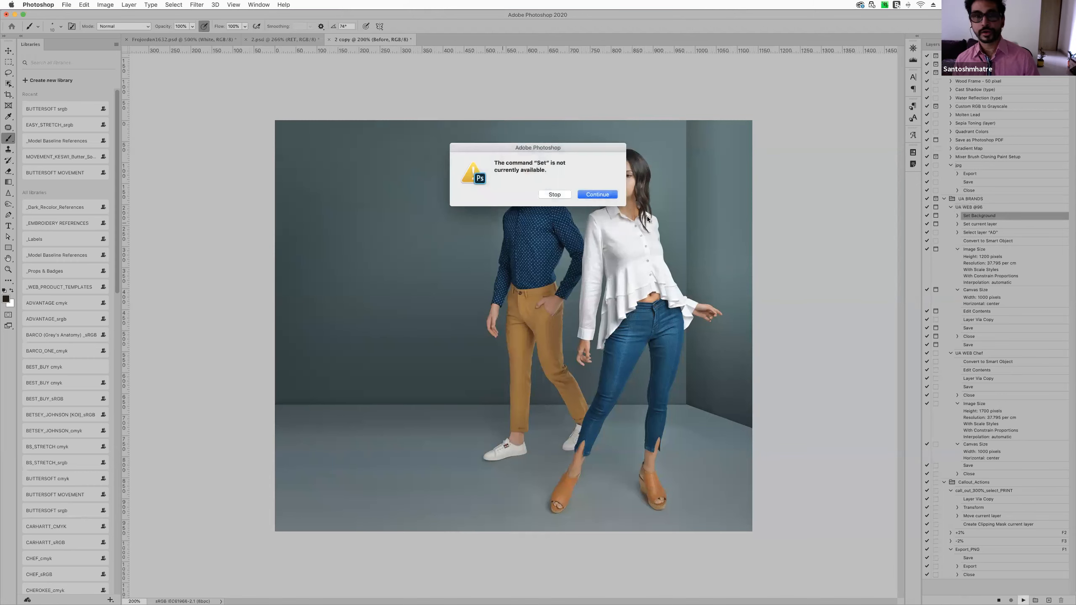
pyautogui.click(597, 194)
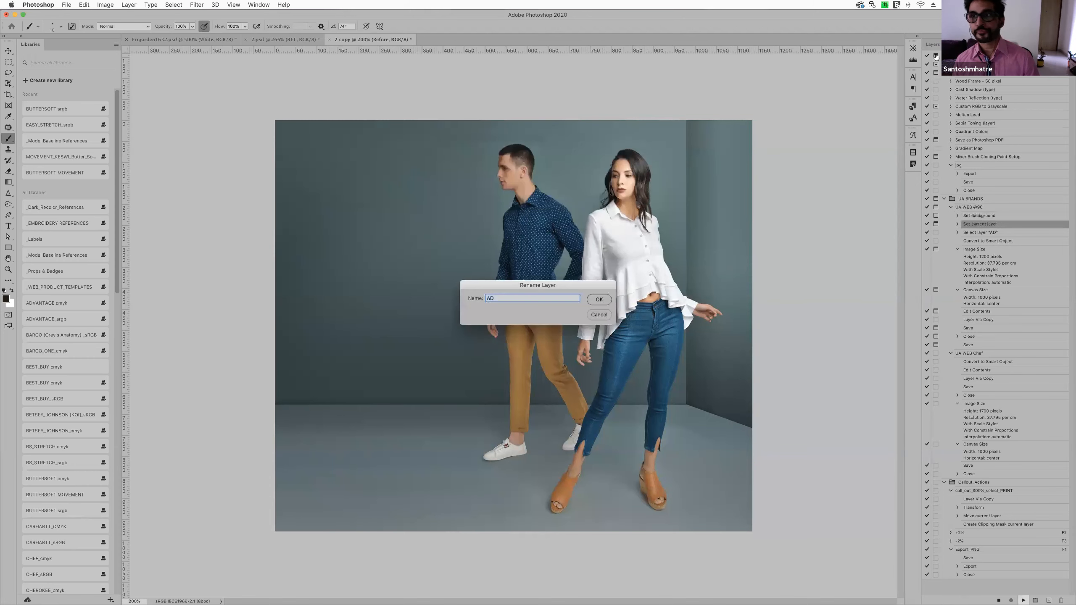
pyautogui.click(599, 299)
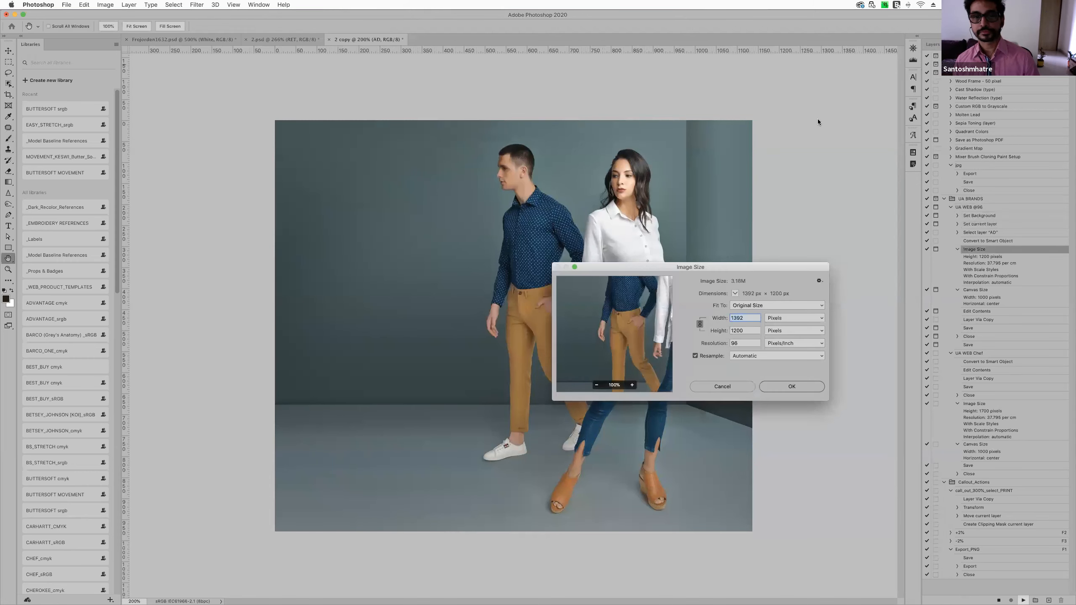
# Accept the action's image size of 1392 × 1200 pixels at 96 pixels/inch, and crop the canvas to 1000 × 1200 pixels
pyautogui.click(792, 386)
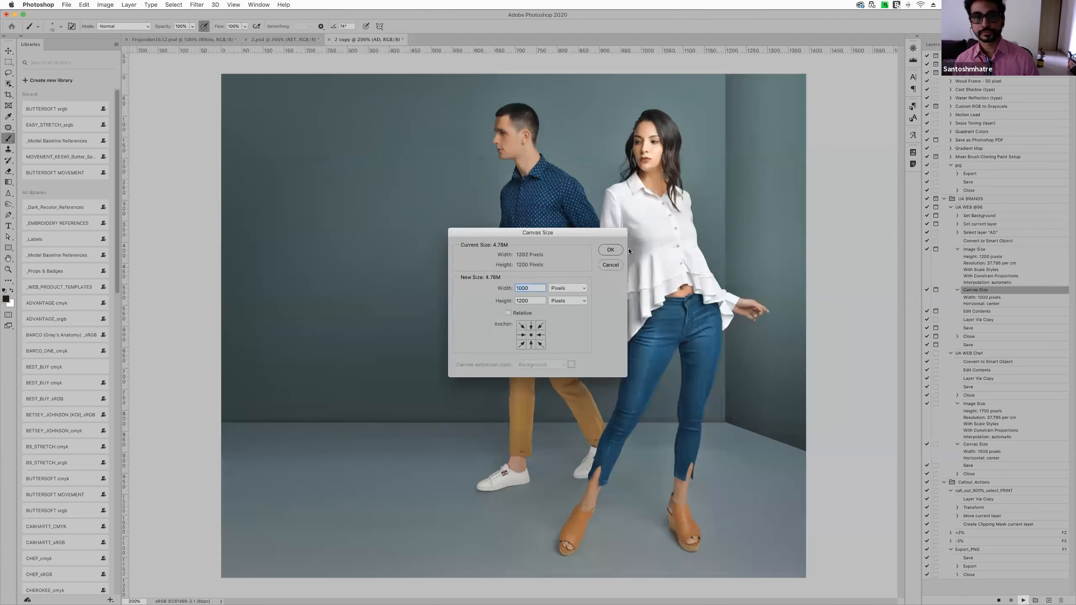
pyautogui.click(615, 250)
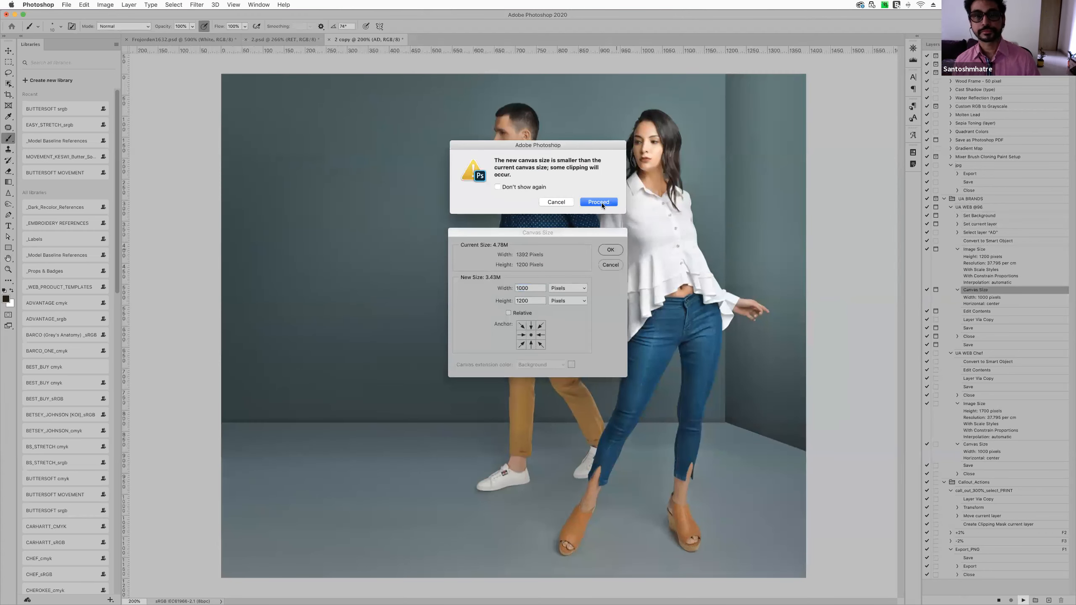
pyautogui.press('Return')
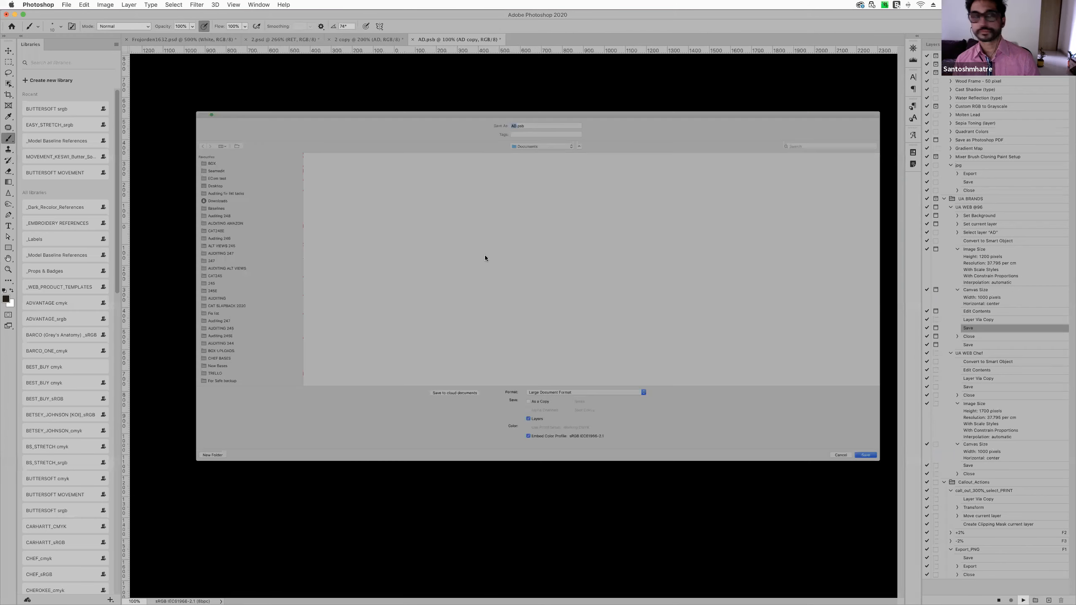
# Save the AD smart object contents as an LZW-compressed TIFF named test and the duplicate as 2 copy.psd with maximized compatibility, both in Documents
pyautogui.moveTo(518, 53); pyautogui.dragTo(451, 55)
pyautogui.write('test')
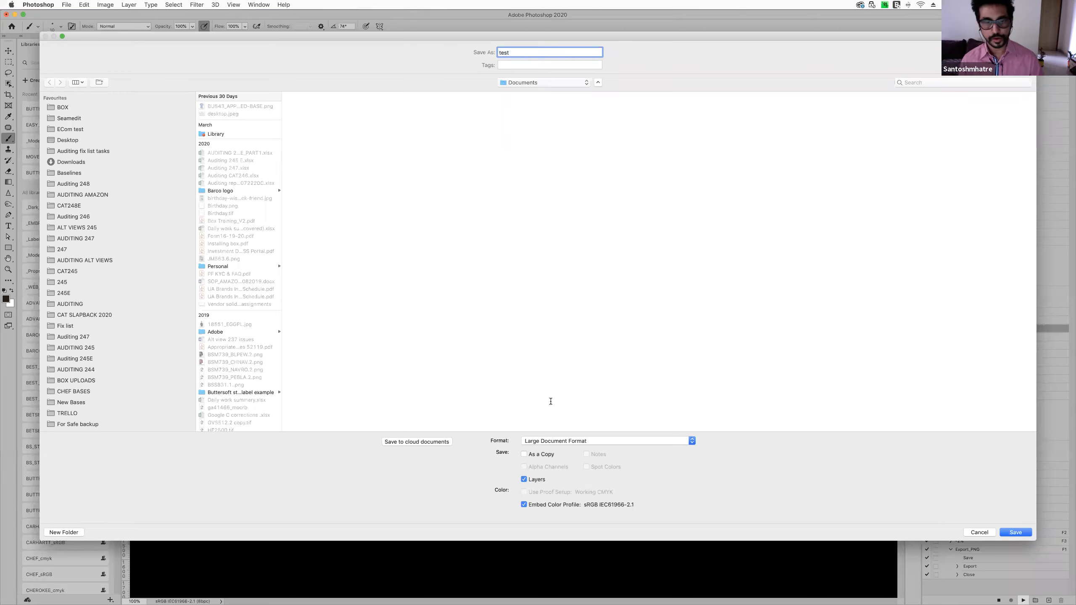
pyautogui.click(602, 445)
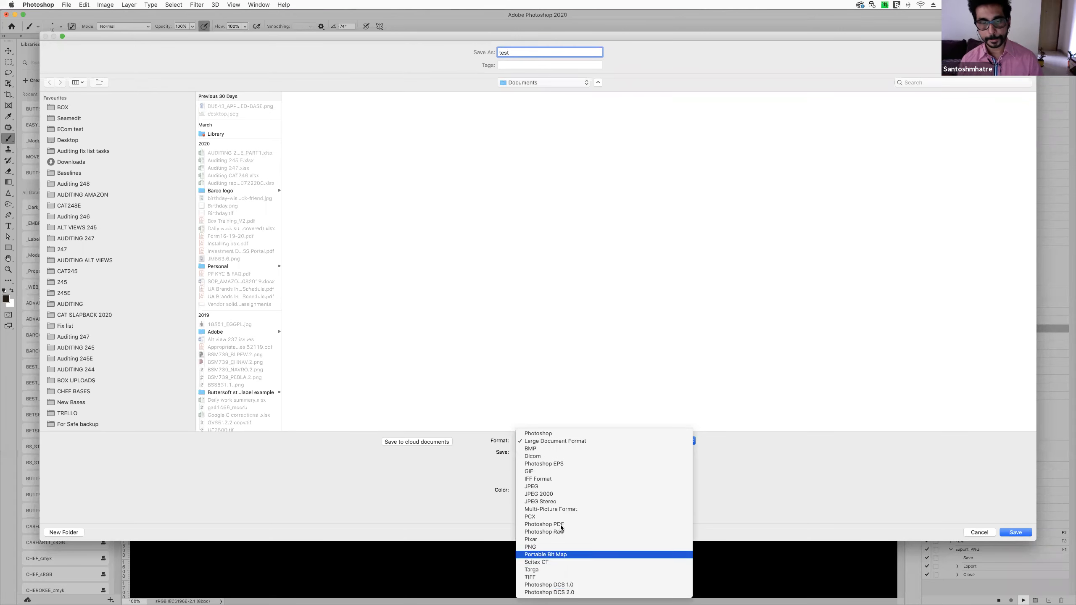
pyautogui.press('Return')
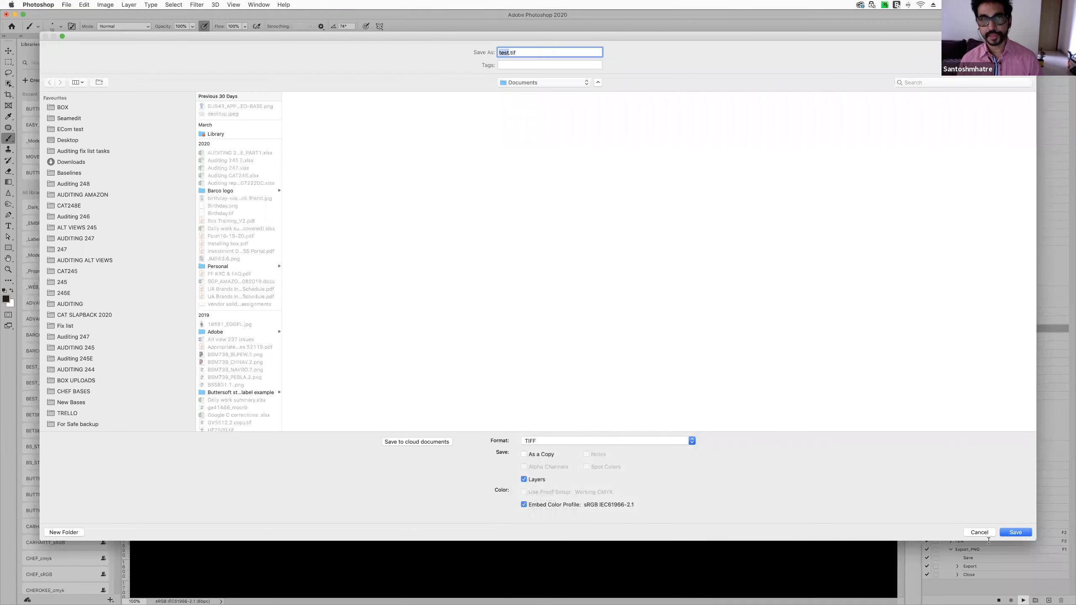
pyautogui.click(1029, 533)
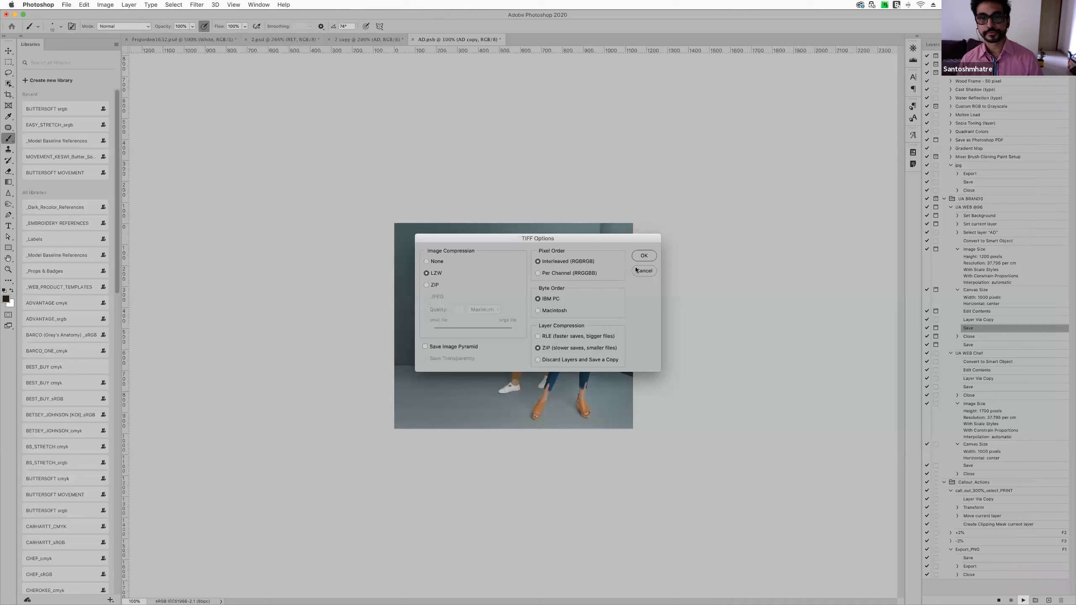
pyautogui.click(643, 255)
pyautogui.click(600, 196)
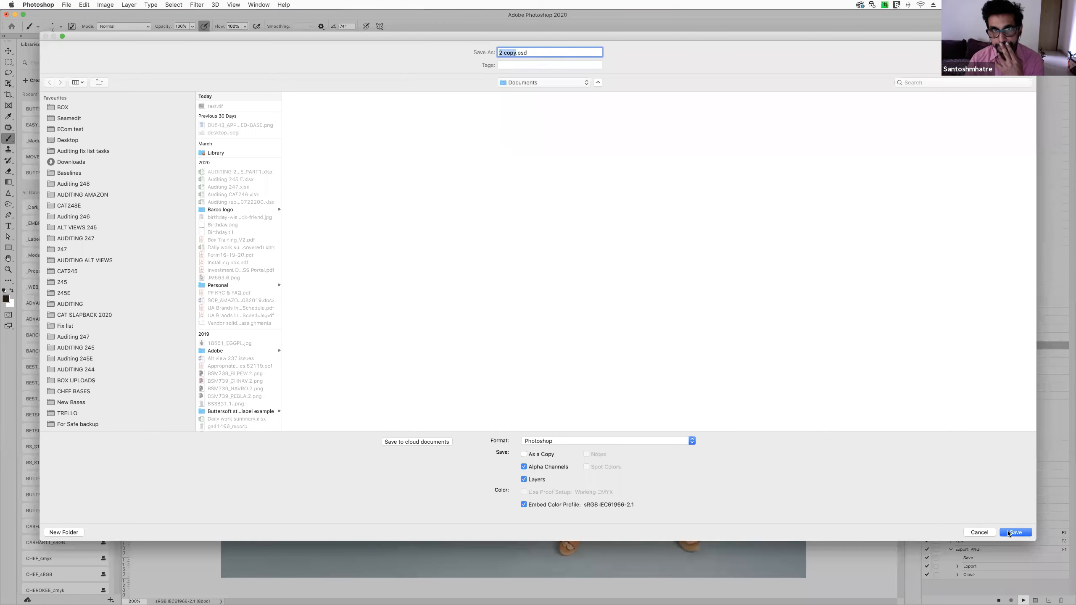
pyautogui.press('Return')
pyautogui.click(647, 279)
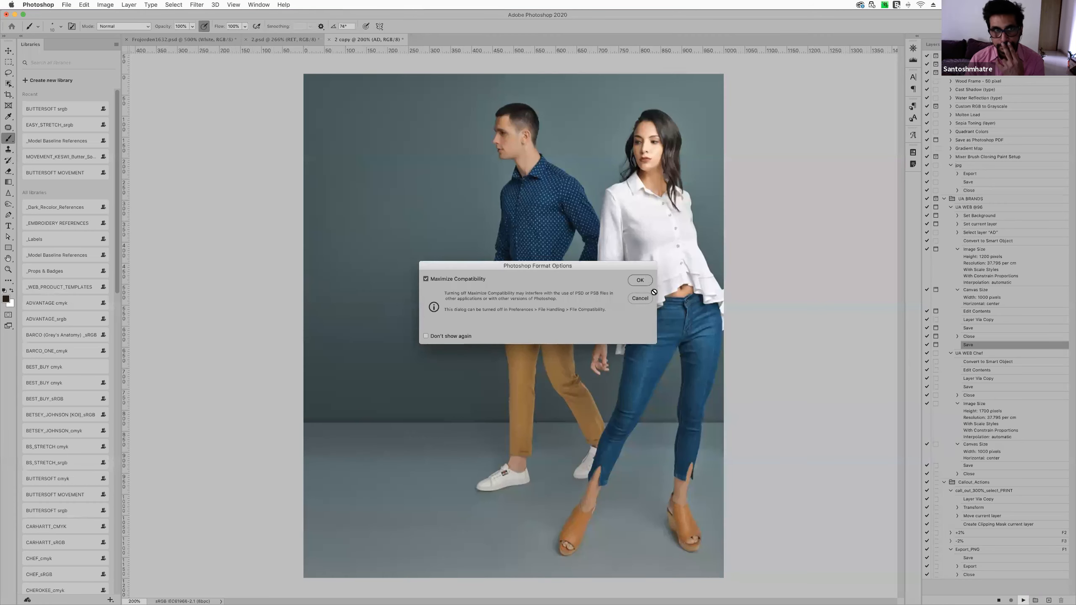
# Switch to Finder, search this Mac for test, and return to Photoshop
pyautogui.click(33, 589)
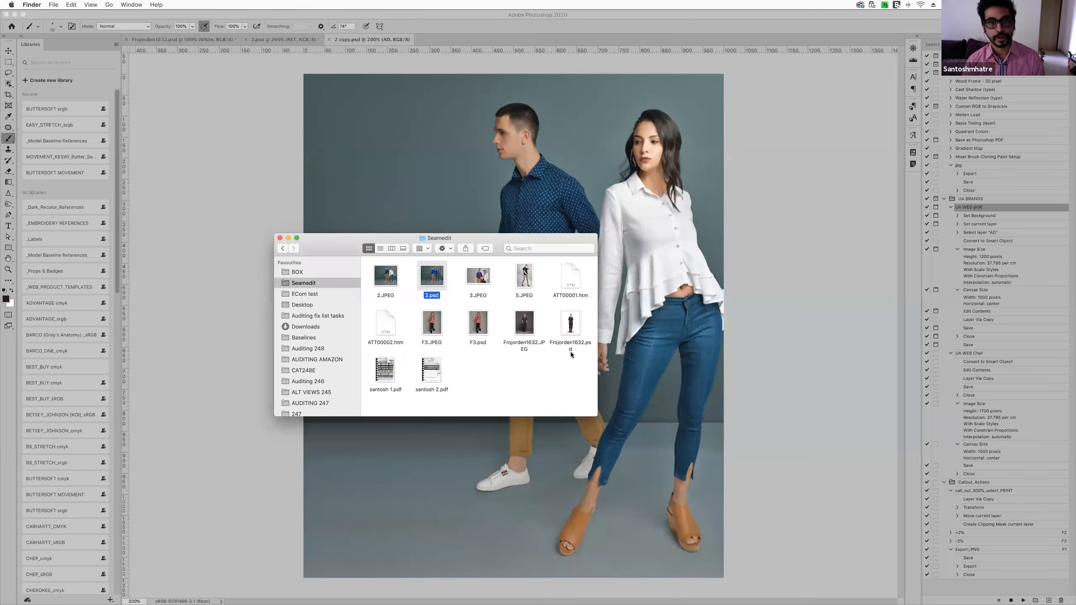
pyautogui.click(569, 248)
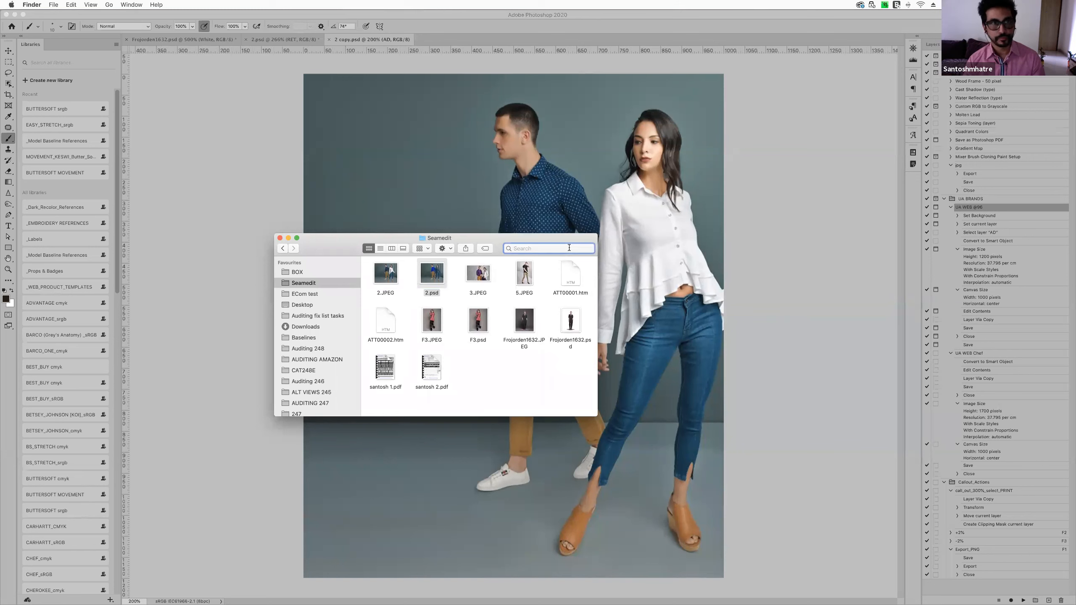
pyautogui.write('test')
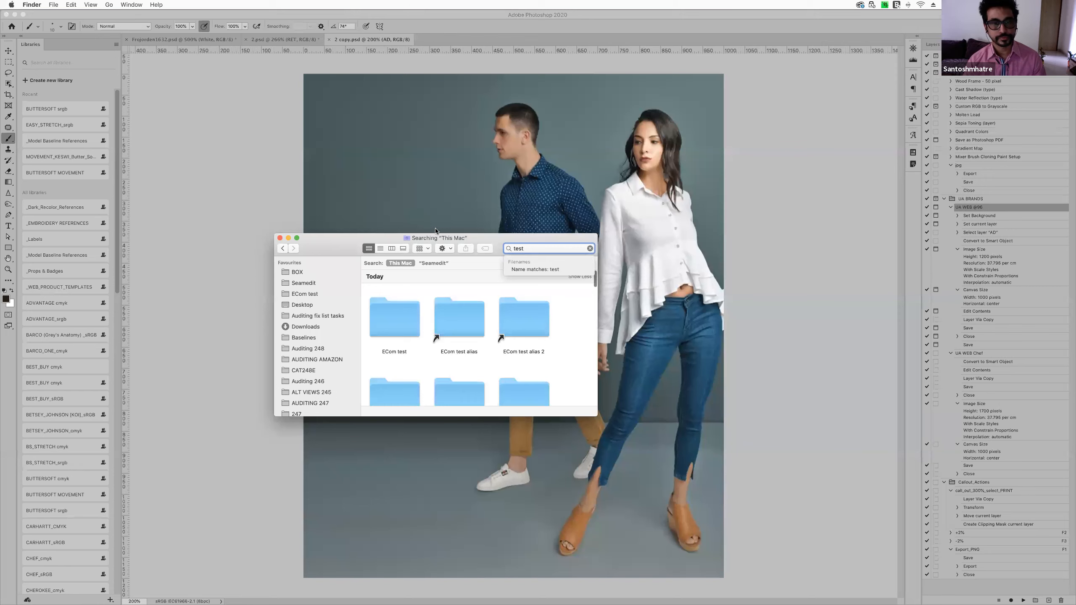
pyautogui.click(408, 176)
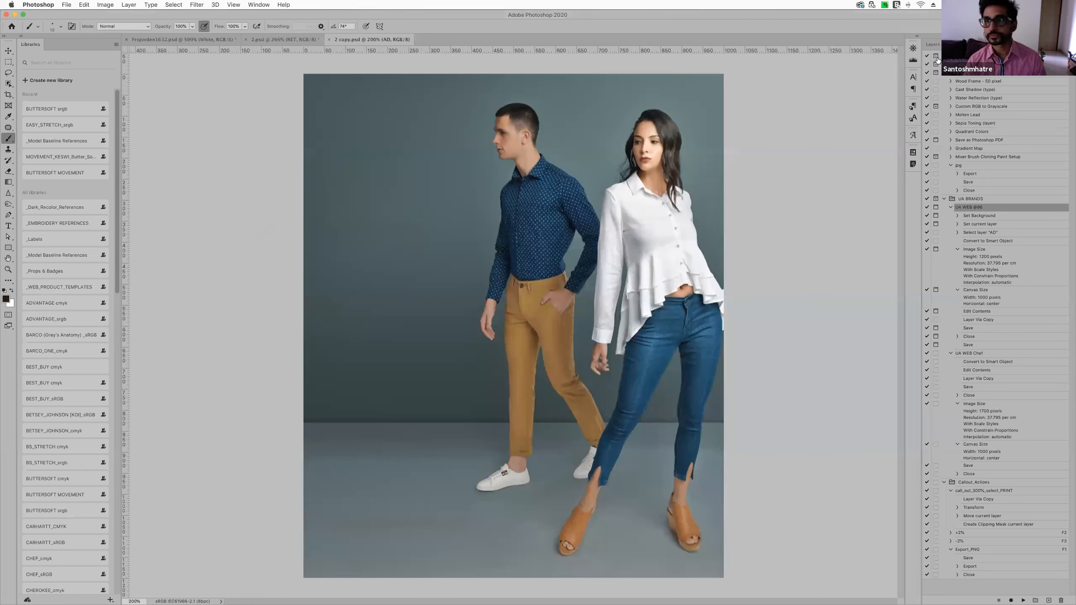
# Show the layer list of 2 copy.psd and inspect the document's pixel dimensions and resolution
pyautogui.click(932, 44)
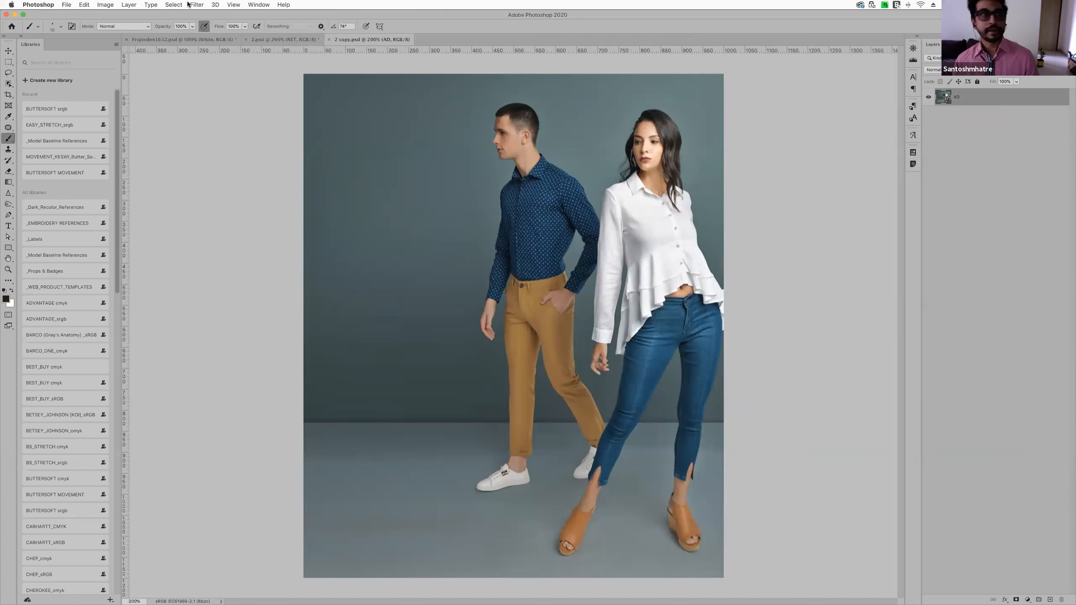
pyautogui.click(100, 4)
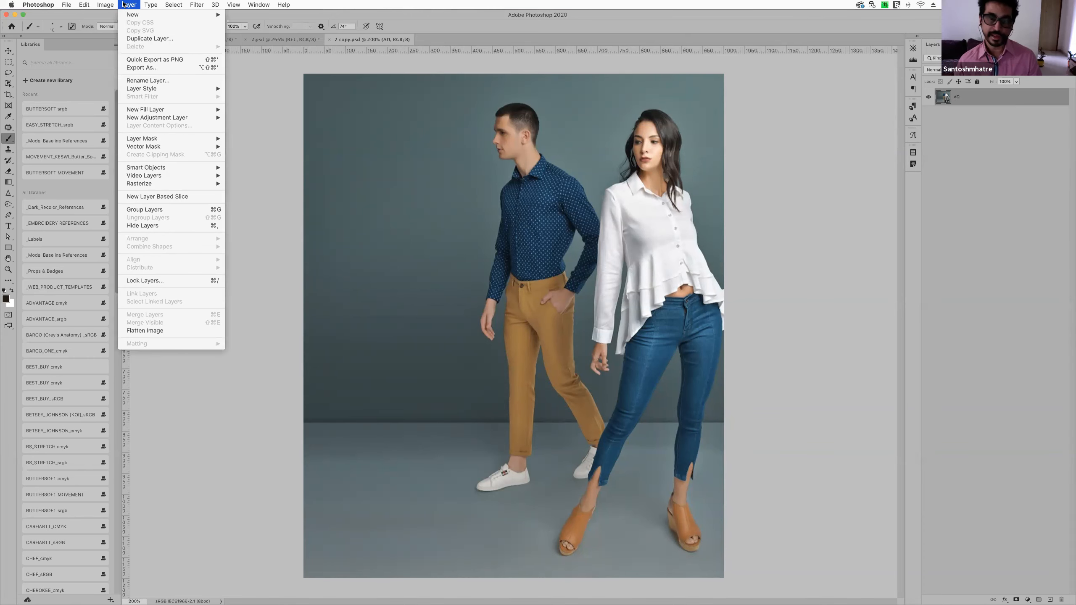
pyautogui.moveTo(111, 5)
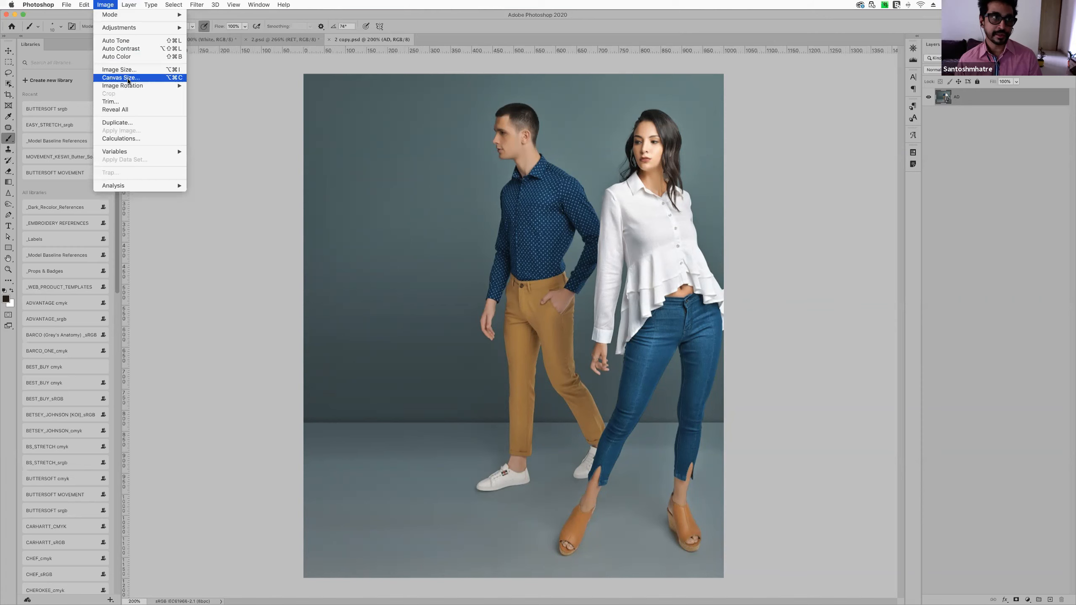
pyautogui.click(122, 70)
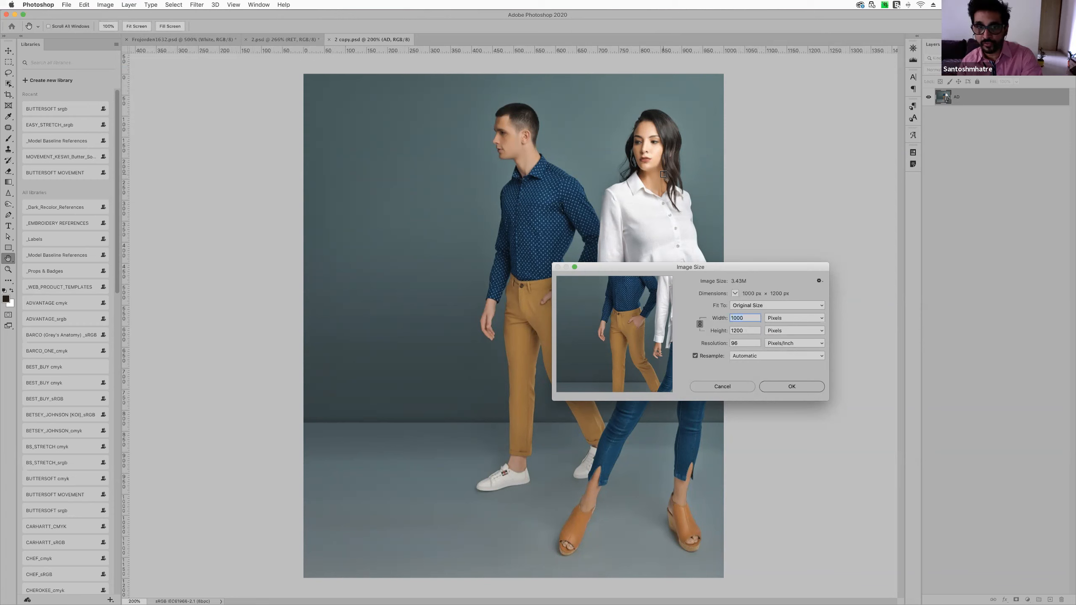
pyautogui.moveTo(781, 266); pyautogui.dragTo(788, 165)
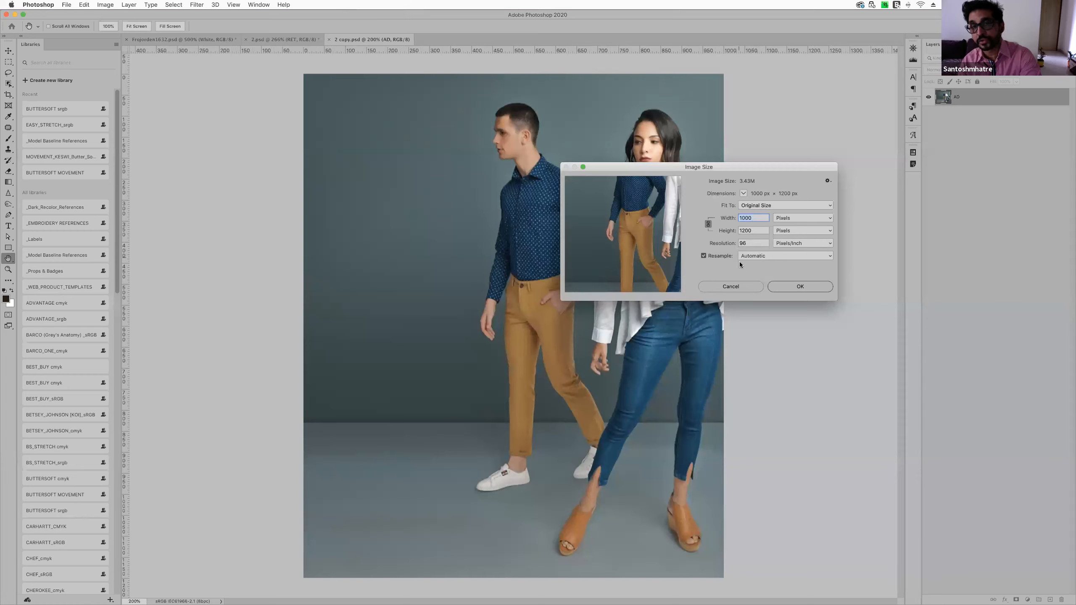
pyautogui.click(788, 284)
pyautogui.press('b')
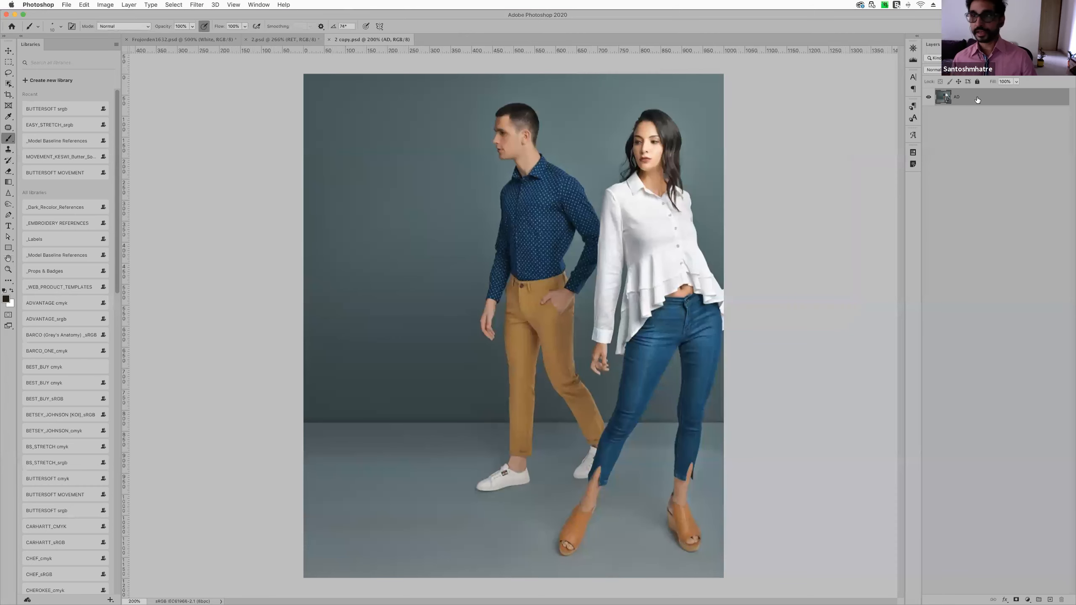
# Open the AD smart object's contents and inspect their image dimensions and resolution without changing them
pyautogui.doubleClick(946, 98)
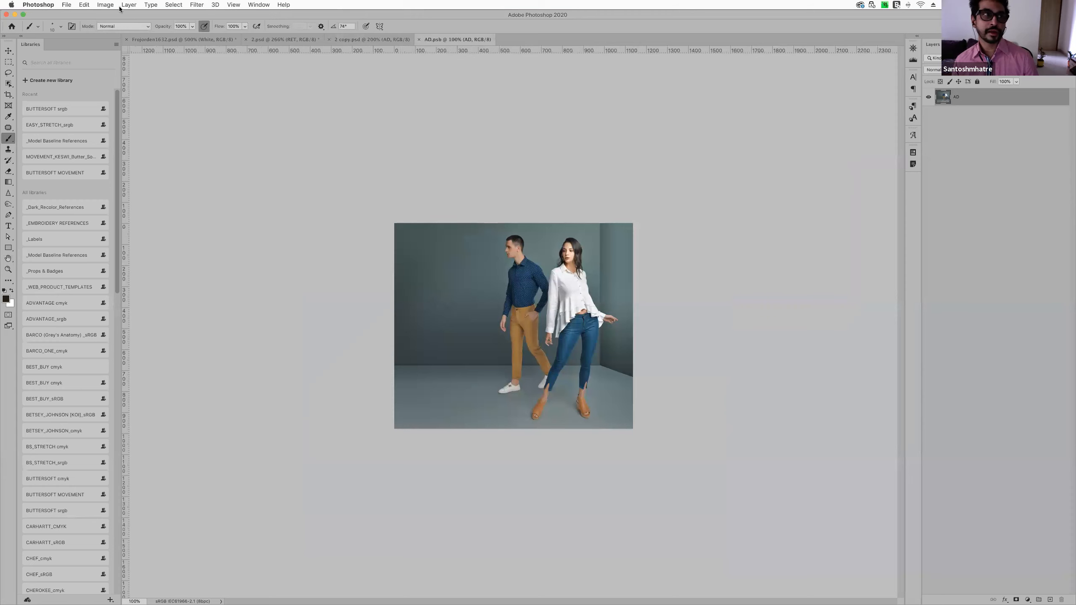
pyautogui.click(106, 5)
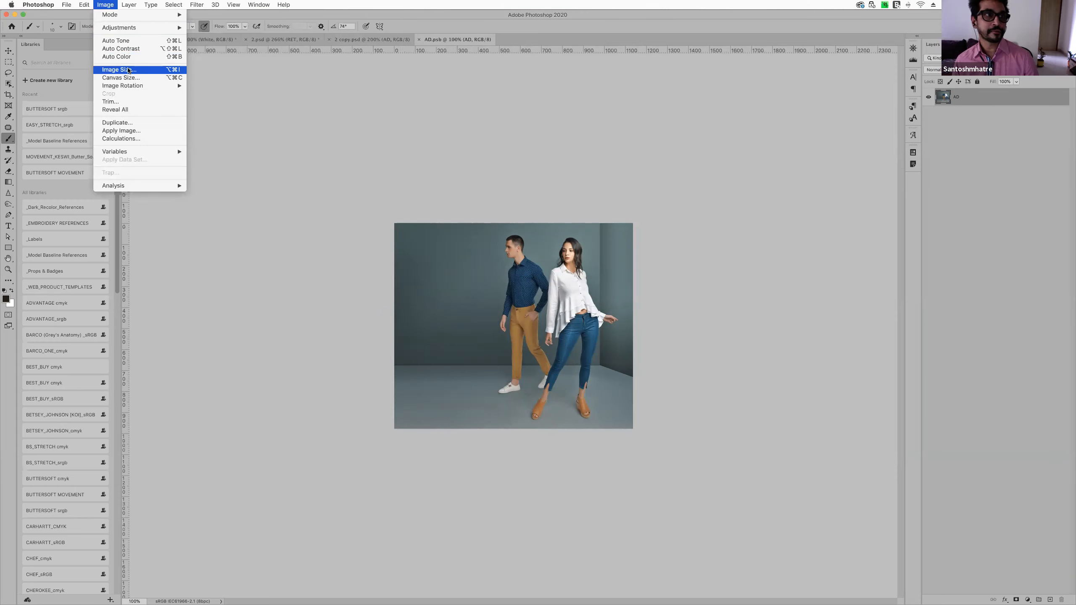
pyautogui.click(128, 70)
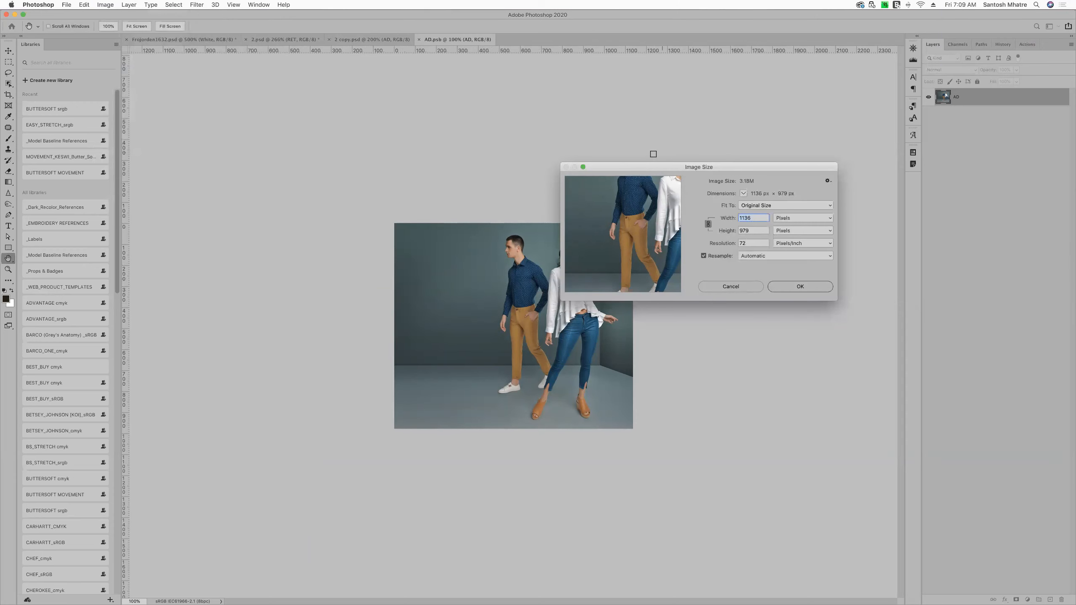
pyautogui.moveTo(645, 167); pyautogui.dragTo(729, 54)
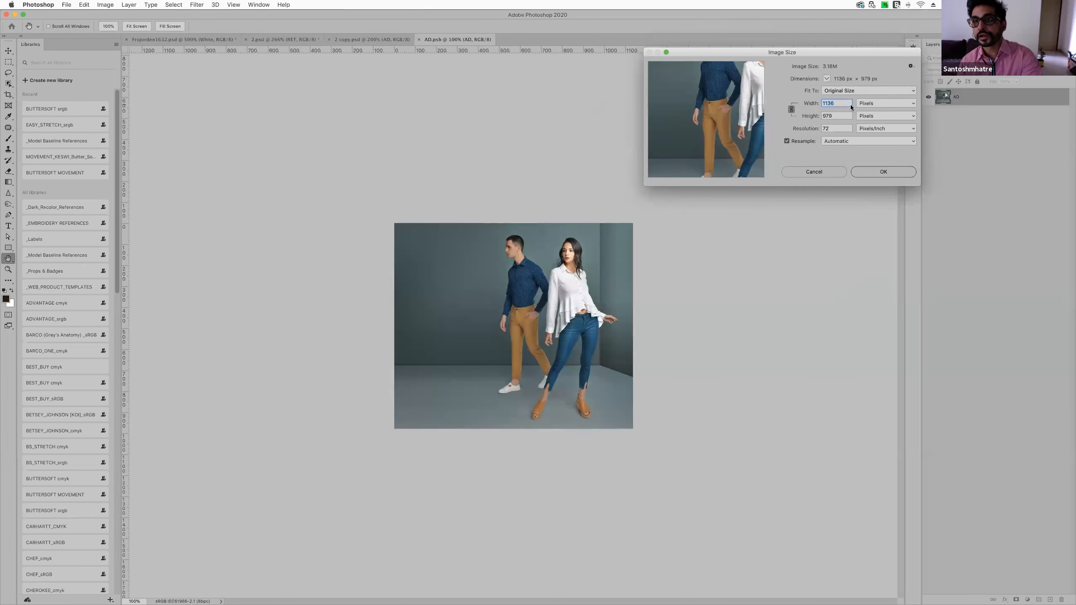
pyautogui.click(814, 171)
pyautogui.press('b')
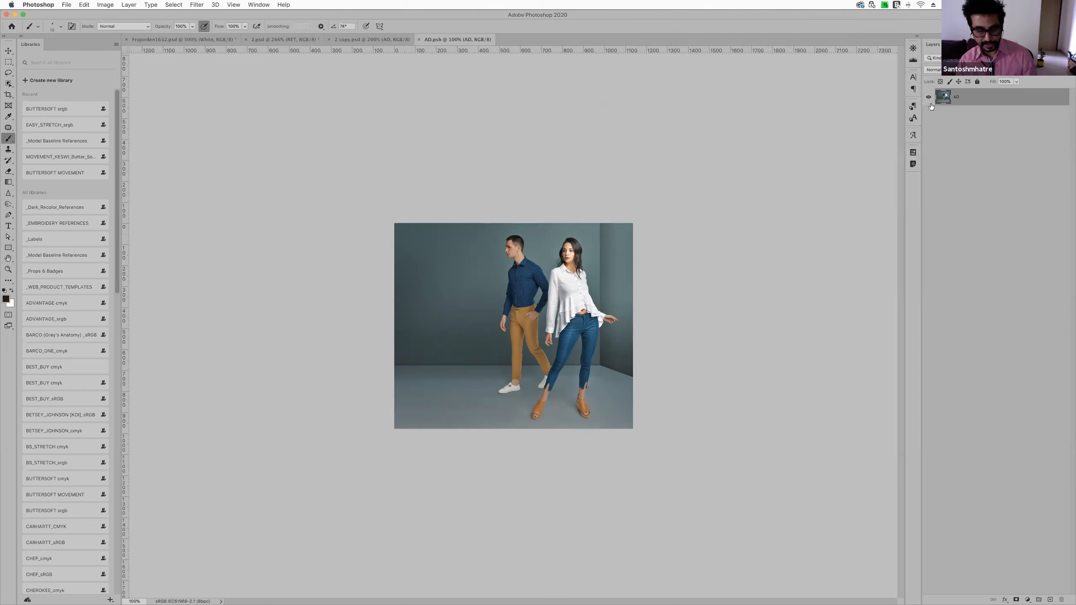
# Return to 2 copy.psd and bring up its image size again to compare with the smart object's contents
pyautogui.click(405, 42)
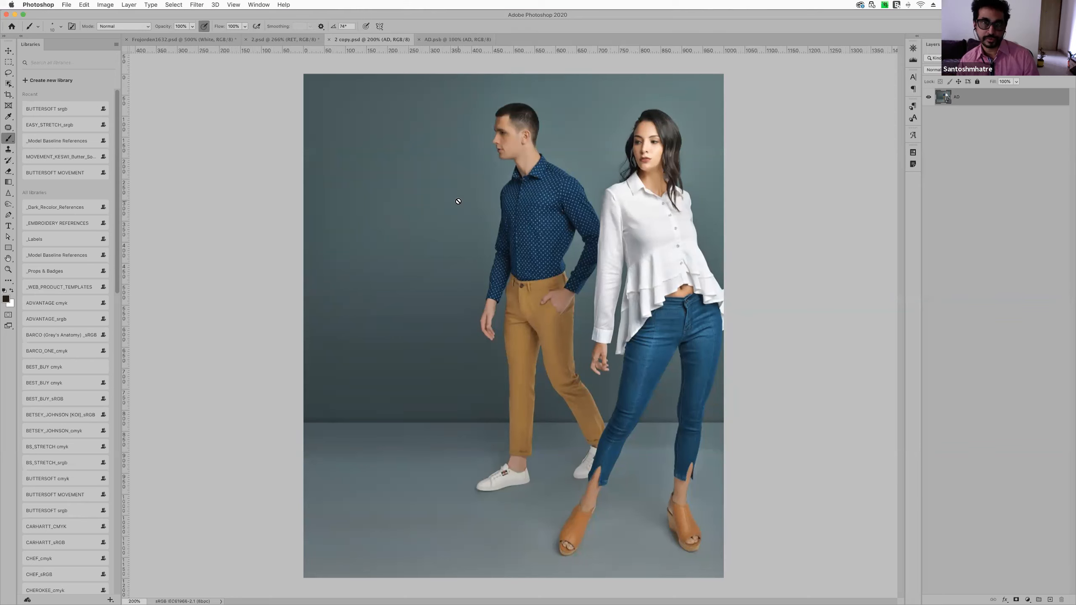
pyautogui.click(114, 5)
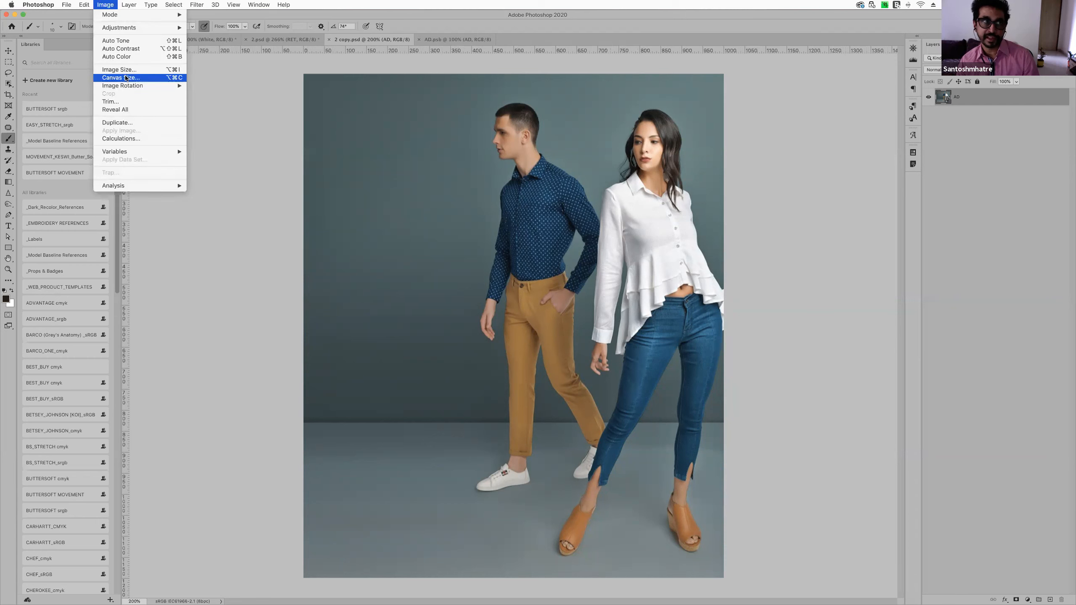
pyautogui.press('Return')
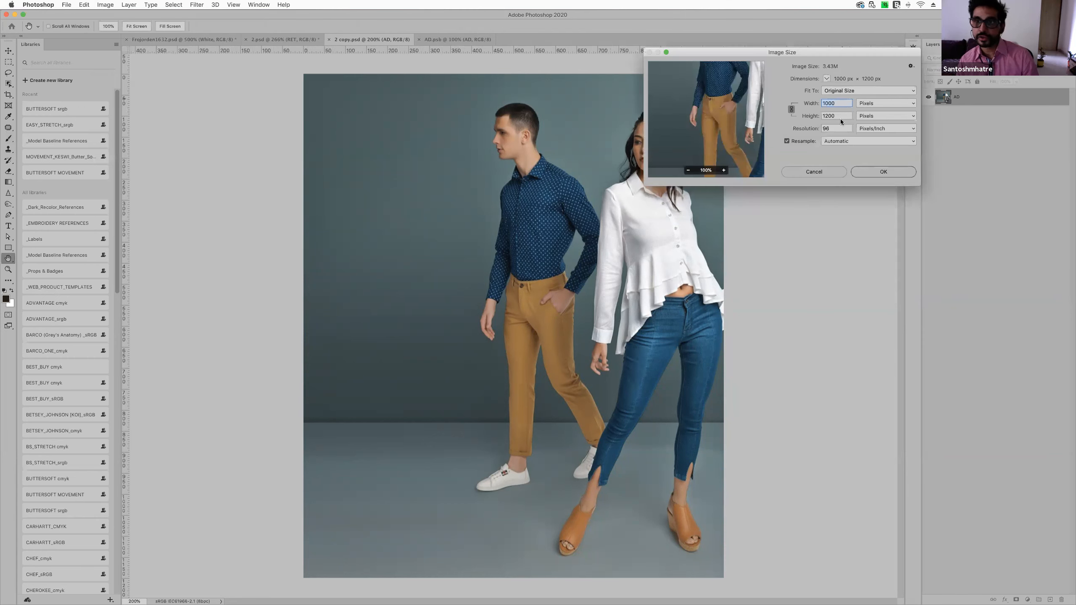